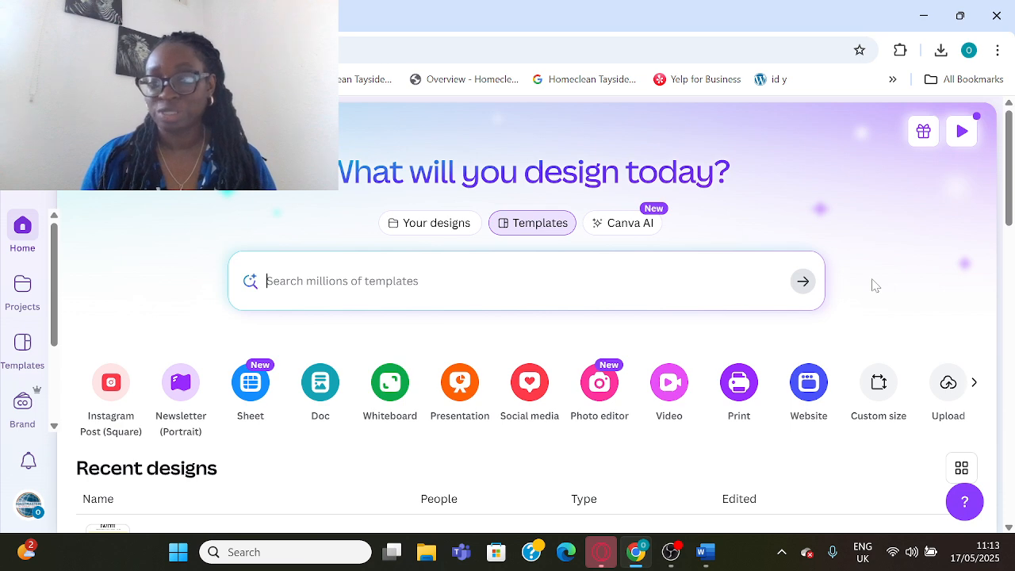
# Search the template library for "Newsletter"
pyautogui.click(695, 261)
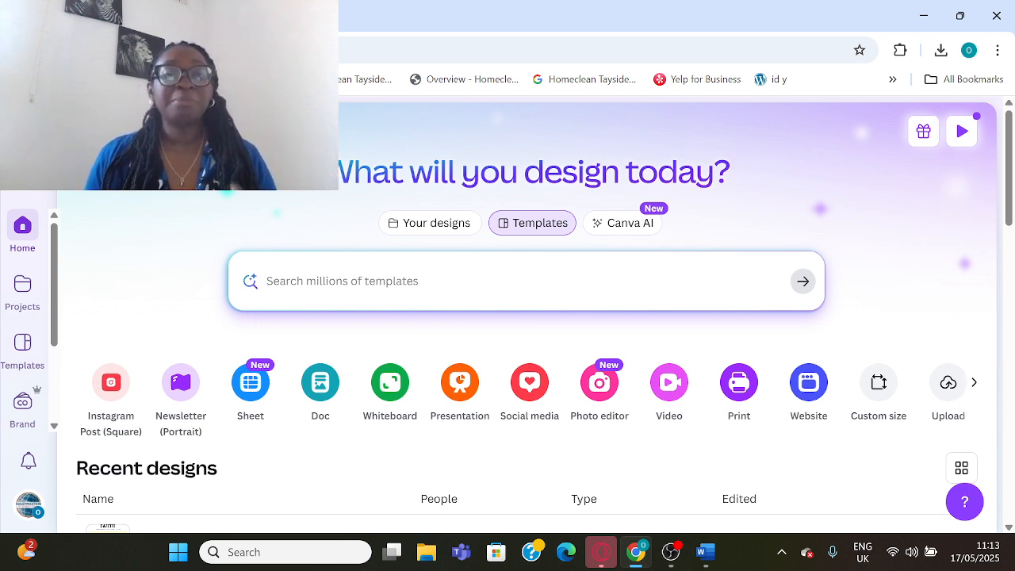
pyautogui.write('Newsletter')
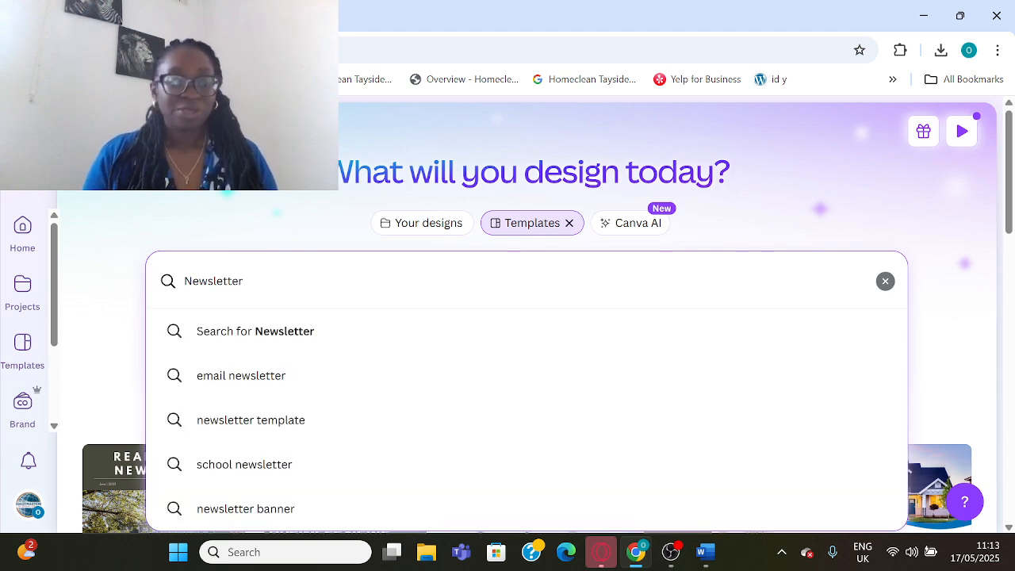
pyautogui.press('Return')
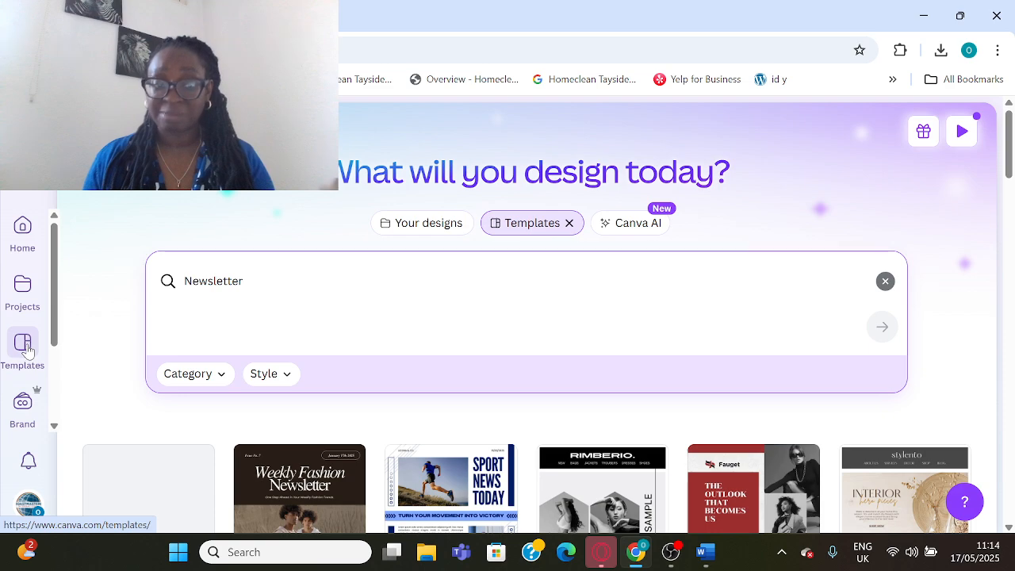
# Find the teal Paucek & LageToscha Business Real Estate Agency Newsletter template and open it for customising
pyautogui.scroll(-4, 464, 304)
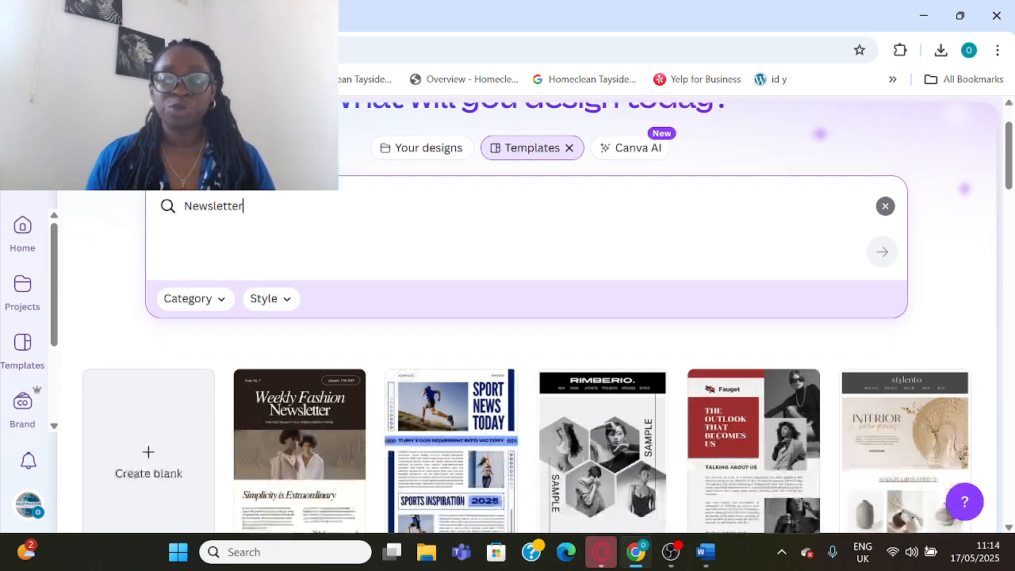
pyautogui.scroll(-1, 1006, 286)
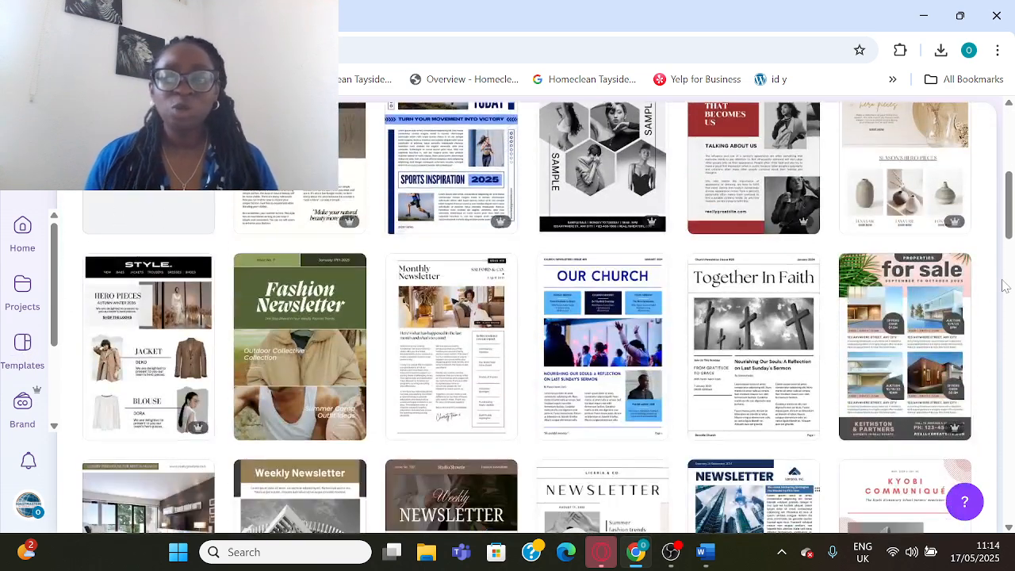
pyautogui.scroll(-5, 1006, 286)
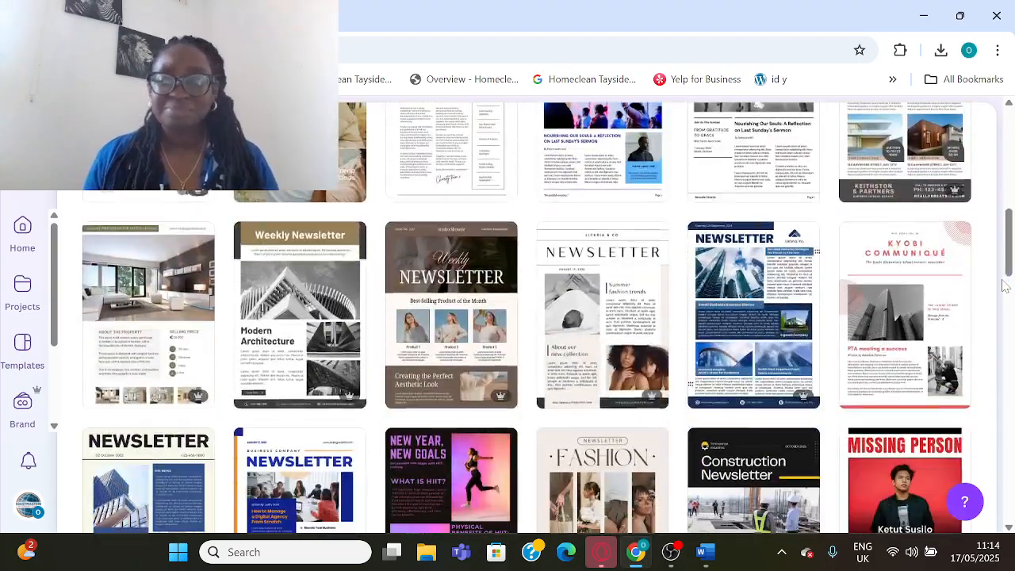
pyautogui.scroll(-9, 1005, 286)
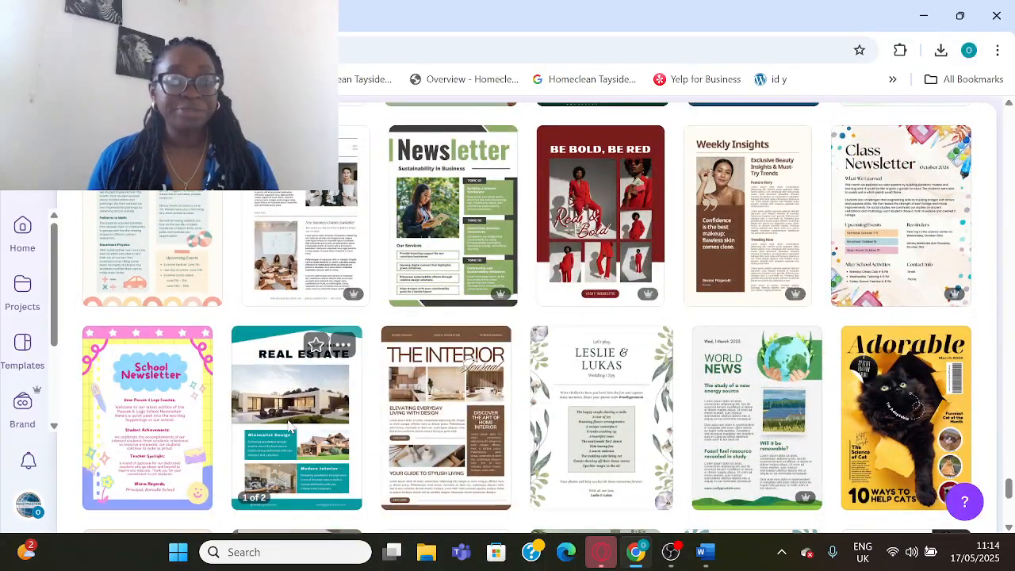
pyautogui.click(292, 426)
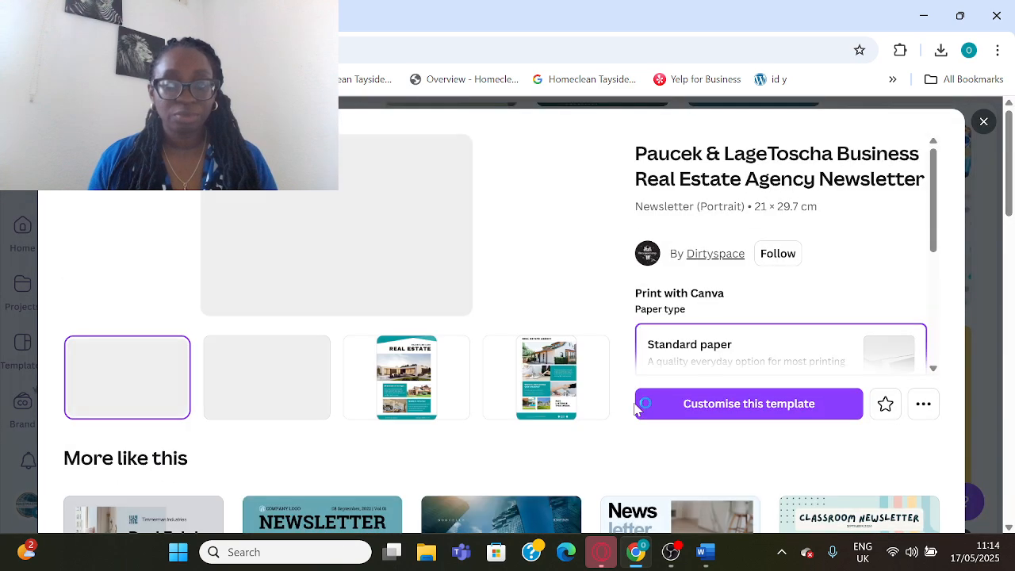
pyautogui.click(720, 405)
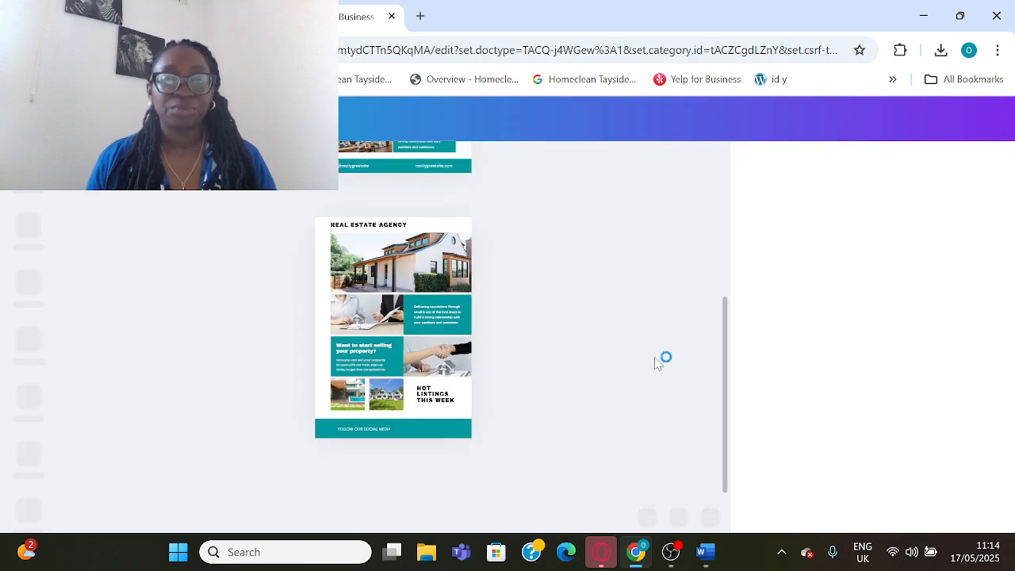
# Dismiss the Letterheads print offer and delete page 2 of the newsletter
pyautogui.scroll(2, 410, 375)
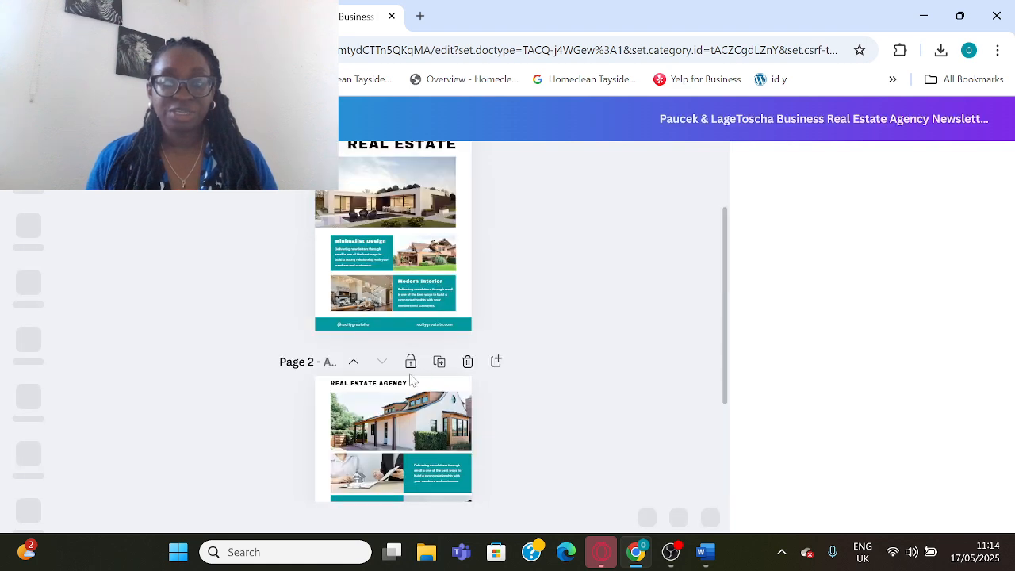
pyautogui.scroll(2, 406, 340)
pyautogui.scroll(-3, 410, 339)
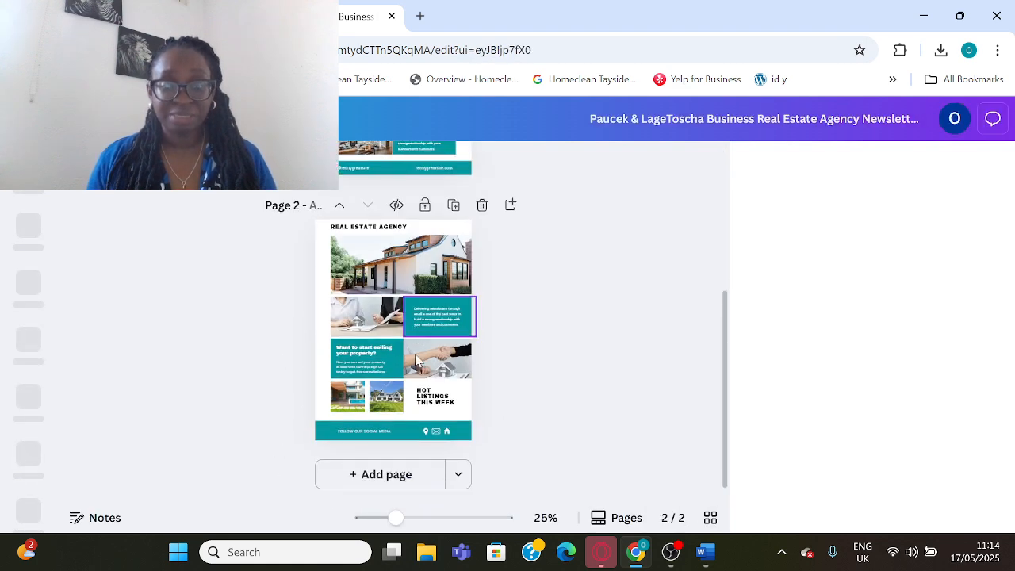
pyautogui.scroll(3, 418, 358)
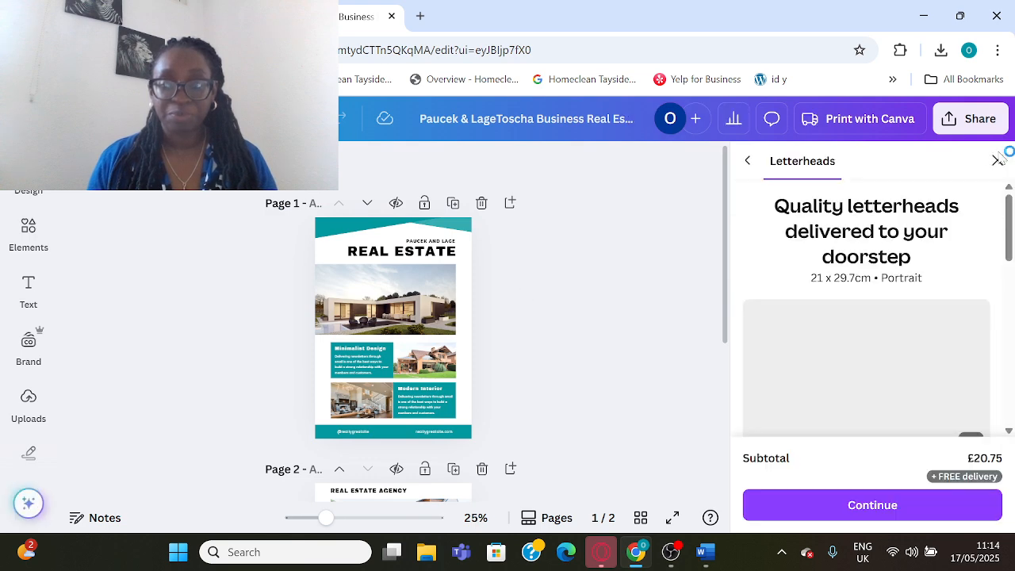
pyautogui.click(998, 161)
pyautogui.scroll(-2, 484, 321)
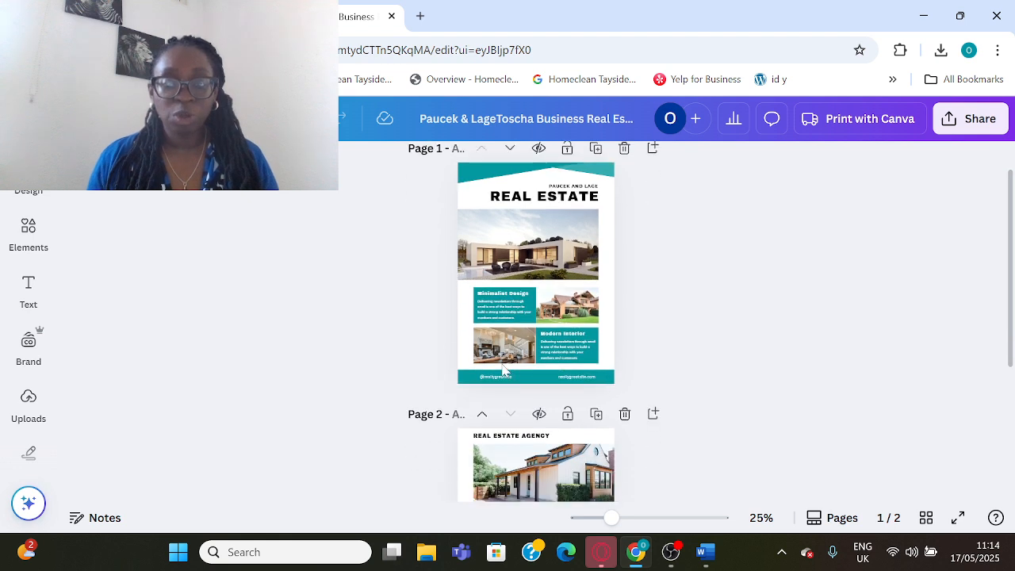
pyautogui.click(625, 390)
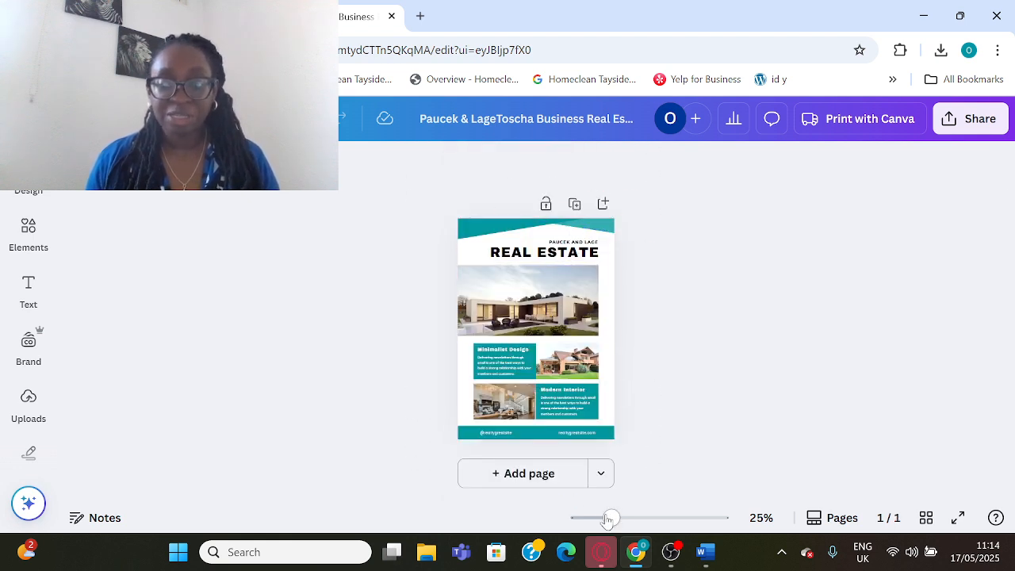
# Delete the "Paucek and Lage" line, the "Real Estate" title, and the main house photo together with its frame
pyautogui.moveTo(610, 517); pyautogui.dragTo(627, 519)
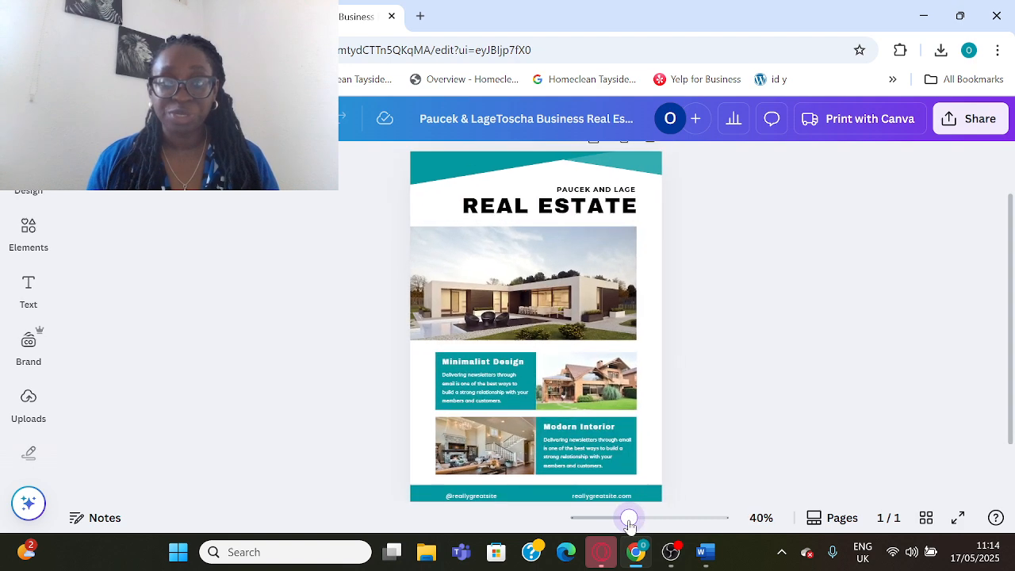
pyautogui.click(581, 191)
pyautogui.press('Delete')
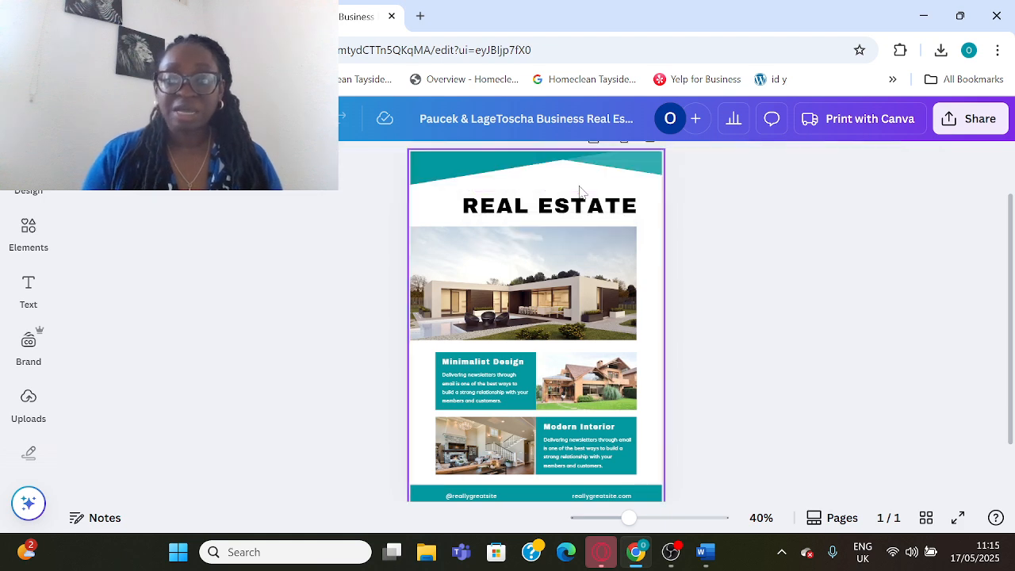
pyautogui.click(585, 205)
pyautogui.press('Delete')
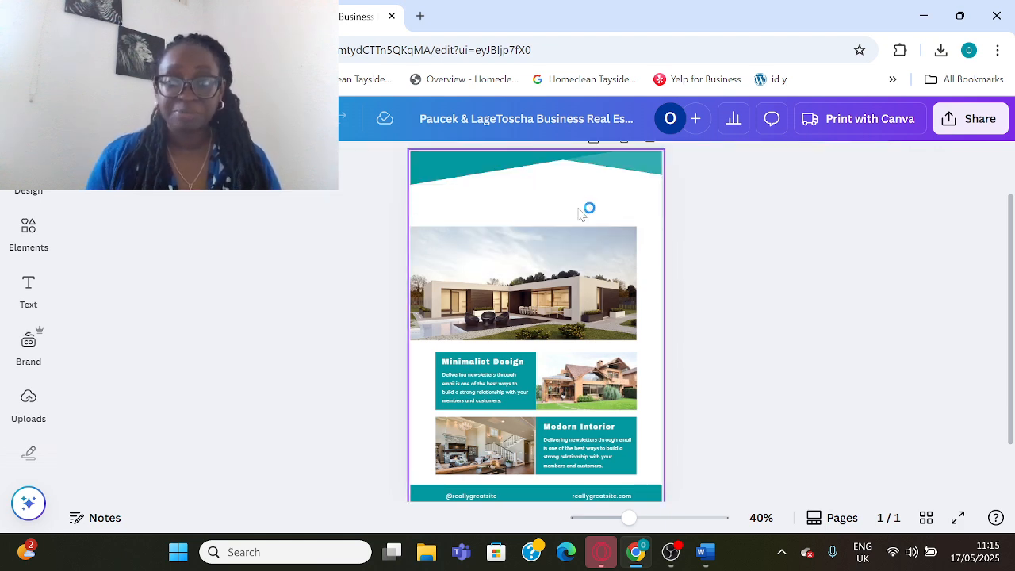
pyautogui.click(560, 238)
pyautogui.press('Delete')
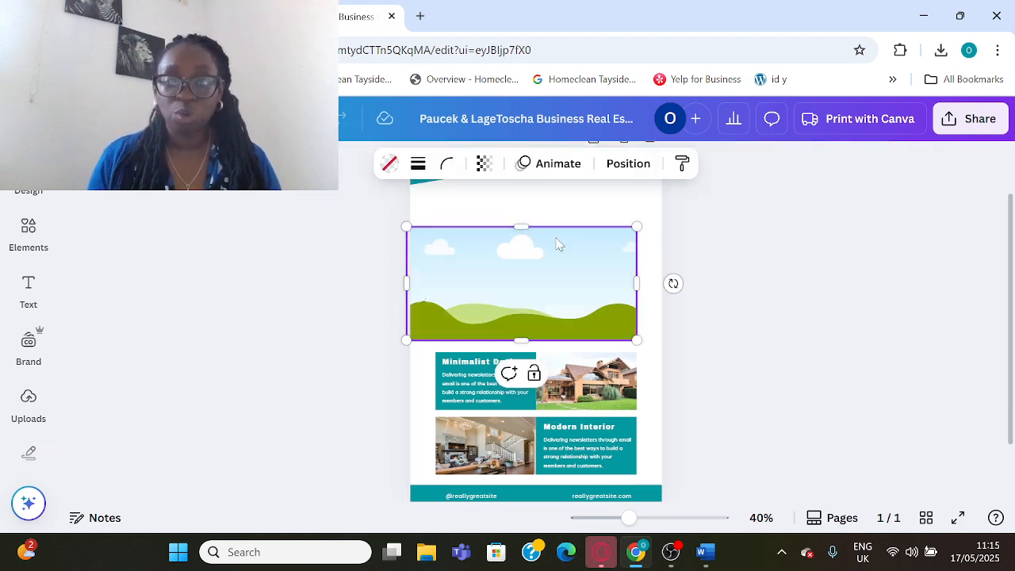
pyautogui.press('Delete')
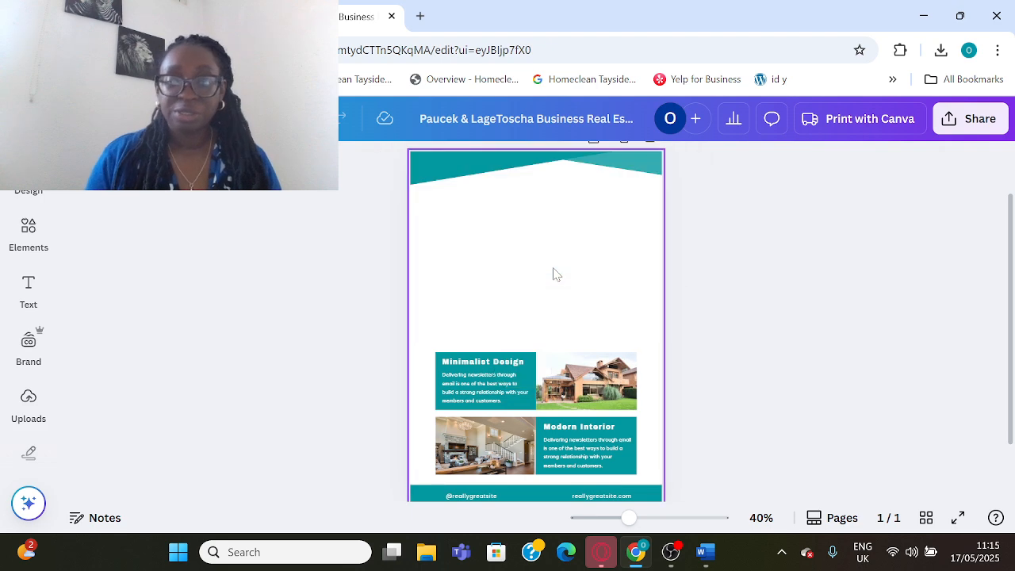
# Delete the Minimalist Design text, its teal box and the house photo beside it
pyautogui.click(487, 365)
pyautogui.press('Delete')
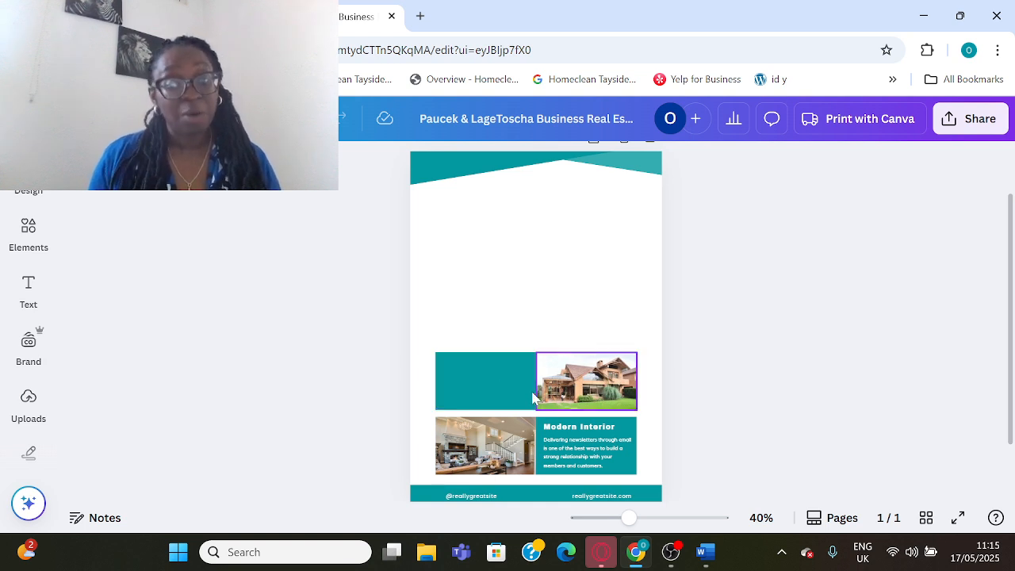
pyautogui.click(518, 384)
pyautogui.press('Delete')
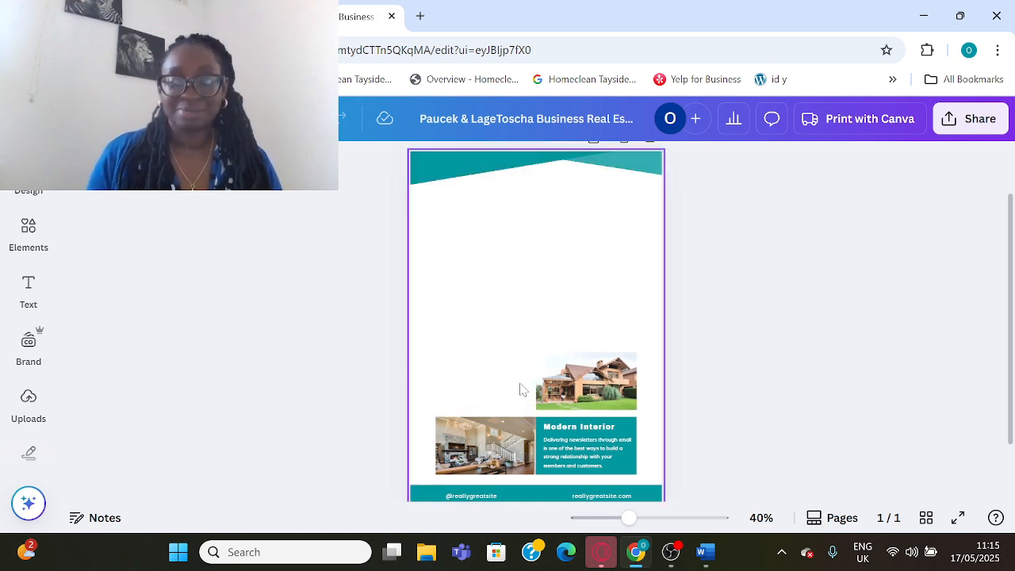
pyautogui.click(565, 392)
pyautogui.press('Delete')
pyautogui.press('Delete')
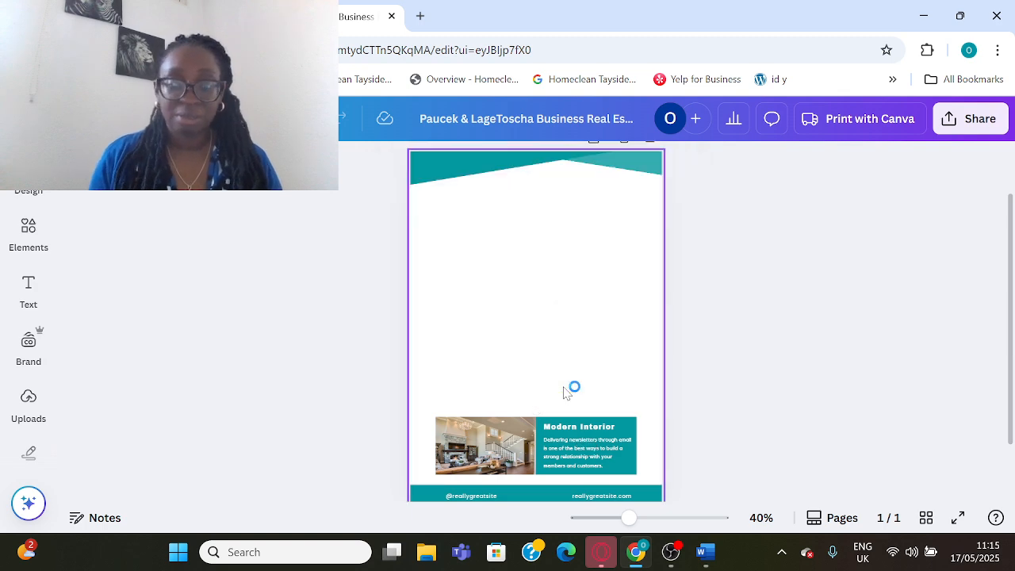
# Delete the Modern Interior photo, its text and the teal box behind the text
pyautogui.click(484, 458)
pyautogui.keyDown('shift'); pyautogui.click(572, 461); pyautogui.keyUp('shift')
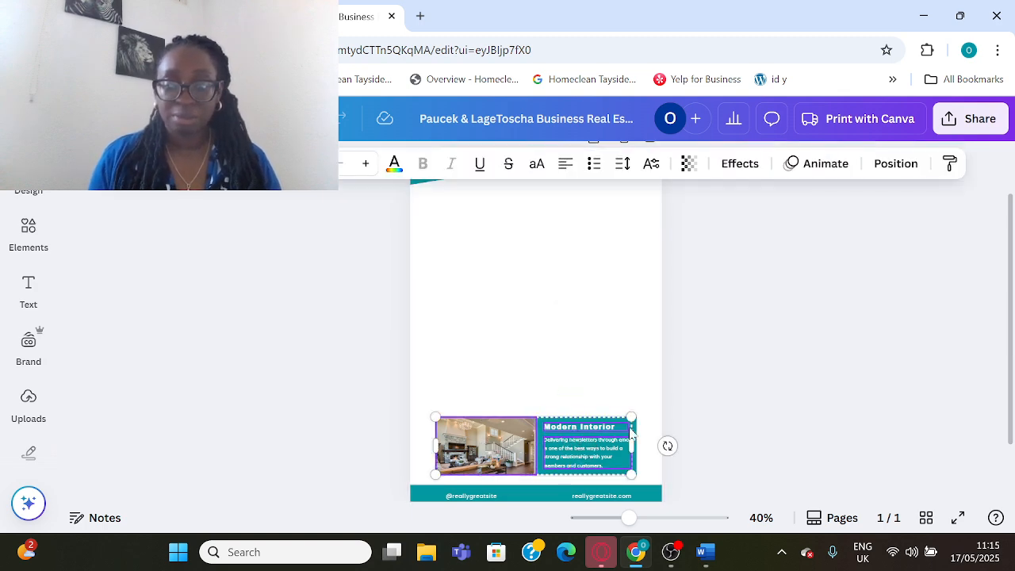
pyautogui.press('Delete')
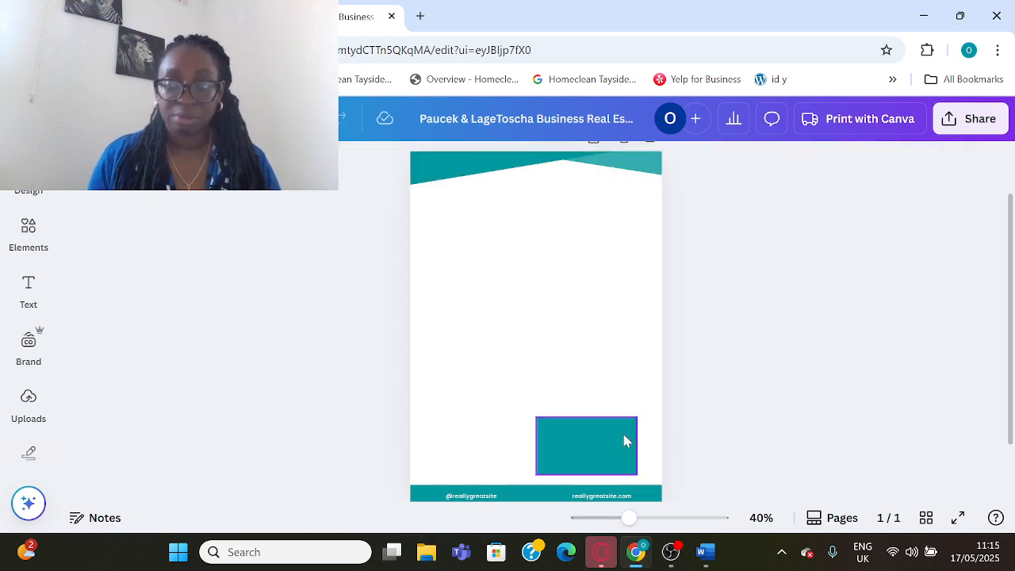
pyautogui.click(623, 435)
pyautogui.press('Delete')
# Delete both website texts from the footer and reduce the height of the teal footer bar
pyautogui.click(509, 496)
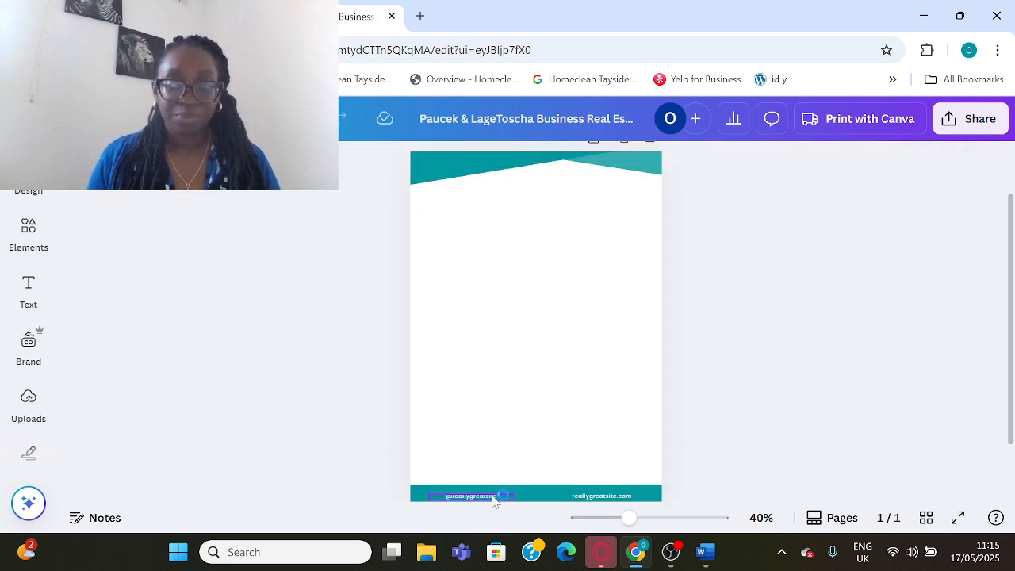
pyautogui.scroll(-1, 500, 496)
pyautogui.press('Delete')
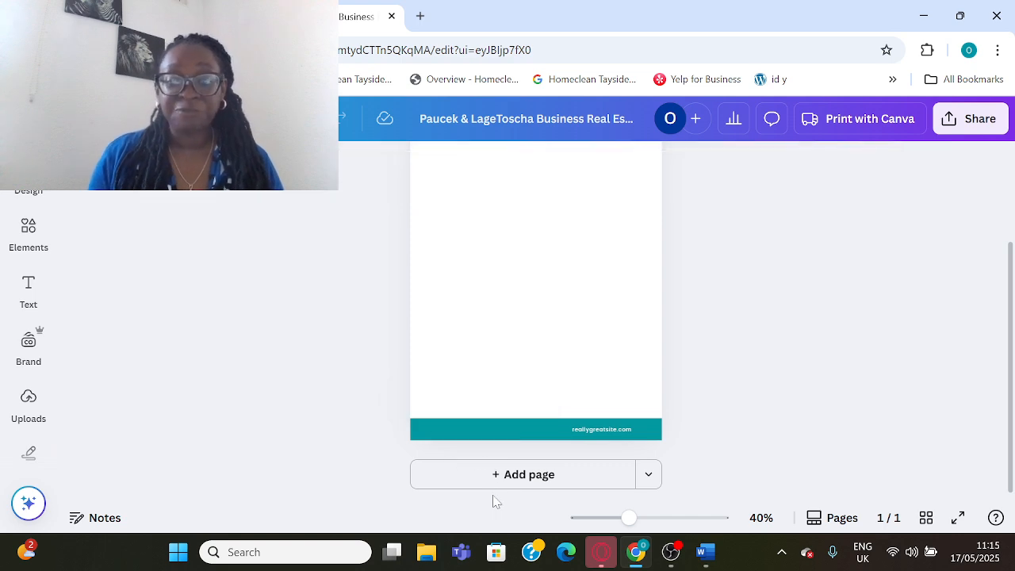
pyautogui.click(598, 436)
pyautogui.press('Delete')
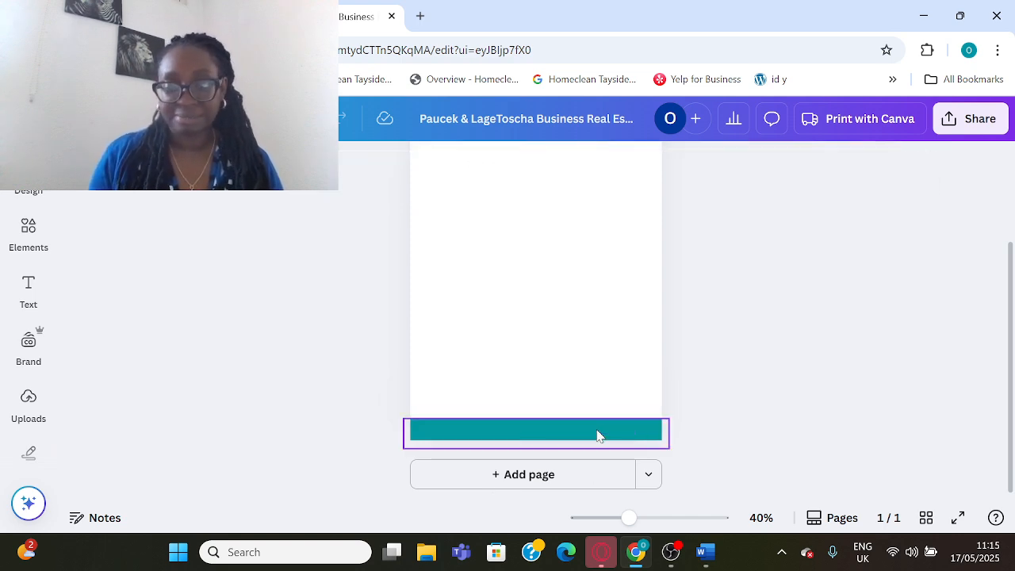
pyautogui.click(598, 436)
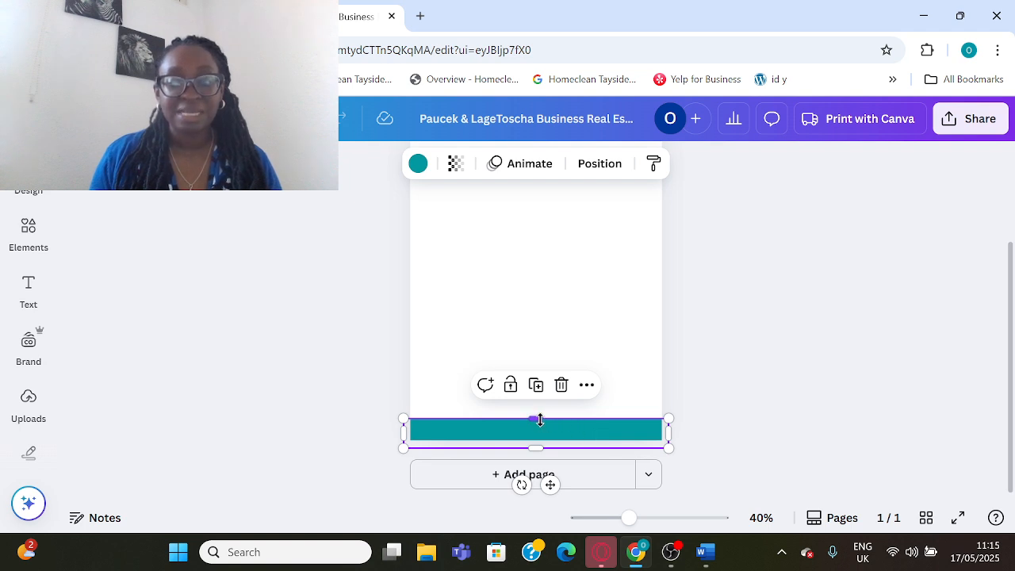
pyautogui.moveTo(540, 420); pyautogui.dragTo(539, 441)
# Recolour the left header shape with the dark blue from the Toastmasters brand palette
pyautogui.scroll(3, 528, 389)
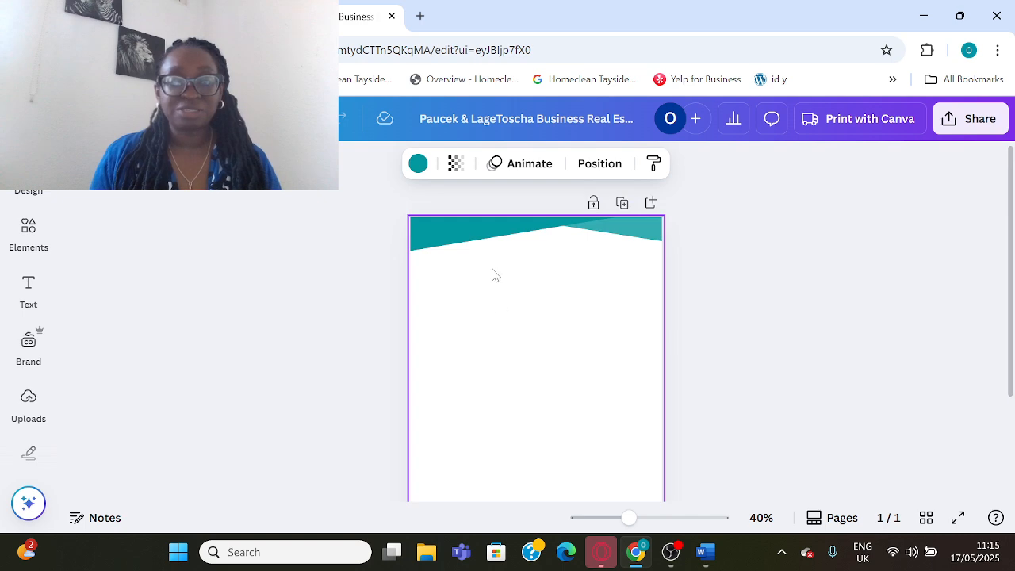
pyautogui.click(462, 242)
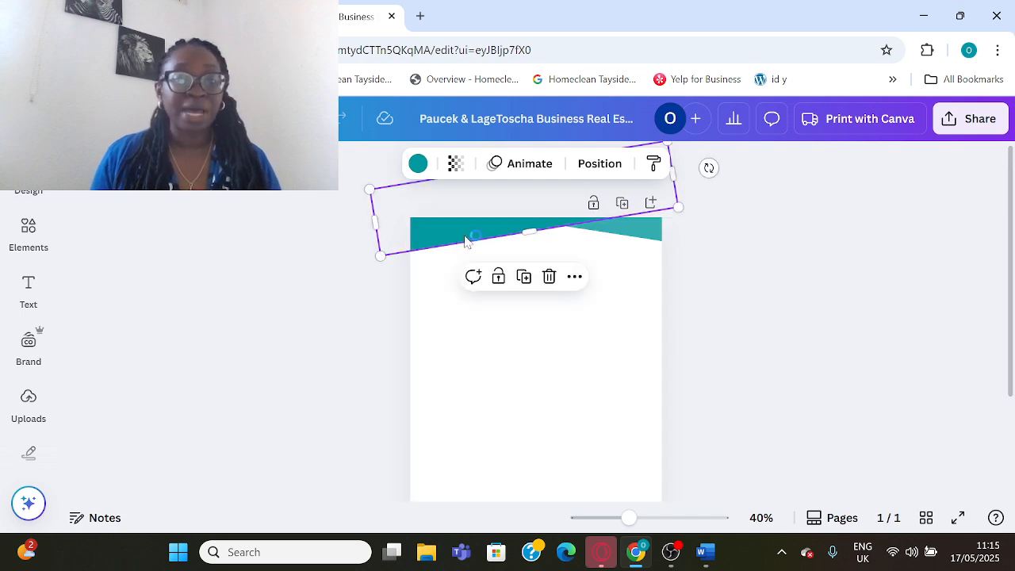
pyautogui.click(29, 347)
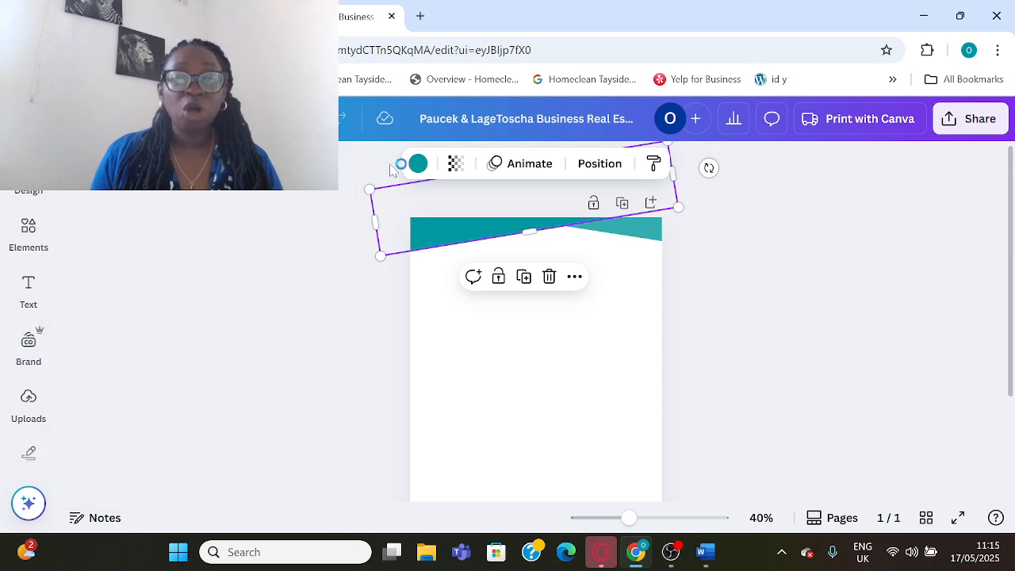
pyautogui.click(418, 164)
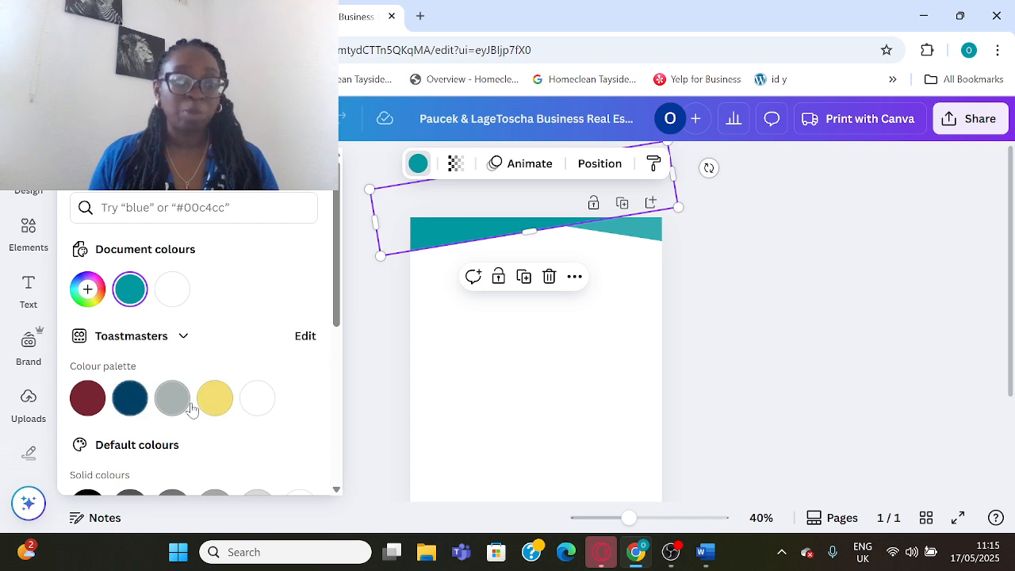
pyautogui.click(130, 398)
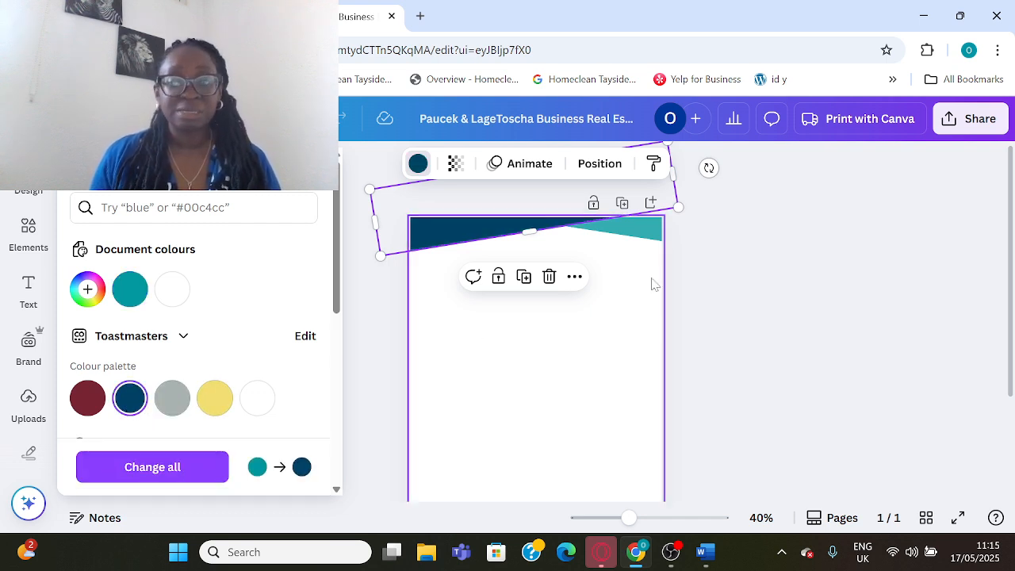
# Recolour the right header shape with the grey from the Toastmasters brand palette
pyautogui.click(644, 240)
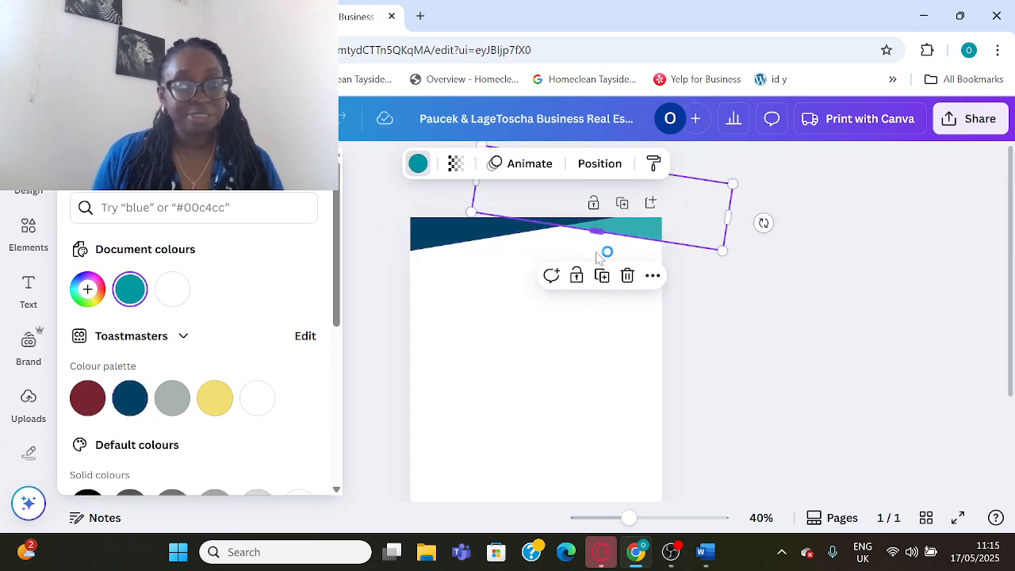
pyautogui.click(168, 407)
pyautogui.scroll(-3, 362, 401)
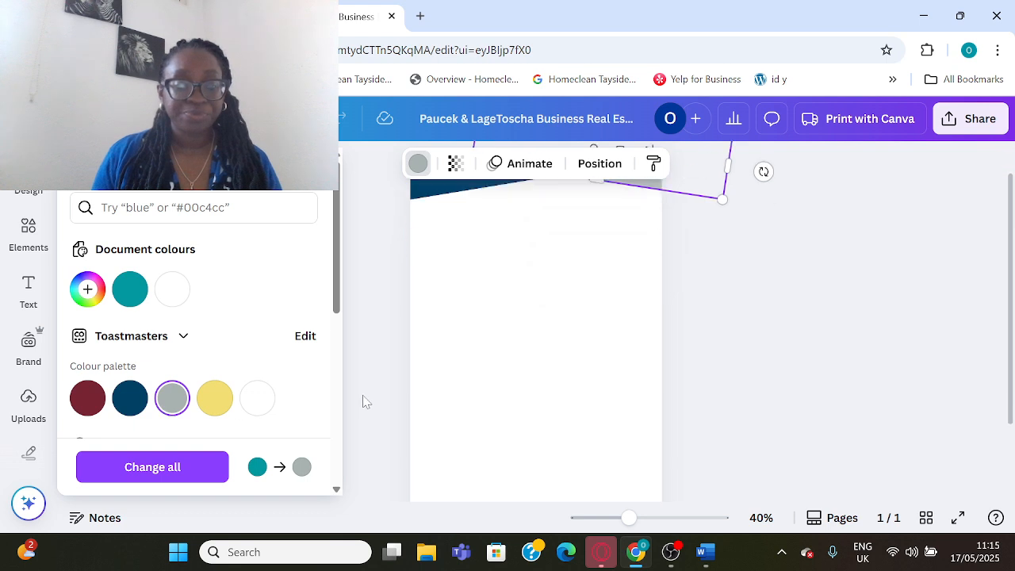
# Recolour the teal footer bar with the maroon from the Toastmasters brand palette
pyautogui.click(492, 435)
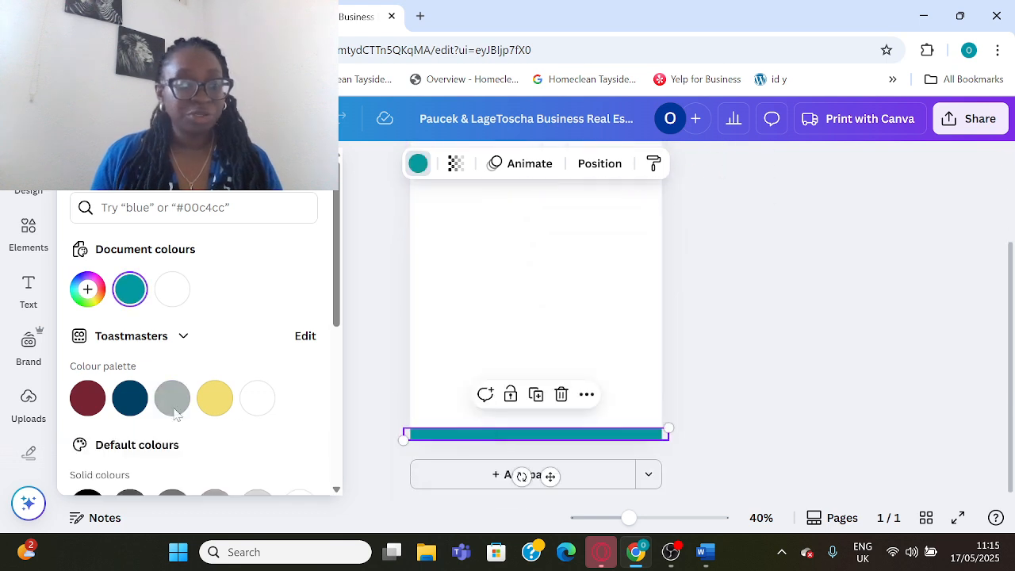
pyautogui.click(87, 398)
pyautogui.scroll(3, 698, 387)
pyautogui.click(529, 334)
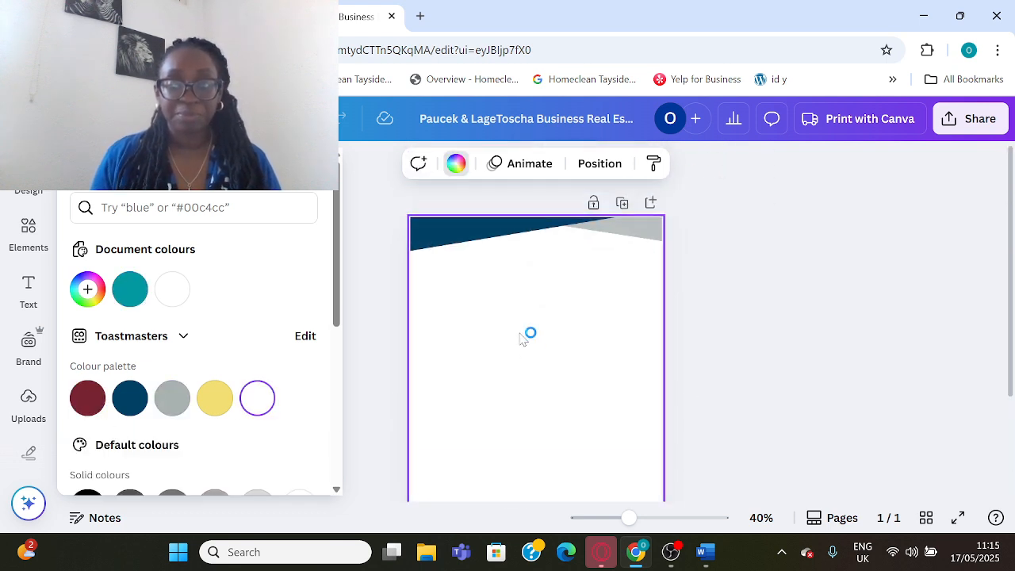
# Add a Toastmasters heading reading "FLUOR COMMUNICATORS" and widen its text box until COMMUNICATORS fits on one line
pyautogui.click(29, 293)
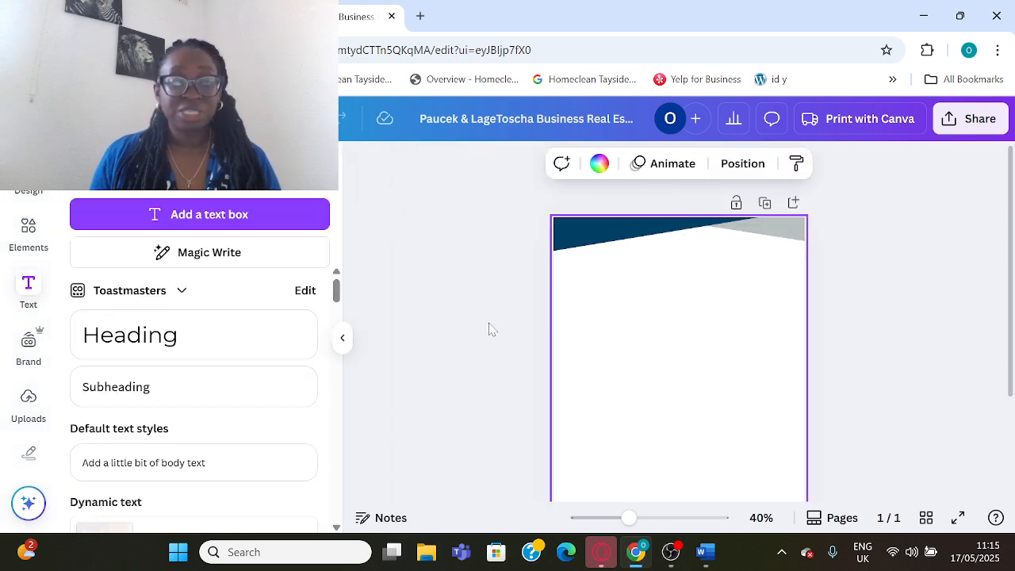
pyautogui.click(183, 352)
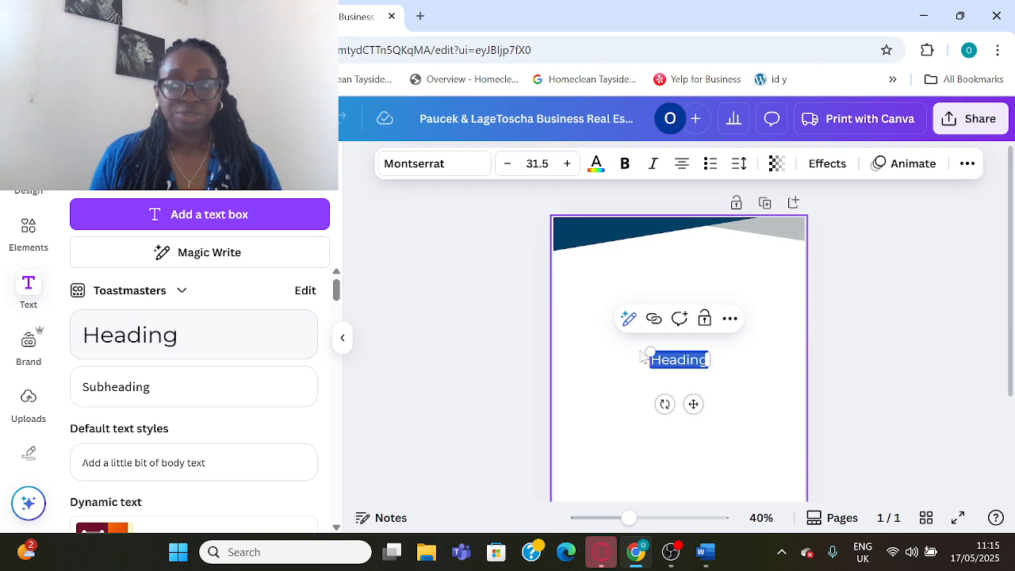
pyautogui.moveTo(710, 360); pyautogui.dragTo(766, 364)
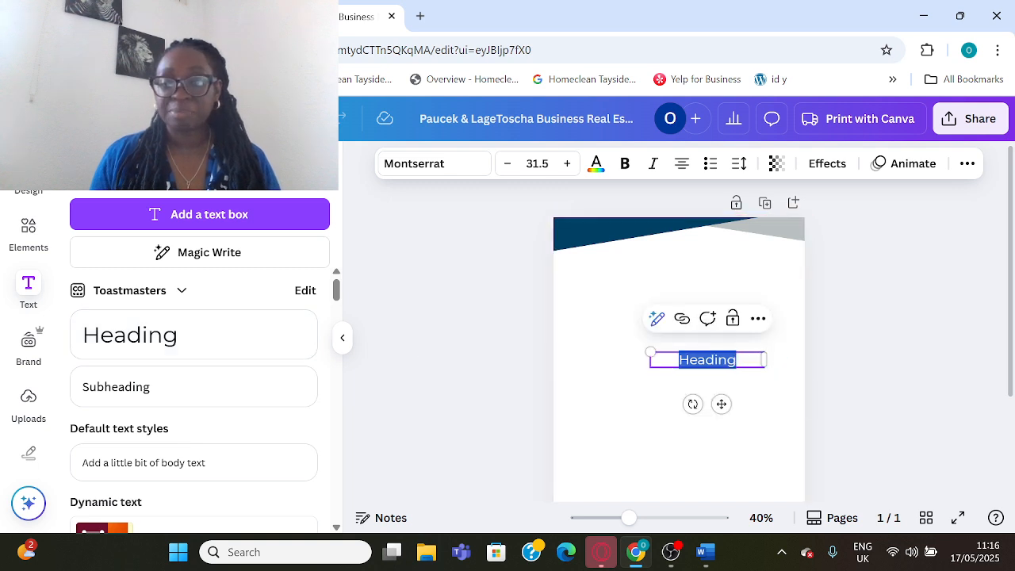
pyautogui.doubleClick(734, 360)
pyautogui.write('F')
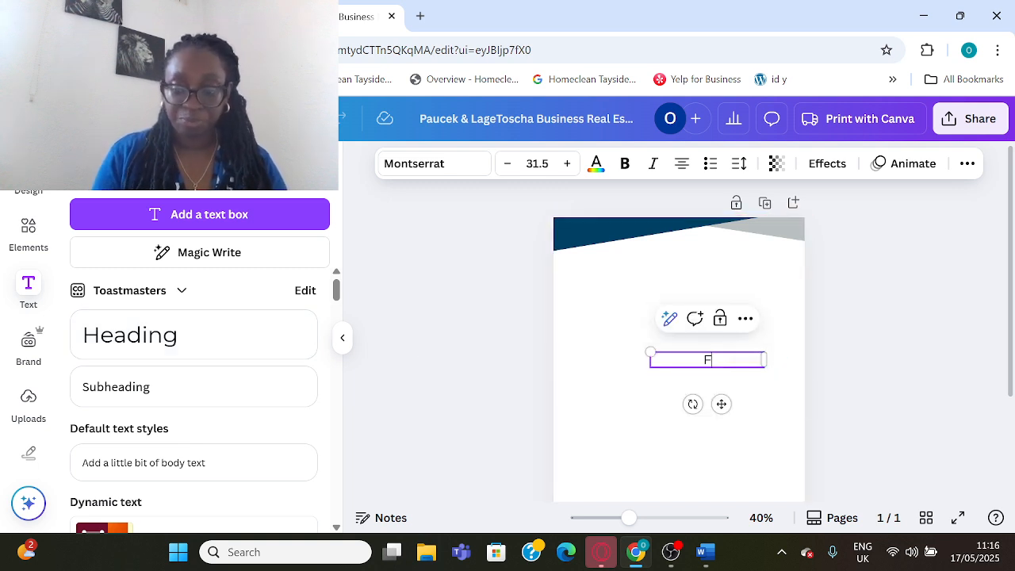
pyautogui.write('LUOR C')
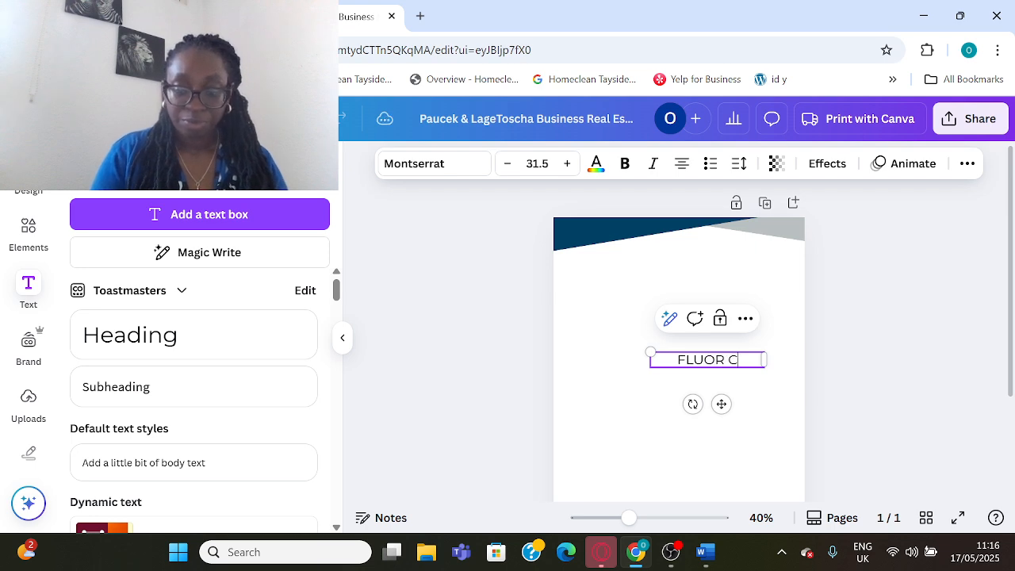
pyautogui.write('OMMUNICAT')
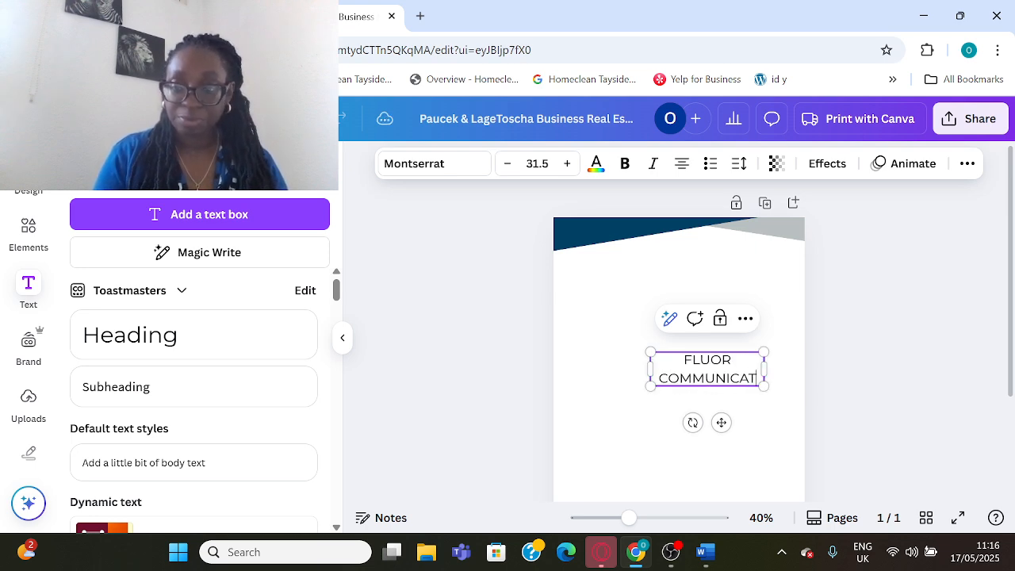
pyautogui.write('ORS')
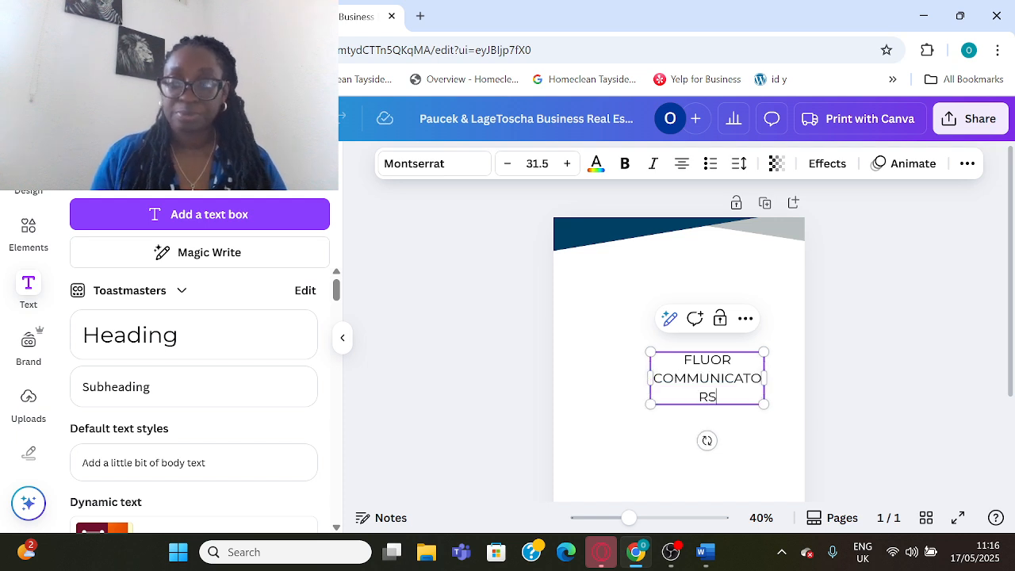
pyautogui.moveTo(650, 378); pyautogui.dragTo(612, 379)
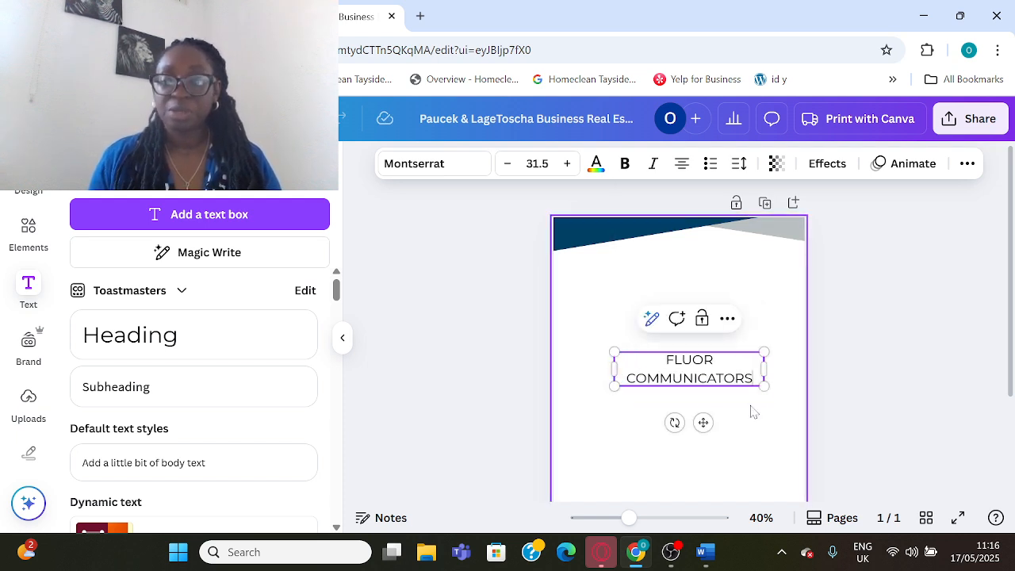
# Left-align the FLUOR COMMUNICATORS heading and move it just below the dark blue header shape
pyautogui.click(682, 164)
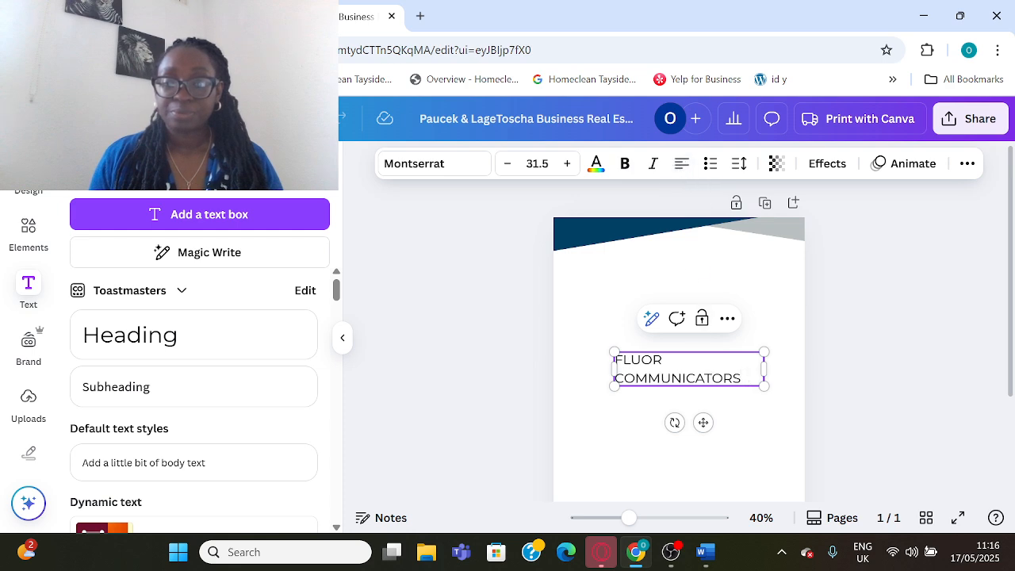
pyautogui.click(736, 419)
pyautogui.moveTo(670, 379); pyautogui.dragTo(621, 282)
# Make the FLUOR COMMUNICATORS heading bold and colour it with the dark blue from the Toastmasters palette
pyautogui.click(624, 163)
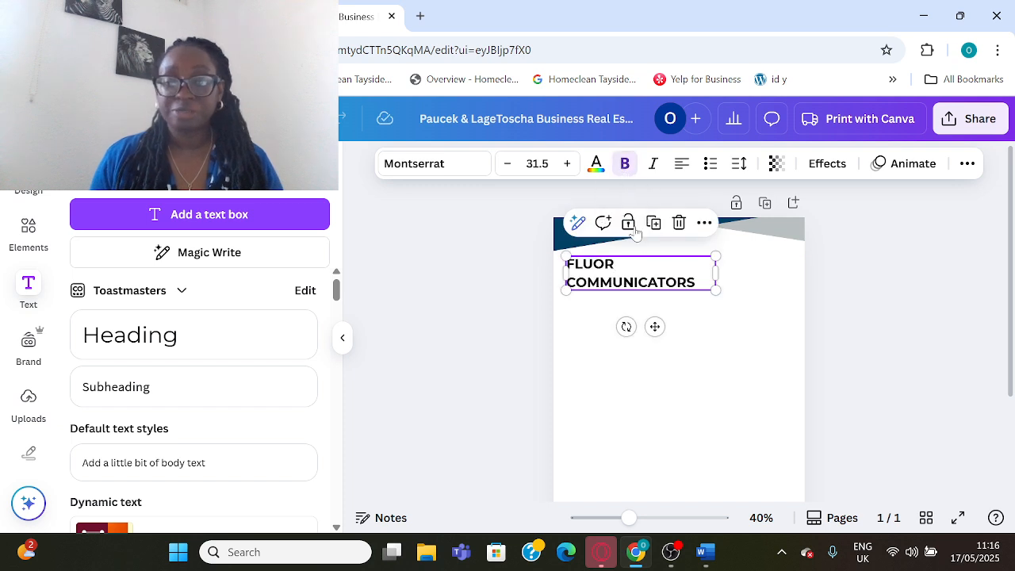
pyautogui.click(597, 163)
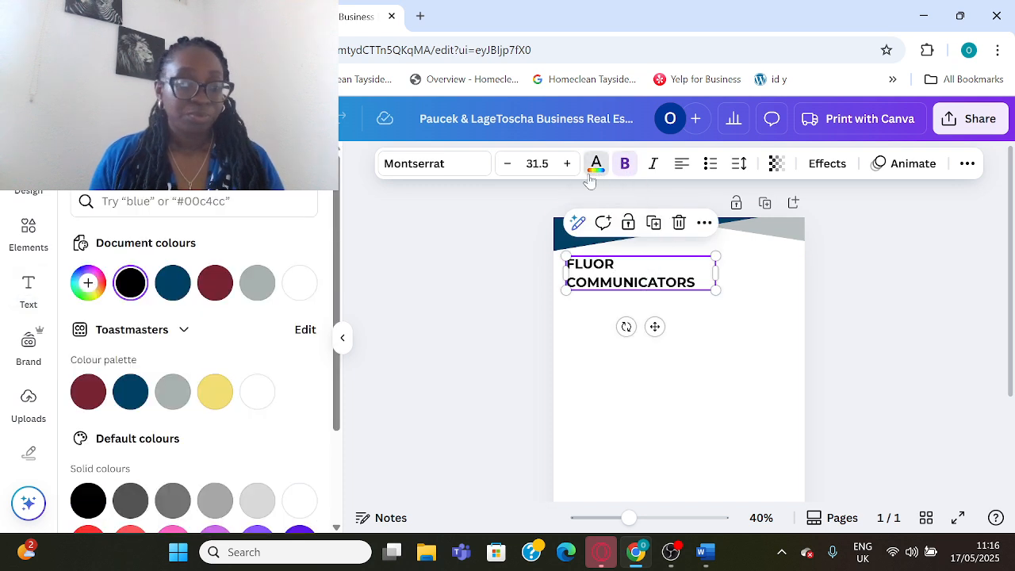
pyautogui.click(119, 391)
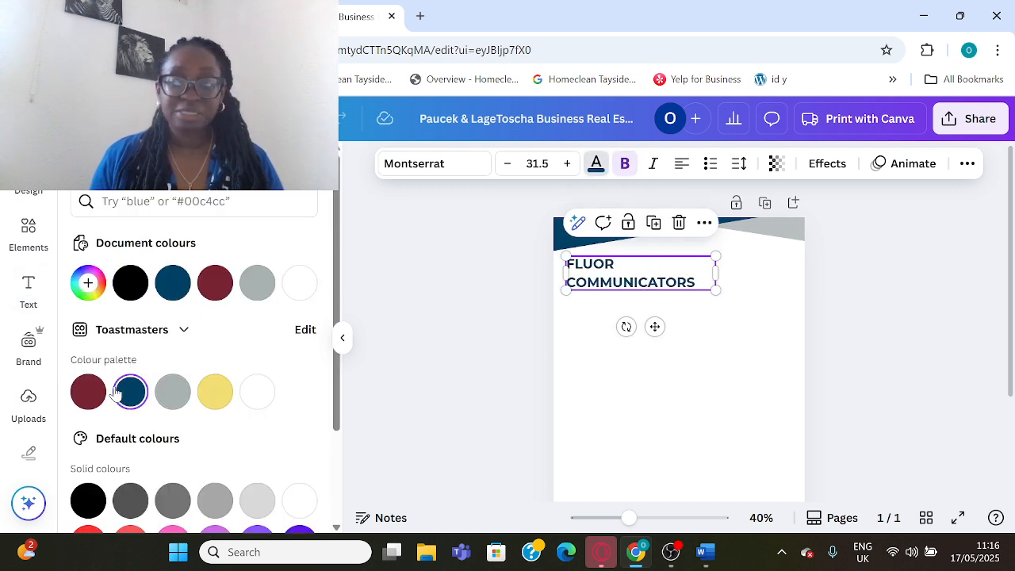
pyautogui.click(708, 314)
# Duplicate the FLUOR COMMUNICATORS heading, place the copy directly below it and change its text to "Newsletter"
pyautogui.rightClick(657, 268)
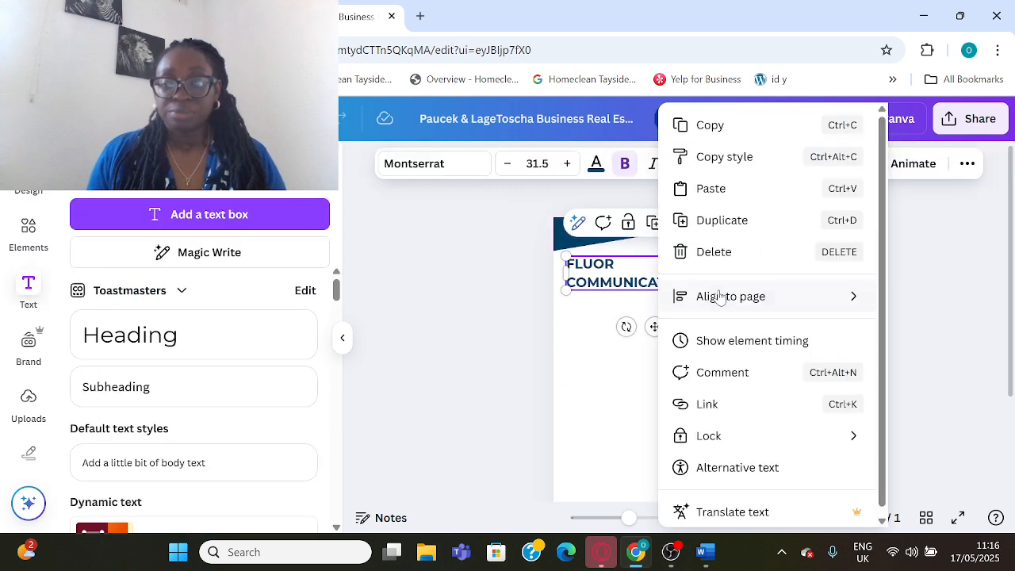
pyautogui.click(720, 220)
pyautogui.moveTo(656, 289); pyautogui.dragTo(651, 314)
pyautogui.doubleClick(652, 315)
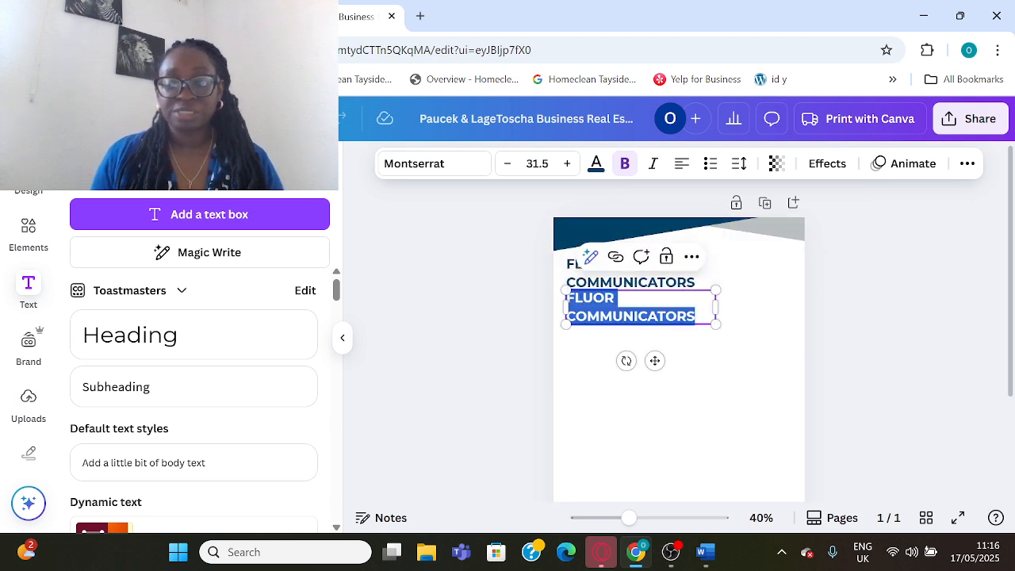
pyautogui.write('News')
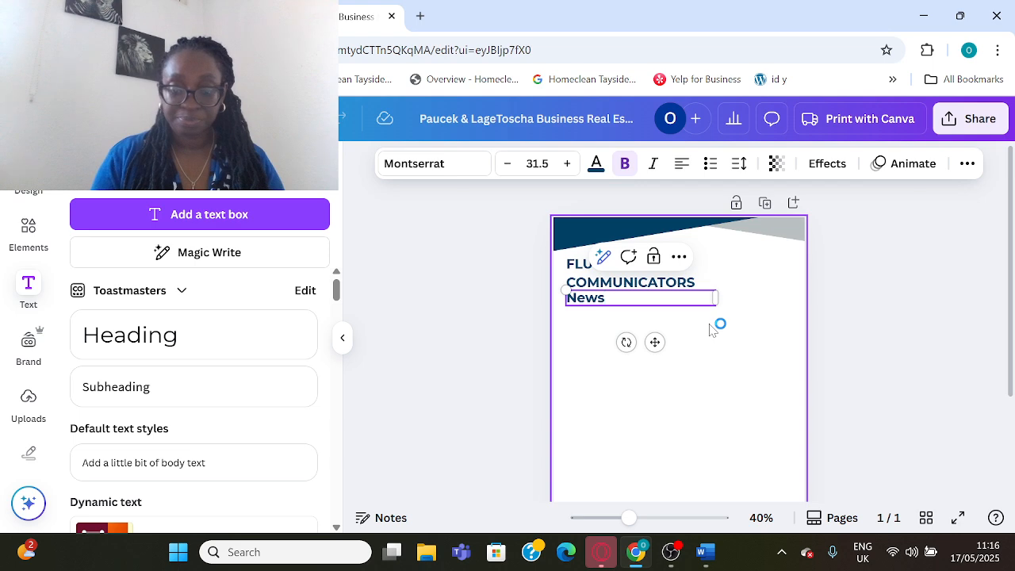
pyautogui.write('letter')
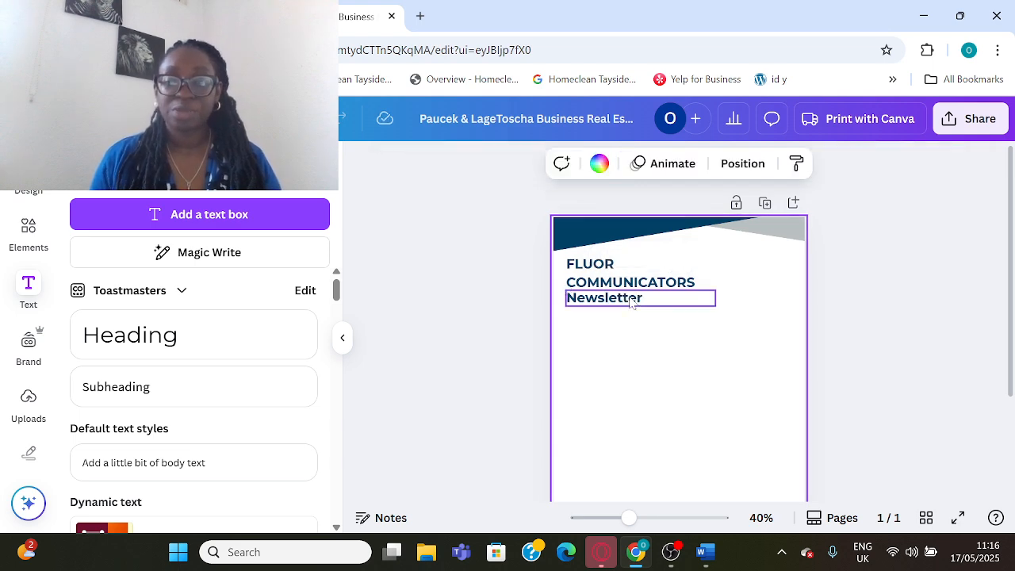
# Duplicate the Newsletter text directly below, change the copy to "#3950 Area 8 Division D" and widen it to fit one line
pyautogui.rightClick(632, 302)
pyautogui.click(687, 220)
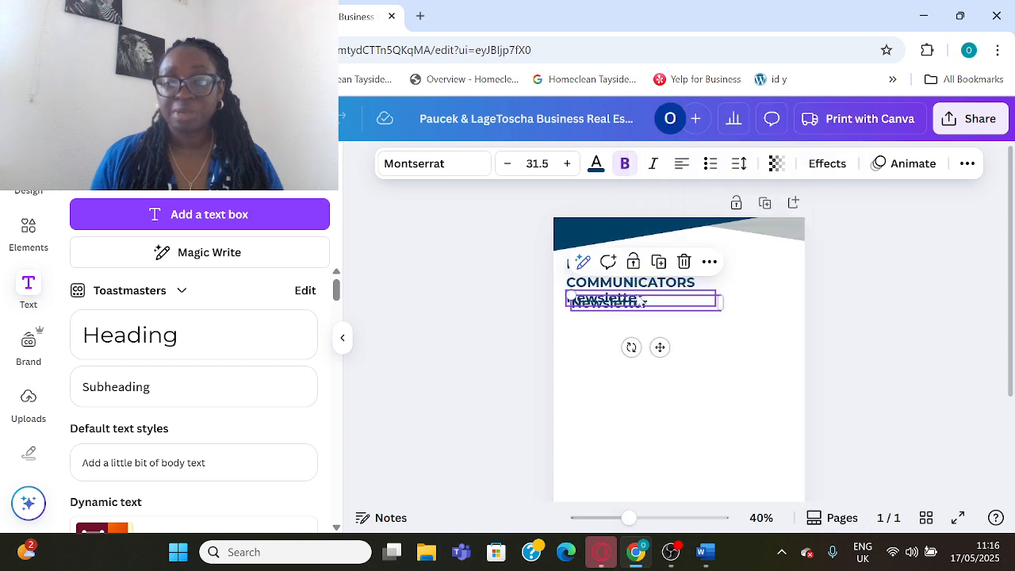
pyautogui.moveTo(637, 310); pyautogui.dragTo(635, 312)
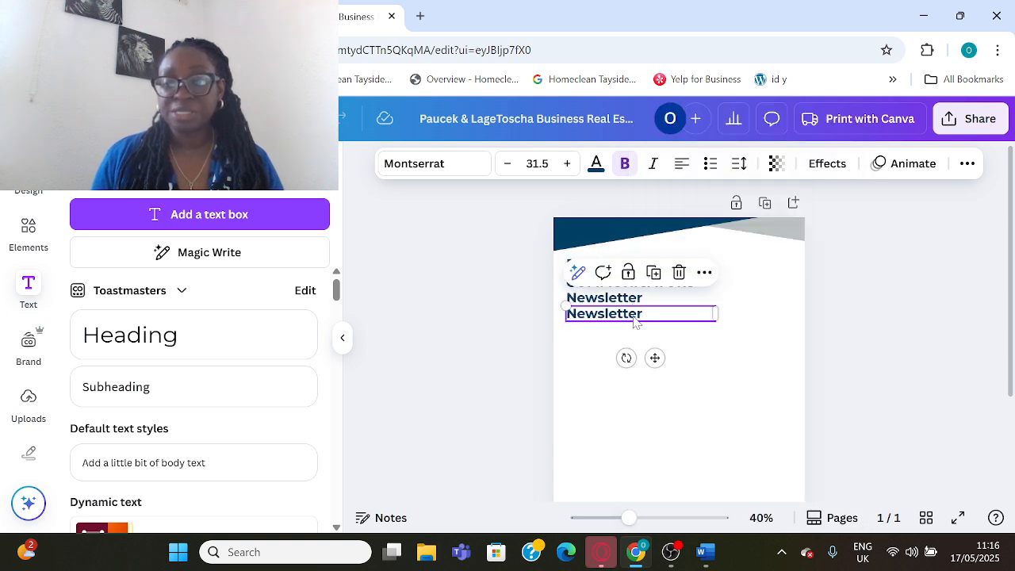
pyautogui.doubleClick(634, 315)
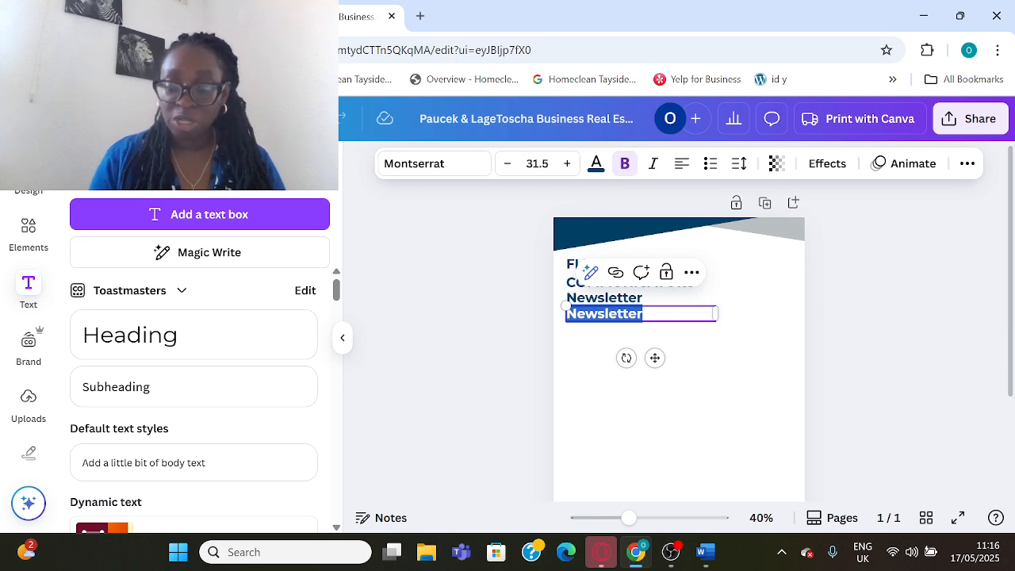
pyautogui.write('#3950  Area 8  Di')
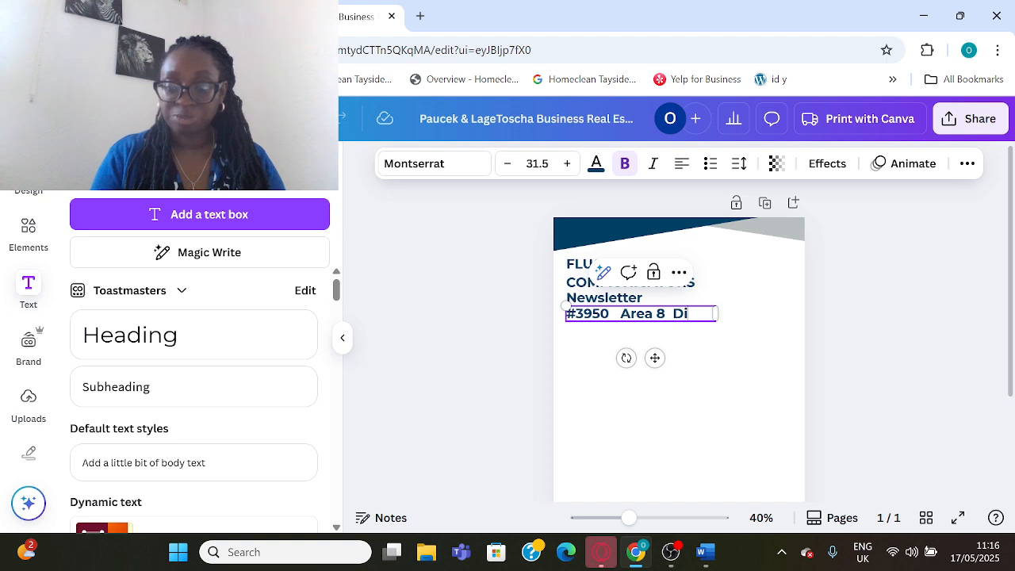
pyautogui.write('on D')
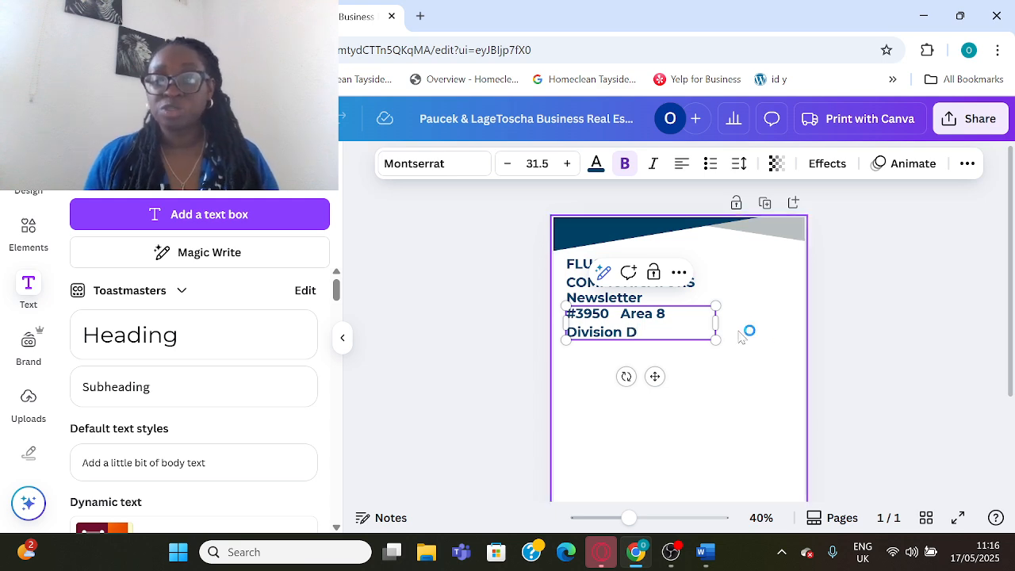
pyautogui.moveTo(716, 324); pyautogui.dragTo(748, 331)
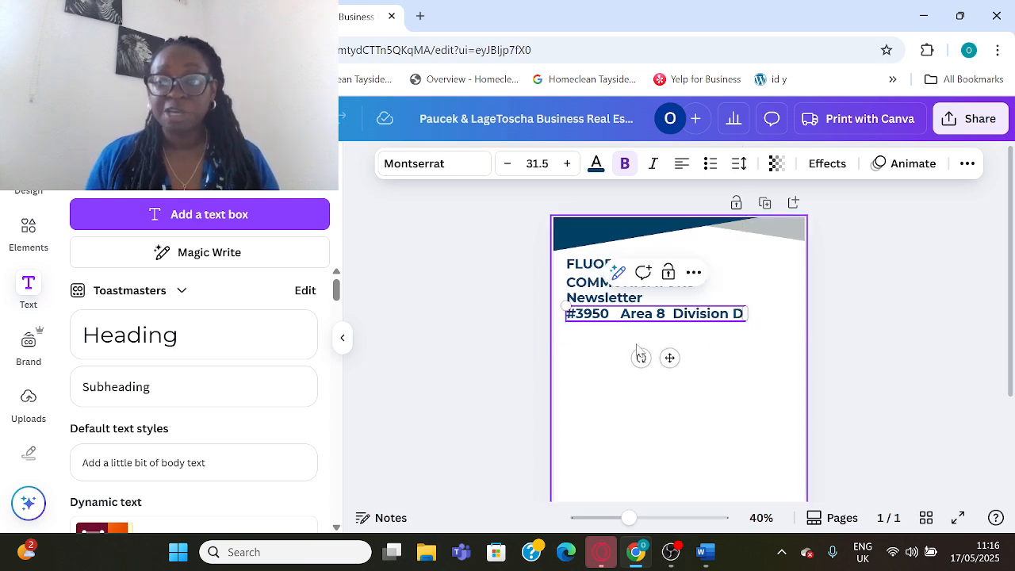
# Change the #3950 Area 8 Division D line's font to Source Sans Pro and narrow its text box to about 12.5 wide
pyautogui.click(416, 167)
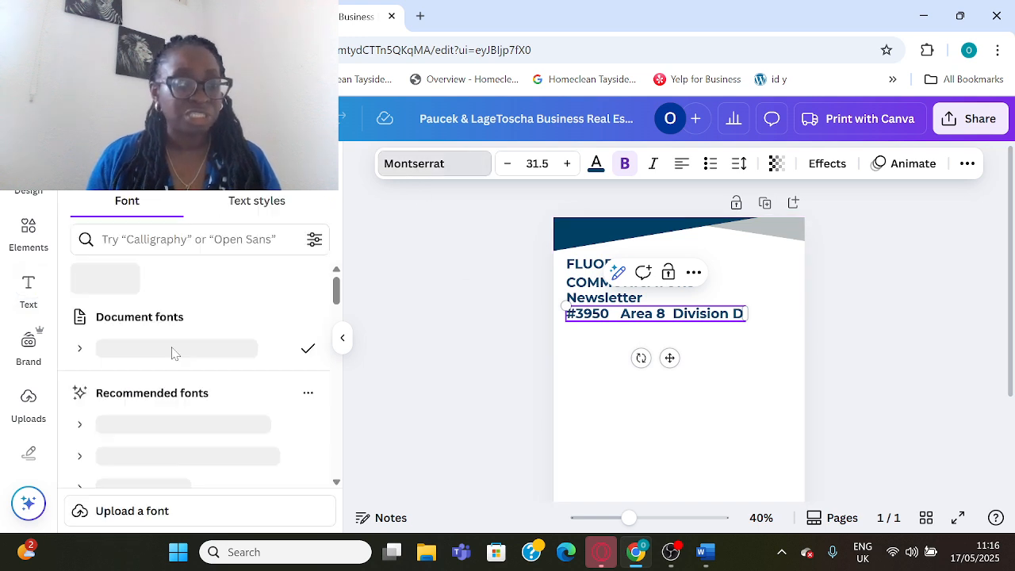
pyautogui.scroll(-5, 174, 365)
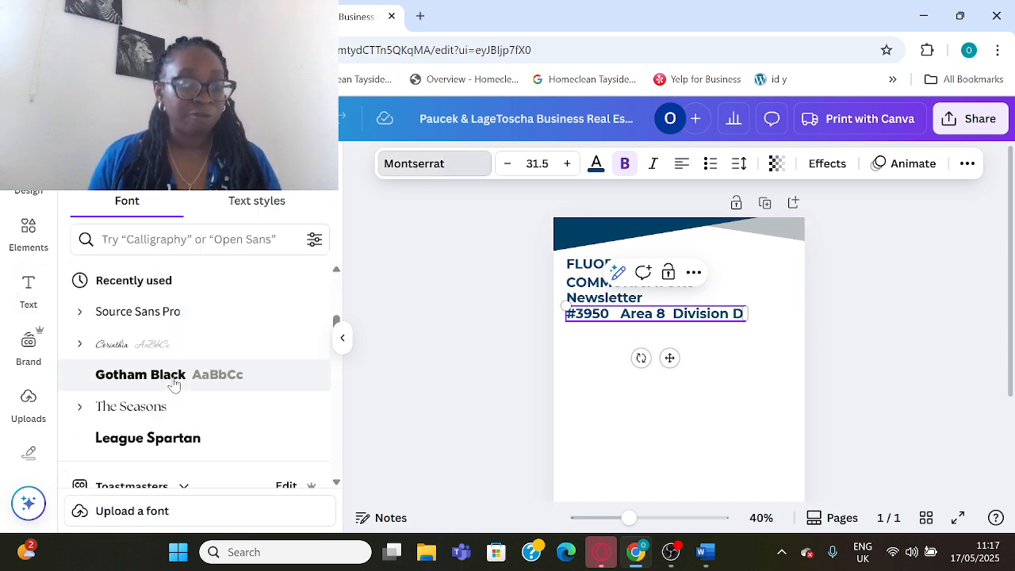
pyautogui.click(165, 314)
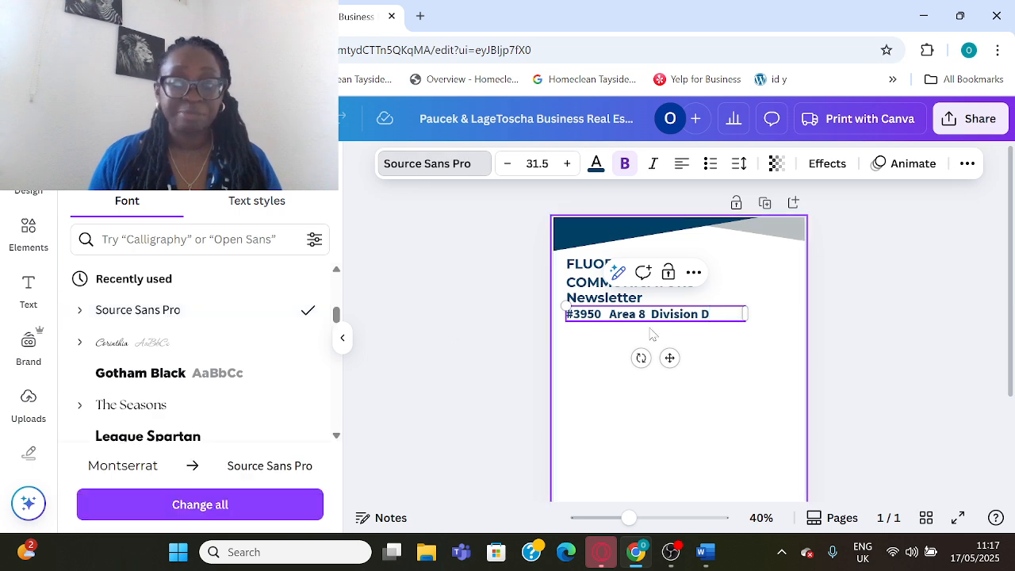
pyautogui.moveTo(748, 314); pyautogui.dragTo(721, 319)
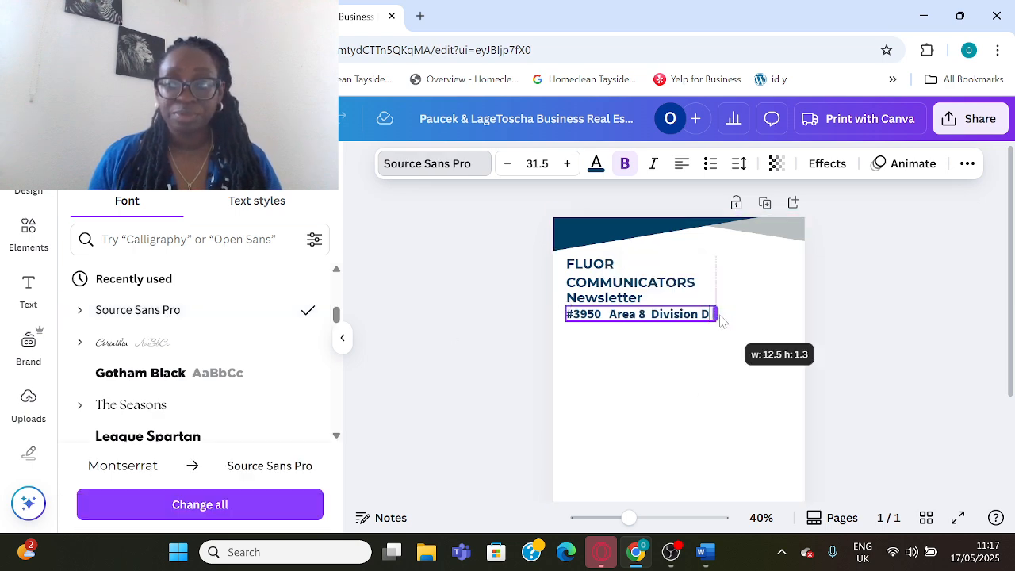
pyautogui.click(687, 353)
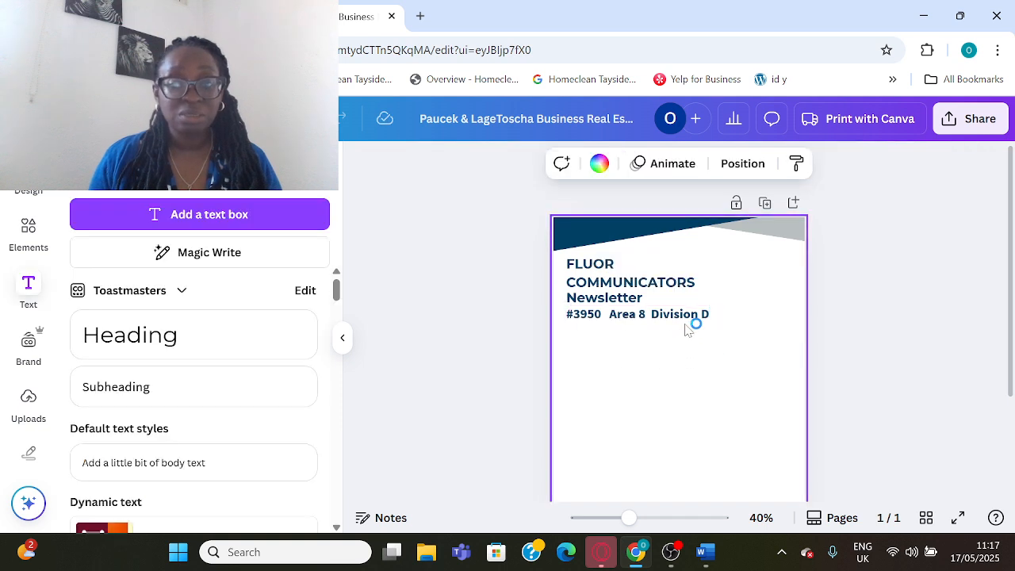
# Reduce the #3950 Area 8 Division D line's font size to 24.5 and narrow its text box to fit
pyautogui.click(689, 321)
pyautogui.click(507, 163)
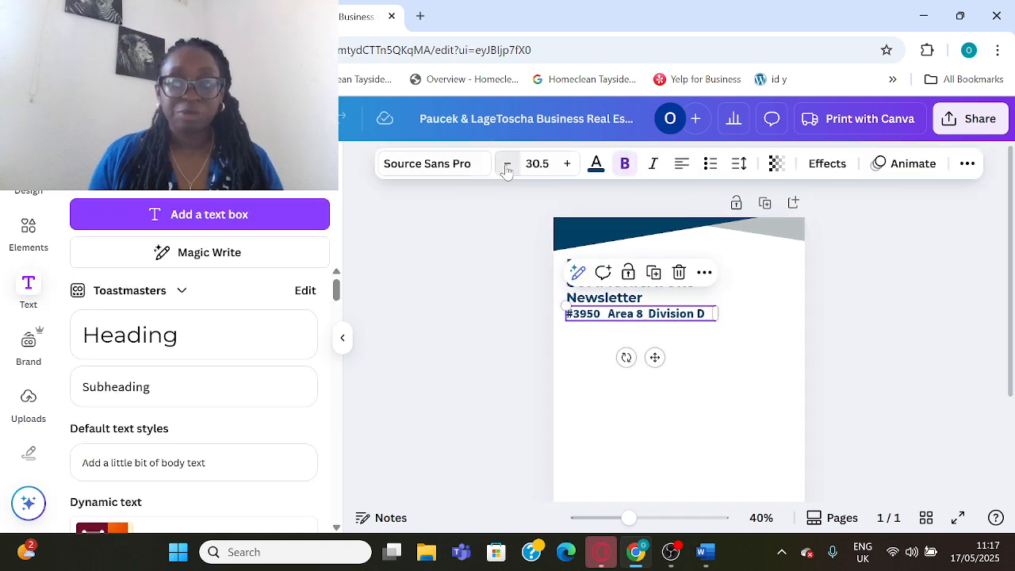
pyautogui.click(507, 163)
pyautogui.click(507, 163)
pyautogui.click(507, 163)
pyautogui.click(507, 163)
pyautogui.click(506, 163)
pyautogui.click(507, 164)
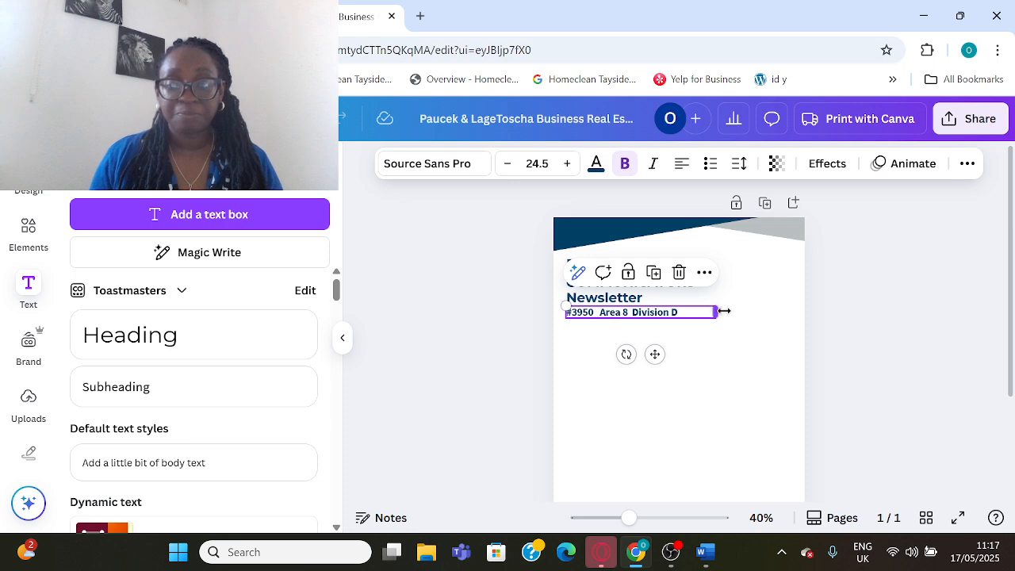
pyautogui.moveTo(724, 311); pyautogui.dragTo(690, 322)
# Change the font of the Newsletter text to Corinthia
pyautogui.click(621, 299)
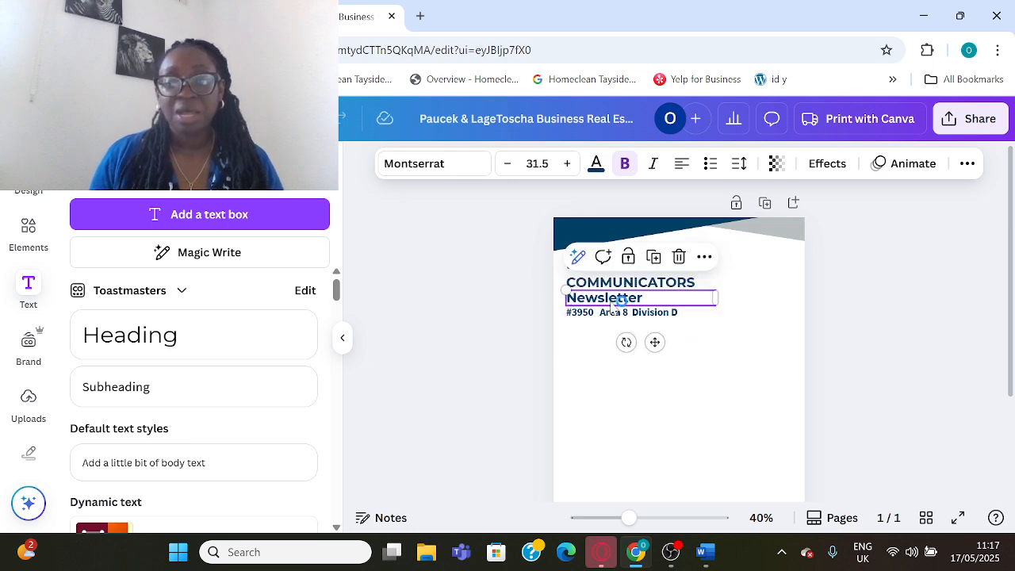
pyautogui.click(420, 164)
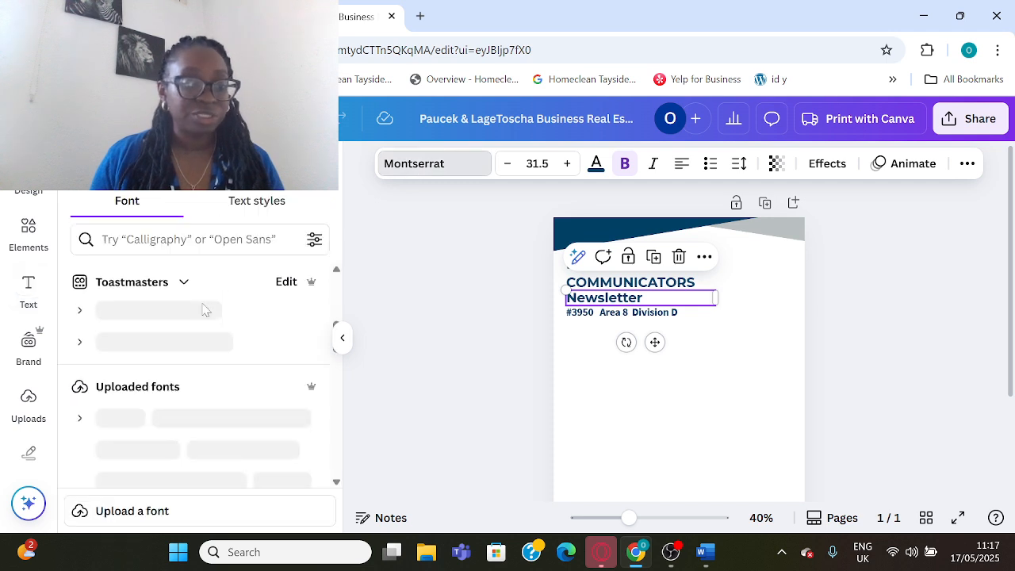
pyautogui.scroll(-6, 176, 373)
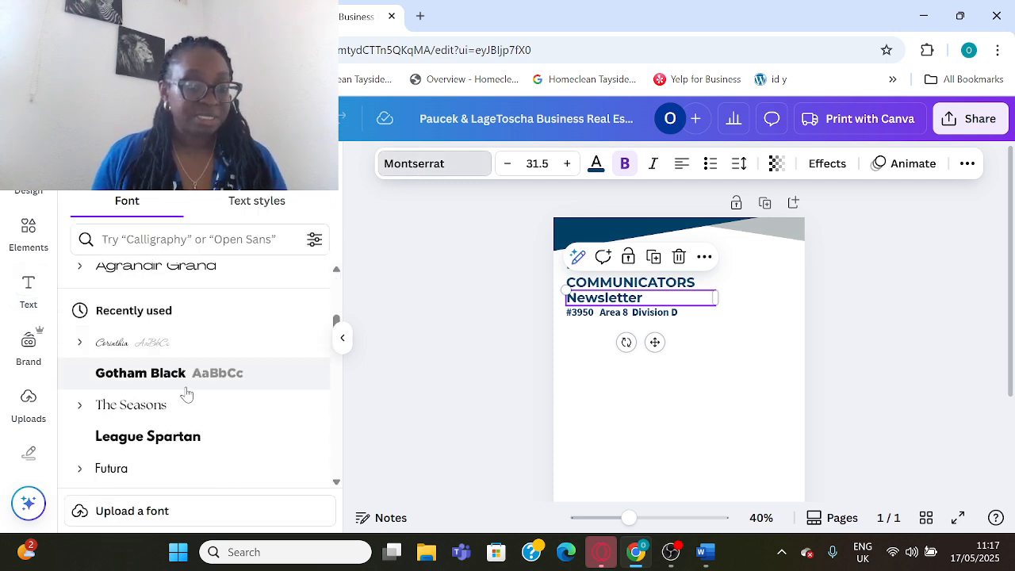
pyautogui.click(168, 349)
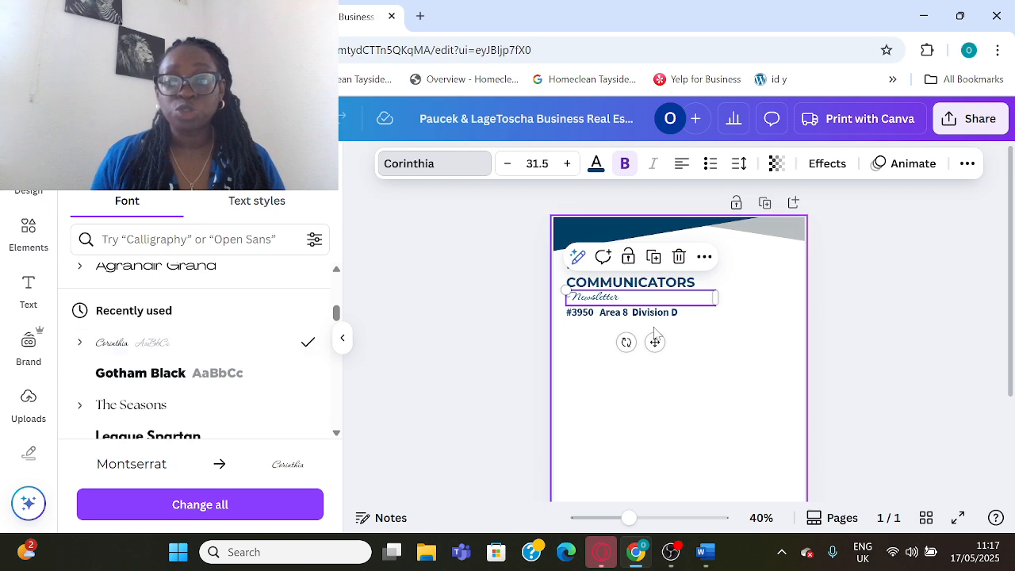
# Increase the font size of the Newsletter text to 45.5
pyautogui.click(566, 164)
pyautogui.click(566, 164)
pyautogui.click(567, 164)
pyautogui.click(567, 164)
pyautogui.click(568, 163)
pyautogui.click(567, 163)
pyautogui.click(568, 163)
pyautogui.click(568, 163)
pyautogui.click(568, 164)
pyautogui.click(568, 163)
pyautogui.click(568, 163)
pyautogui.click(568, 163)
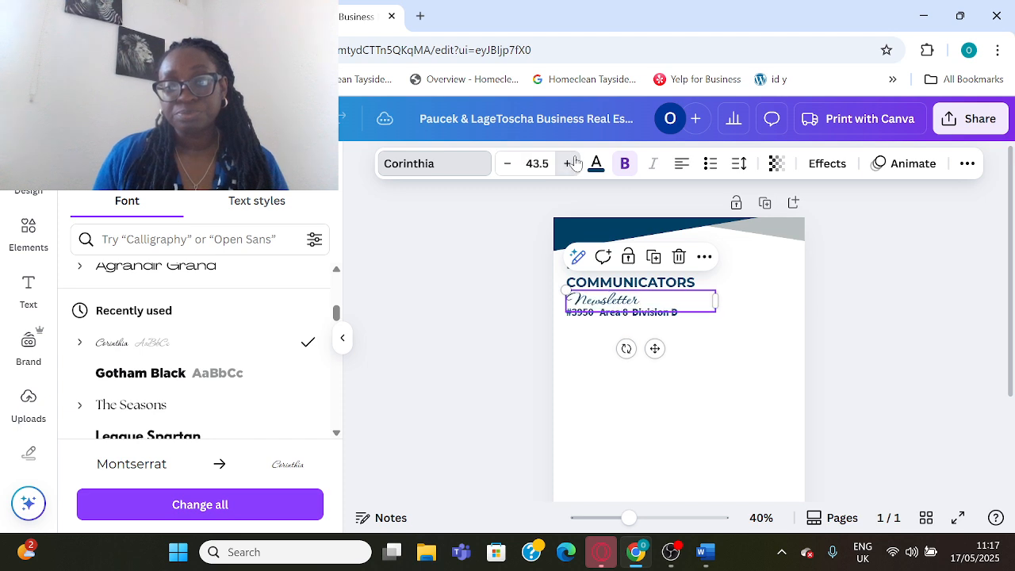
pyautogui.click(568, 164)
pyautogui.click(568, 163)
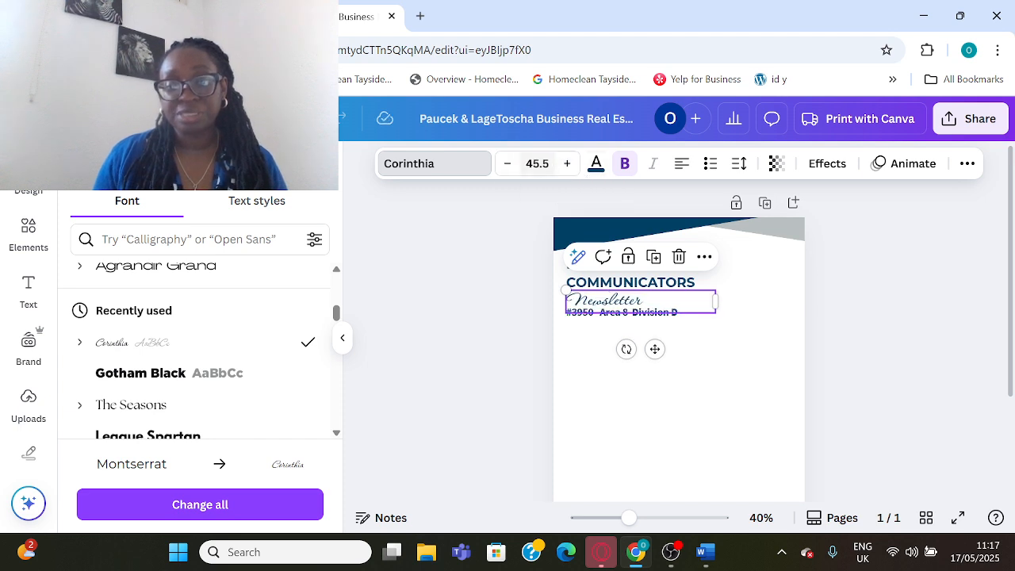
# Move the #3950 Area 8 Division D line slightly down so it sits clear below the Newsletter text
pyautogui.click(666, 336)
pyautogui.moveTo(651, 316); pyautogui.dragTo(641, 306)
pyautogui.click(705, 402)
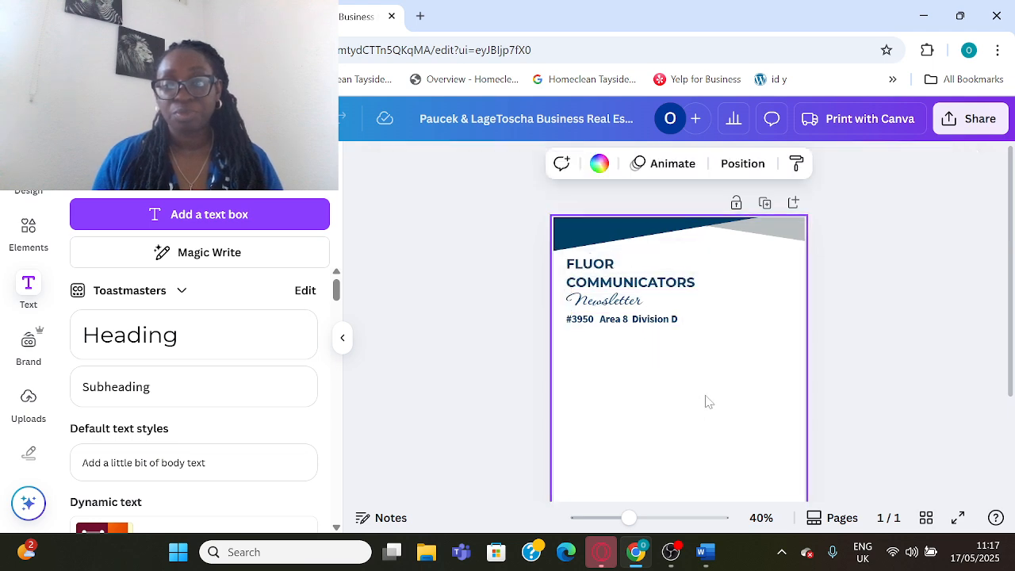
# Browse the full collection of frame elements for a photo frame suited to the empty page area
pyautogui.scroll(-2, 661, 299)
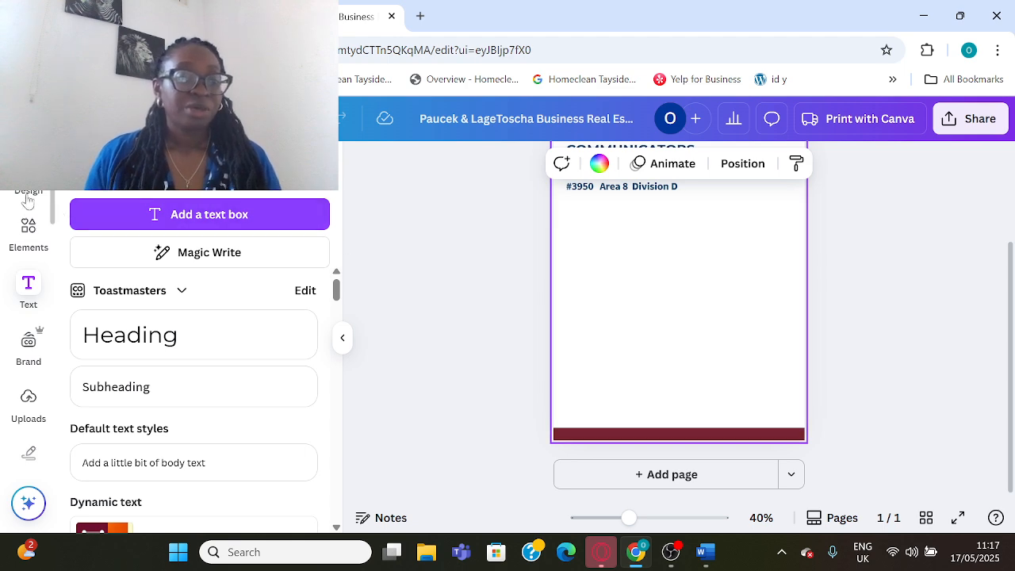
pyautogui.click(29, 230)
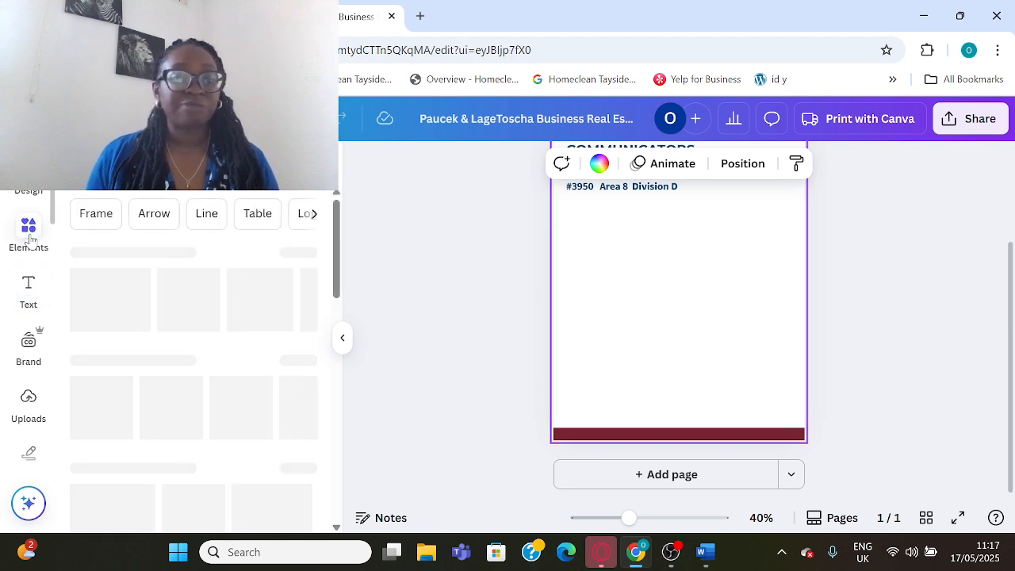
pyautogui.click(98, 226)
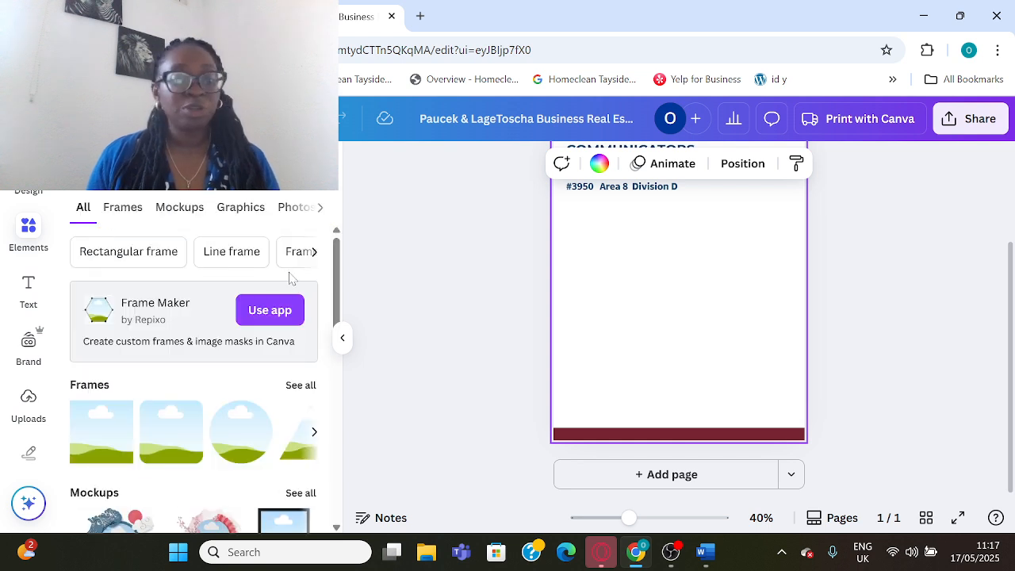
pyautogui.scroll(-2, 301, 281)
pyautogui.click(303, 241)
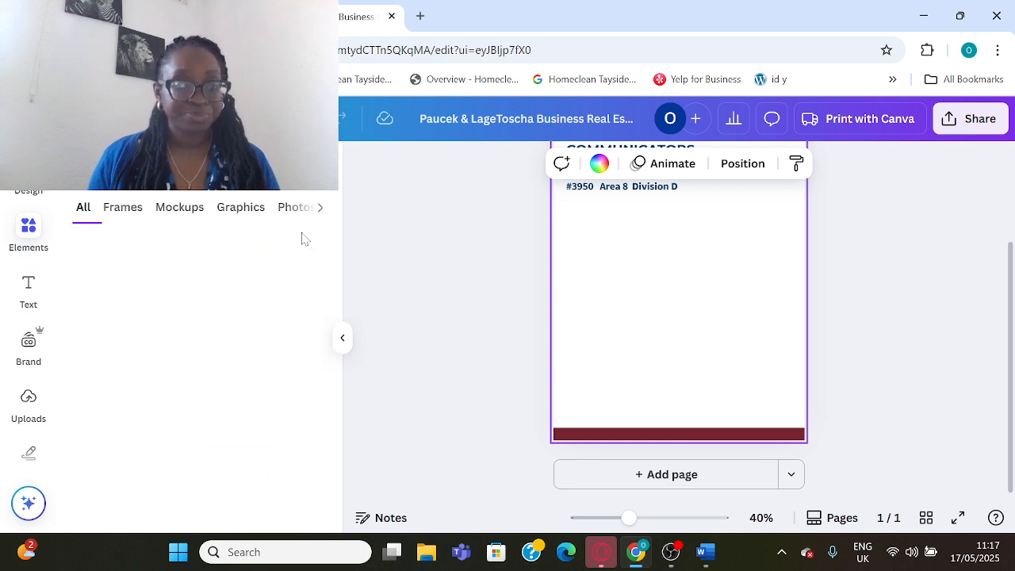
pyautogui.scroll(-5, 324, 298)
pyautogui.scroll(-5, 330, 306)
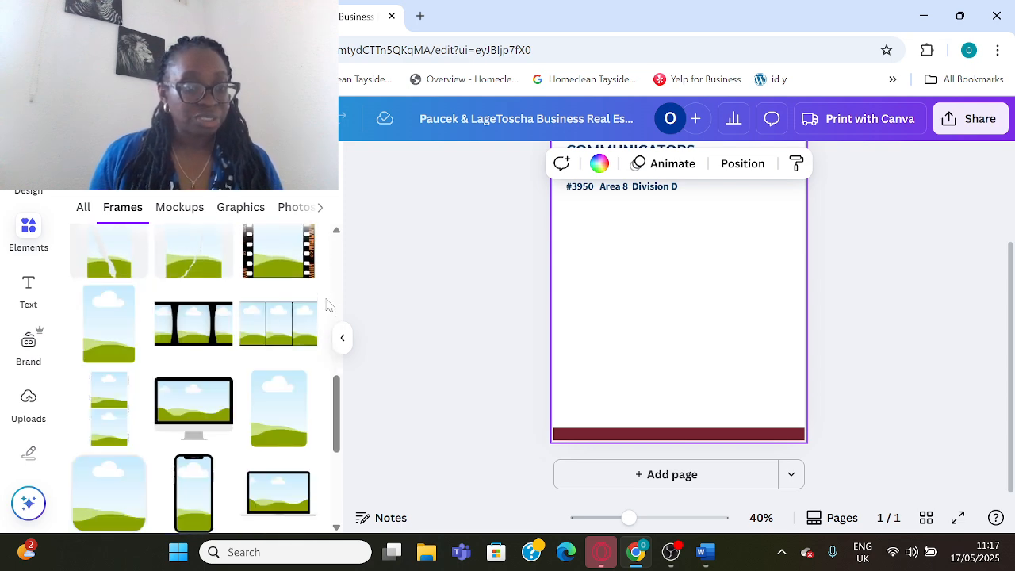
pyautogui.scroll(-6, 330, 306)
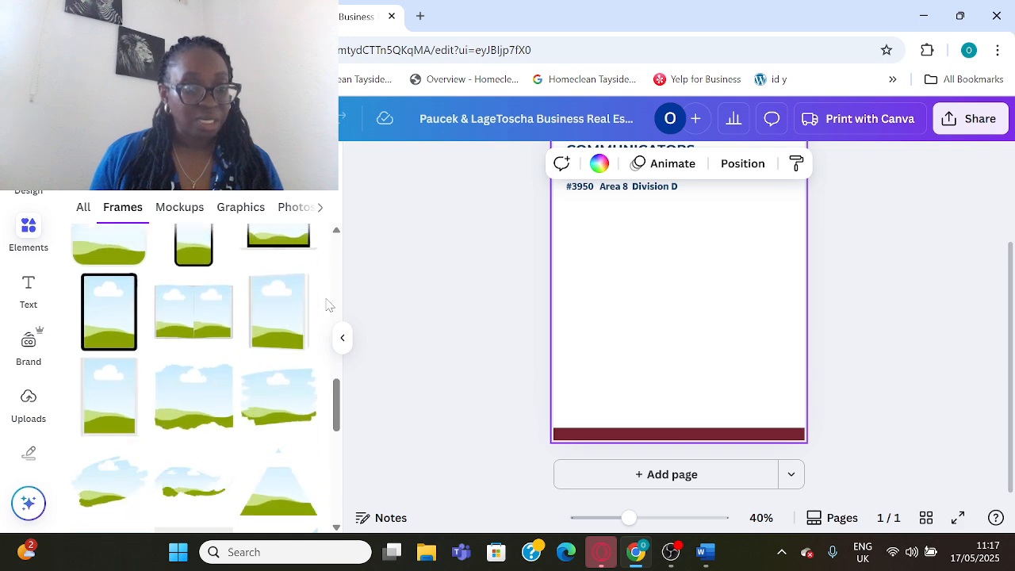
pyautogui.scroll(10, 329, 306)
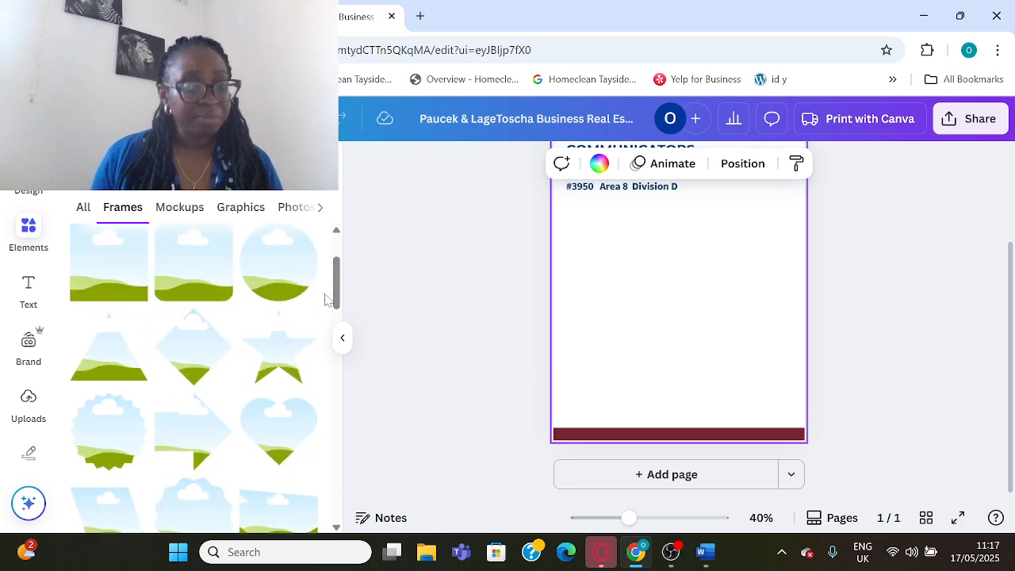
pyautogui.scroll(2, 327, 299)
pyautogui.scroll(1, 328, 299)
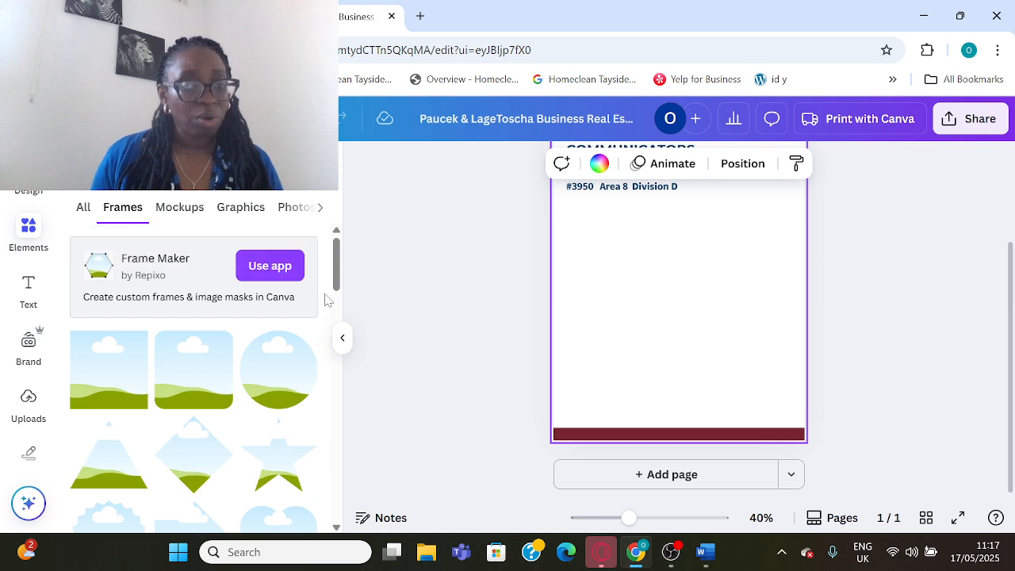
# Search the frame elements for "frame rectangle"
pyautogui.click(193, 167)
pyautogui.write('r')
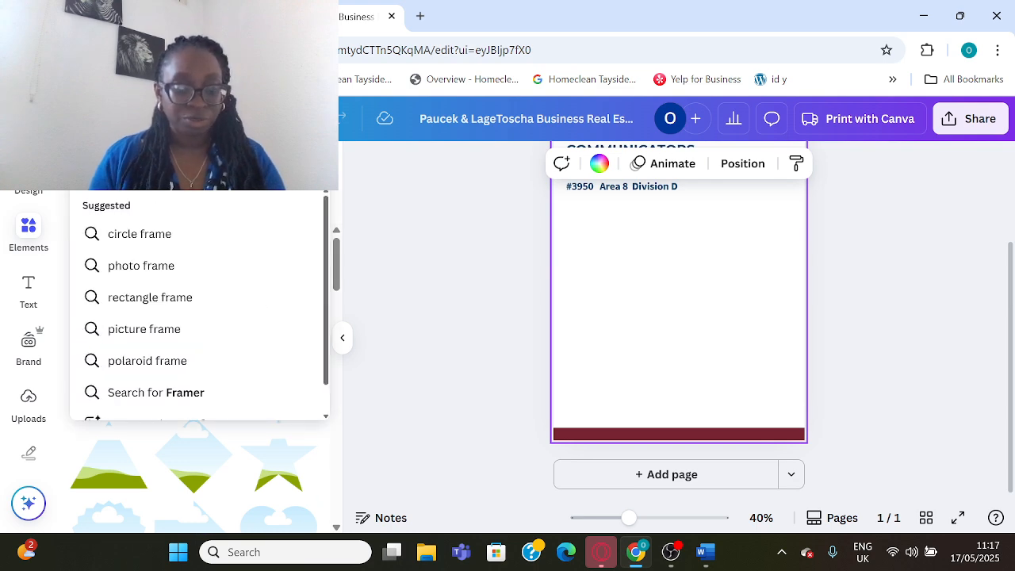
pyautogui.write('ectangle')
pyautogui.press('Return')
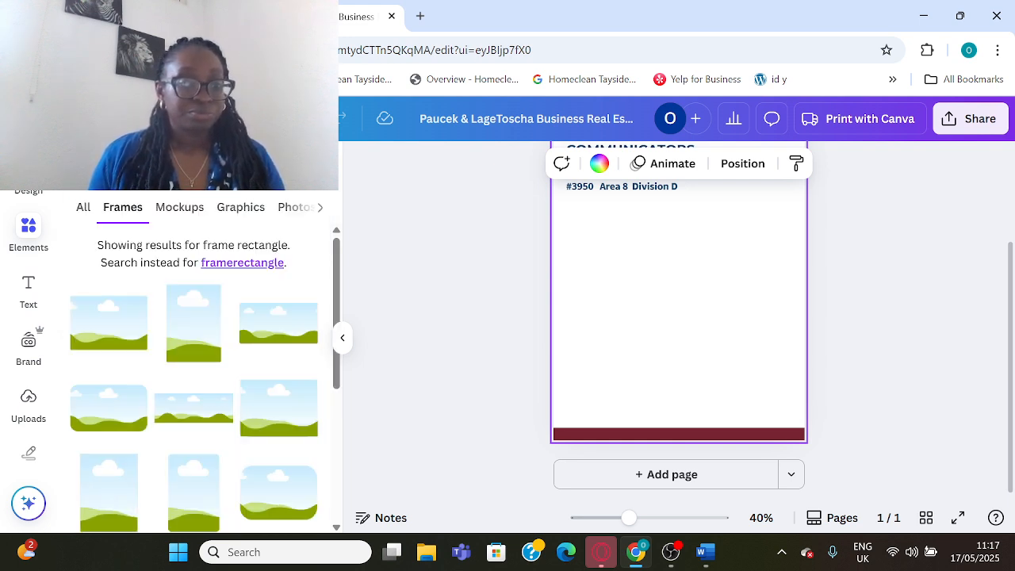
pyautogui.click(142, 167)
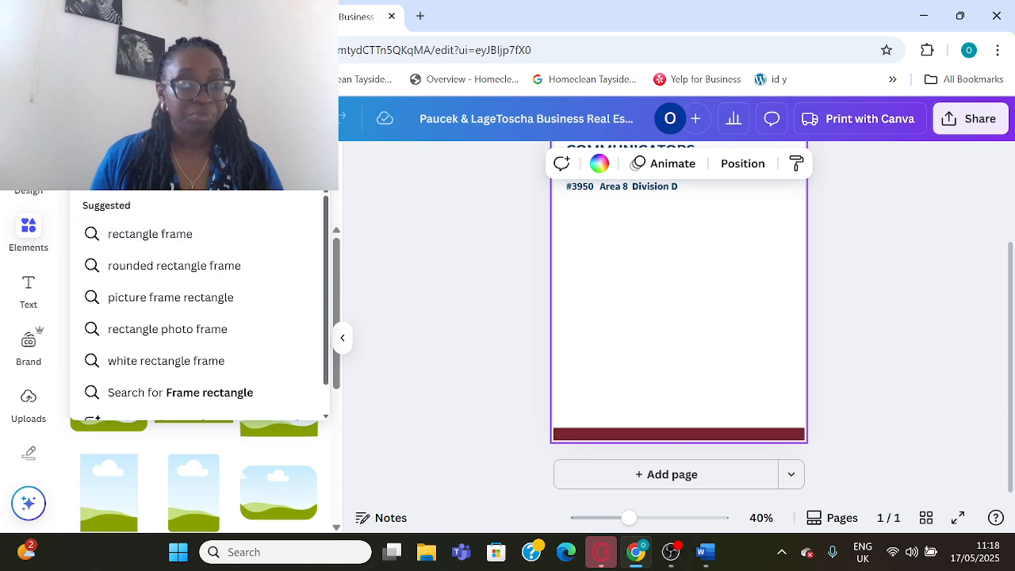
pyautogui.press('Return')
# Add the landscape rectangle frame with rounded corners, enlarge it and place it centrally below the title block
pyautogui.scroll(-2, 290, 322)
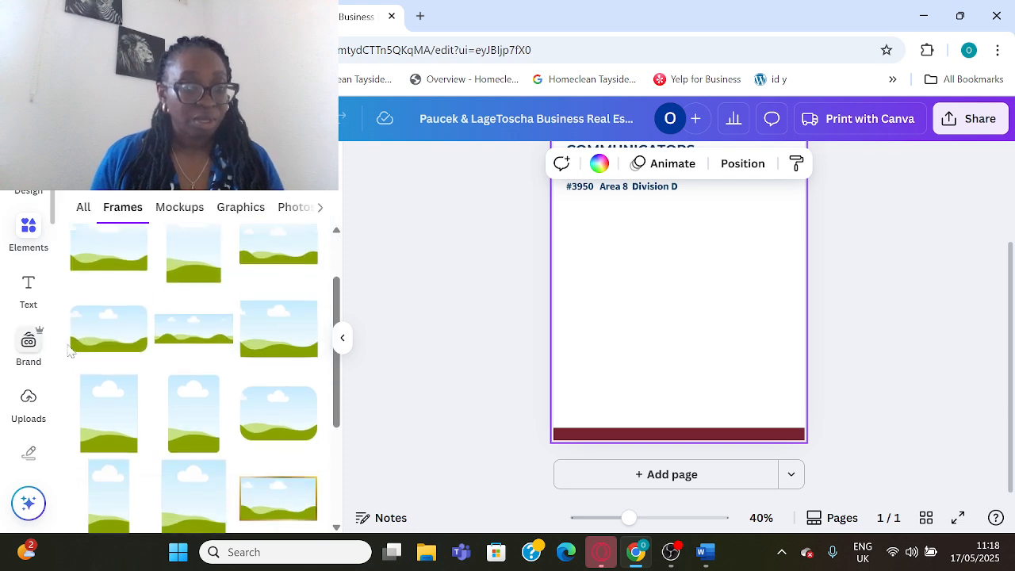
pyautogui.click(111, 345)
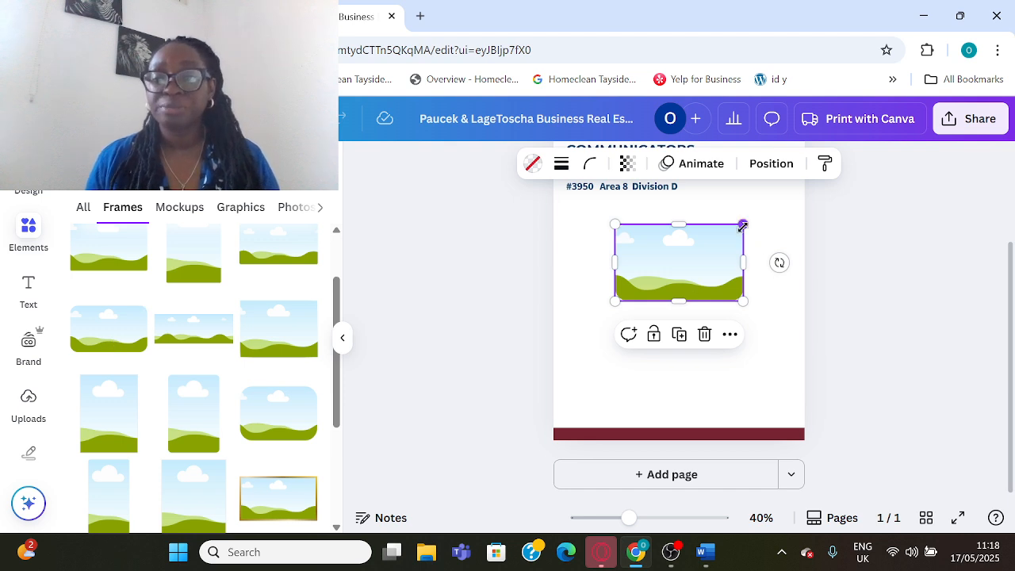
pyautogui.moveTo(743, 223); pyautogui.dragTo(791, 223)
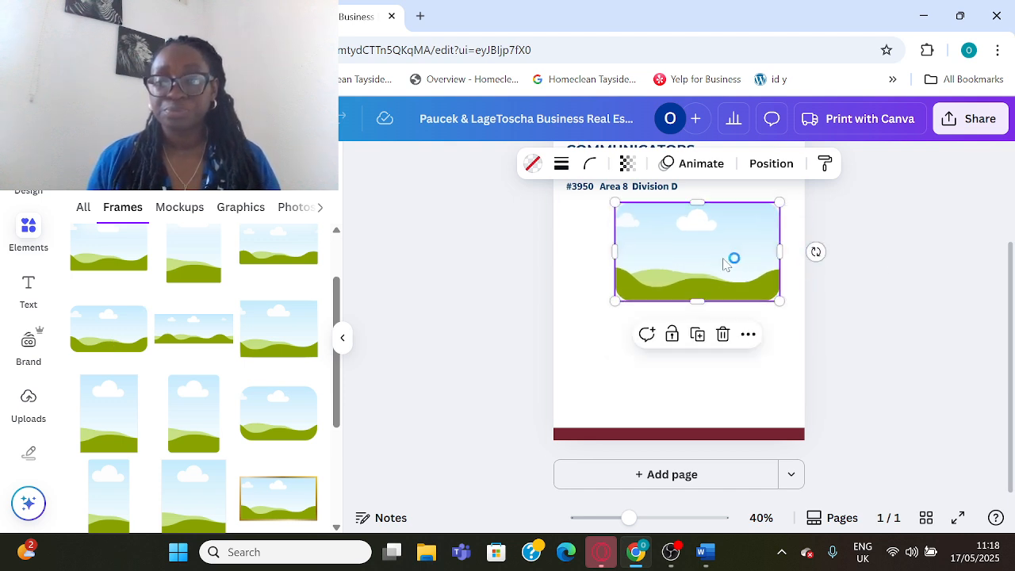
pyautogui.moveTo(732, 256); pyautogui.dragTo(712, 268)
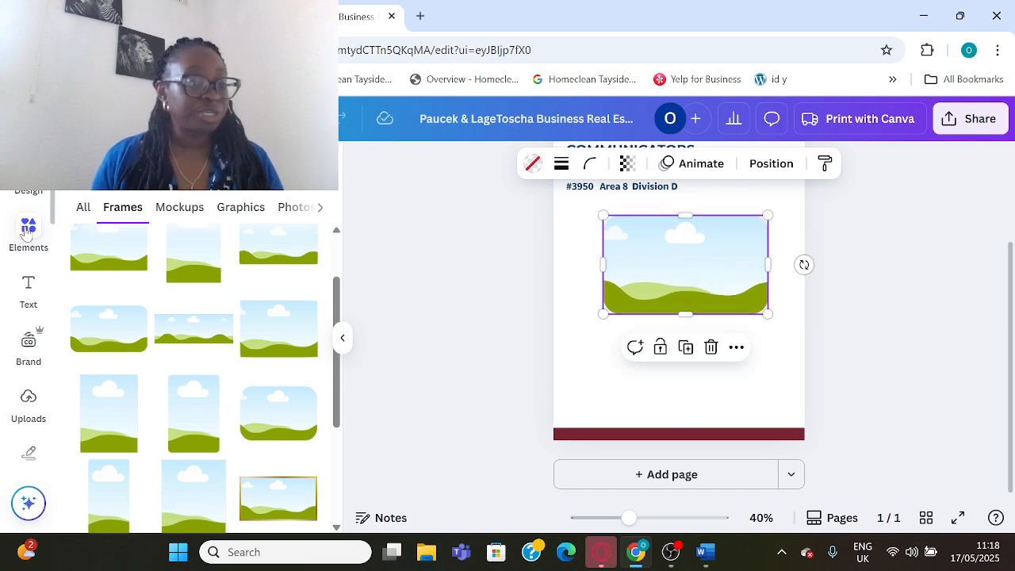
# From the Club Photos folder, list all its subfolders and open the Photos & Videos one
pyautogui.scroll(-10, 38, 262)
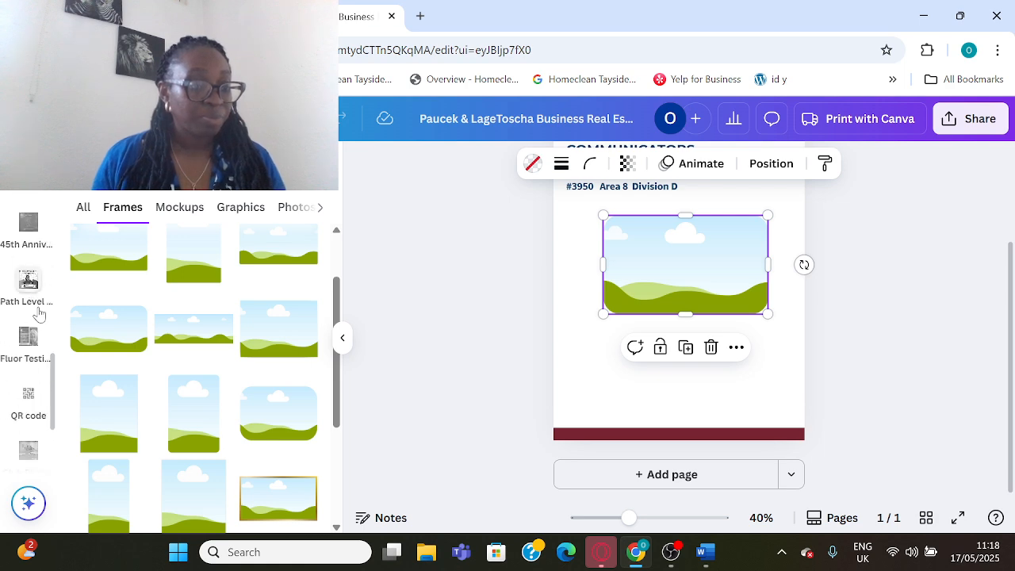
pyautogui.scroll(-1, 40, 315)
pyautogui.click(29, 269)
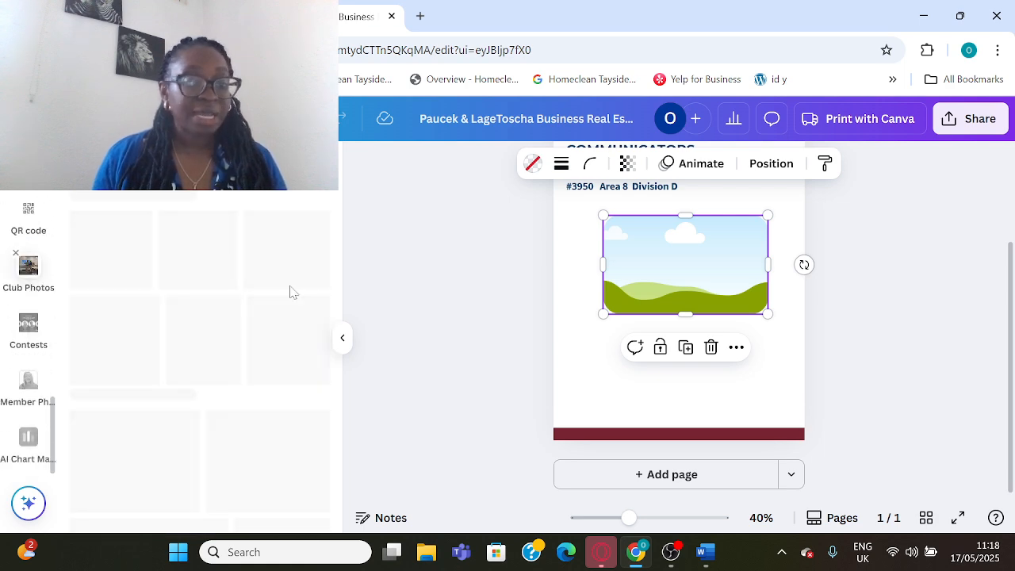
pyautogui.click(308, 241)
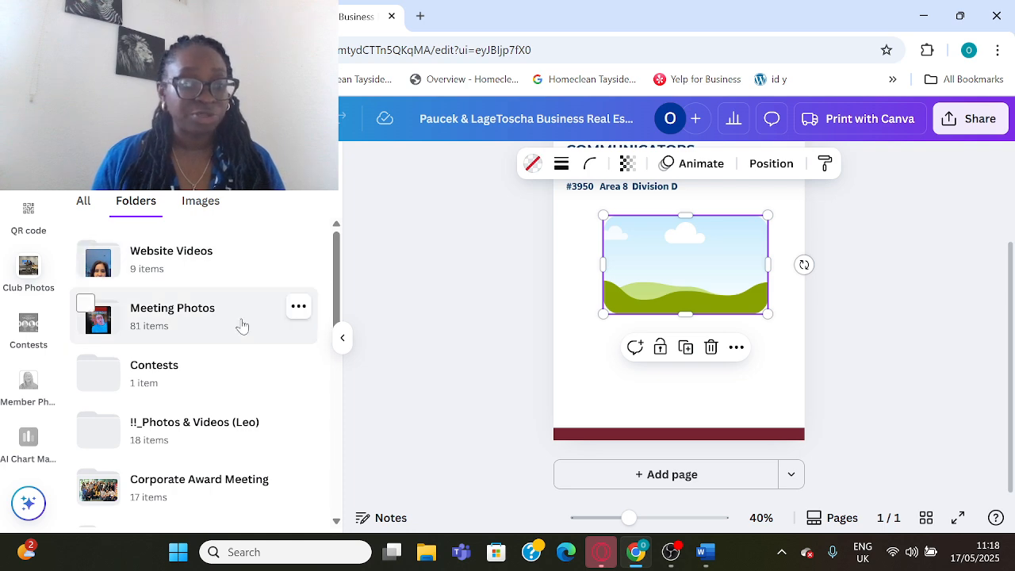
pyautogui.scroll(-3, 238, 349)
pyautogui.click(261, 278)
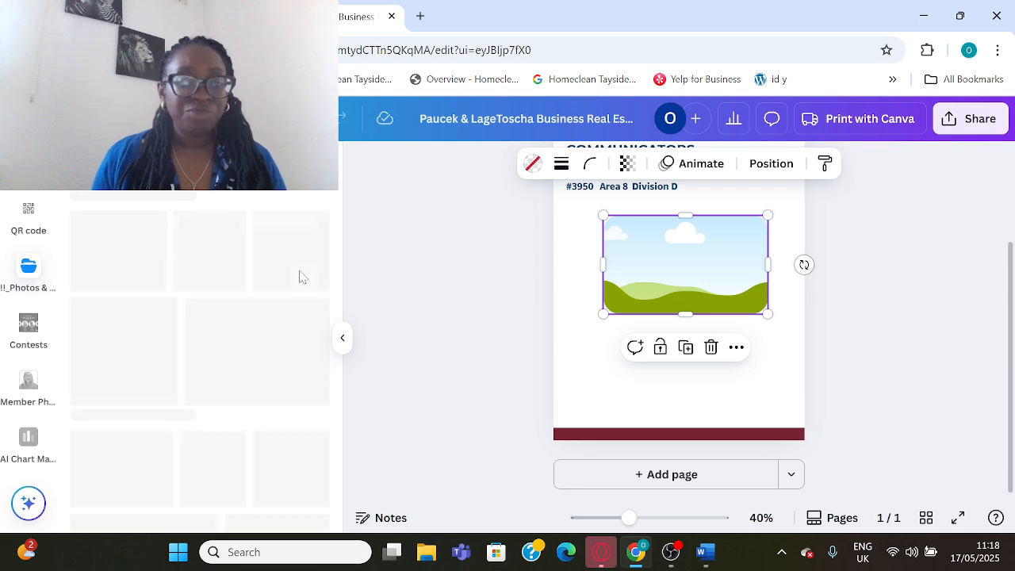
# Find the 09. Dec. 17, 2024 Christmas folder, open it and show all its images
pyautogui.scroll(-3, 275, 299)
pyautogui.scroll(-3, 277, 302)
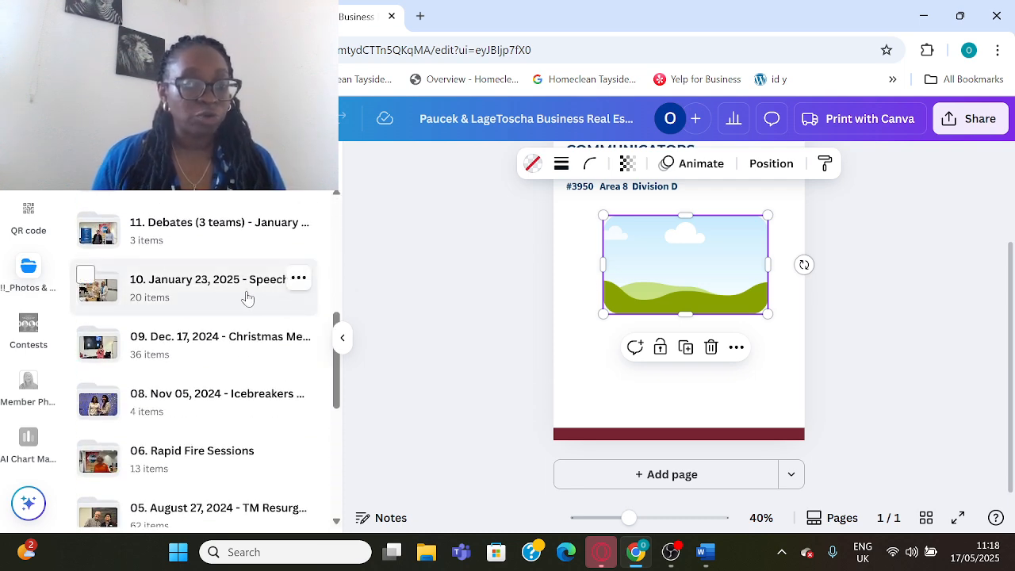
pyautogui.scroll(1, 257, 301)
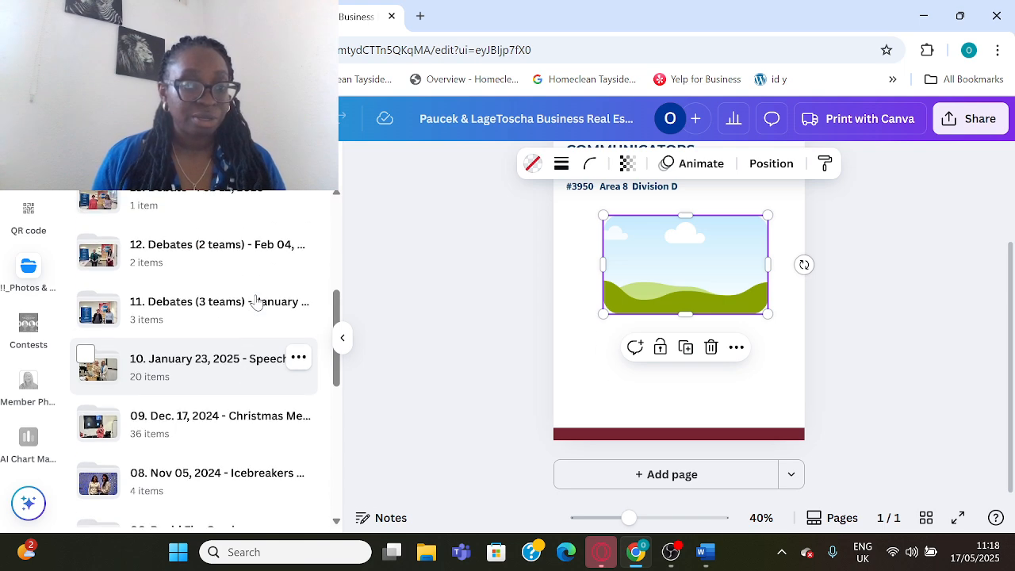
pyautogui.scroll(1, 269, 320)
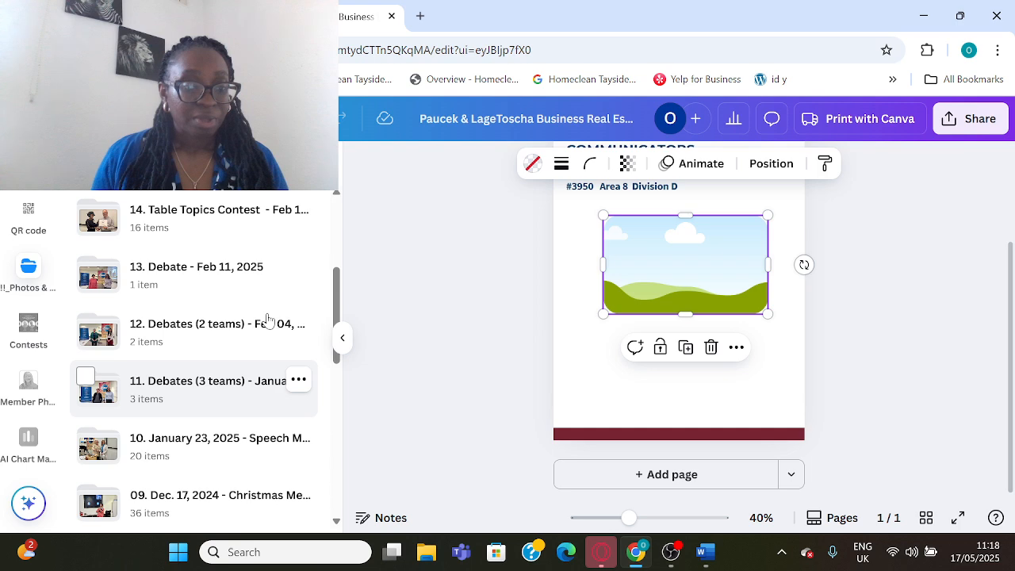
pyautogui.scroll(-3, 272, 319)
pyautogui.scroll(1, 285, 357)
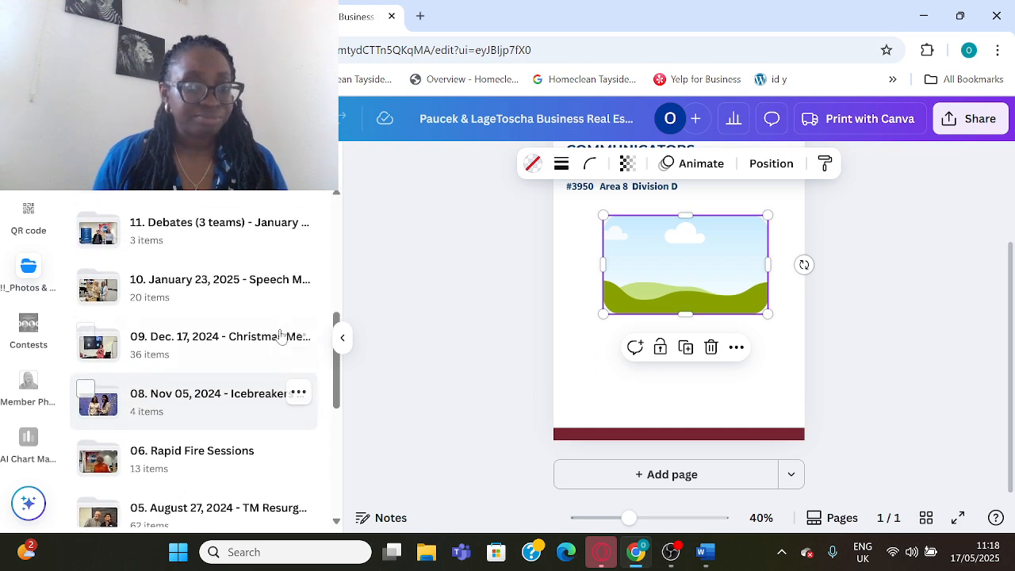
pyautogui.click(298, 337)
pyautogui.click(295, 346)
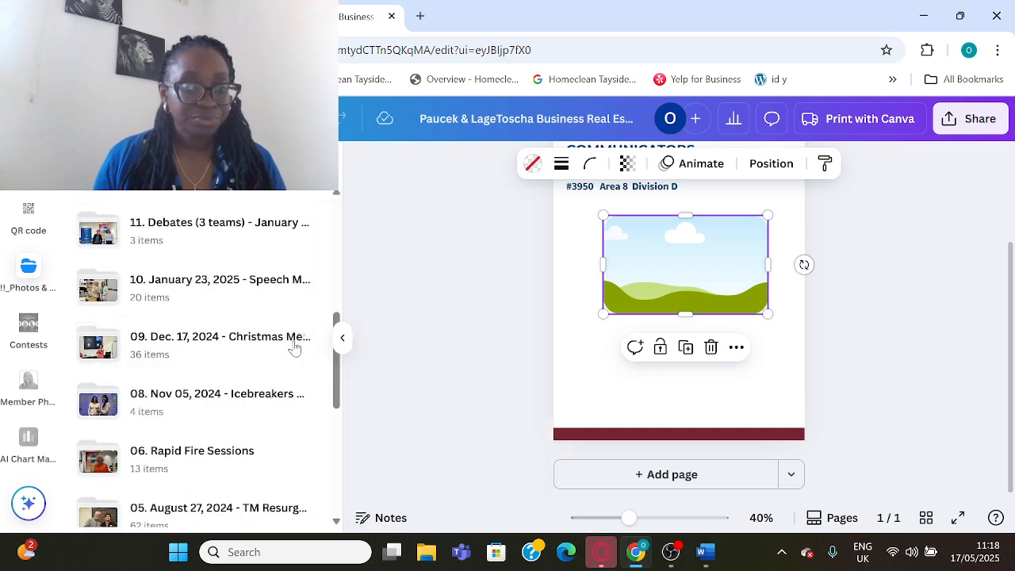
pyautogui.click(235, 348)
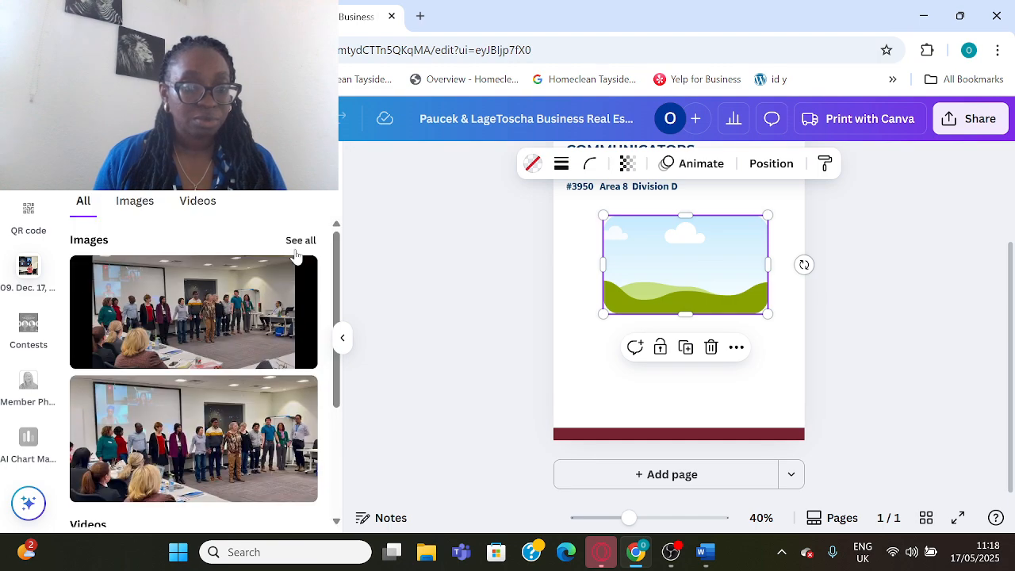
pyautogui.click(296, 250)
# Fill the rounded frame with the group photo showing the green projector screen, then enlarge the frame and centre it across the page
pyautogui.scroll(-3, 265, 327)
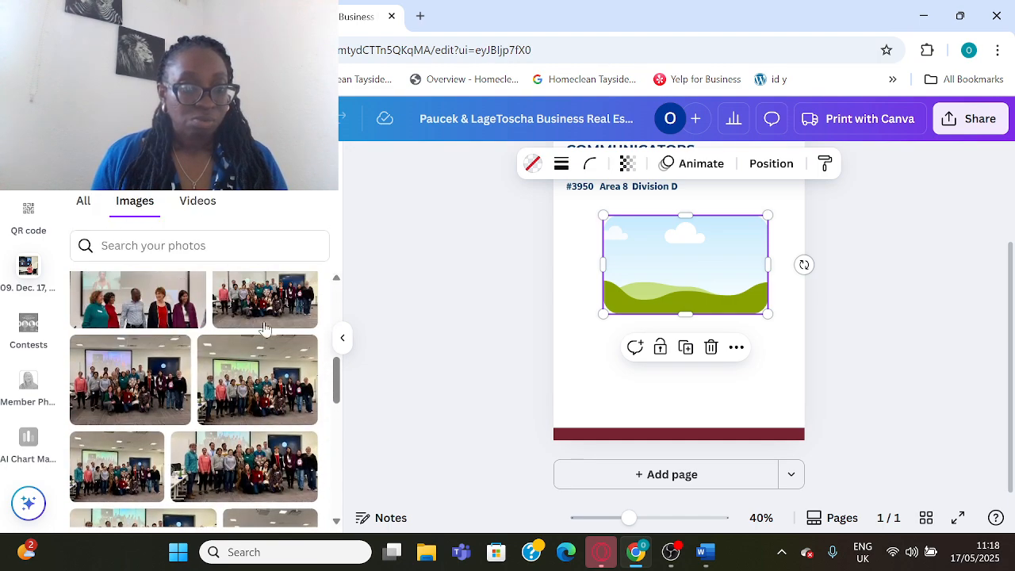
pyautogui.moveTo(266, 401); pyautogui.dragTo(680, 323)
pyautogui.moveTo(712, 289)
pyautogui.mouseDown()
pyautogui.moveTo(722, 286)
pyautogui.moveTo(708, 288)
pyautogui.mouseUp()
pyautogui.click(664, 373)
pyautogui.click(692, 290)
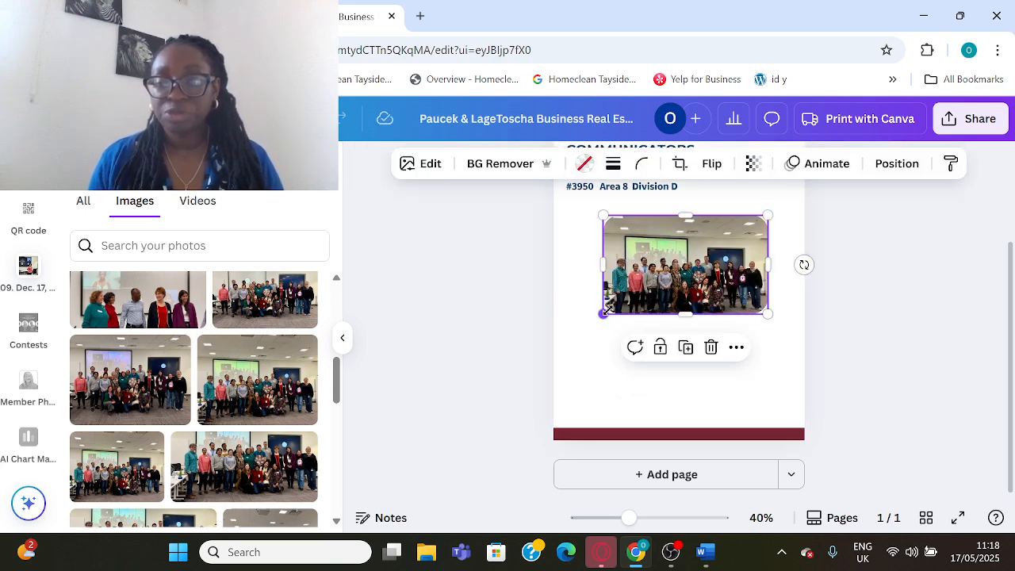
pyautogui.moveTo(604, 314); pyautogui.dragTo(578, 328)
pyautogui.moveTo(675, 292); pyautogui.dragTo(683, 292)
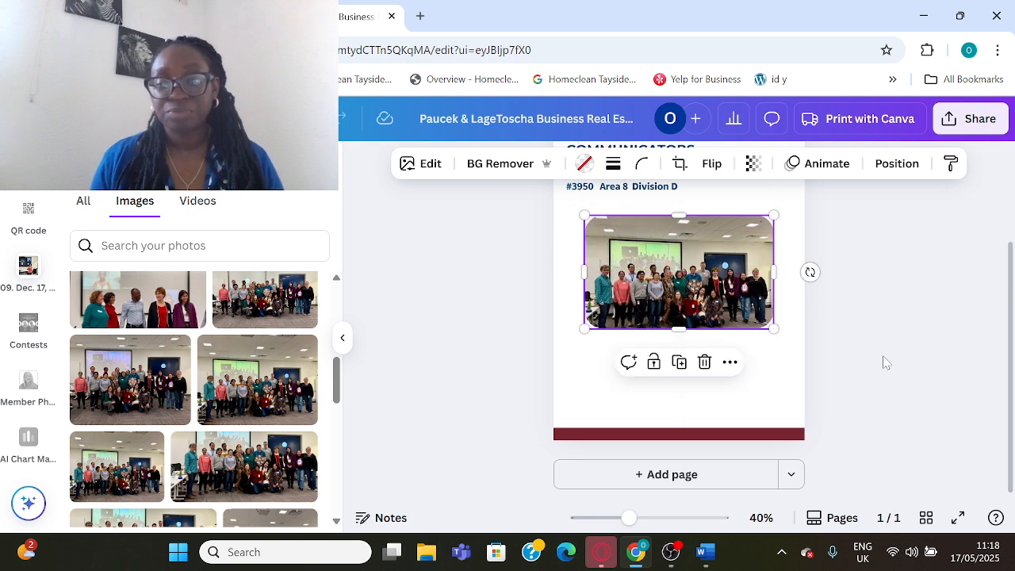
# Duplicate the FLUOR COMMUNICATORS title and place the copy just below the group photo
pyautogui.scroll(2, 885, 362)
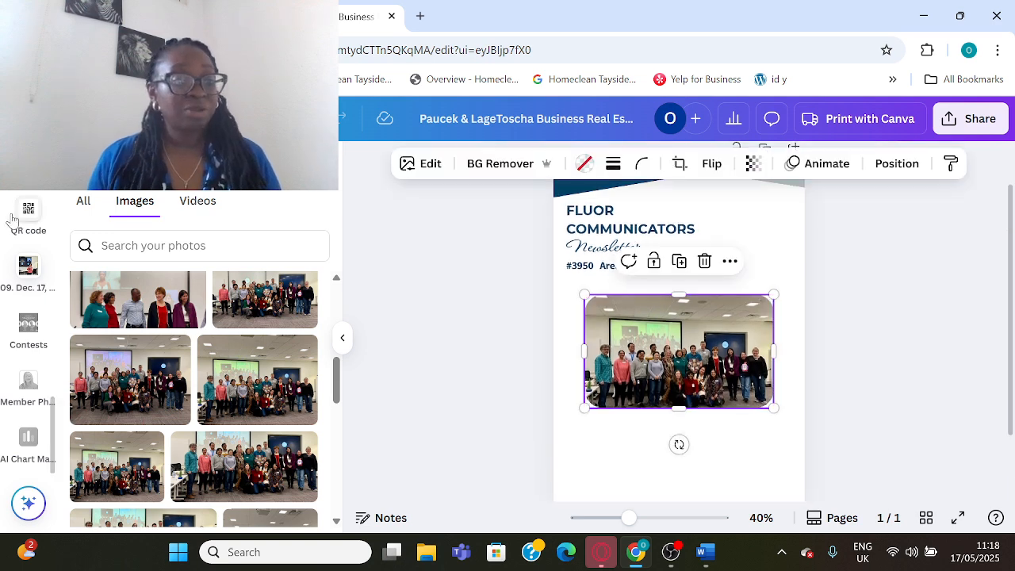
pyautogui.scroll(8, 24, 230)
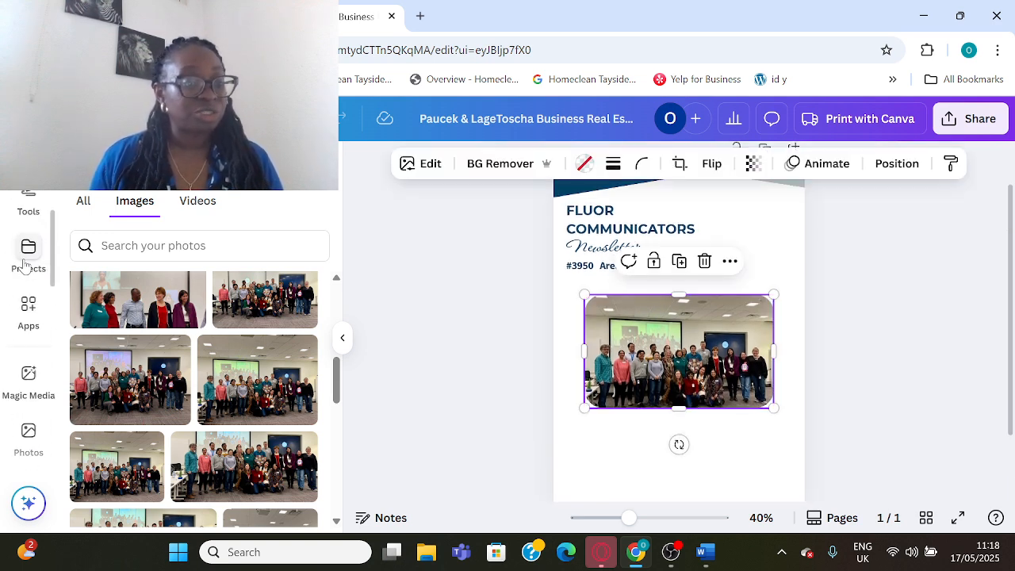
pyautogui.scroll(2, 24, 266)
pyautogui.scroll(2, 24, 273)
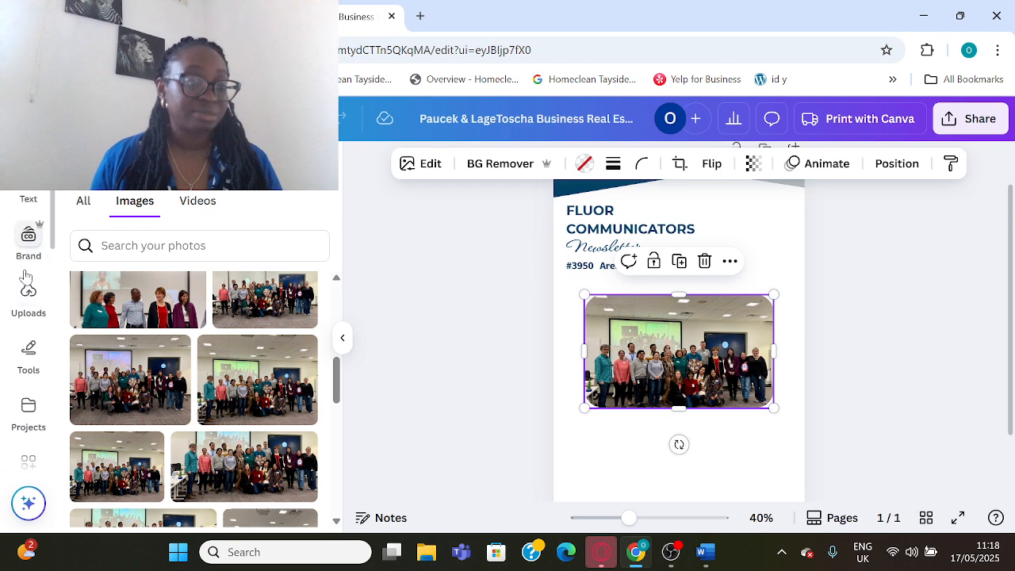
pyautogui.click(30, 202)
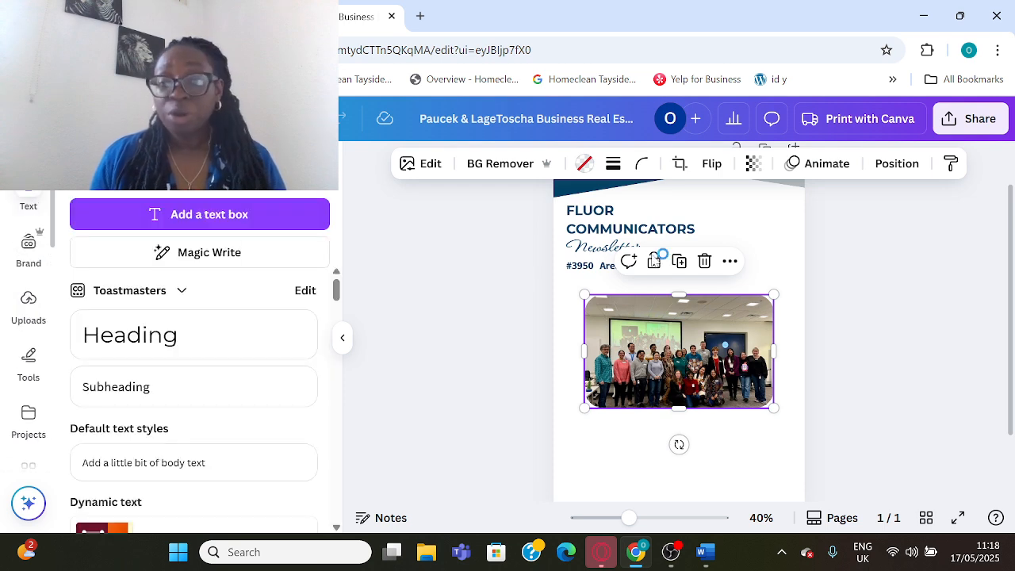
pyautogui.rightClick(595, 230)
pyautogui.click(658, 226)
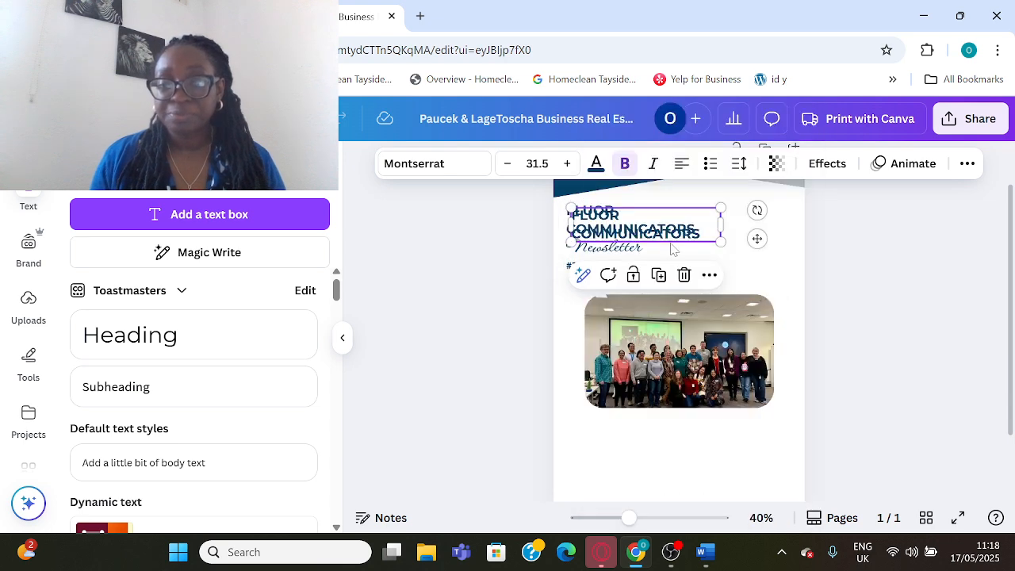
pyautogui.moveTo(671, 254); pyautogui.dragTo(696, 442)
# Replace the copied title's text with SUMMER EDITION and centre it under the group photo
pyautogui.doubleClick(686, 444)
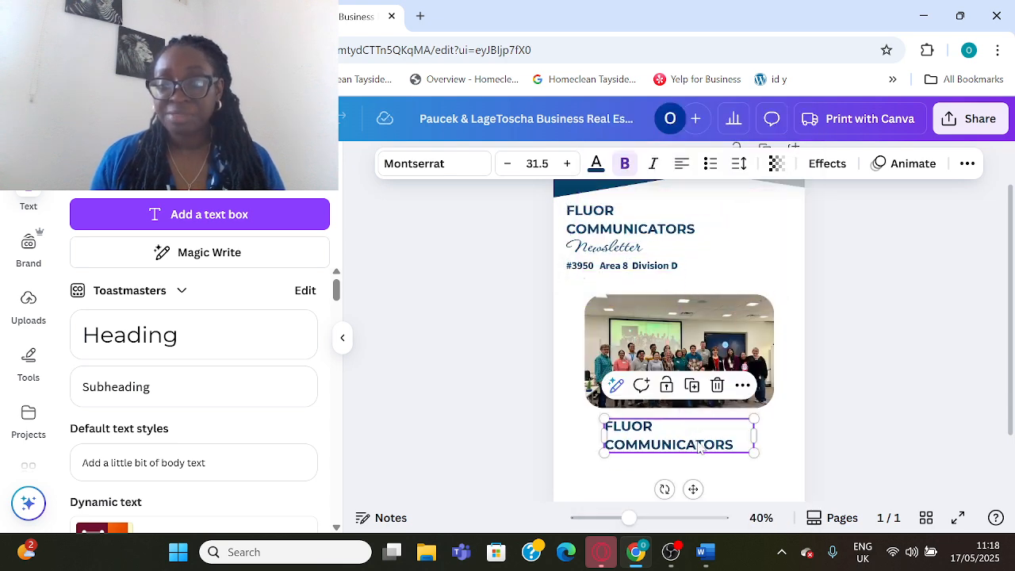
pyautogui.write('SUMMER EDITION')
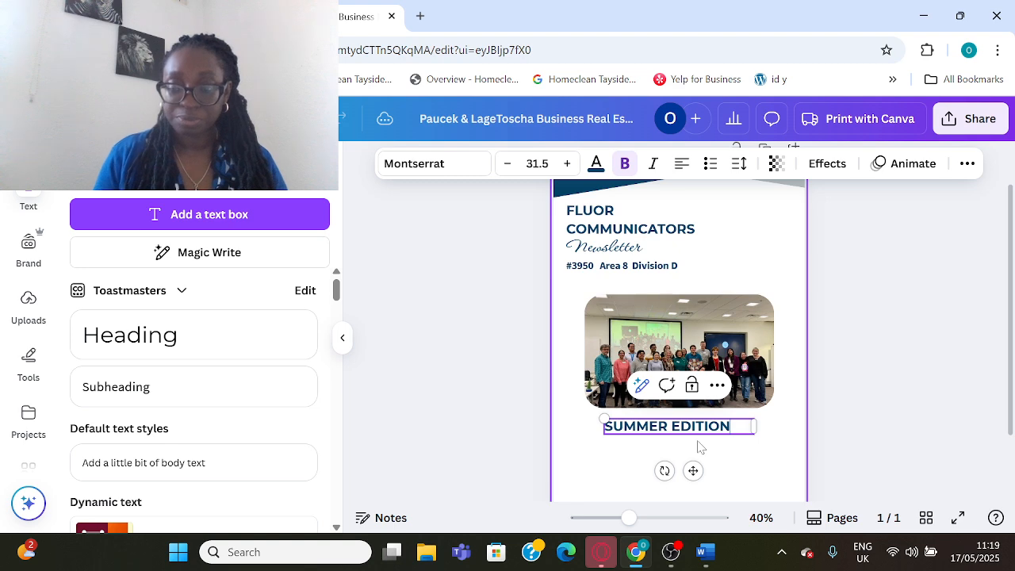
pyautogui.click(907, 415)
pyautogui.moveTo(702, 426); pyautogui.dragTo(713, 421)
pyautogui.scroll(-2, 879, 437)
pyautogui.click(755, 410)
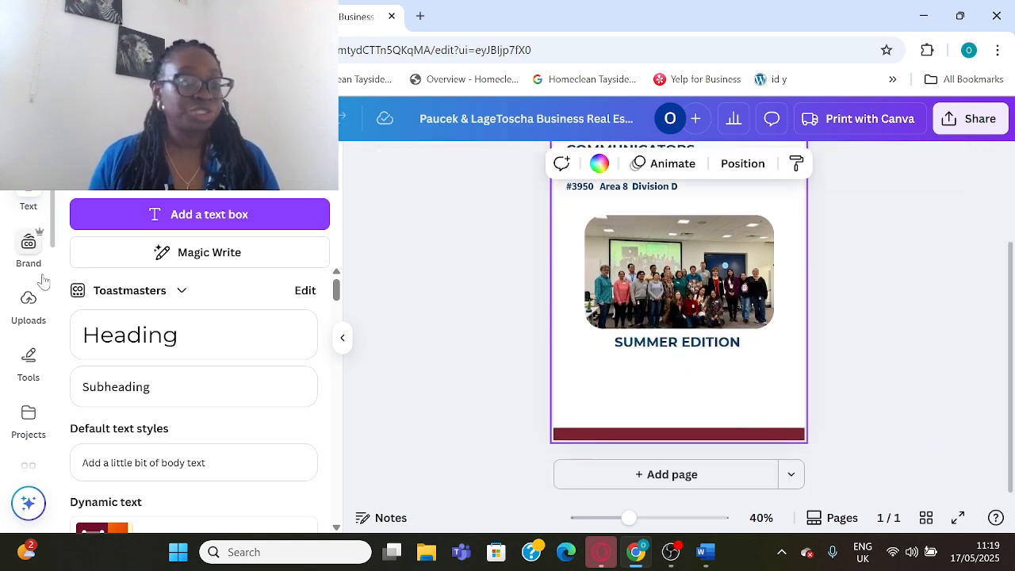
# Add the coloured Toastmasters International Since 1924 wordmark from the Toastmasters brand kit logos to the page
pyautogui.click(30, 247)
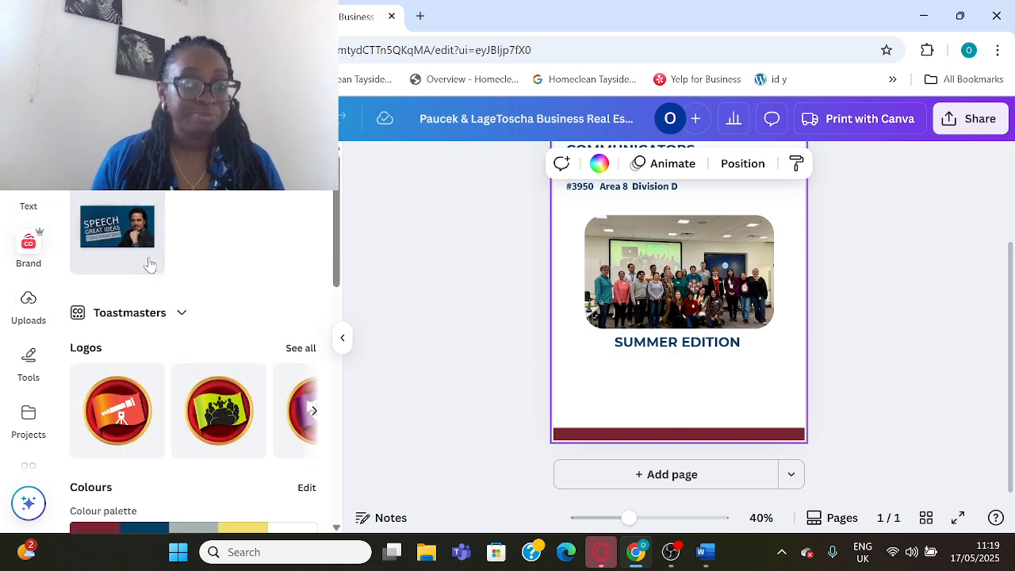
pyautogui.click(299, 349)
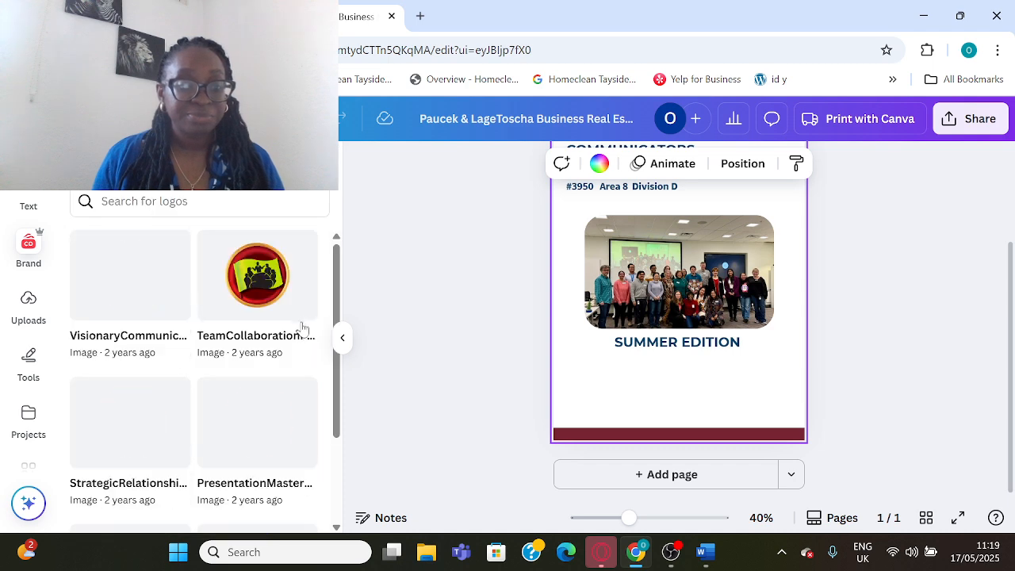
pyautogui.scroll(-10, 302, 326)
pyautogui.scroll(-8, 301, 326)
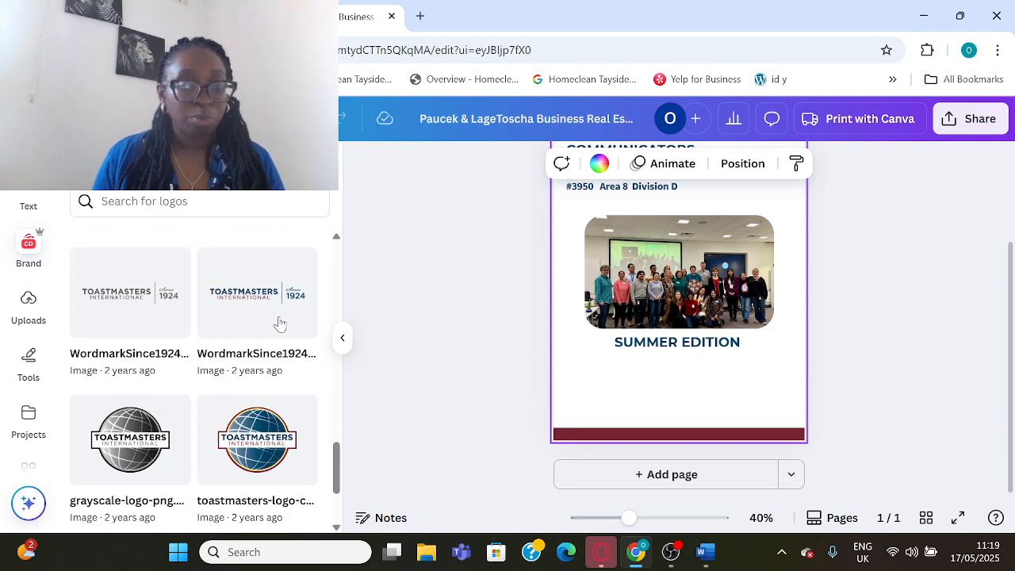
pyautogui.click(279, 322)
# Shrink the Toastmasters wordmark and place it in the page's lower right corner, just above the maroon bar
pyautogui.moveTo(663, 274); pyautogui.dragTo(676, 403)
pyautogui.moveTo(610, 374); pyautogui.dragTo(727, 405)
pyautogui.click(962, 424)
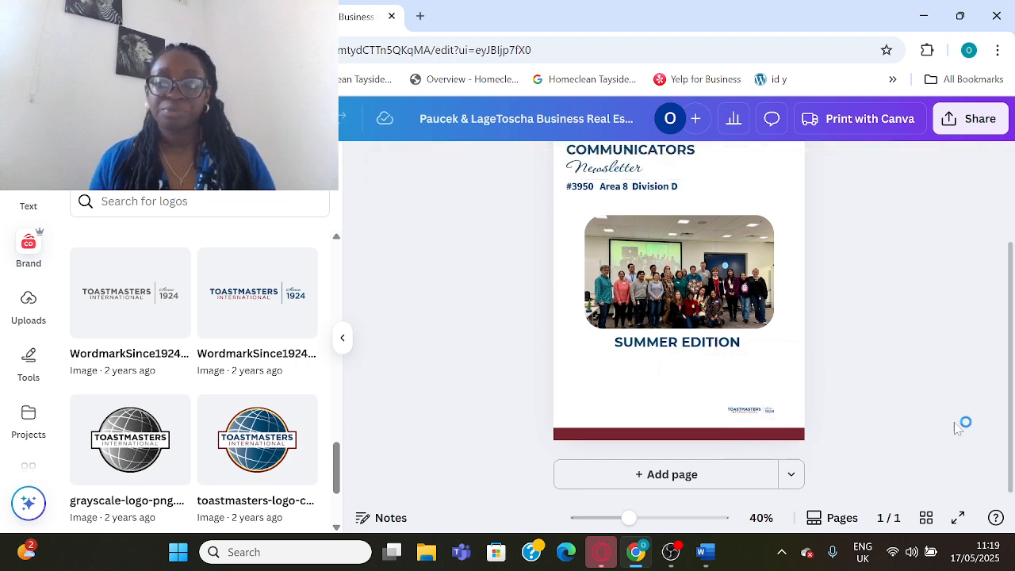
pyautogui.click(741, 408)
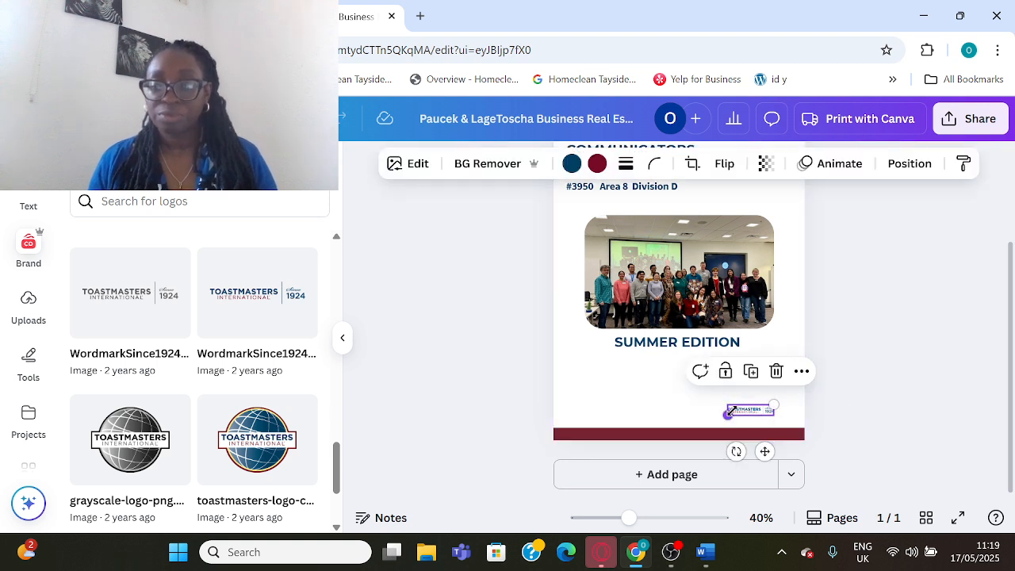
pyautogui.moveTo(774, 407); pyautogui.dragTo(755, 405)
pyautogui.click(881, 398)
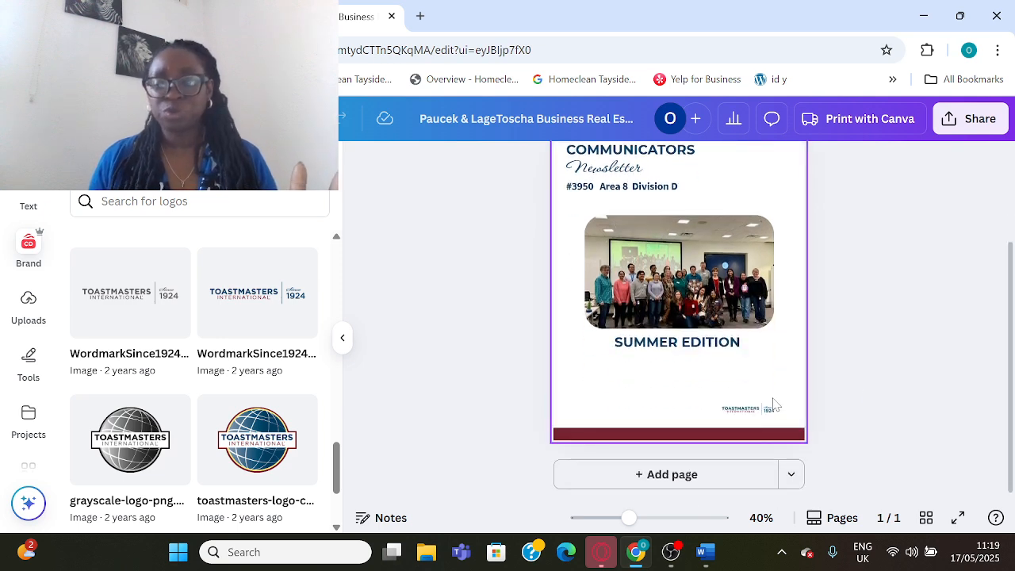
# Duplicate the finished page and delete the group photo together with its frame from the copy
pyautogui.scroll(2, 799, 221)
pyautogui.click(767, 205)
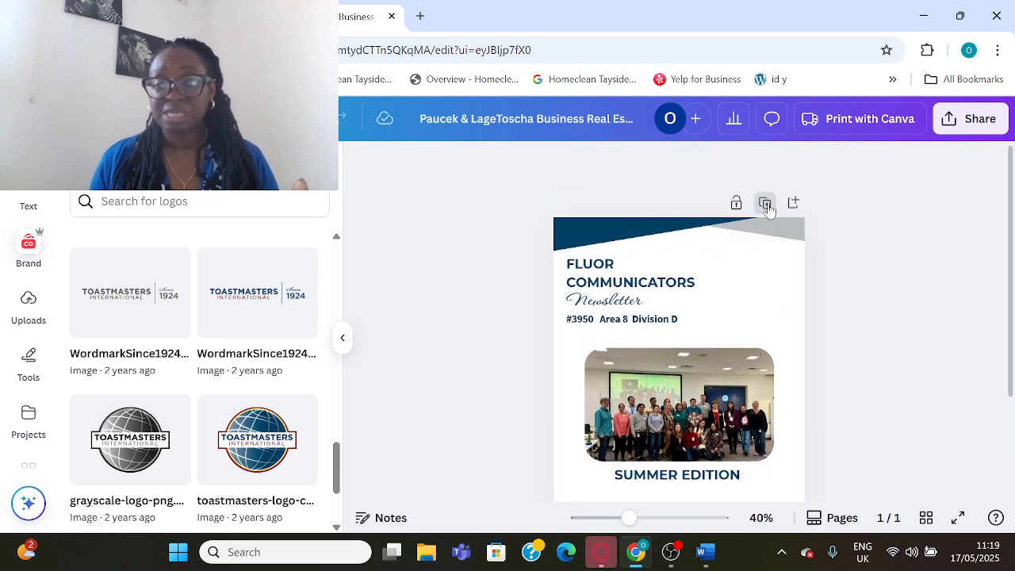
pyautogui.click(722, 304)
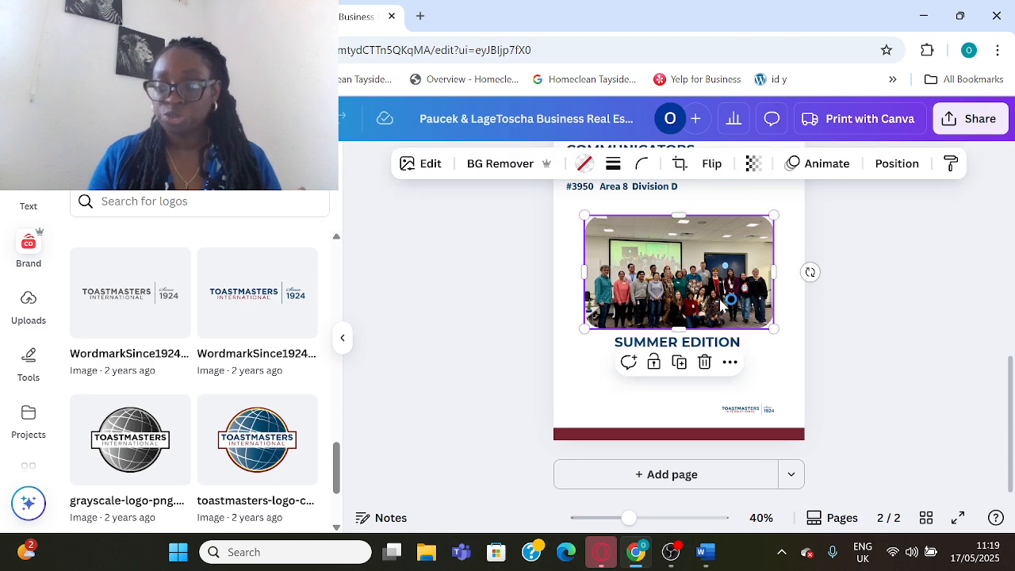
pyautogui.press('Delete')
pyautogui.press('Delete')
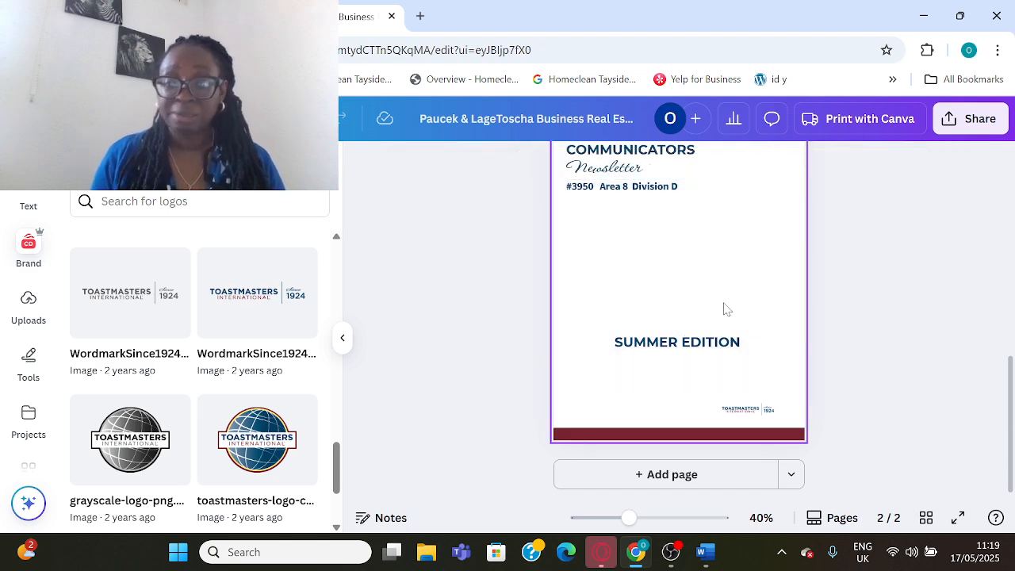
# Delete the SUMMER EDITION text, the club number line, the Newsletter script and the FLUOR COMMUNICATORS title from page 2
pyautogui.scroll(2, 686, 436)
pyautogui.click(686, 423)
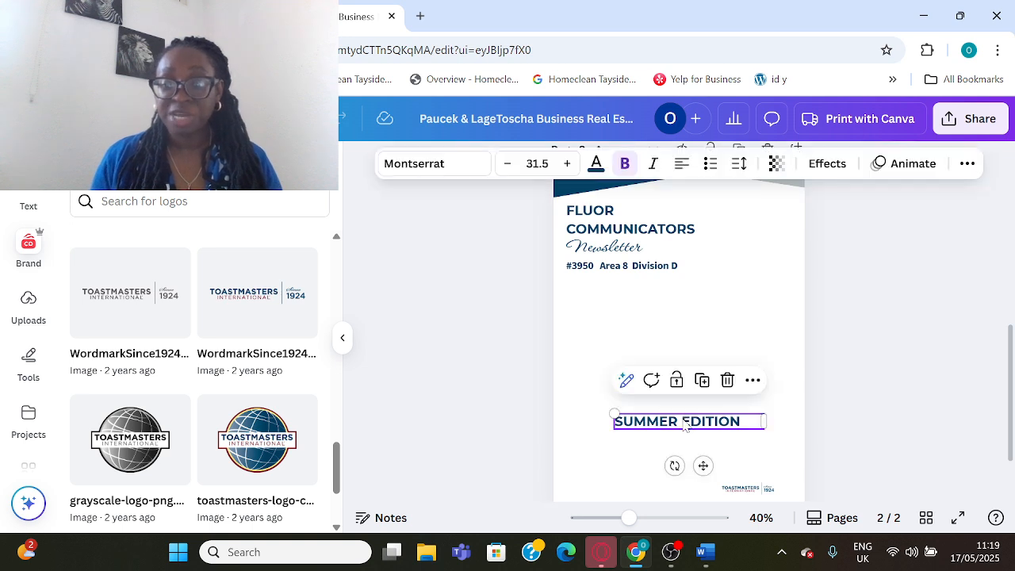
pyautogui.press('Delete')
pyautogui.click(618, 269)
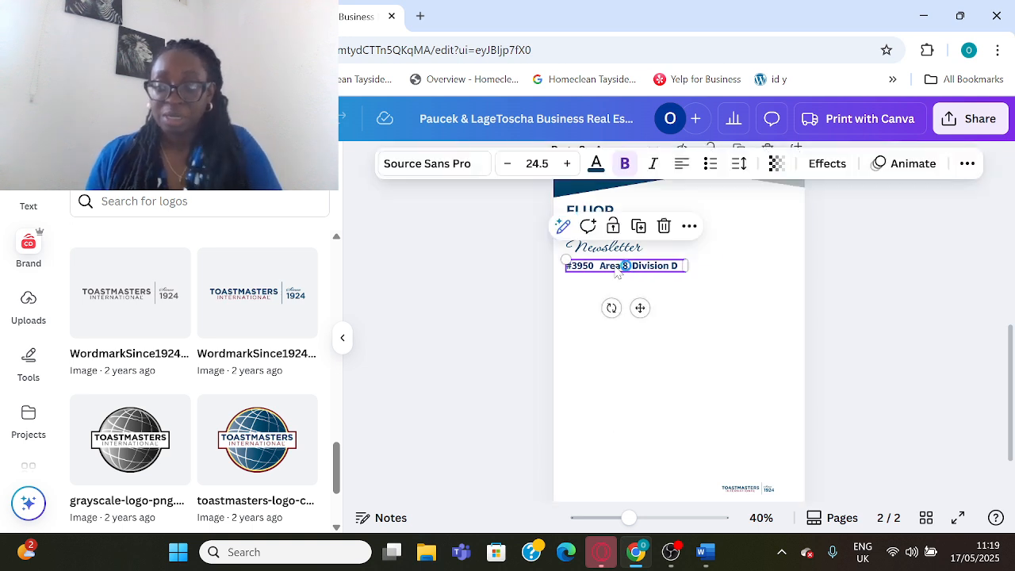
pyautogui.press('Delete')
pyautogui.click(605, 250)
pyautogui.press('Delete')
pyautogui.click(605, 217)
pyautogui.press('Delete')
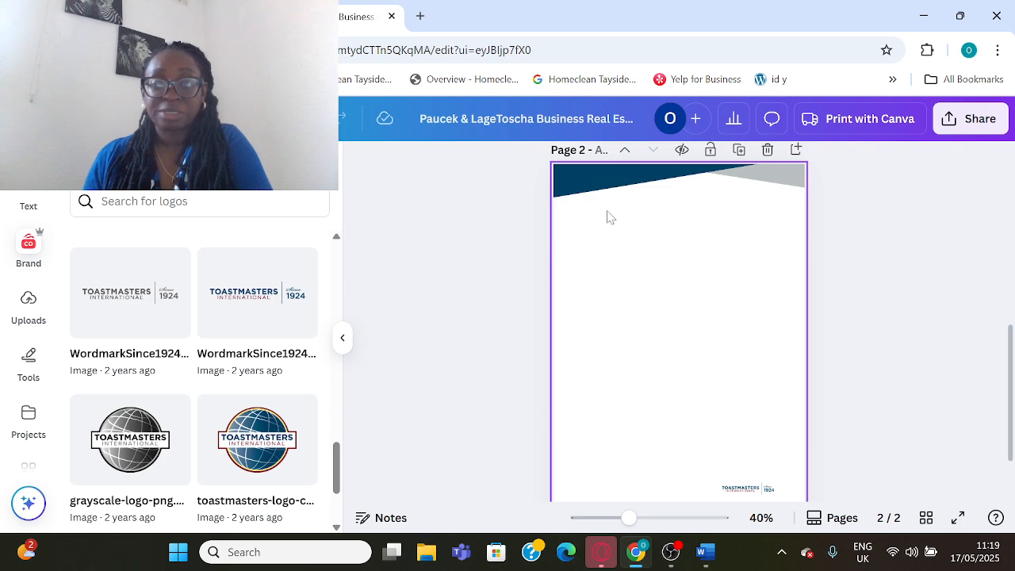
# Remove the dark blue and grey angled header shapes from page 2
pyautogui.scroll(2, 615, 220)
pyautogui.moveTo(608, 269); pyautogui.dragTo(774, 257)
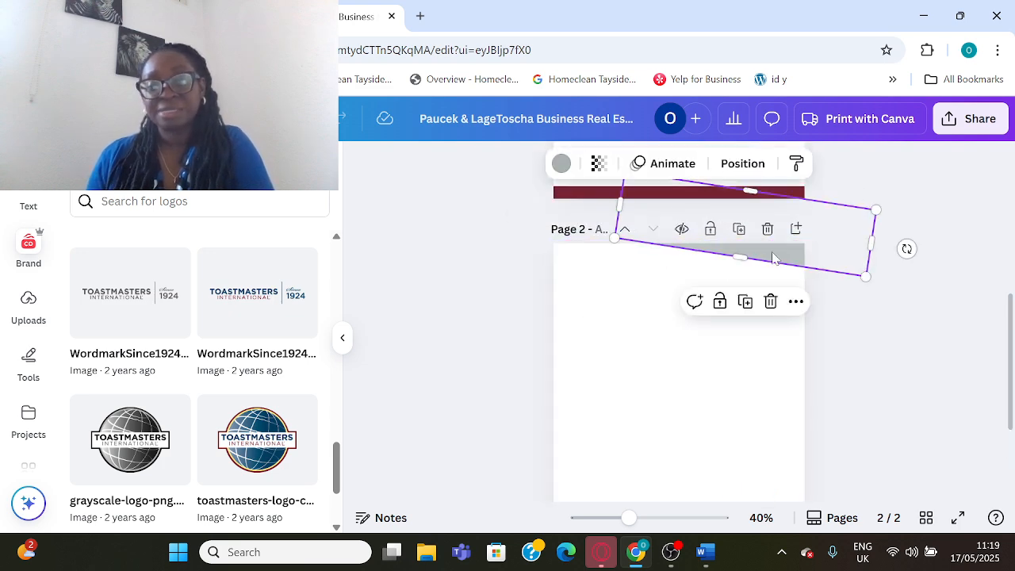
pyautogui.press('Delete')
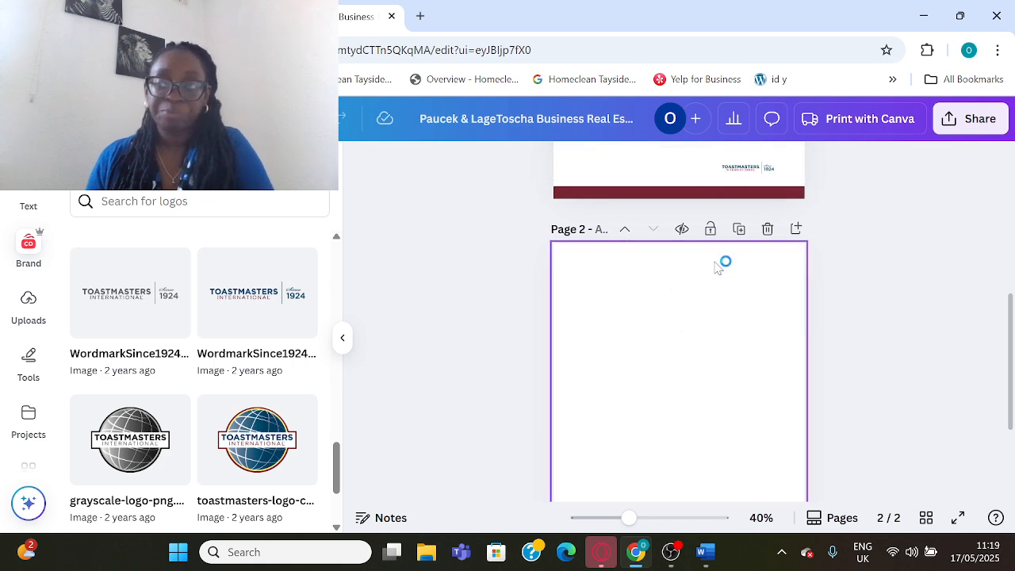
# Switch to the Editor document in Word and copy the heading above the Dear Readers letter
pyautogui.scroll(-2, 715, 266)
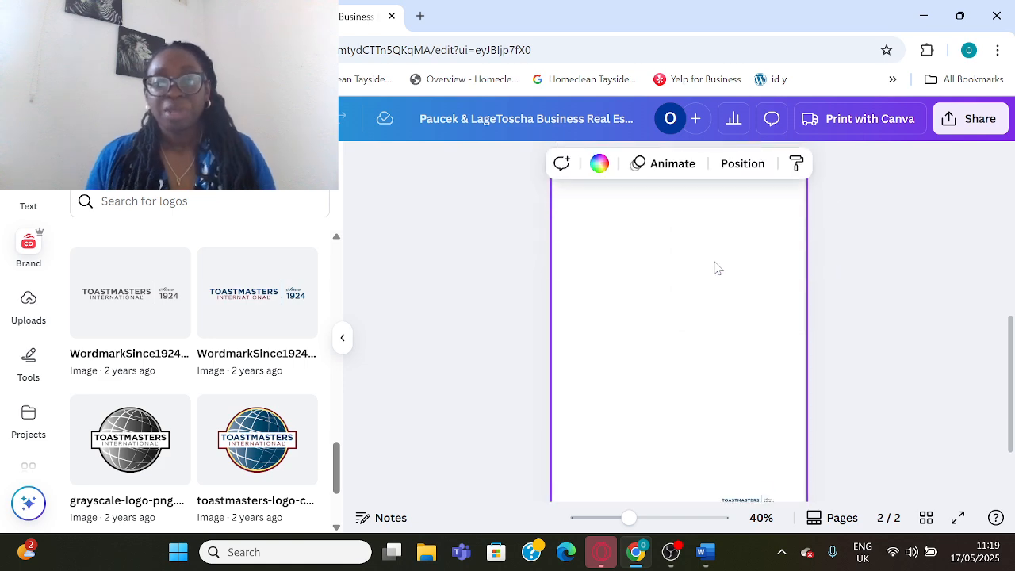
pyautogui.click(706, 552)
pyautogui.scroll(8, 500, 317)
pyautogui.scroll(10, 476, 370)
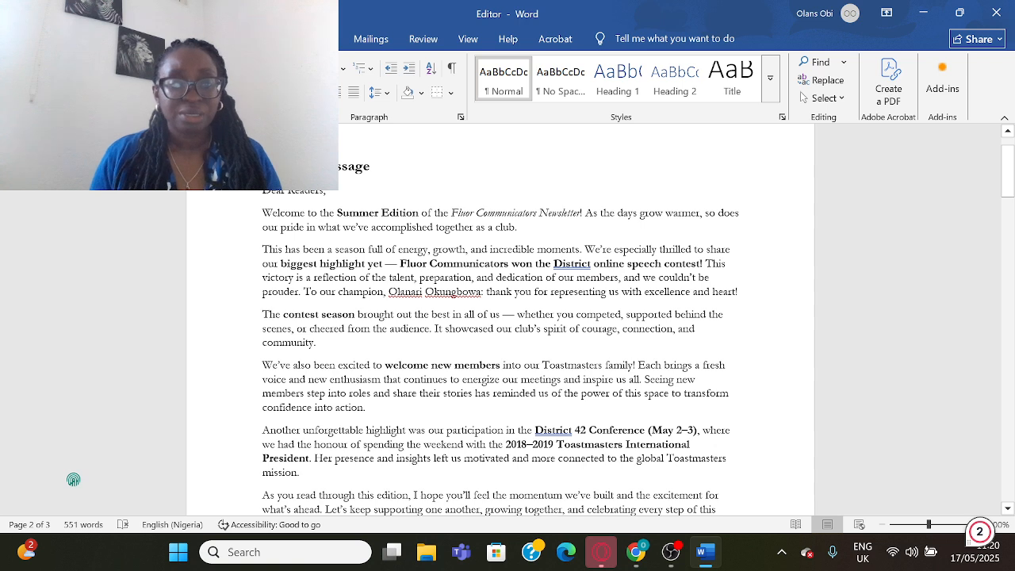
pyautogui.moveTo(370, 165); pyautogui.dragTo(262, 166)
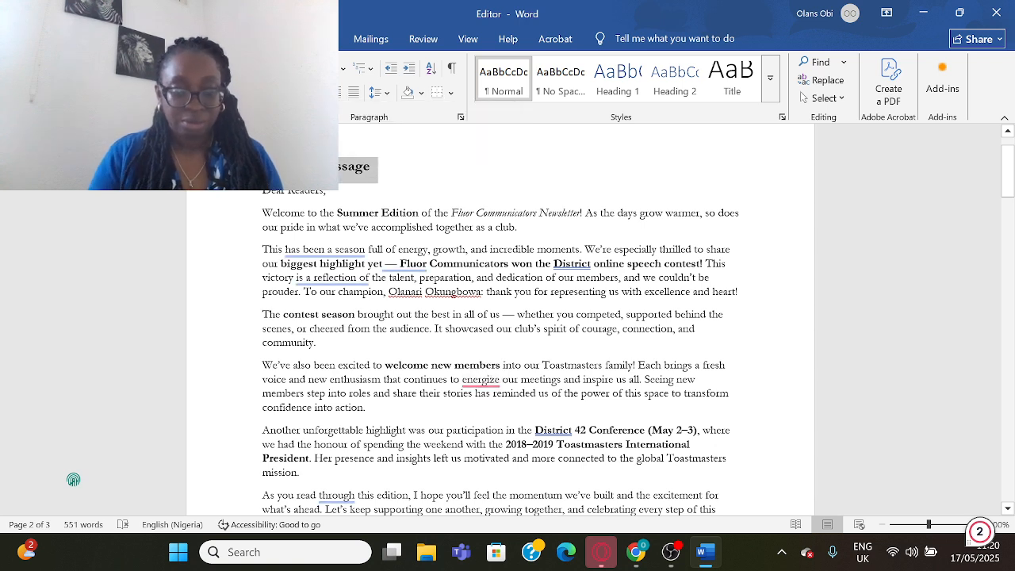
# Return to Canva, add a text box to page 2, enlarge it to font size 26.6 and place it centrally at the page top
pyautogui.click(639, 551)
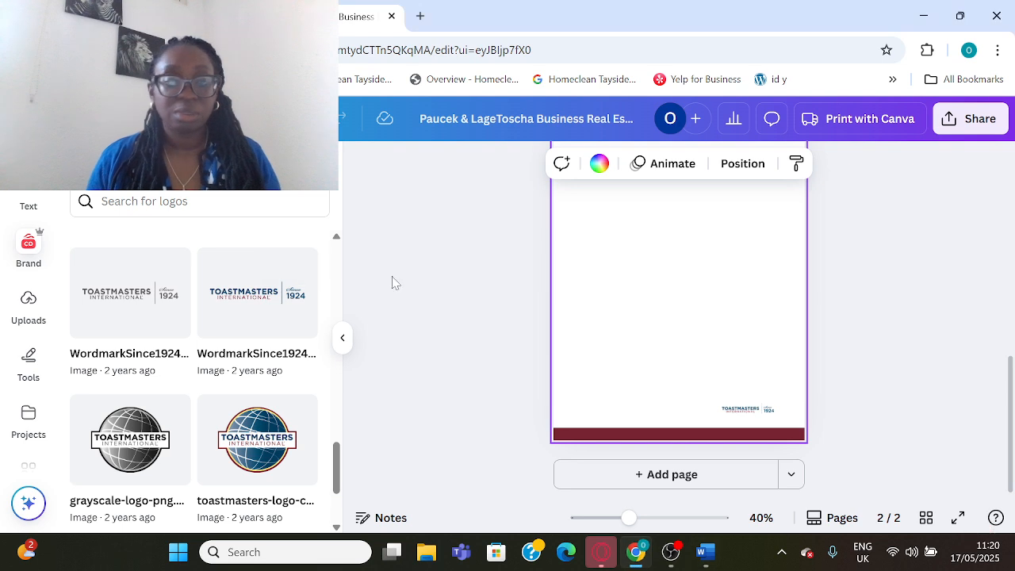
pyautogui.click(32, 208)
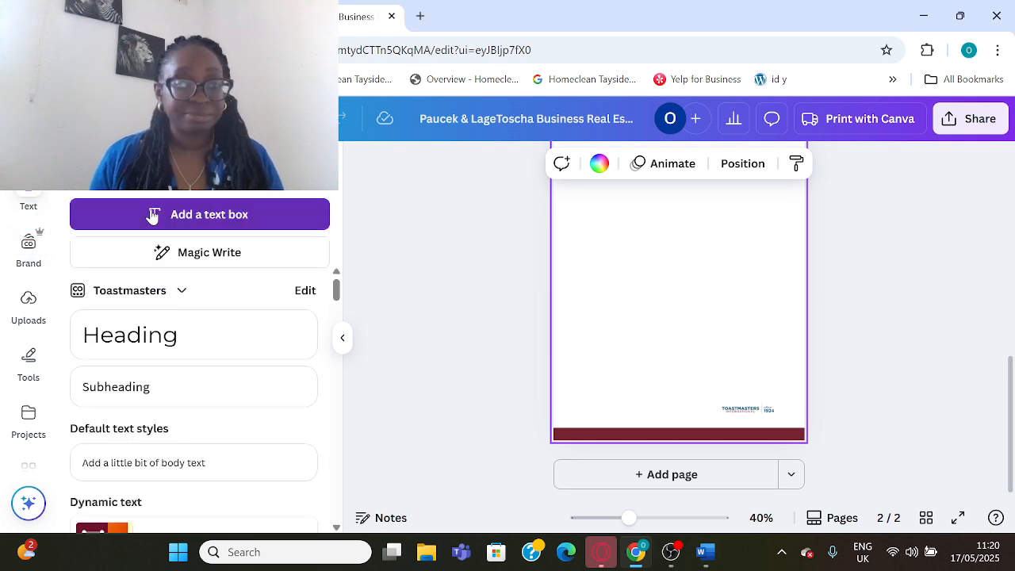
pyautogui.click(151, 214)
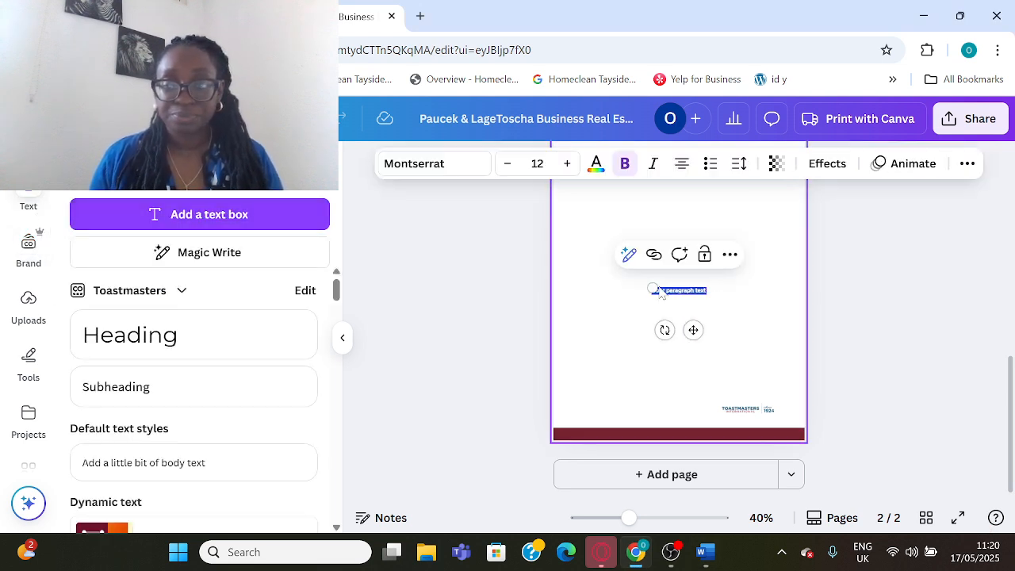
pyautogui.moveTo(652, 287); pyautogui.dragTo(585, 274)
pyautogui.click(705, 308)
pyautogui.scroll(2, 705, 308)
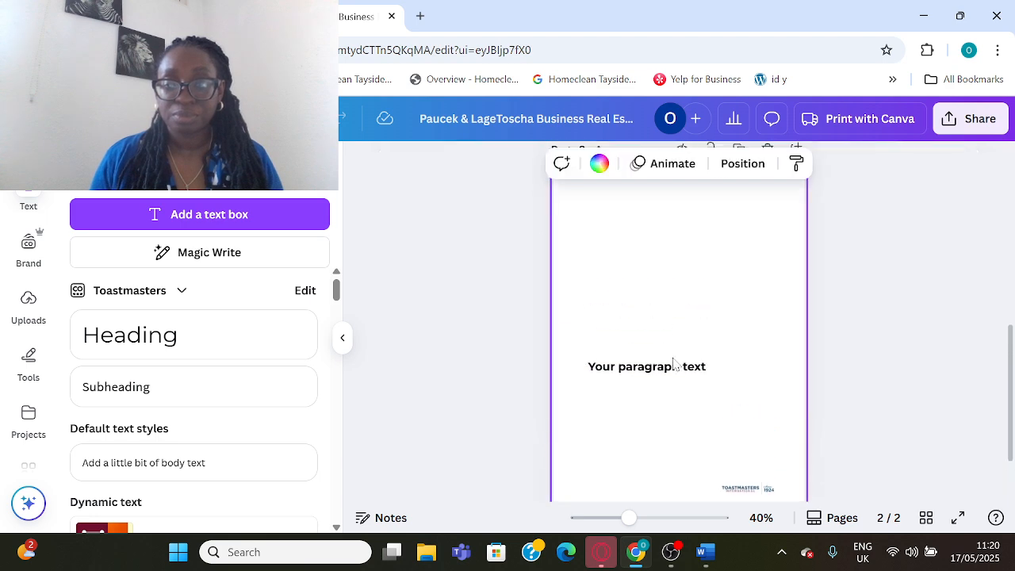
pyautogui.moveTo(673, 364); pyautogui.dragTo(695, 214)
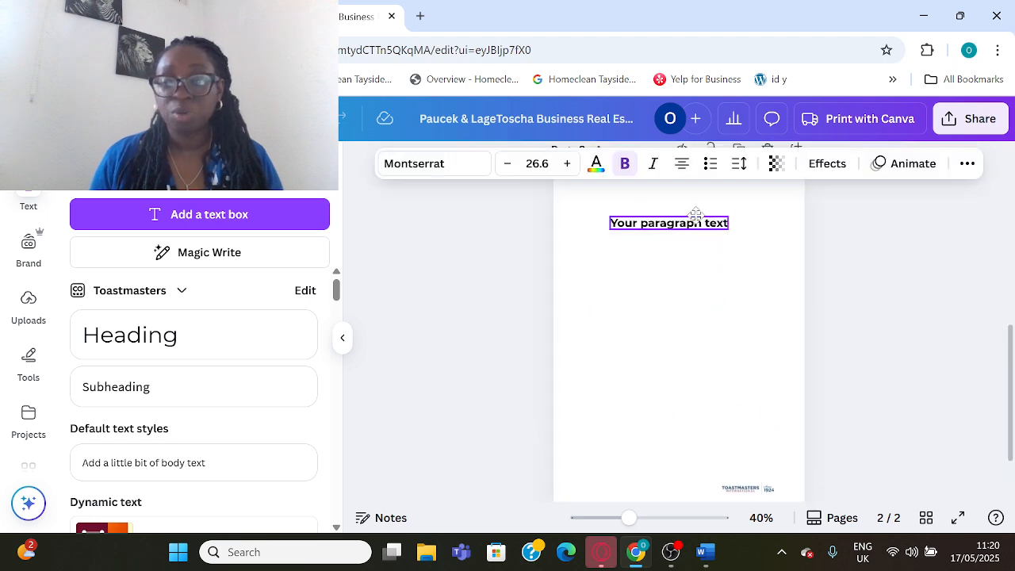
pyautogui.moveTo(684, 302); pyautogui.dragTo(692, 278)
# Replace the placeholder text with the heading Editor’s message, remove the extra blank line and set it in uppercase
pyautogui.doubleClick(691, 275)
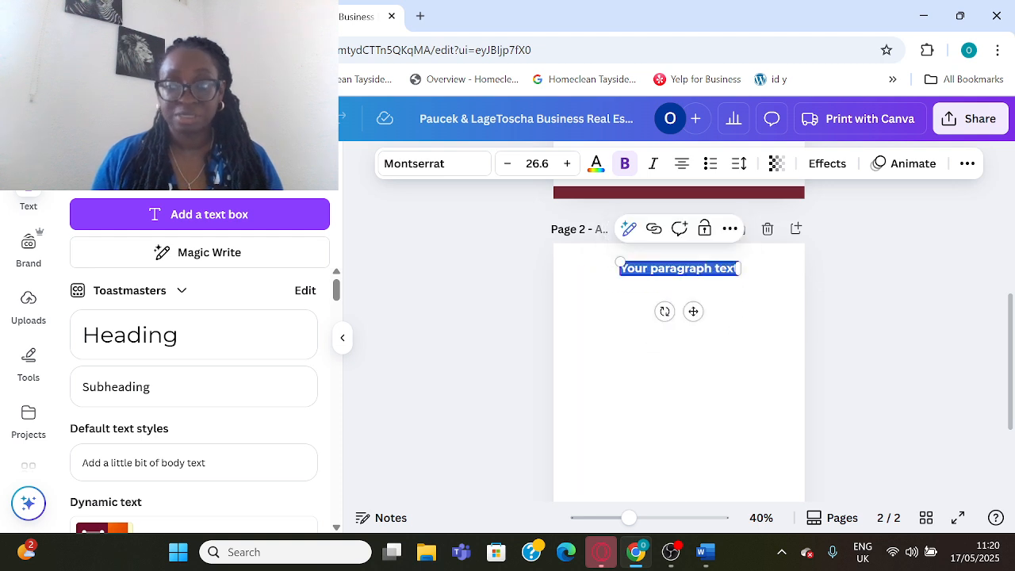
pyautogui.write('Editor’s message')
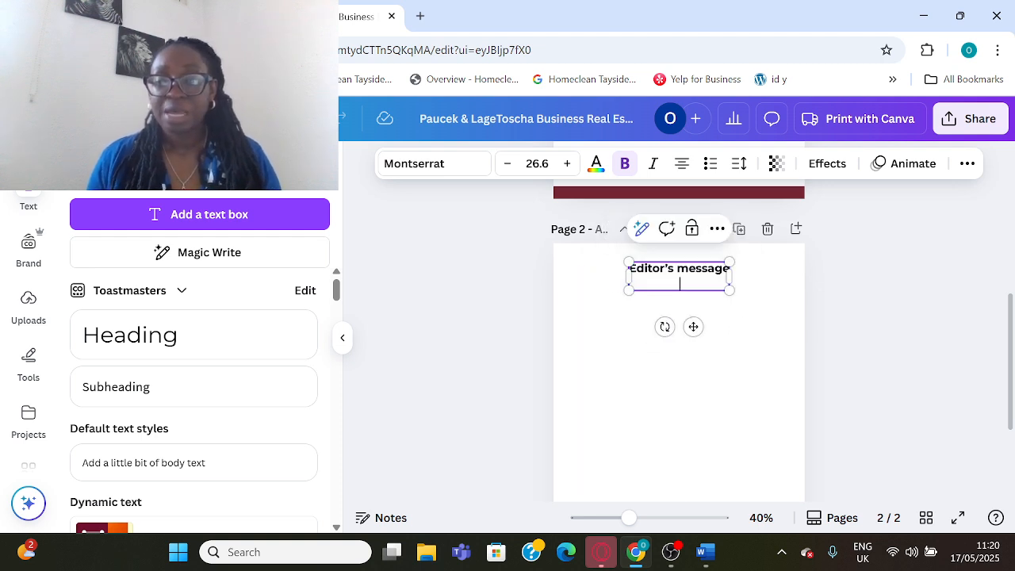
pyautogui.moveTo(714, 269); pyautogui.dragTo(731, 272)
pyautogui.click(697, 283)
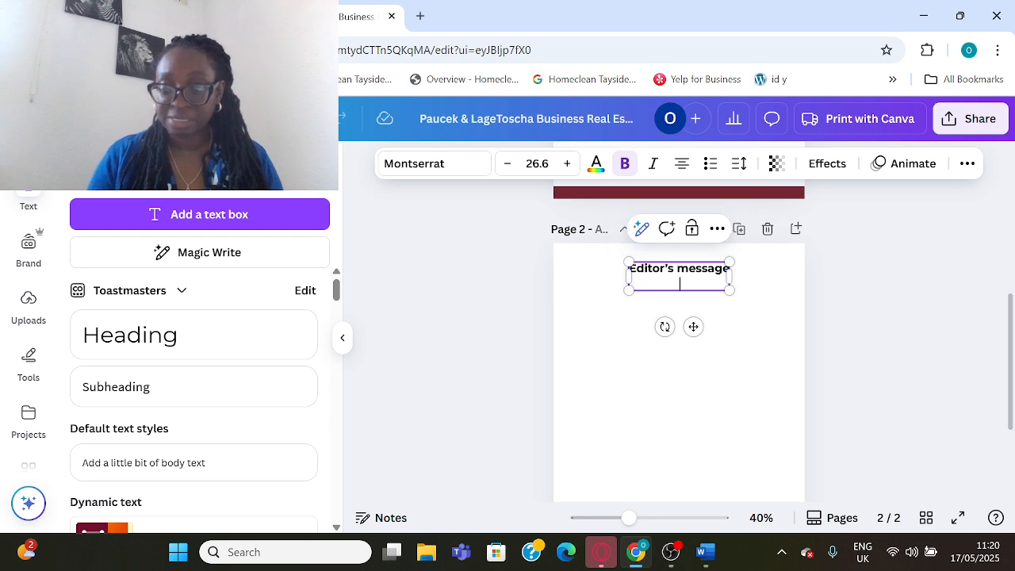
pyautogui.press('BackSpace')
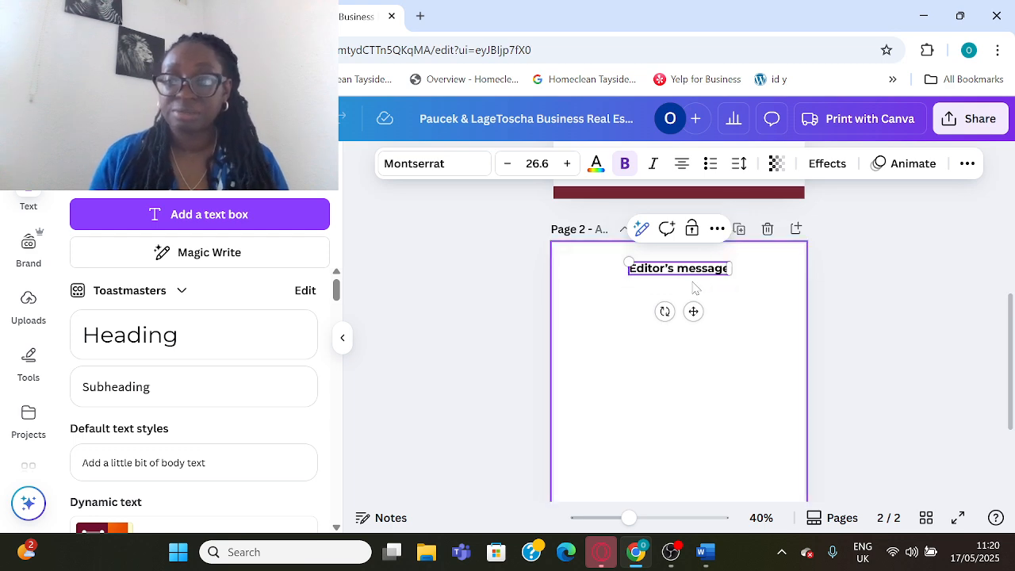
pyautogui.click(968, 163)
pyautogui.click(836, 202)
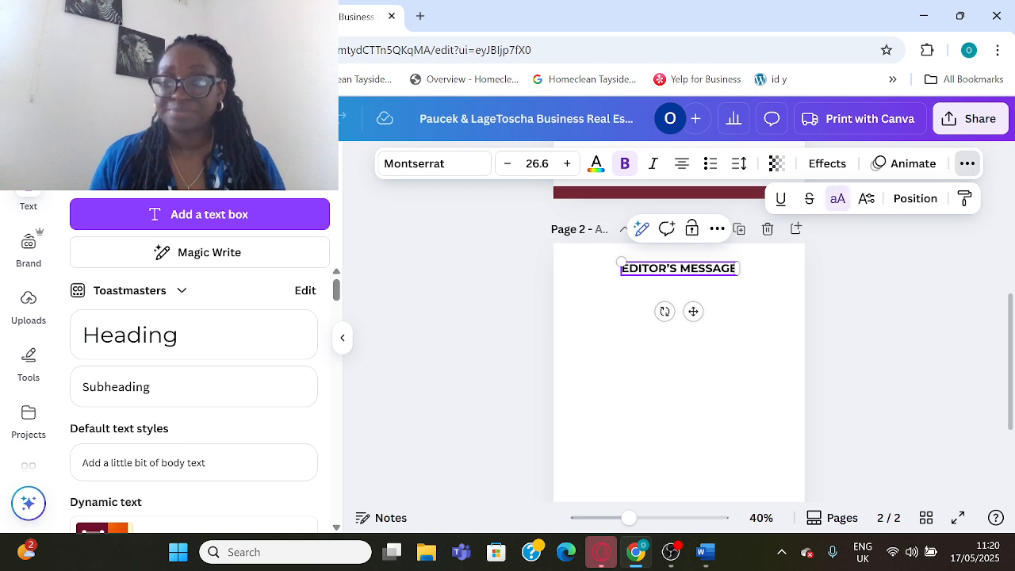
# Colour the Editor's Message heading dark blue from the Toastmasters palette
pyautogui.click(597, 164)
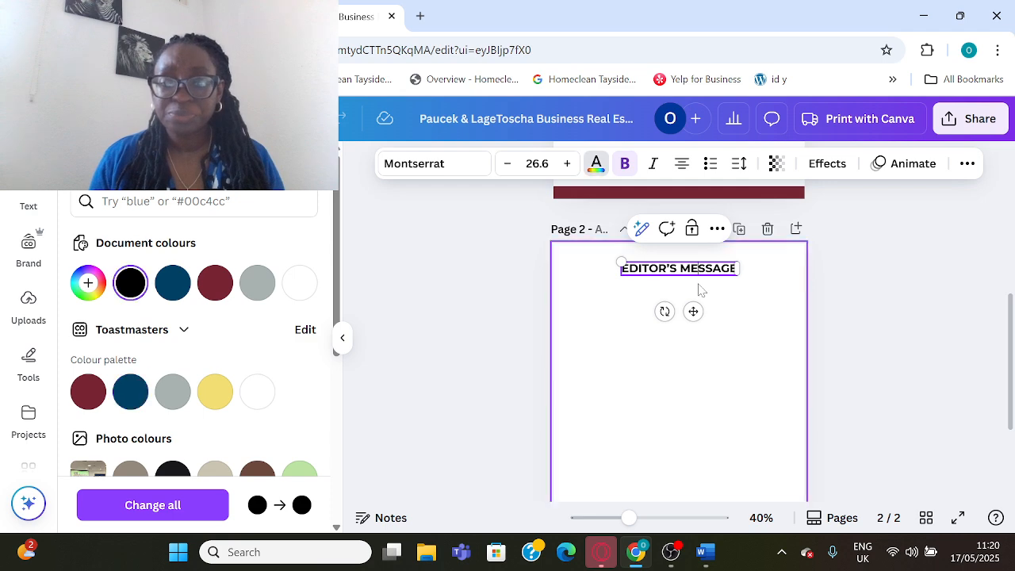
pyautogui.click(721, 294)
pyautogui.click(666, 268)
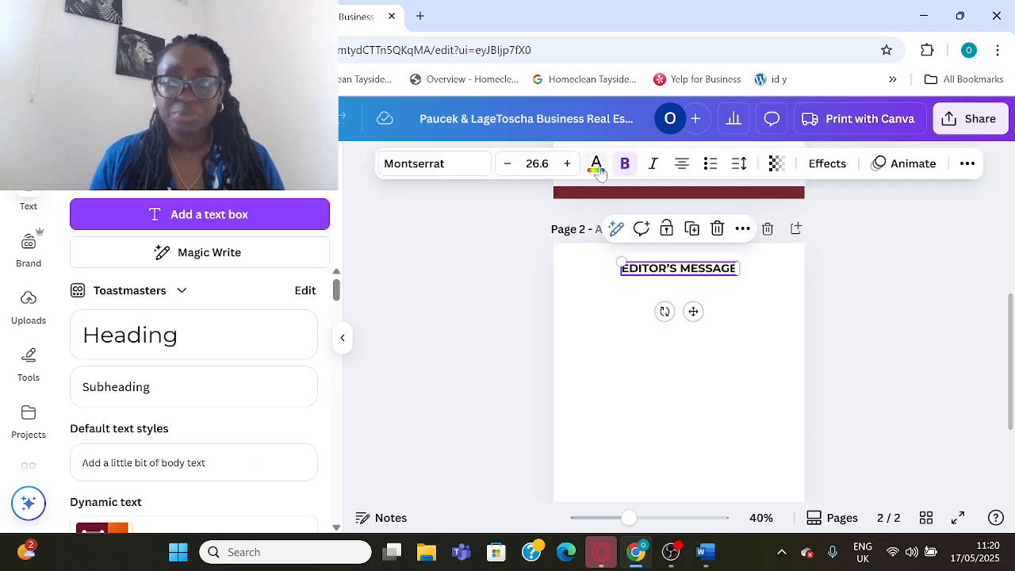
pyautogui.click(596, 164)
pyautogui.click(130, 392)
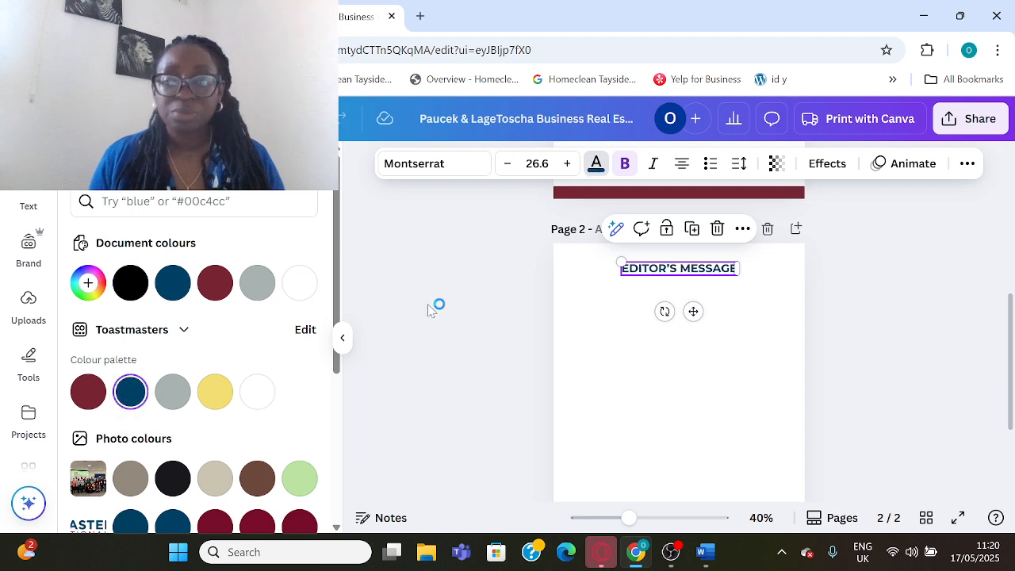
# Set the Editor's Message heading to font size 30 and move it slightly higher, centred on page 2
pyautogui.click(567, 163)
pyautogui.click(567, 163)
pyautogui.click(567, 163)
pyautogui.click(567, 164)
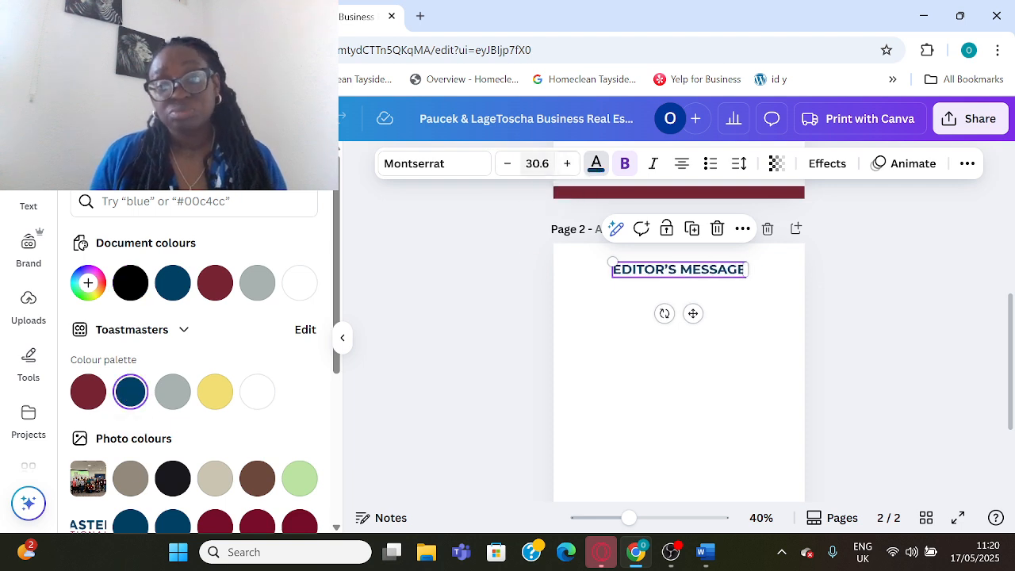
pyautogui.click(537, 164)
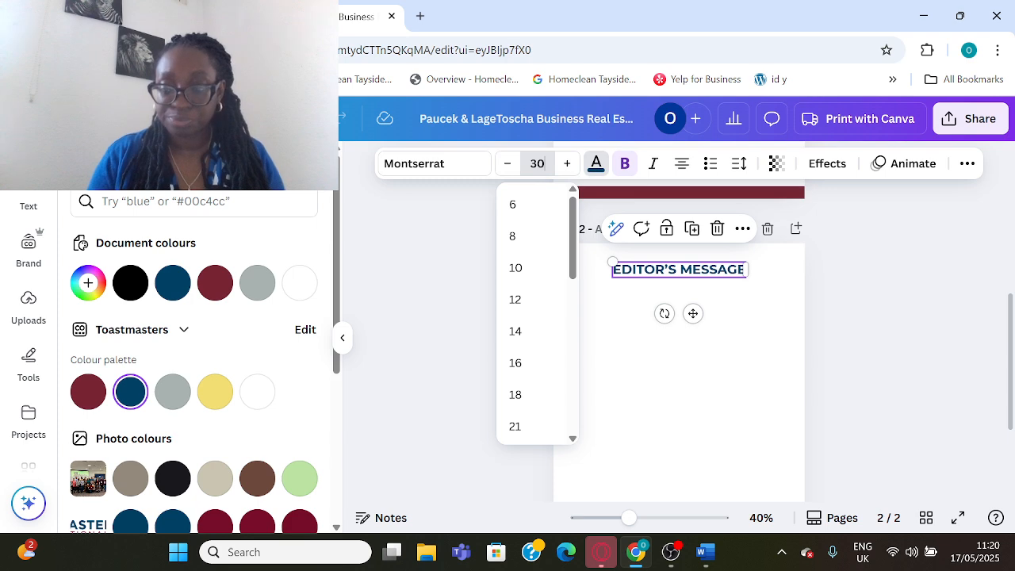
pyautogui.press('Return')
pyautogui.click(757, 319)
pyautogui.moveTo(709, 271); pyautogui.dragTo(701, 258)
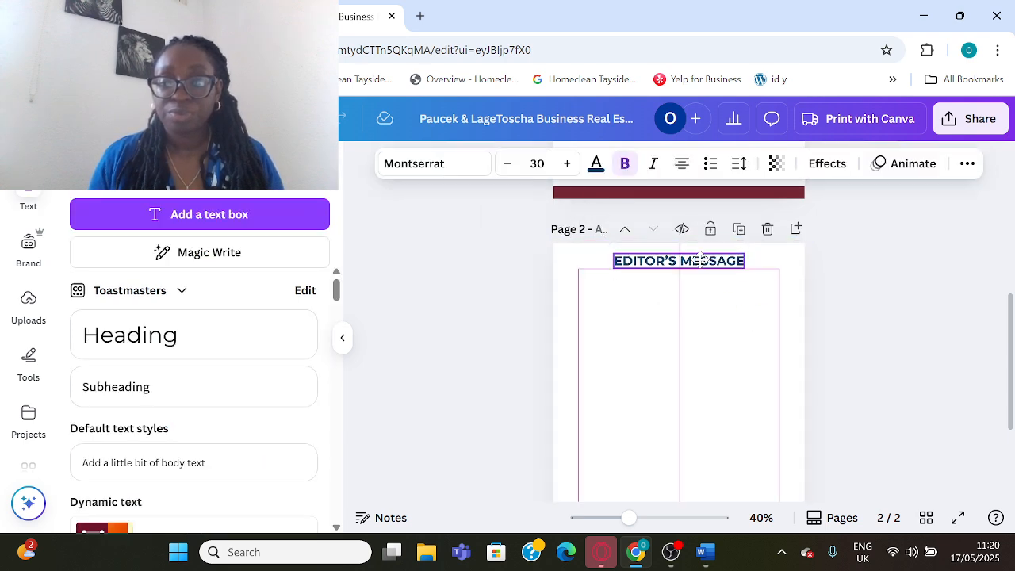
pyautogui.click(696, 286)
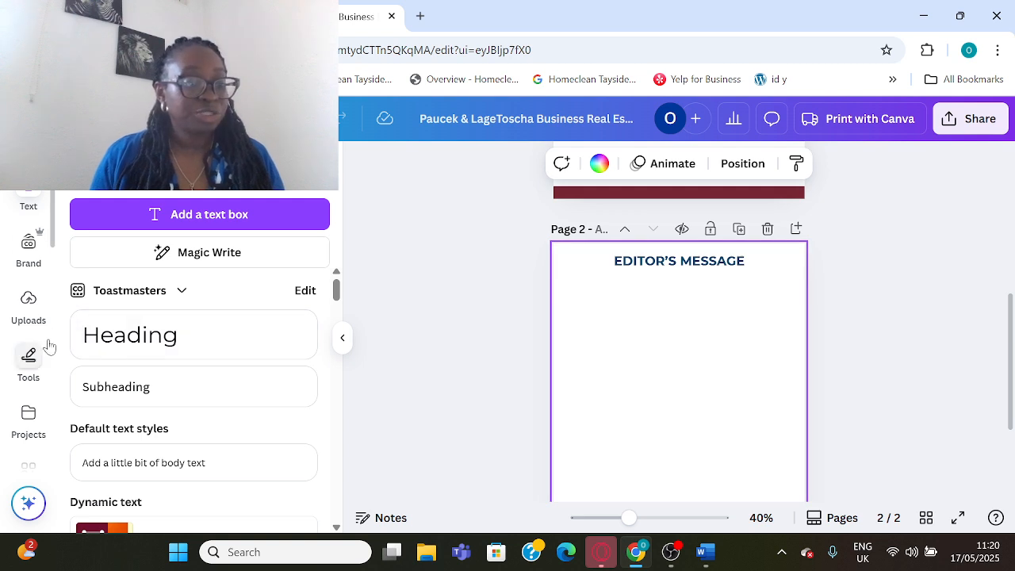
# Add another text box to page 2 below the heading and enlarge it to font size 24.7
pyautogui.click(32, 194)
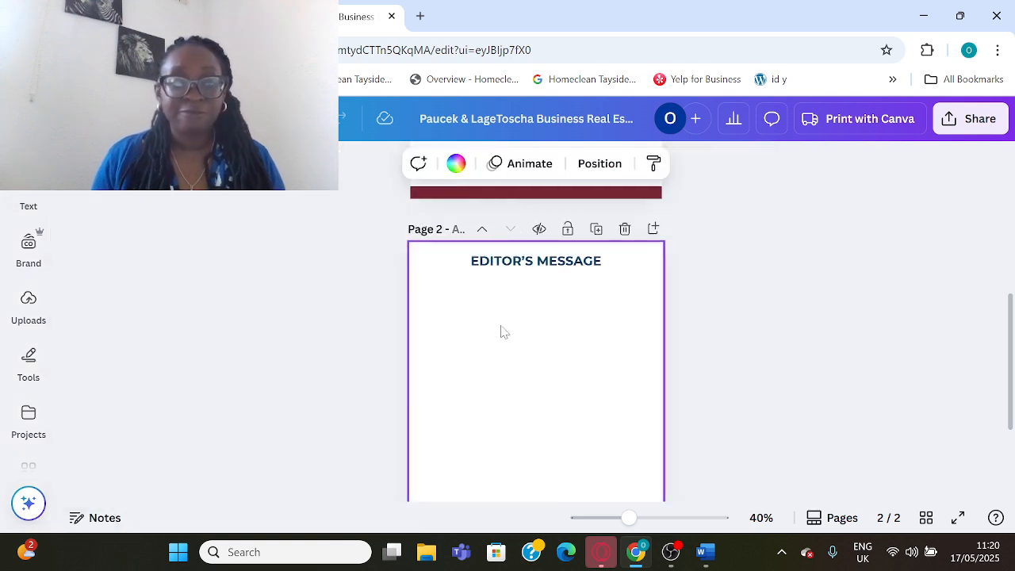
pyautogui.click(28, 198)
pyautogui.click(176, 215)
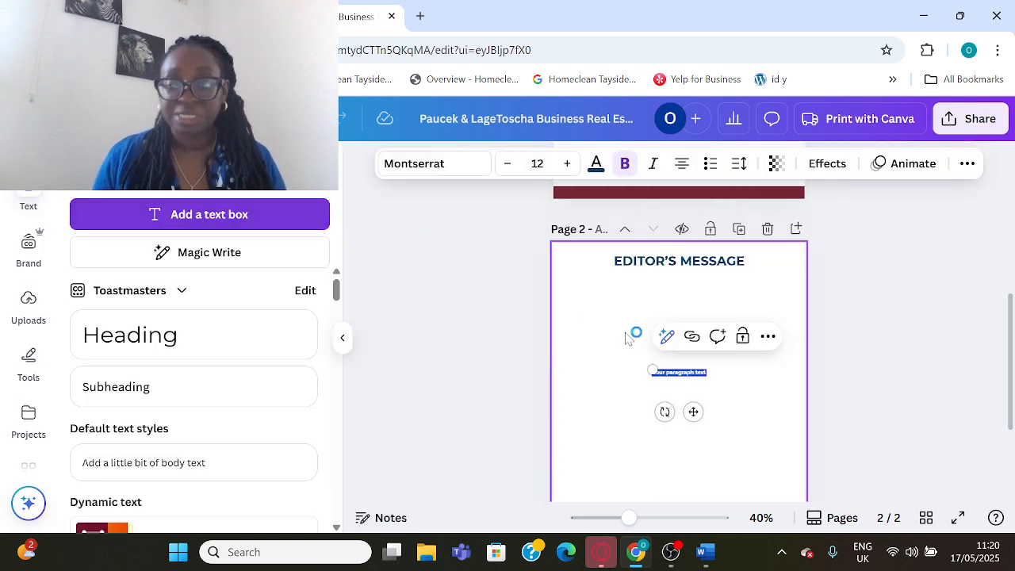
pyautogui.moveTo(637, 357); pyautogui.dragTo(596, 312)
# Copy the letter from Dear Readers to the signature in Word's Editor document and paste it over the new text box's placeholder in Canva
pyautogui.click(706, 552)
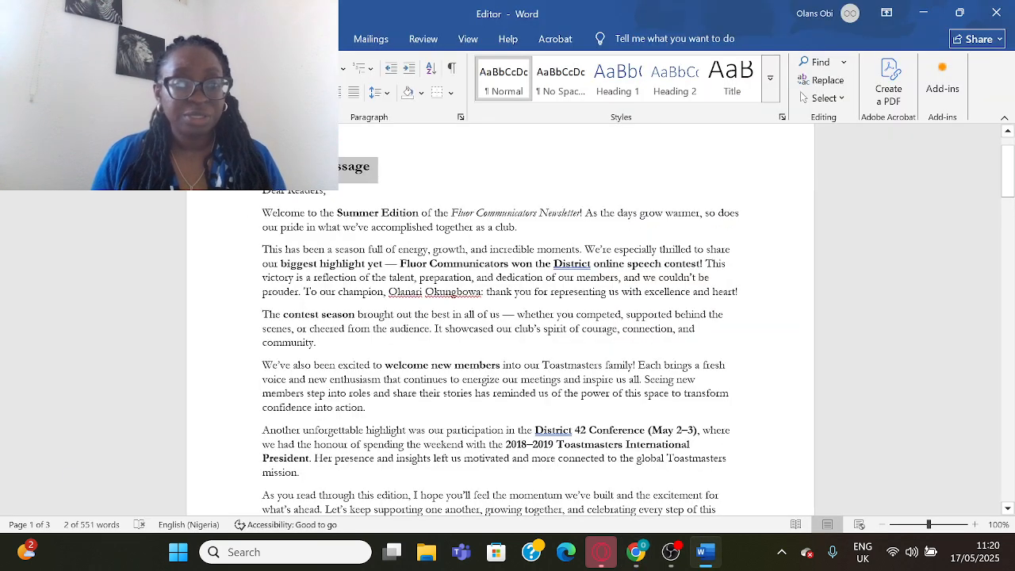
pyautogui.moveTo(262, 191); pyautogui.dragTo(354, 202)
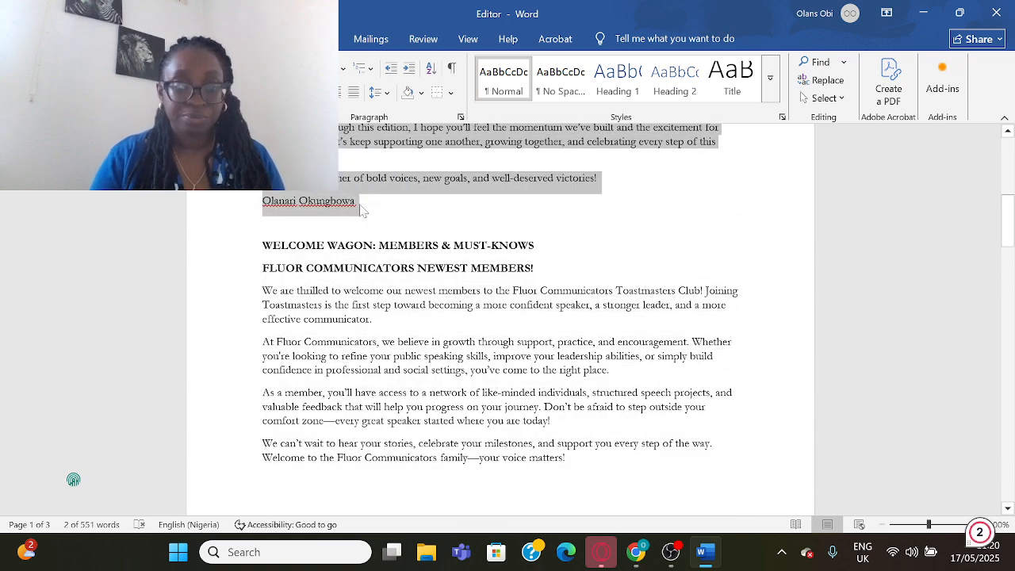
pyautogui.hotkey('alt', 'Tab')
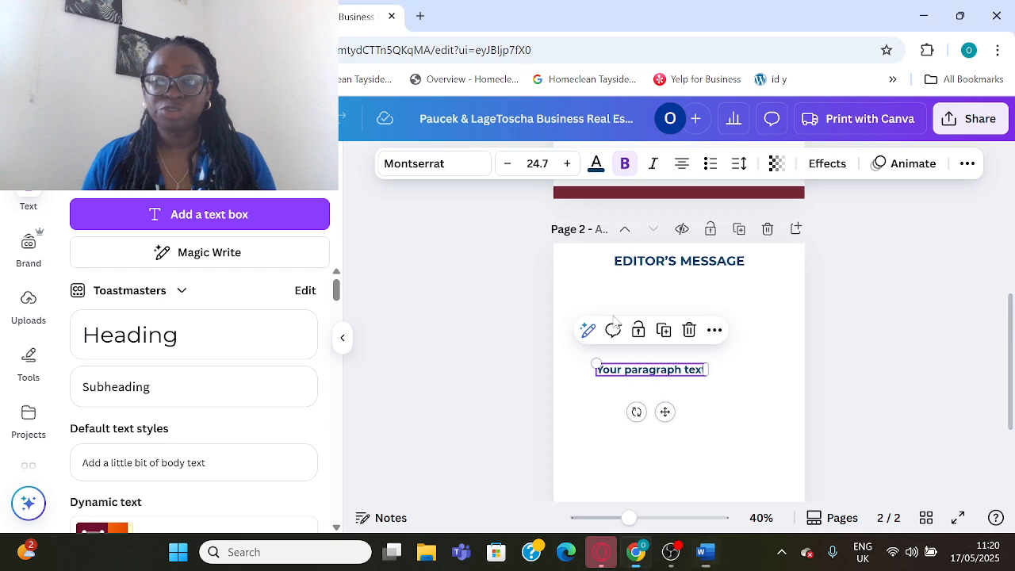
pyautogui.click(658, 373)
pyautogui.hotkey('ctrl', 'v')
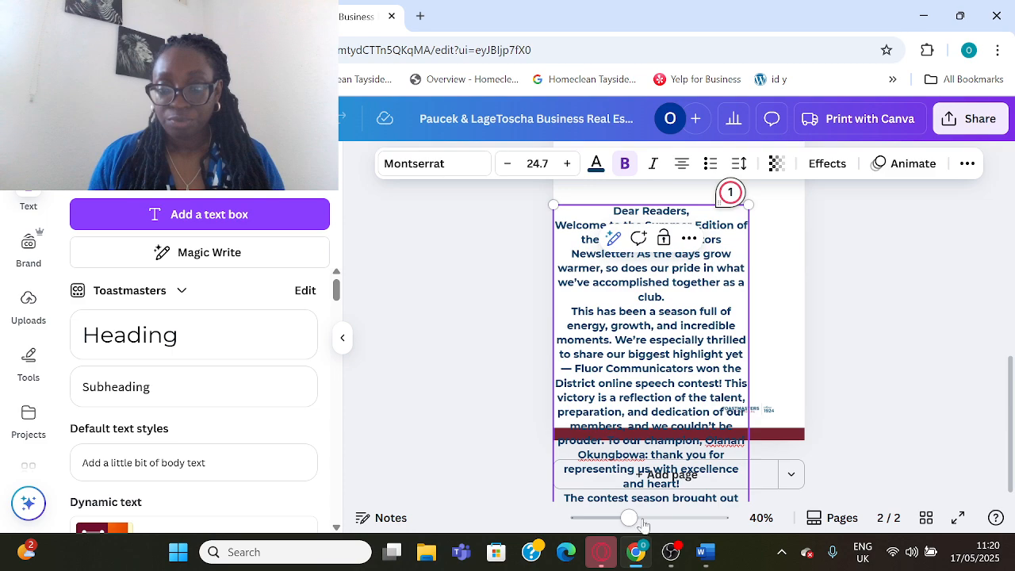
pyautogui.moveTo(628, 518); pyautogui.dragTo(636, 519)
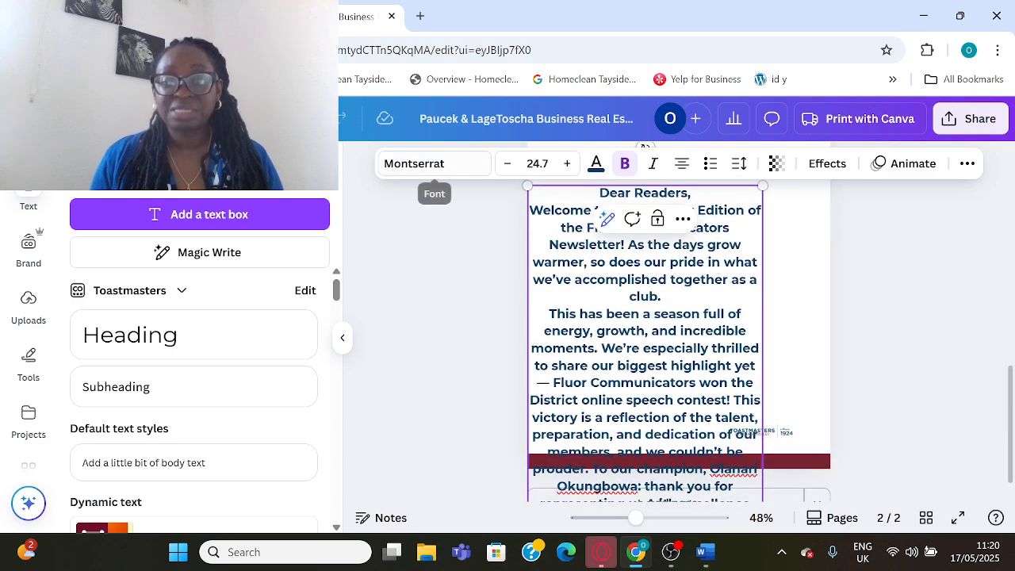
# Try to set the pasted letter's font size to 11 without selecting its text
pyautogui.click(507, 163)
pyautogui.click(537, 164)
pyautogui.write('11')
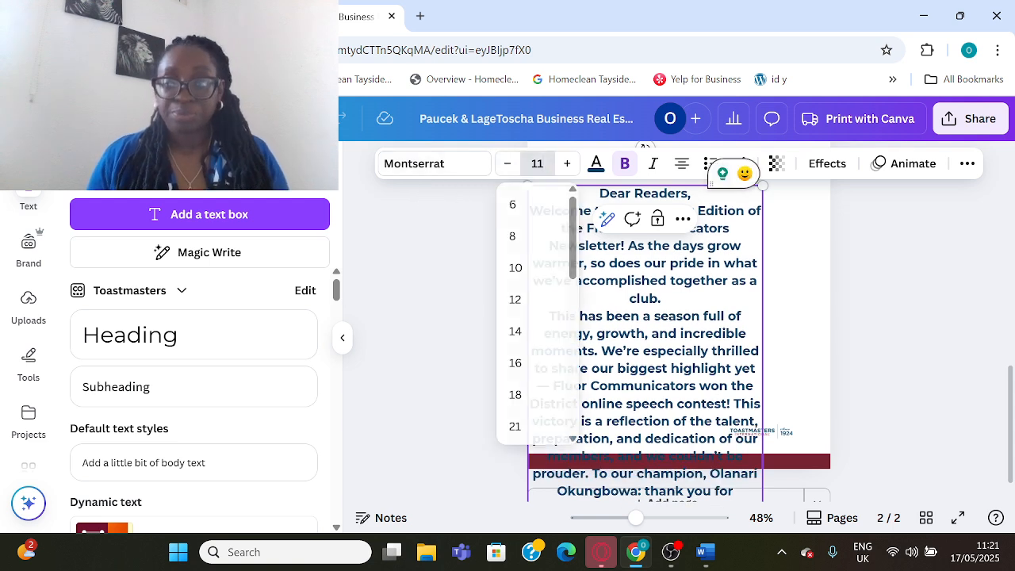
pyautogui.press('Return')
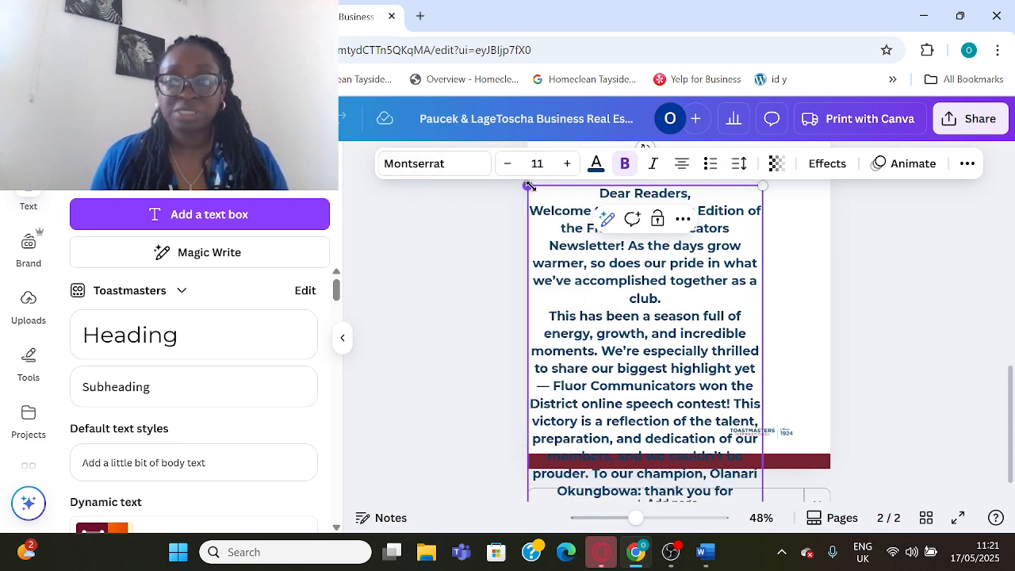
pyautogui.click(537, 164)
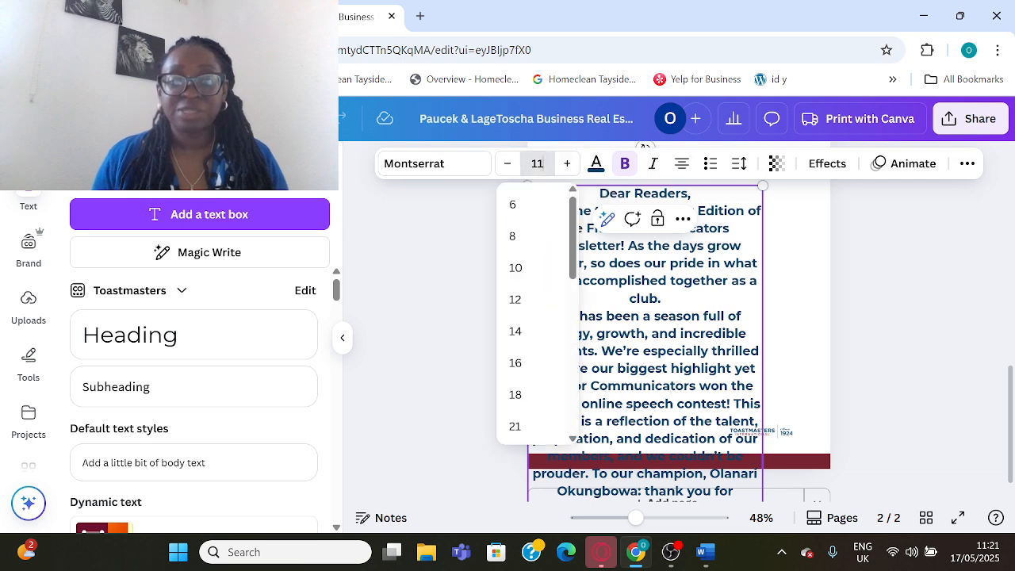
pyautogui.click(537, 164)
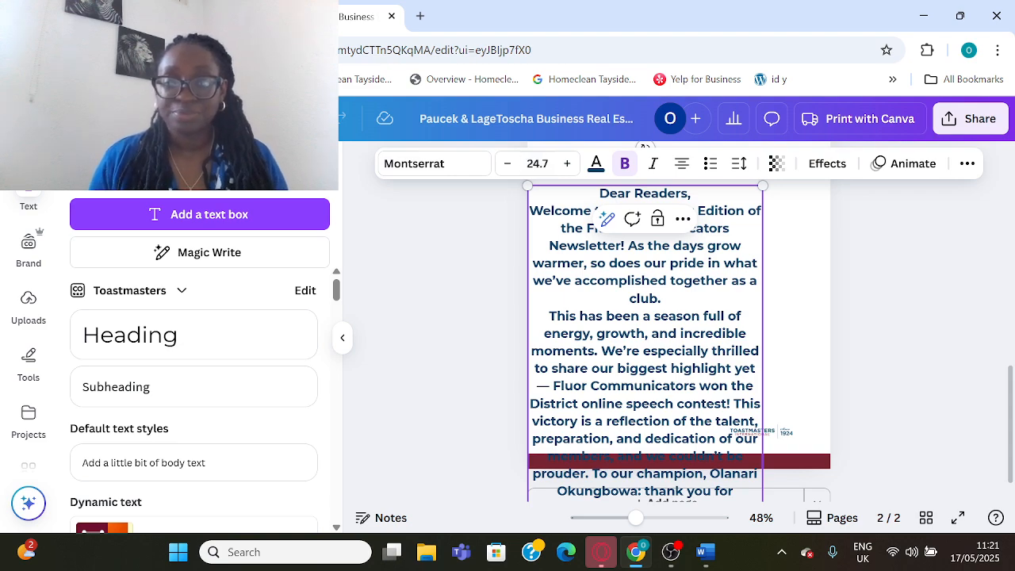
# Select the pasted letter's text and set its font size to 11
pyautogui.hotkey('ctrl', 'a')
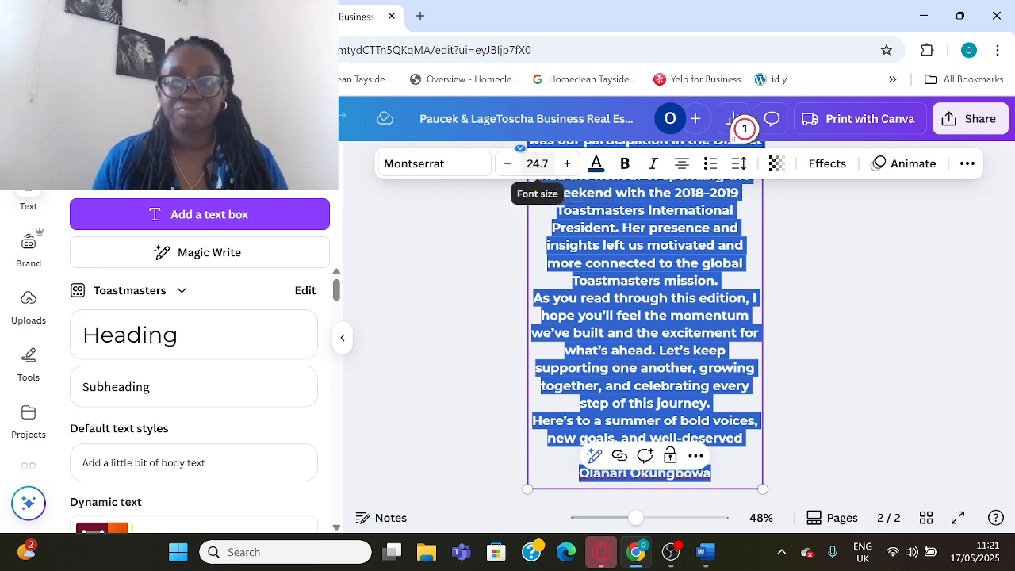
pyautogui.click(537, 163)
pyautogui.write('11')
pyautogui.press('Return')
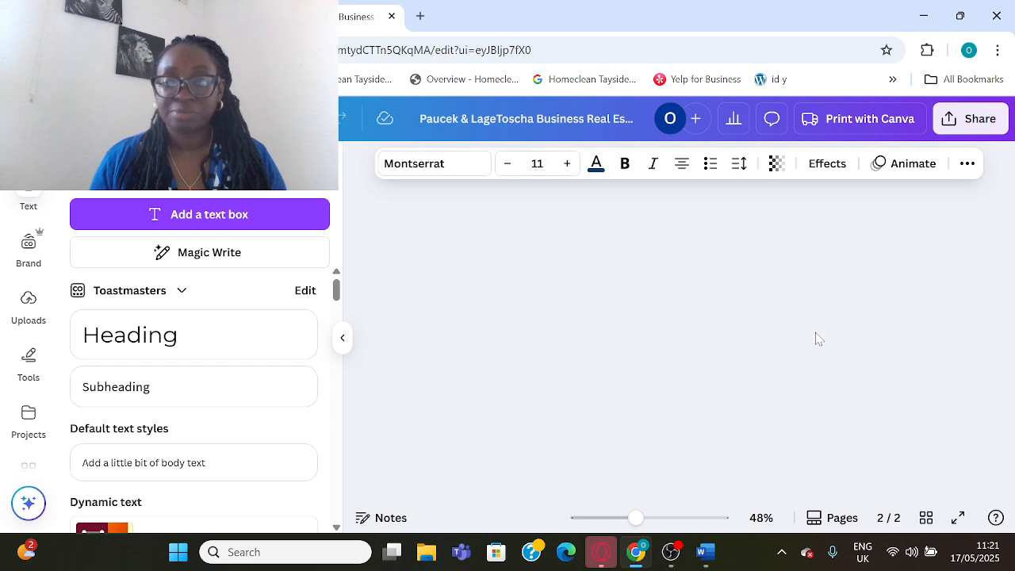
pyautogui.scroll(5, 810, 351)
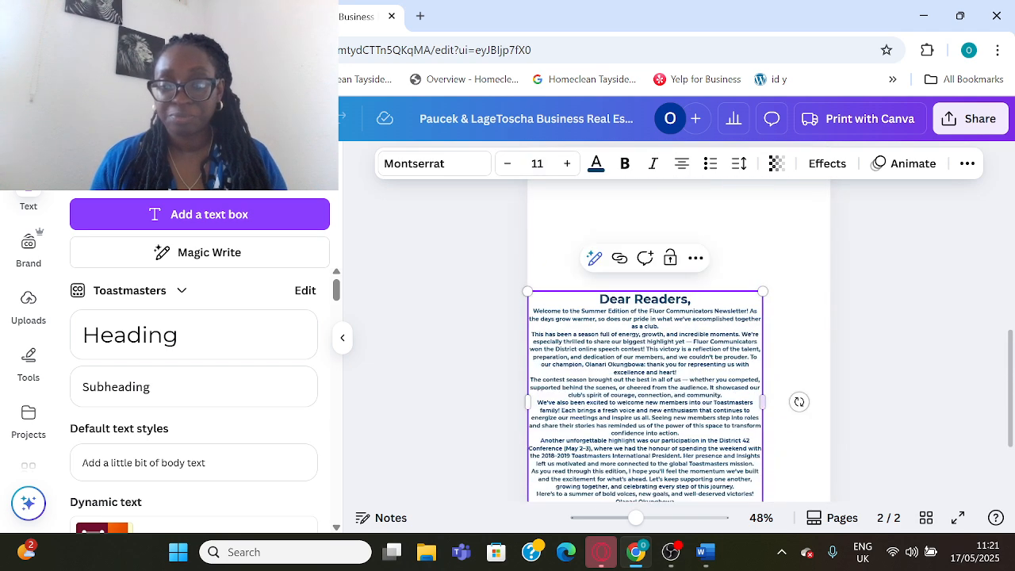
# Move the letter up beneath the Editor's Message heading, left-align it and adjust the text box width to fit within the page
pyautogui.click(774, 418)
pyautogui.moveTo(697, 415); pyautogui.dragTo(710, 307)
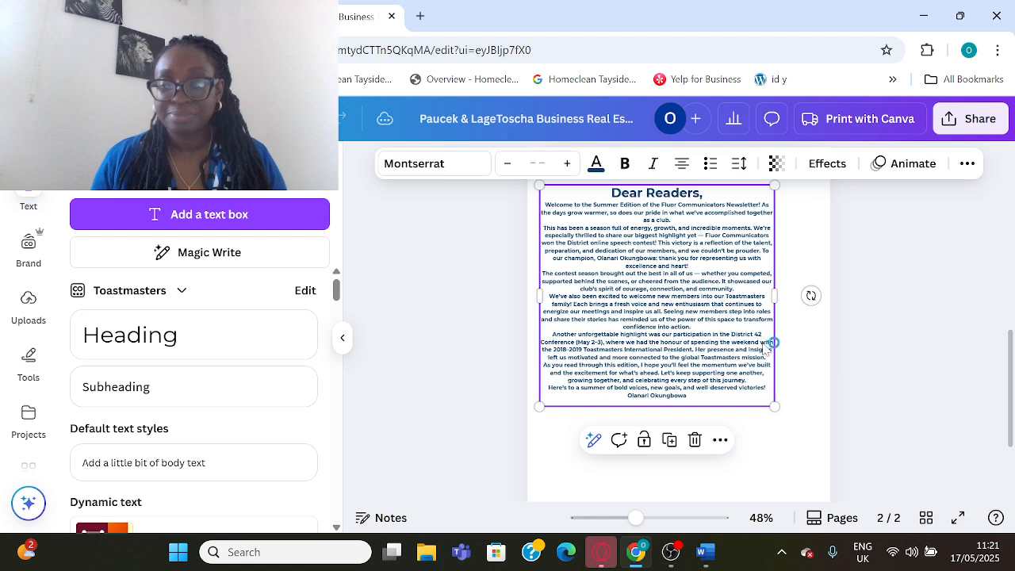
pyautogui.click(680, 165)
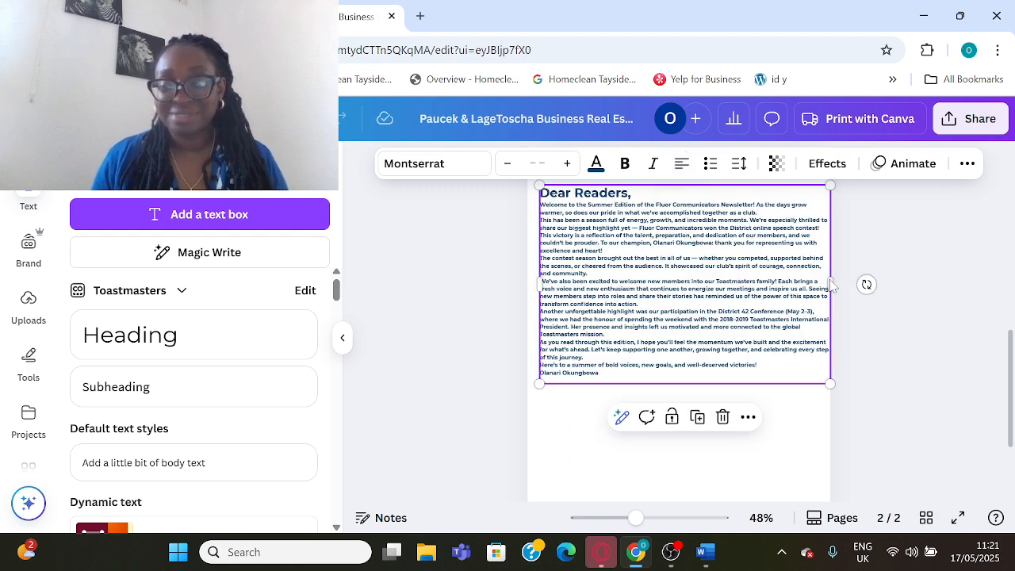
pyautogui.moveTo(832, 283); pyautogui.dragTo(797, 294)
# Insert a blank line after the Dear Readers greeting, between all the letter's paragraphs and before the signature
pyautogui.click(643, 197)
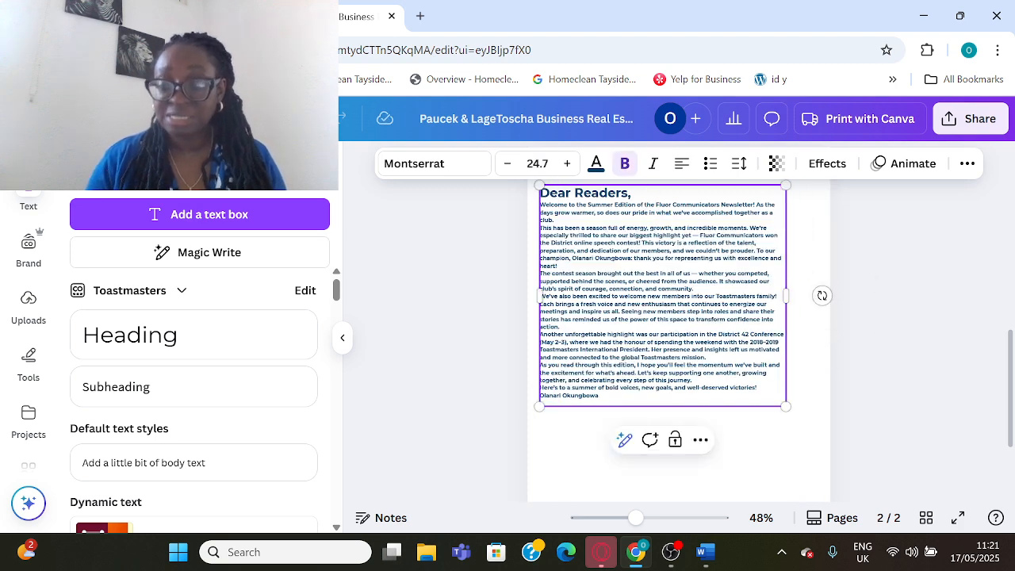
pyautogui.press('Return')
pyautogui.click(555, 237)
pyautogui.press('Return')
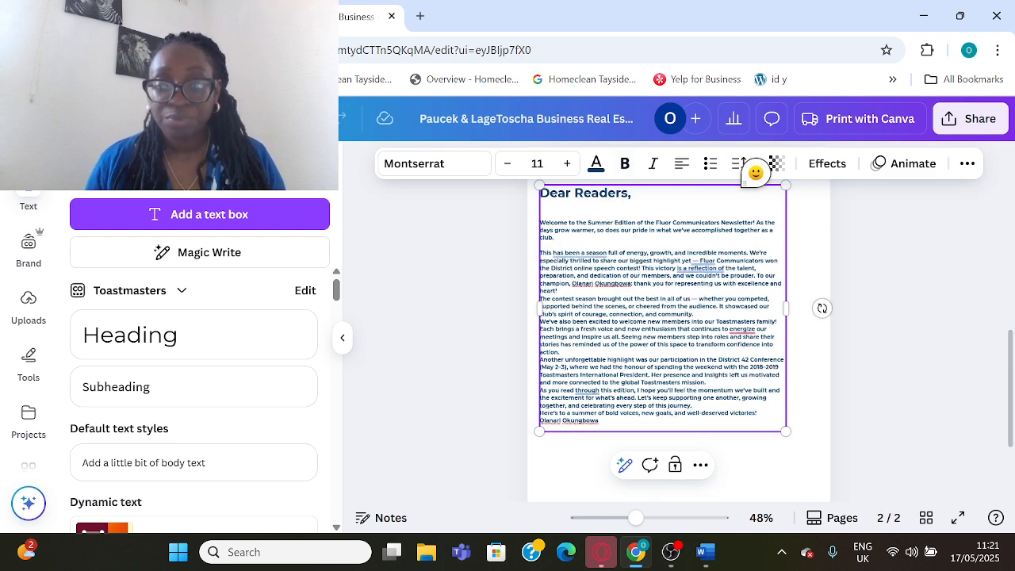
pyautogui.press('Return')
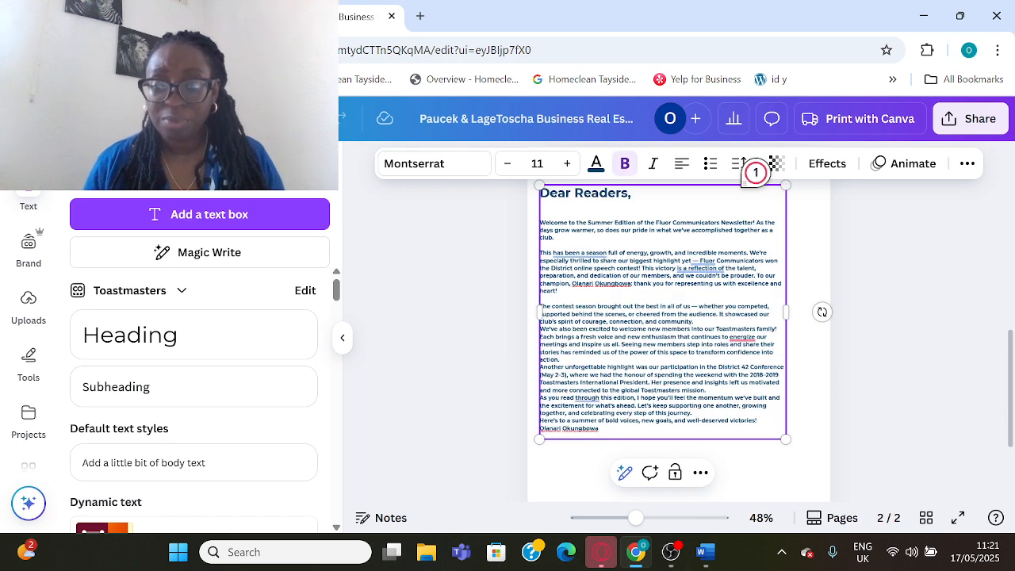
pyautogui.press('Return')
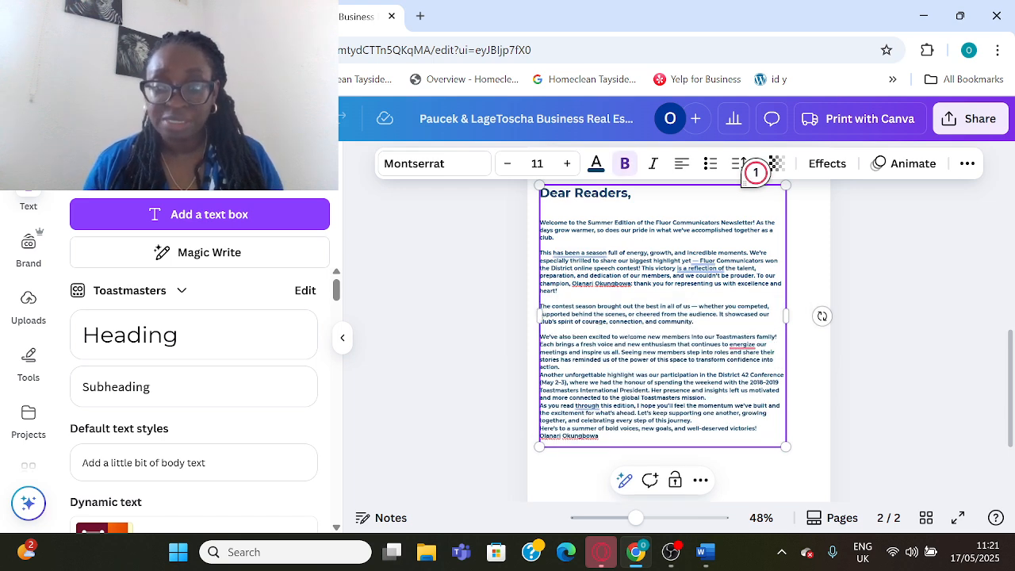
pyautogui.press('Return')
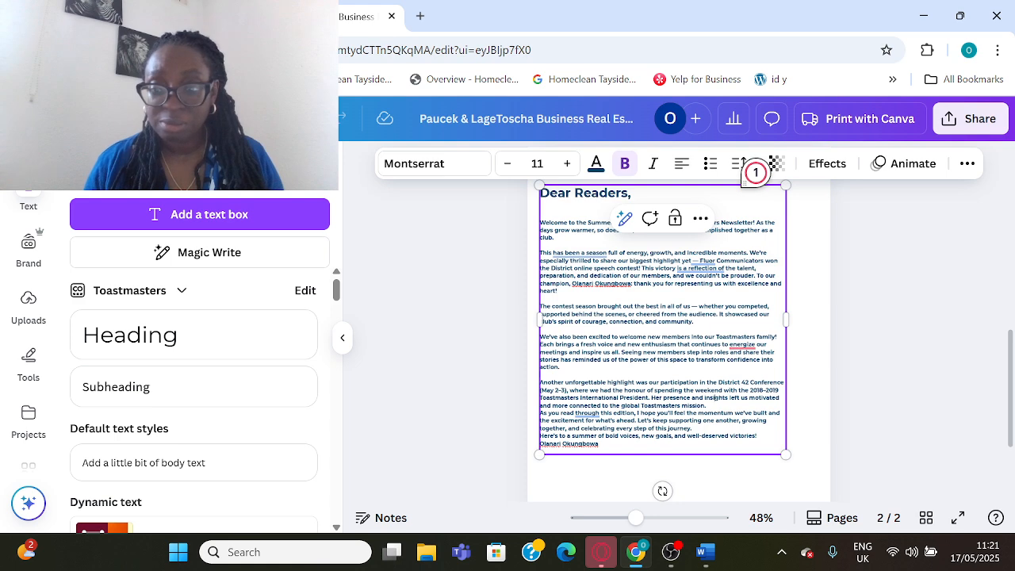
pyautogui.press('Return')
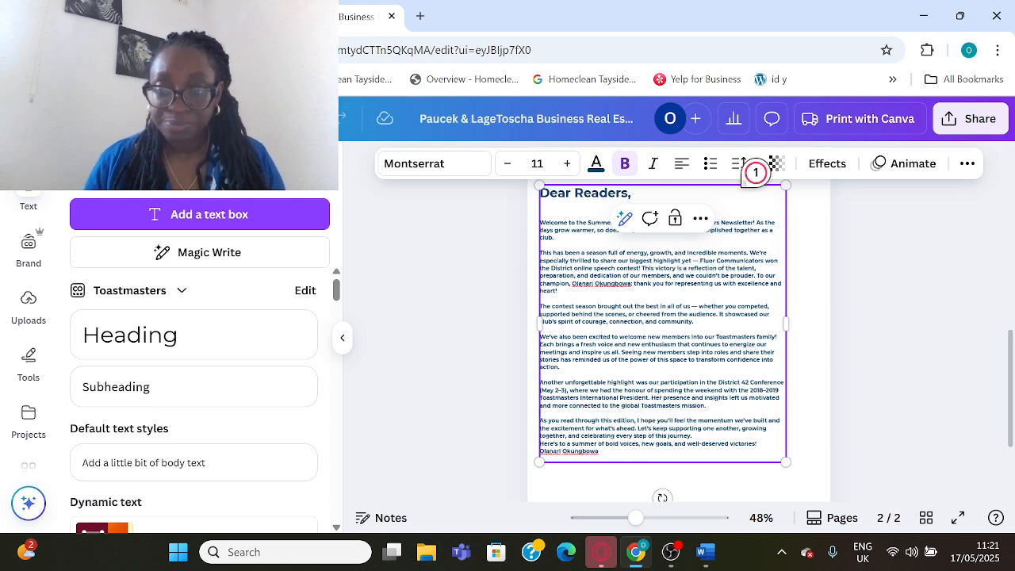
pyautogui.press('Return')
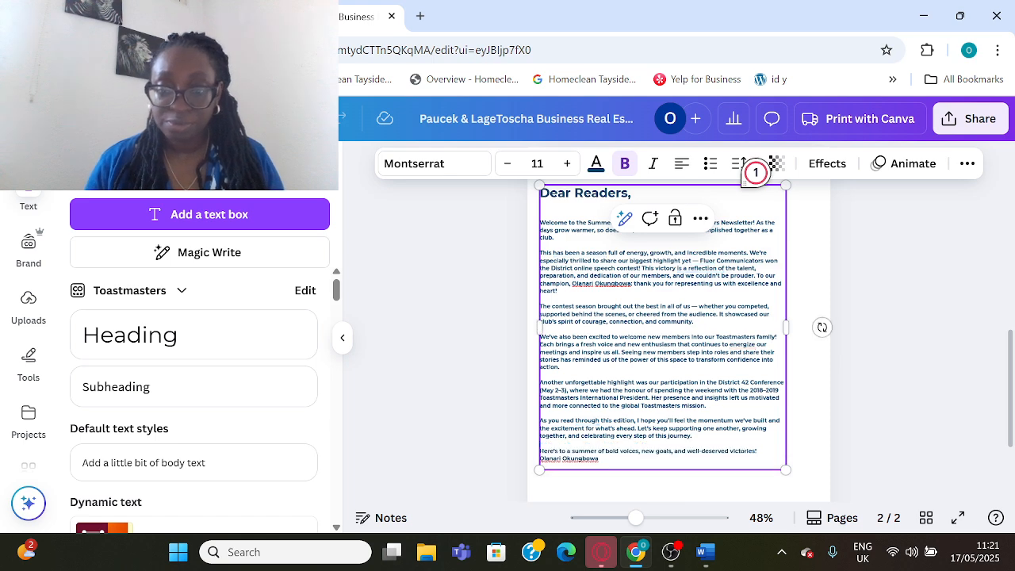
pyautogui.press('Return')
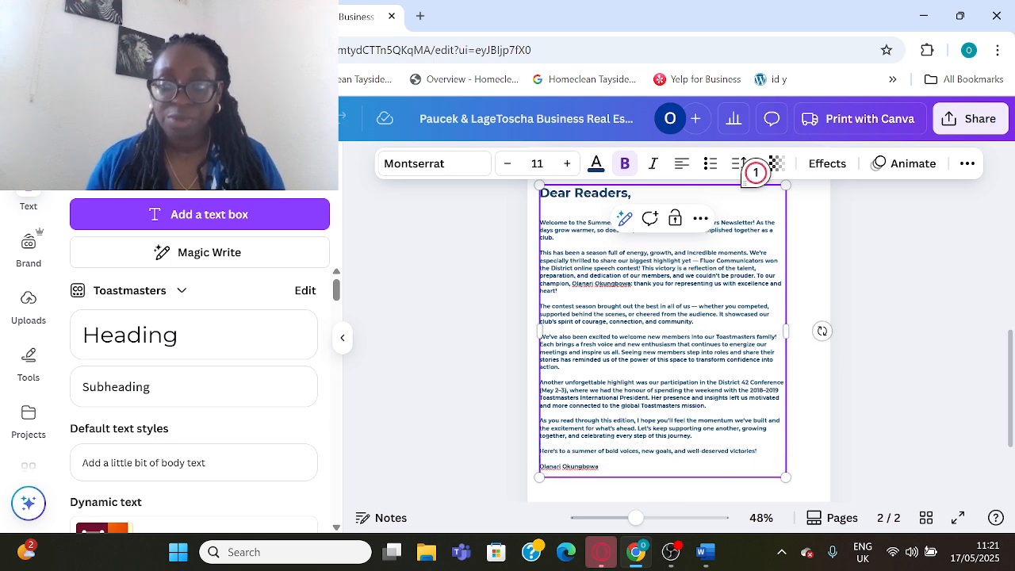
# Remove the bold from the letter's text from the end of the Welcome paragraph through the signature
pyautogui.hotkey('ctrl', 'a')
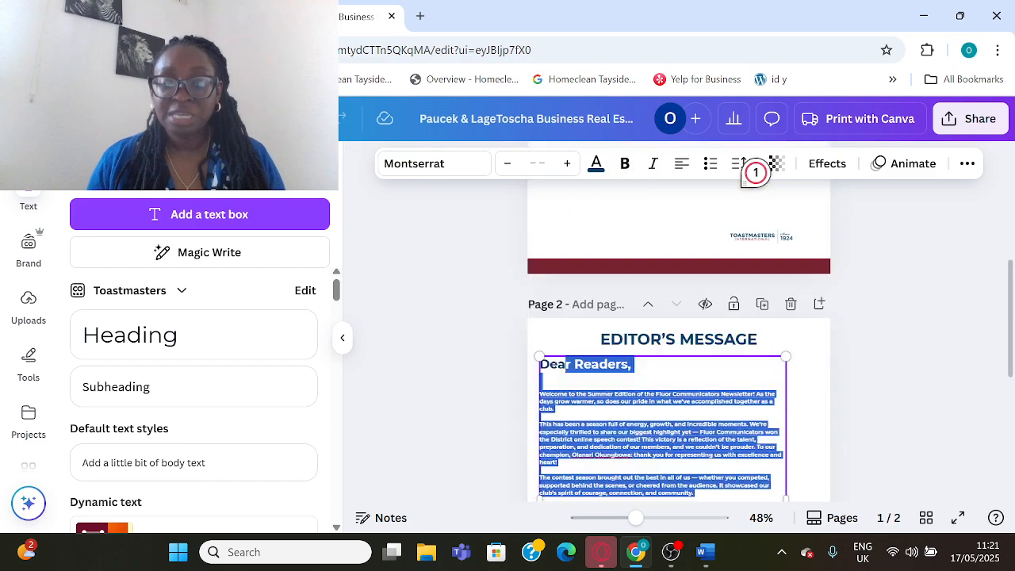
pyautogui.scroll(2, 581, 372)
pyautogui.click(581, 373)
pyautogui.scroll(-1, 582, 372)
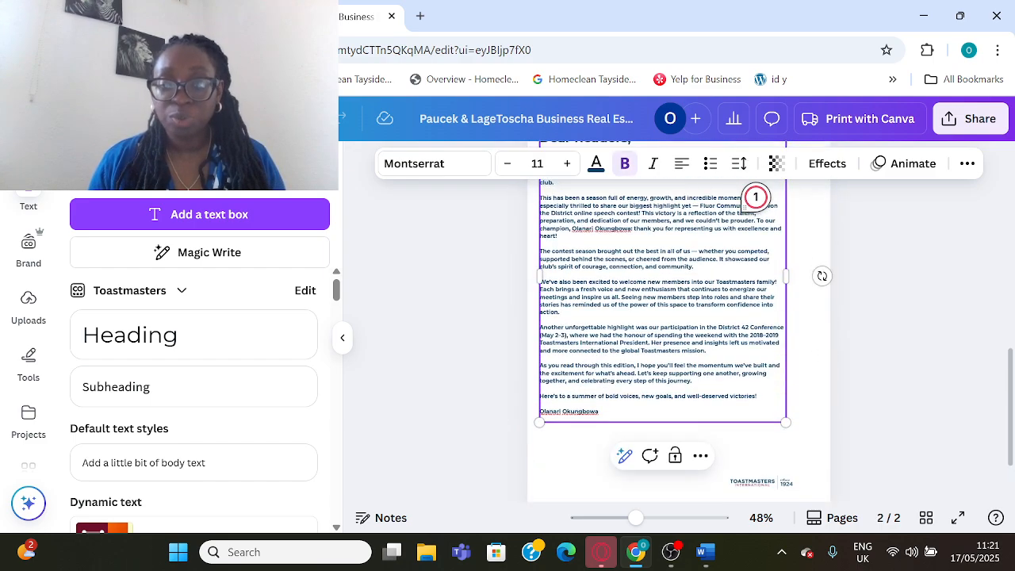
pyautogui.moveTo(599, 412); pyautogui.dragTo(543, 182)
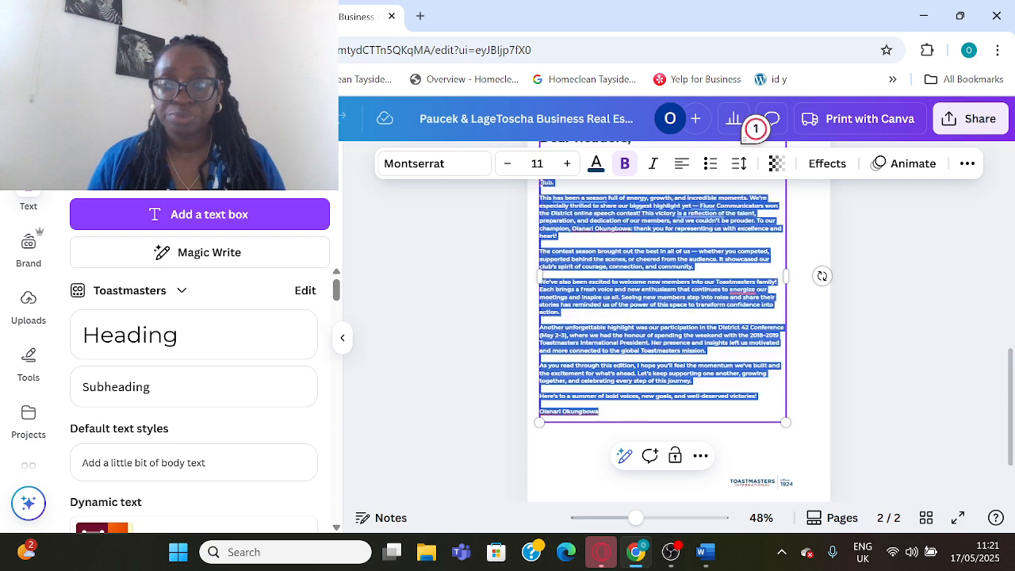
pyautogui.scroll(2, 543, 182)
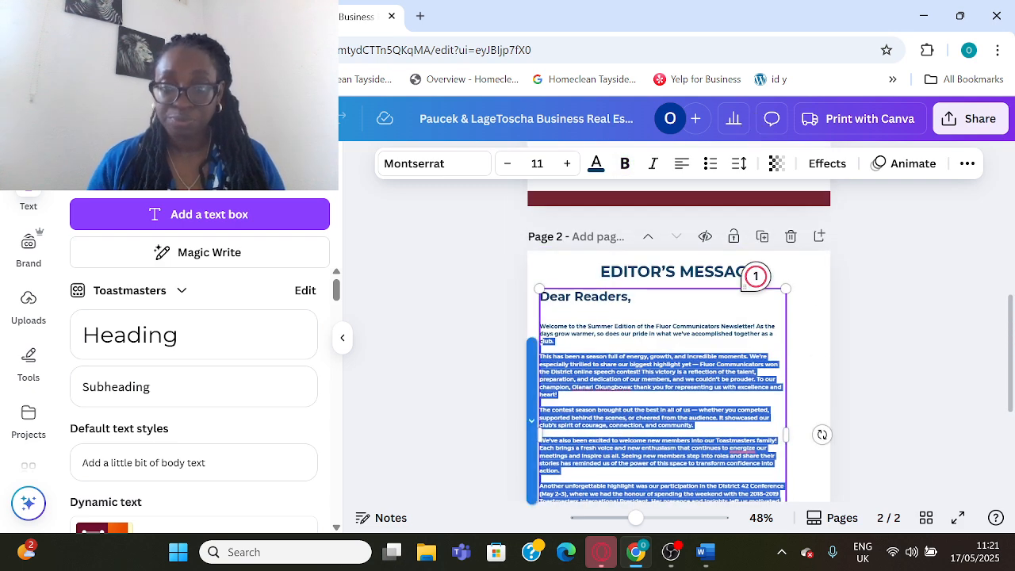
pyautogui.scroll(-2, 754, 275)
pyautogui.hotkey('shift', 'Up')
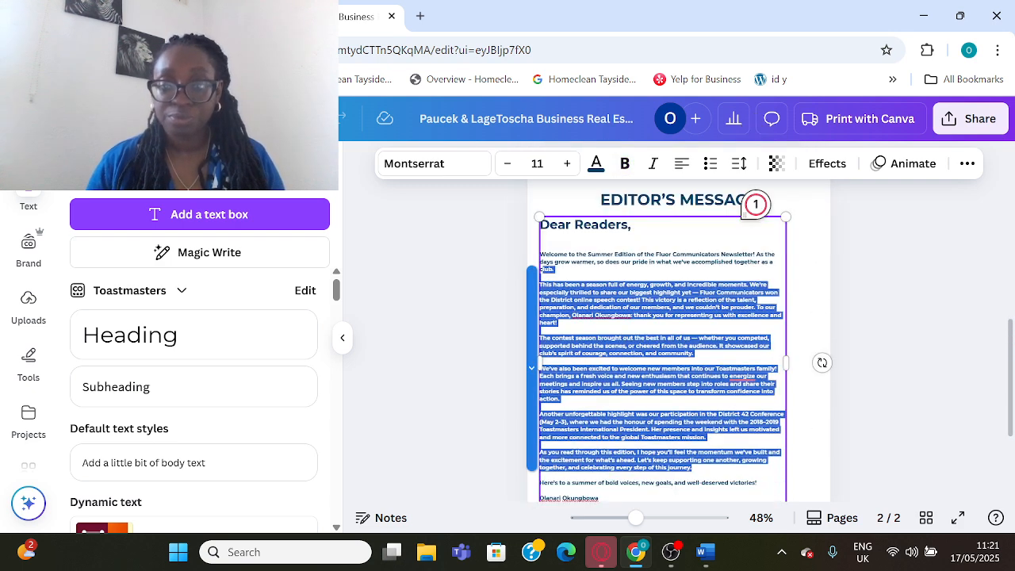
pyautogui.hotkey('shift', 'Up')
pyautogui.hotkey('shift', 'Down')
pyautogui.hotkey('shift', 'Down')
pyautogui.hotkey('shift', 'Down')
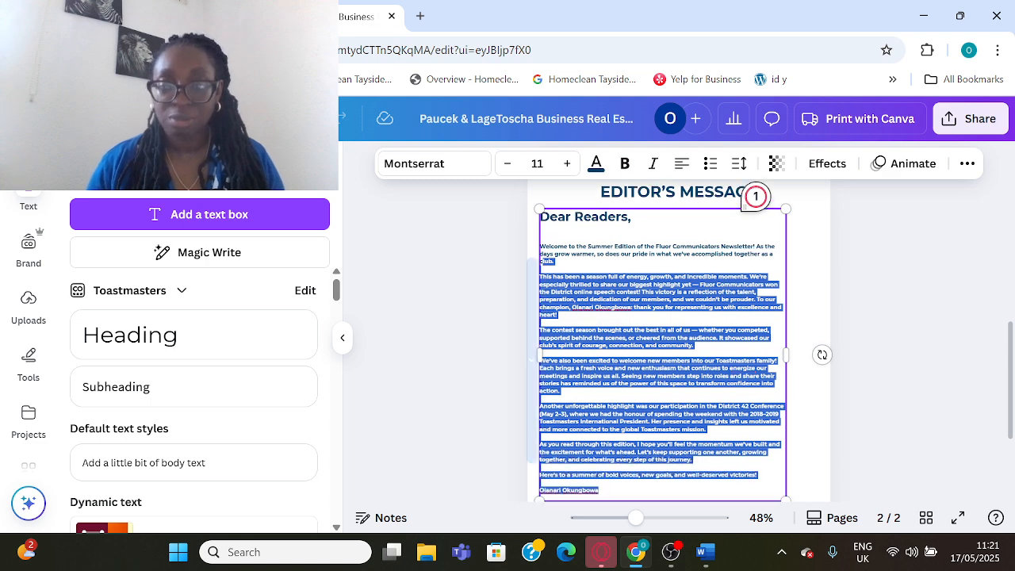
pyautogui.click(625, 165)
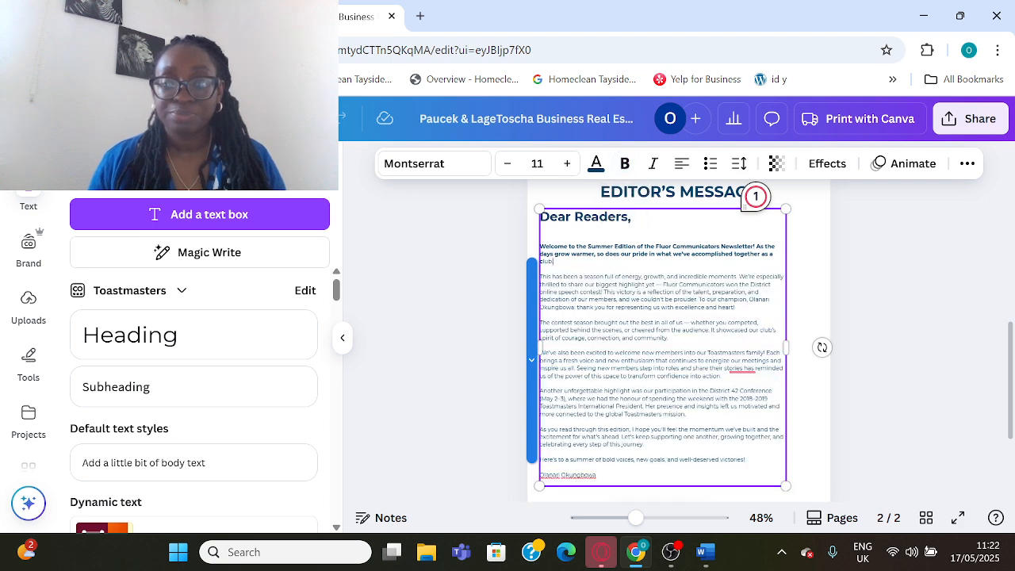
# Remove the bold from the opening Welcome paragraph of the letter
pyautogui.hotkey('shift', 'Up')
pyautogui.hotkey('shift', 'Up')
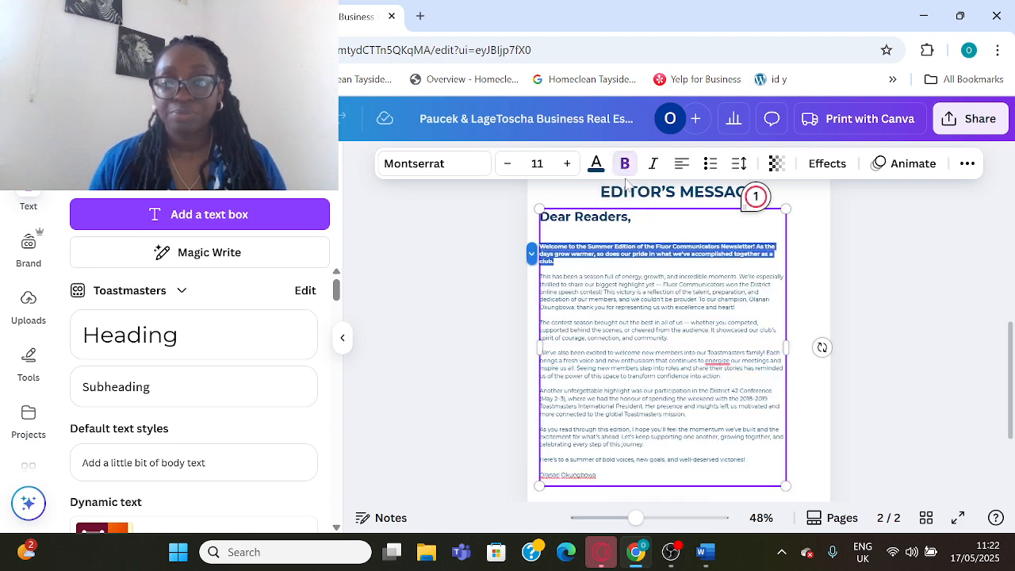
pyautogui.click(555, 263)
pyautogui.moveTo(555, 264); pyautogui.dragTo(540, 246)
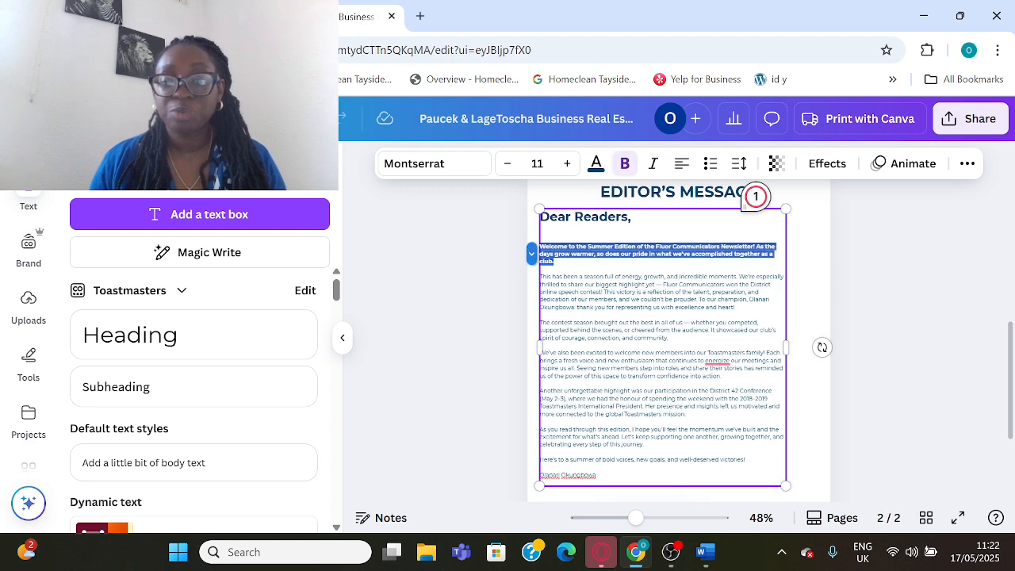
pyautogui.click(624, 163)
pyautogui.press('Escape')
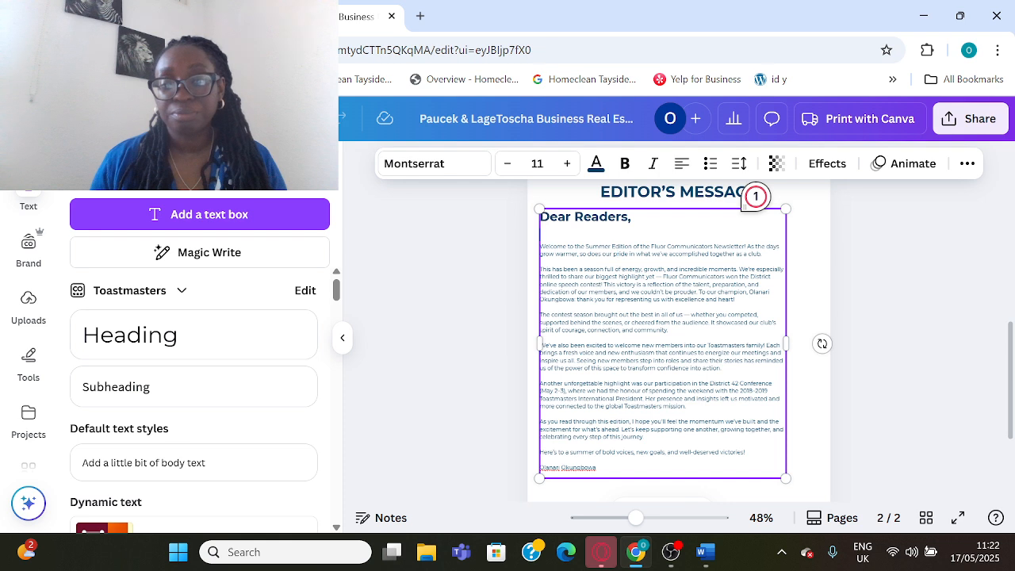
# Set the Dear Readers greeting to non-bold text at font size 11, with a single small blank line after it
pyautogui.press('BackSpace')
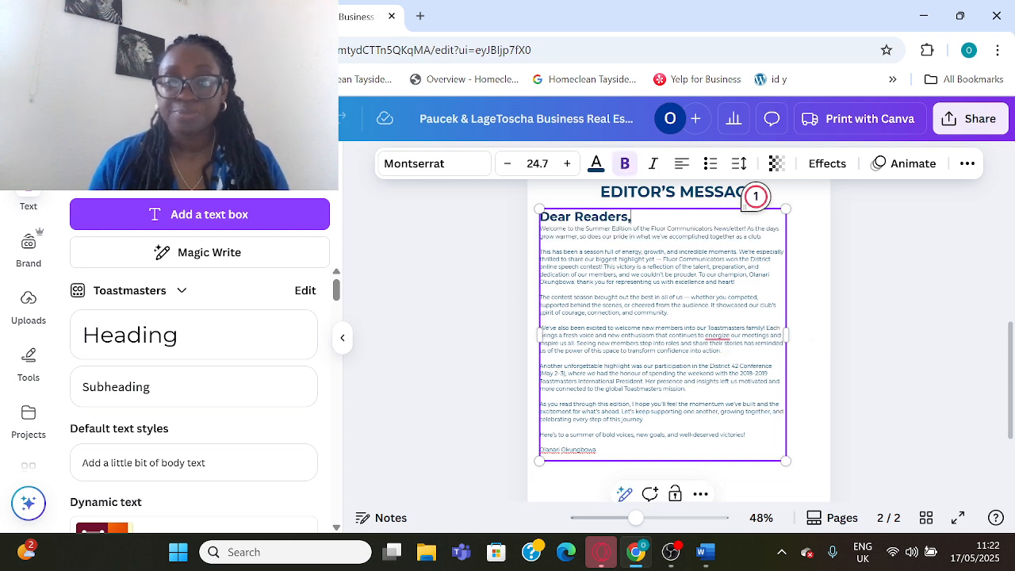
pyautogui.hotkey('shift', 'Home')
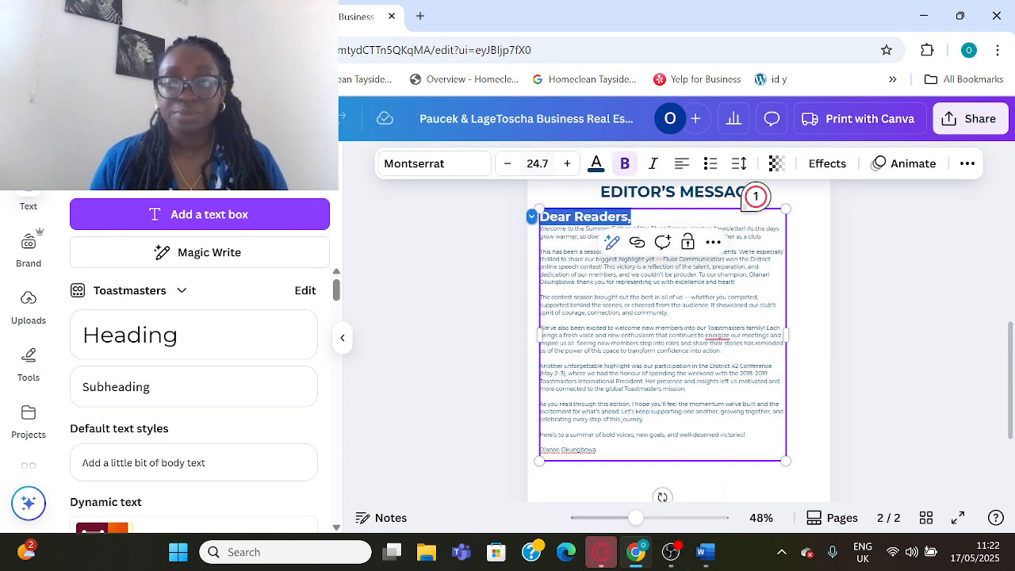
pyautogui.click(537, 164)
pyautogui.write('11')
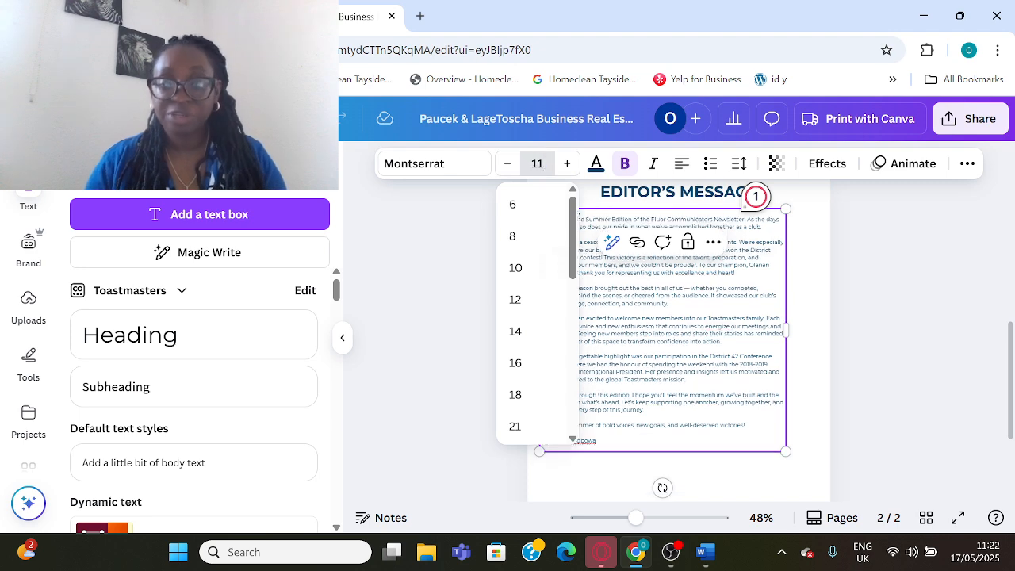
pyautogui.press('Return')
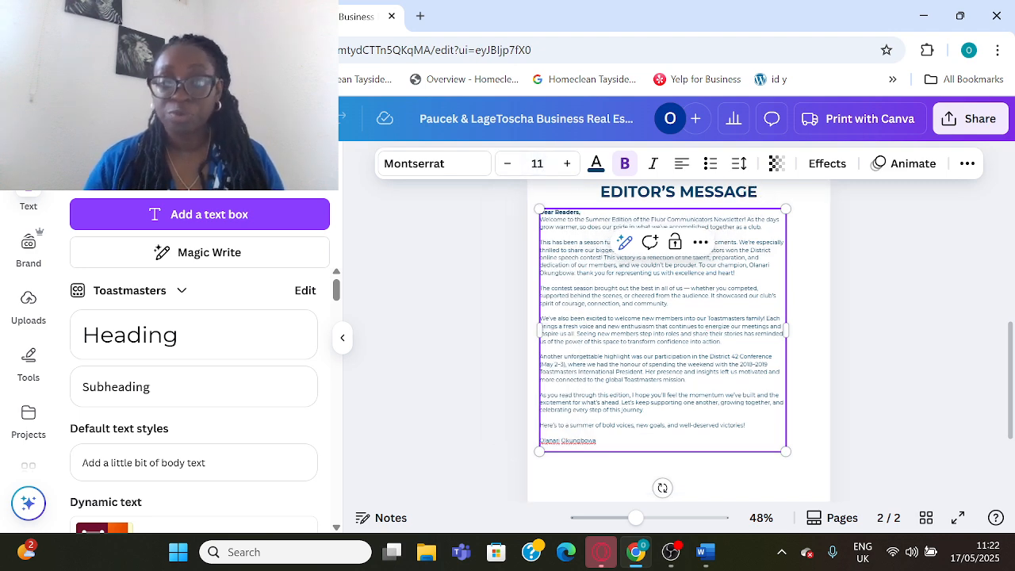
pyautogui.press('Return')
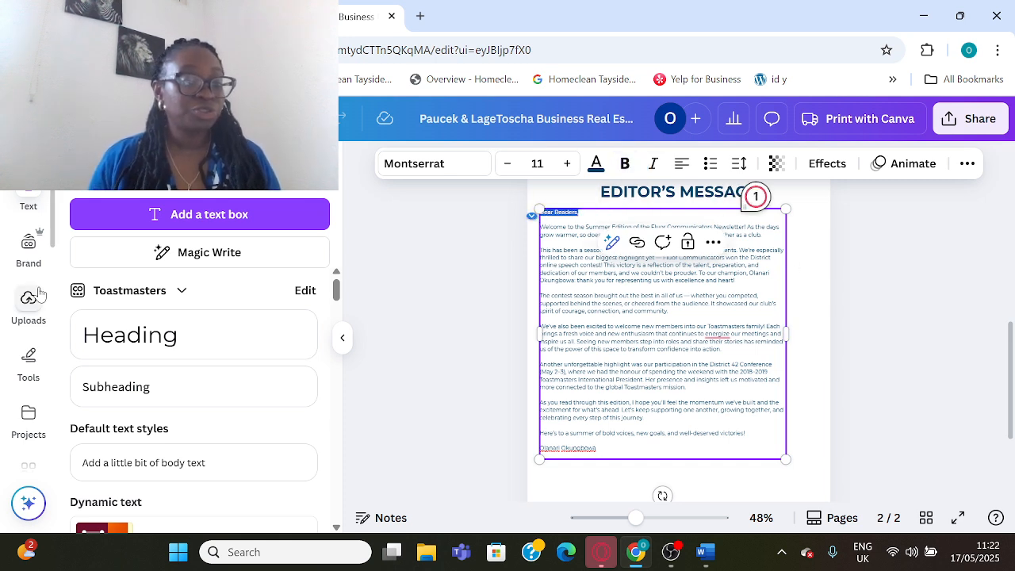
# Search the frame elements for a round frame and add the plain borderless circular one to the Editor's Message page
pyautogui.scroll(2, 32, 238)
pyautogui.click(35, 225)
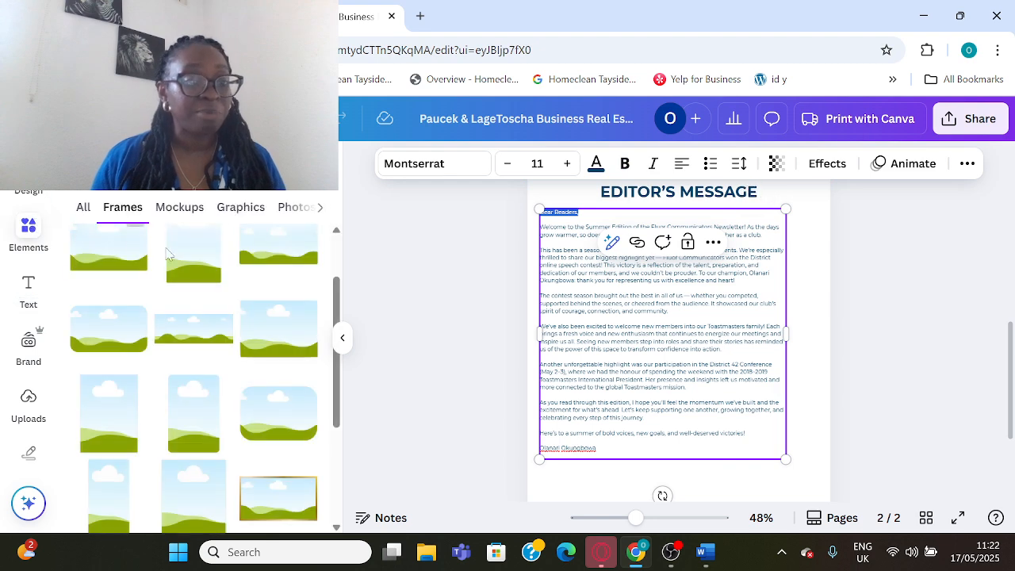
pyautogui.scroll(2, 199, 297)
pyautogui.click(174, 171)
pyautogui.press('Return')
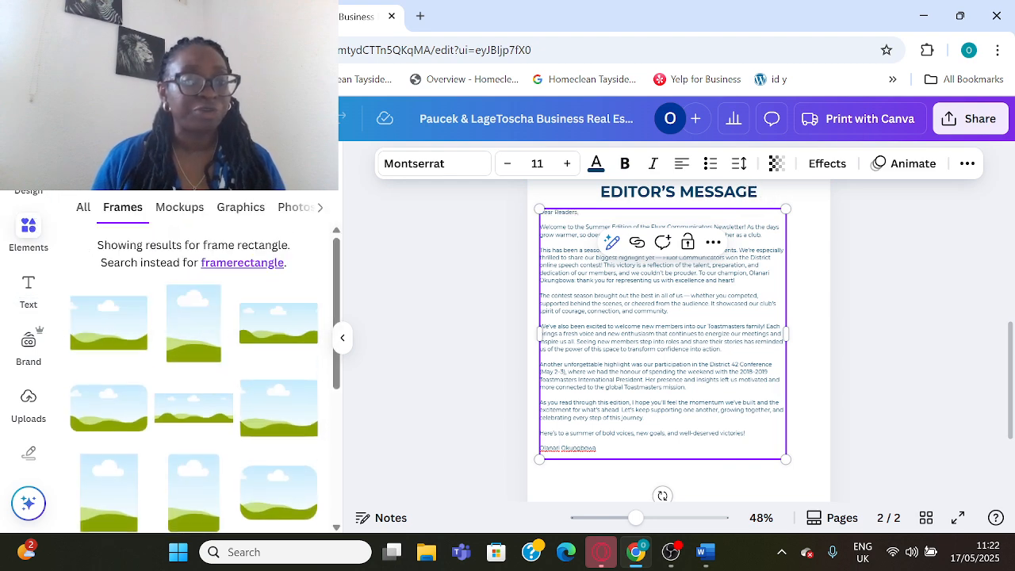
pyautogui.write('round fr')
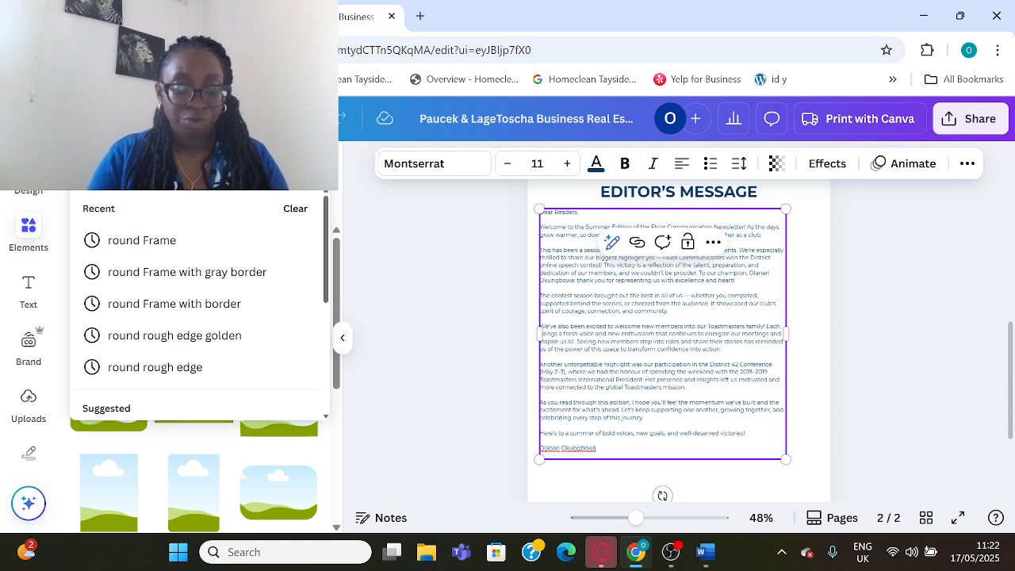
pyautogui.press('Return')
pyautogui.scroll(-1, 144, 302)
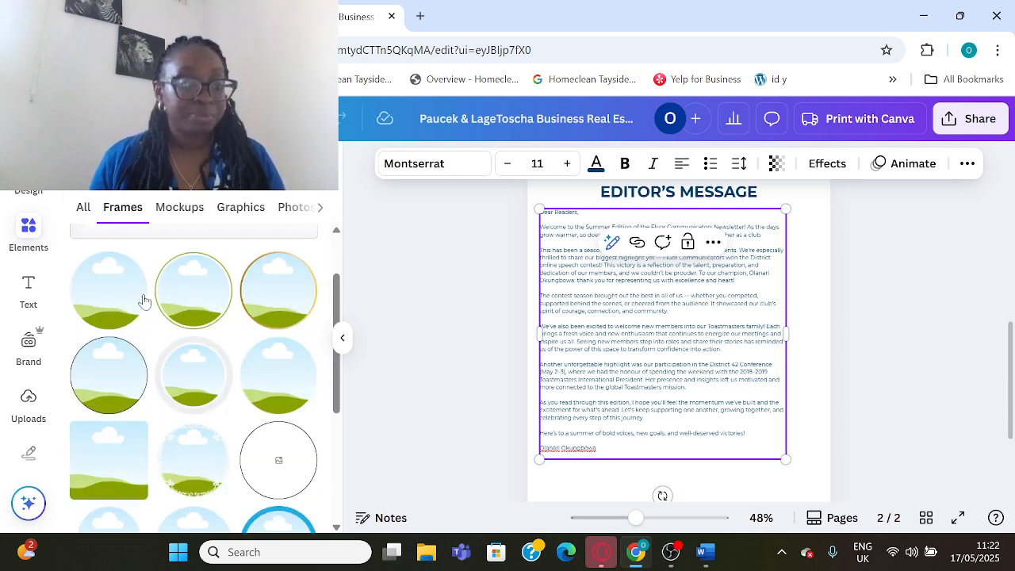
pyautogui.click(126, 315)
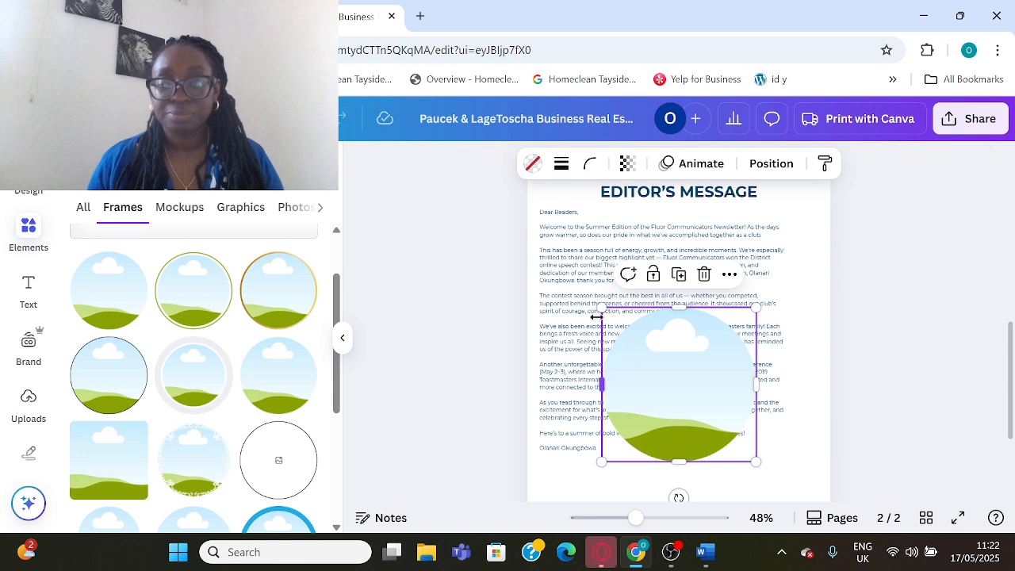
# Shrink the circular frame and place it at the upper right of the letter, overlapping the ends of the first paragraphs
pyautogui.moveTo(601, 308); pyautogui.dragTo(650, 356)
pyautogui.moveTo(704, 392); pyautogui.dragTo(755, 298)
pyautogui.moveTo(714, 230); pyautogui.dragTo(730, 247)
pyautogui.moveTo(782, 314); pyautogui.dragTo(775, 290)
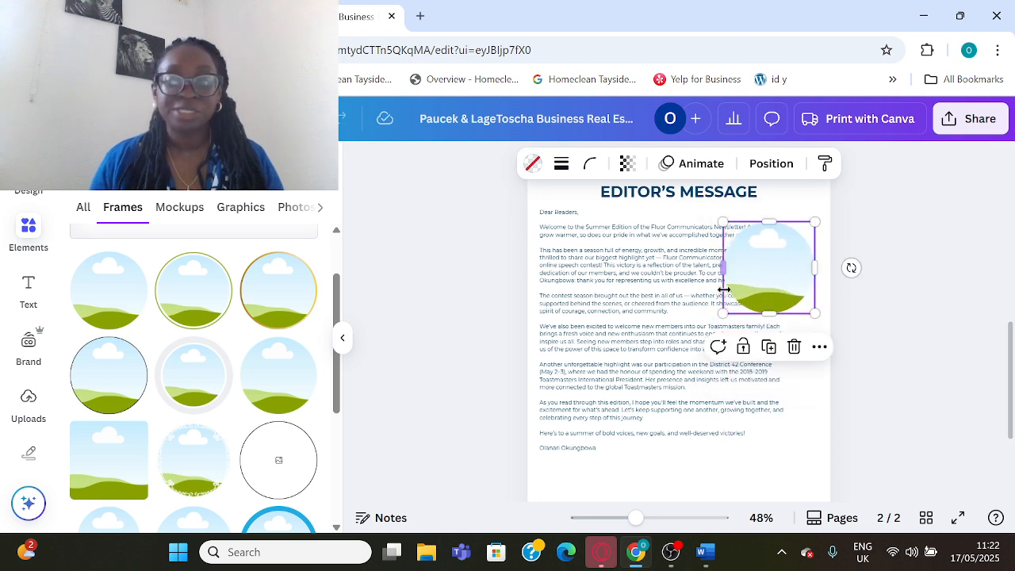
pyautogui.click(671, 318)
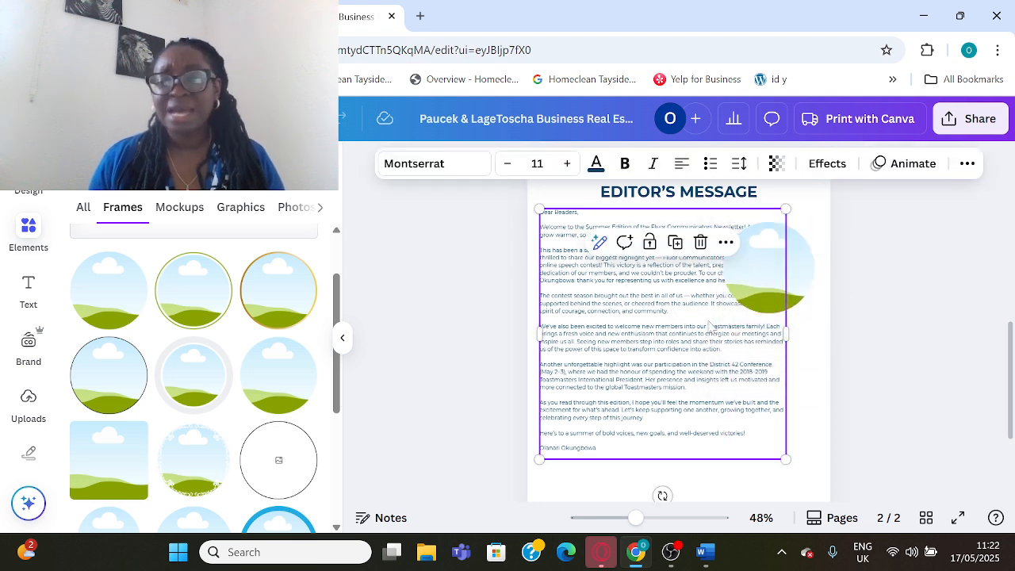
pyautogui.click(777, 279)
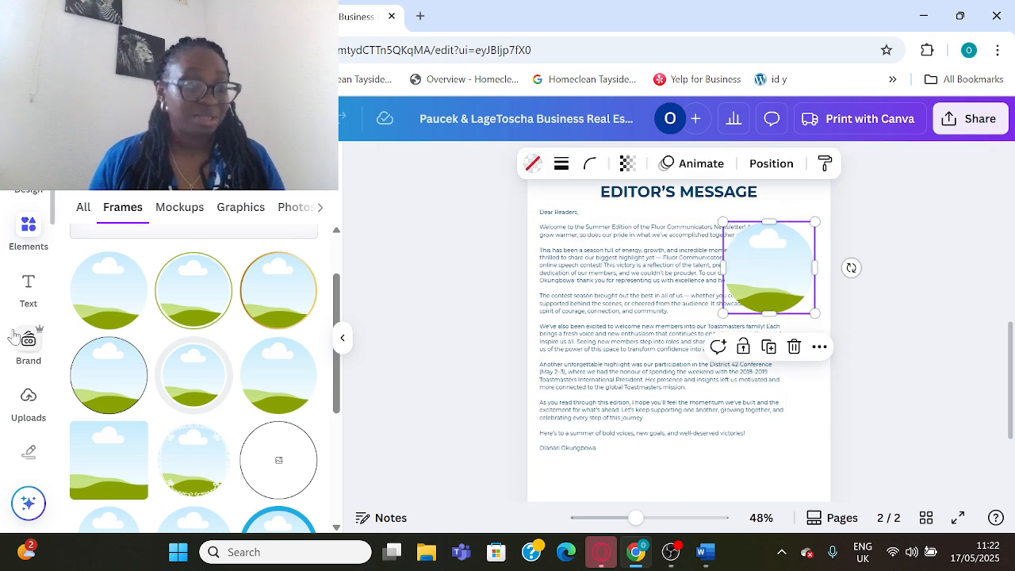
# Insert the portrait of the woman in the blue dress from the member photos folder, shrink it and place it into the circular frame
pyautogui.scroll(-5, 24, 337)
pyautogui.scroll(-8, 24, 337)
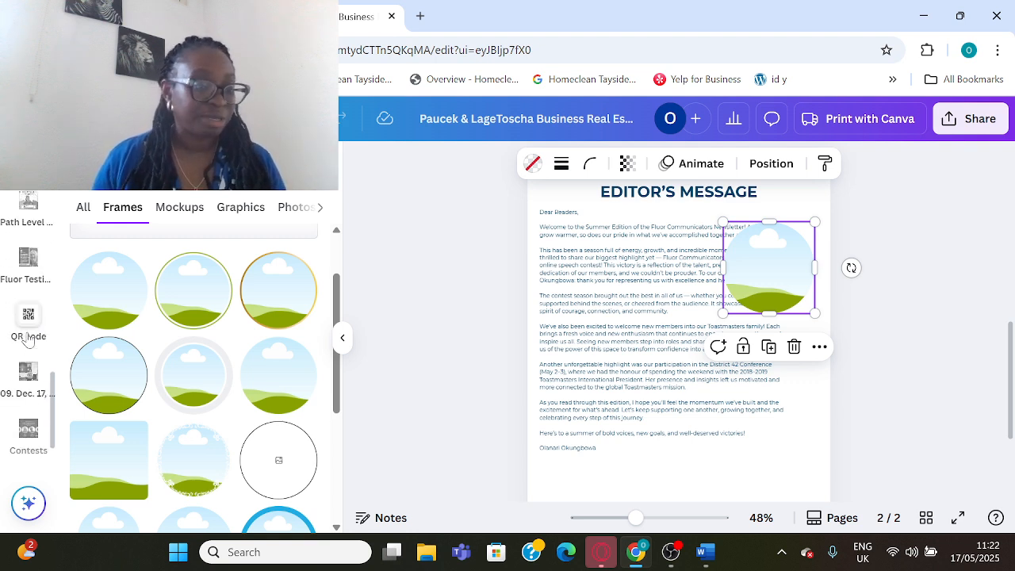
pyautogui.scroll(-2, 27, 339)
pyautogui.click(30, 355)
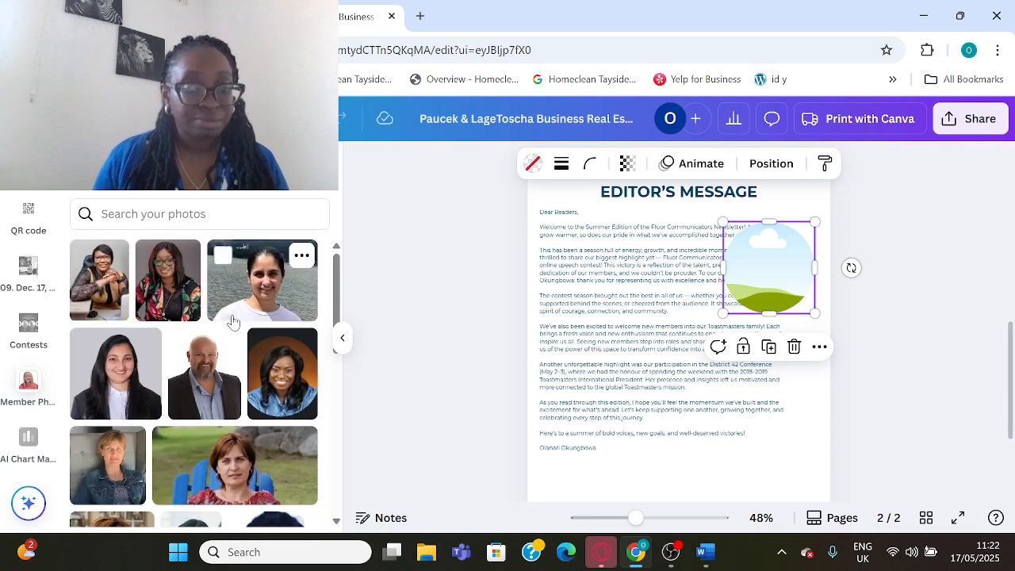
pyautogui.scroll(-1, 232, 321)
pyautogui.scroll(1, 222, 317)
pyautogui.scroll(-1, 184, 316)
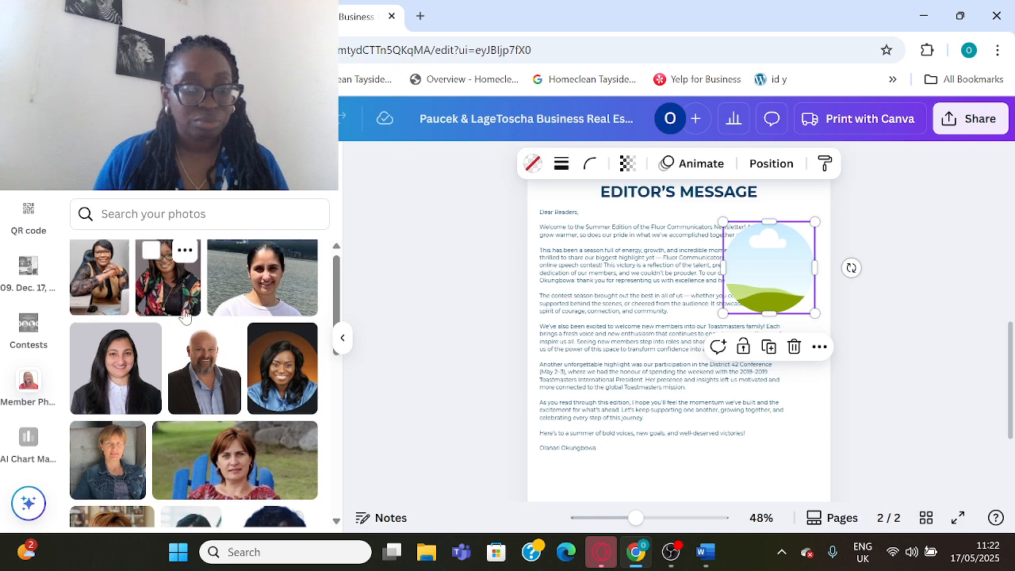
pyautogui.scroll(-5, 186, 317)
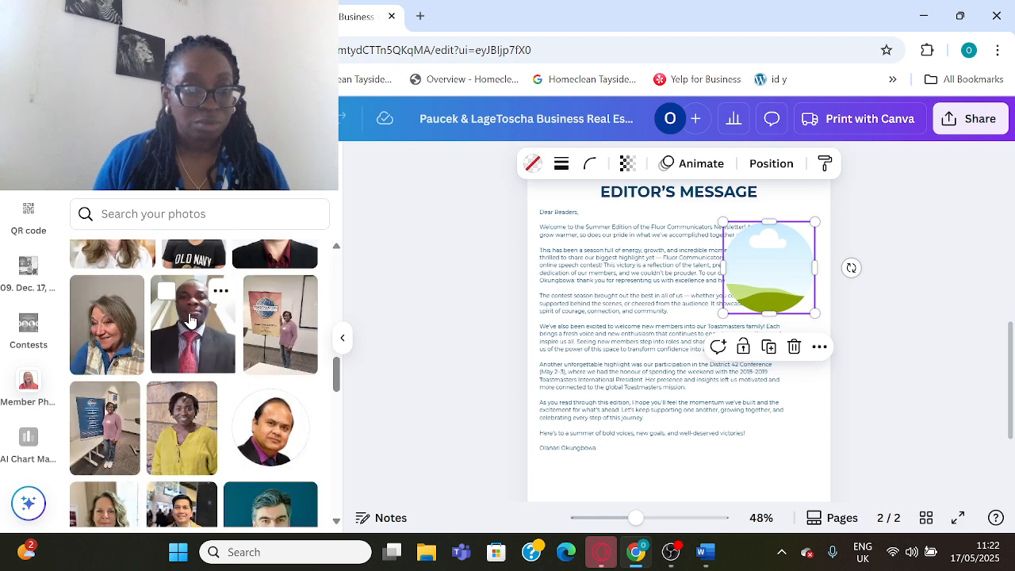
pyautogui.scroll(-10, 191, 321)
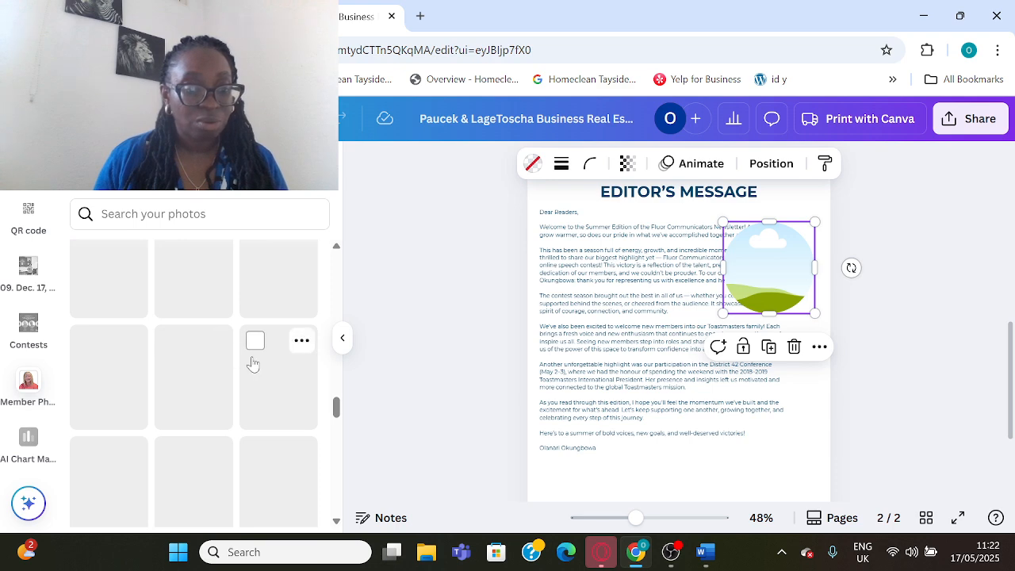
pyautogui.scroll(-5, 238, 368)
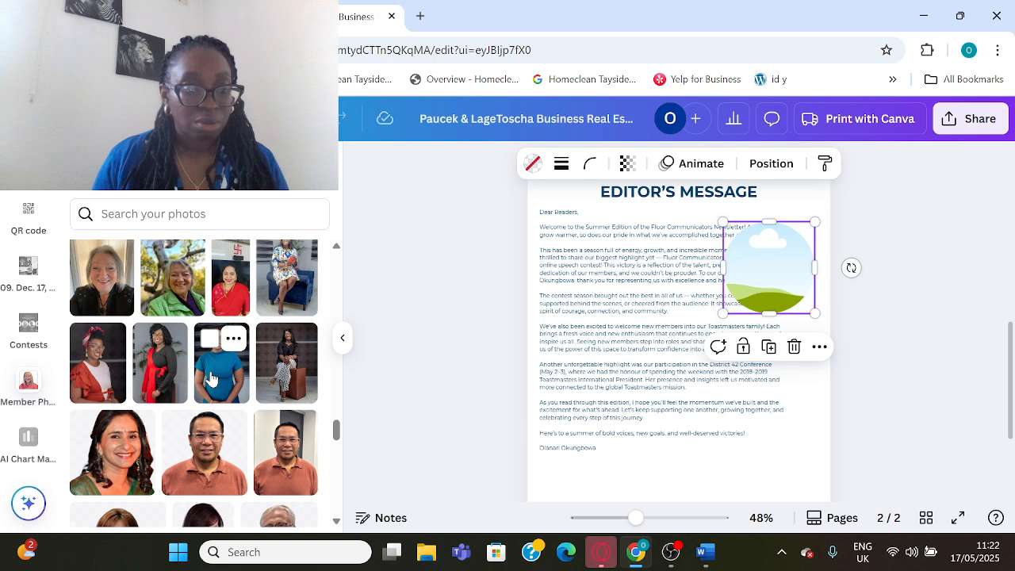
pyautogui.click(210, 380)
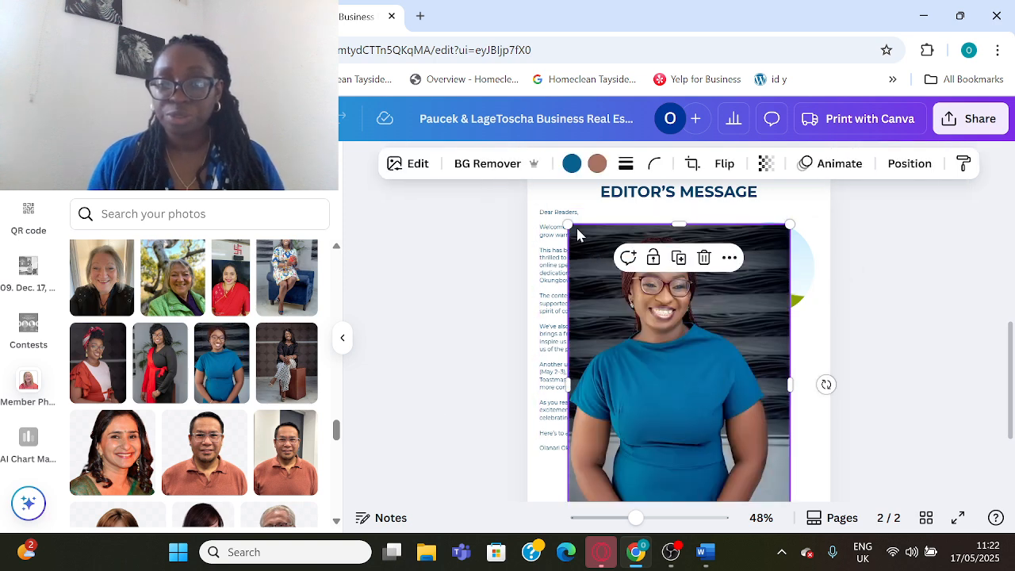
pyautogui.moveTo(568, 224); pyautogui.dragTo(708, 424)
pyautogui.moveTo(756, 465); pyautogui.dragTo(774, 352)
# Enlarge and reposition the portrait within the circular frame so the head and shoulders fill the circle, and finish the crop
pyautogui.doubleClick(773, 278)
pyautogui.moveTo(816, 220); pyautogui.dragTo(837, 191)
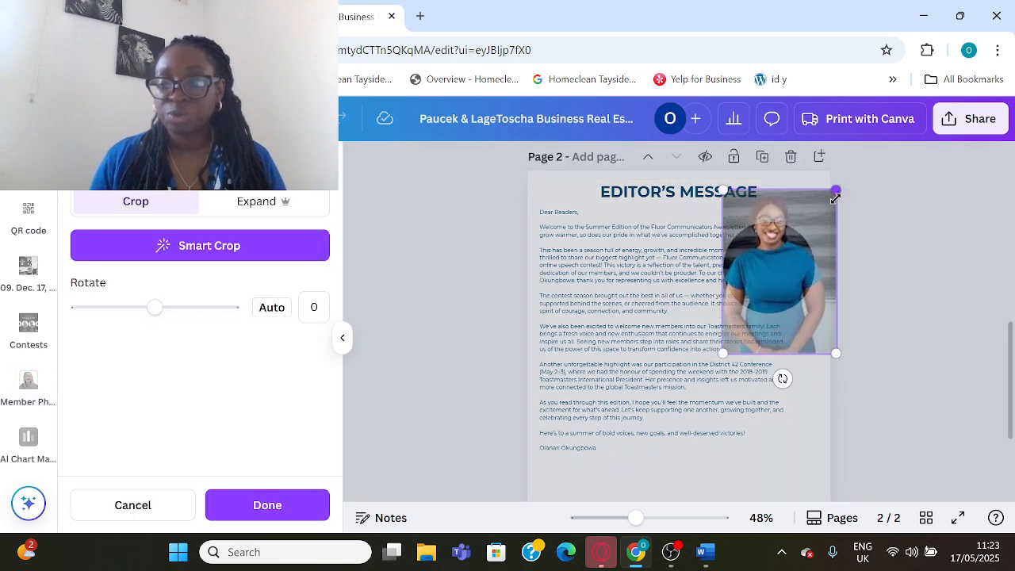
pyautogui.moveTo(755, 271); pyautogui.dragTo(758, 344)
pyautogui.moveTo(723, 222); pyautogui.dragTo(710, 209)
pyautogui.moveTo(758, 249); pyautogui.dragTo(762, 274)
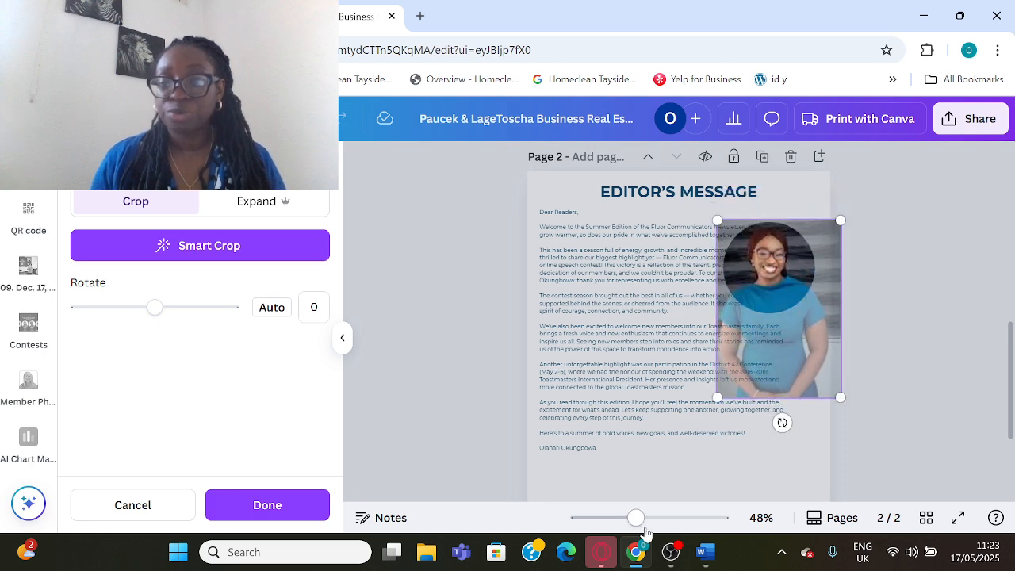
pyautogui.moveTo(636, 517); pyautogui.dragTo(613, 518)
pyautogui.click(848, 407)
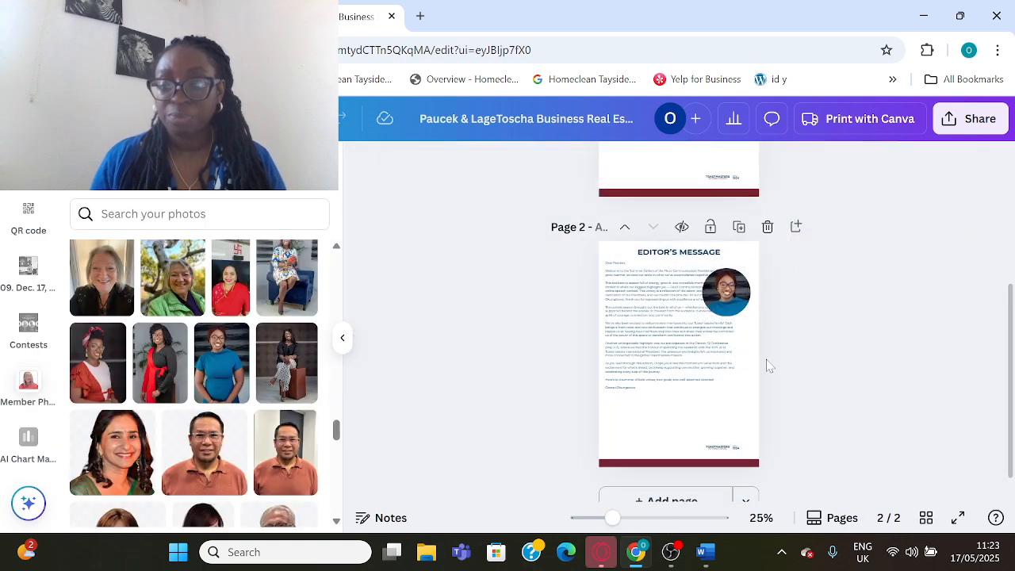
# Move the letter slightly down and break the first paragraph's lines after "Communicators" and before "we've" to clear the portrait
pyautogui.moveTo(613, 520); pyautogui.dragTo(639, 518)
pyautogui.click(705, 229)
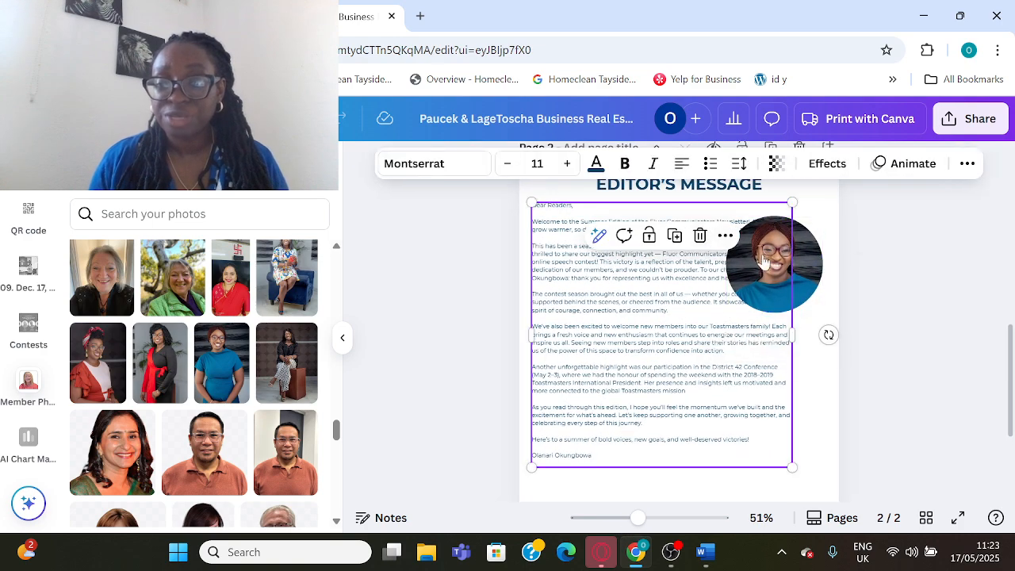
pyautogui.moveTo(771, 261)
pyautogui.mouseDown()
pyautogui.moveTo(777, 268)
pyautogui.moveTo(764, 235)
pyautogui.moveTo(761, 267)
pyautogui.mouseUp()
pyautogui.click(719, 236)
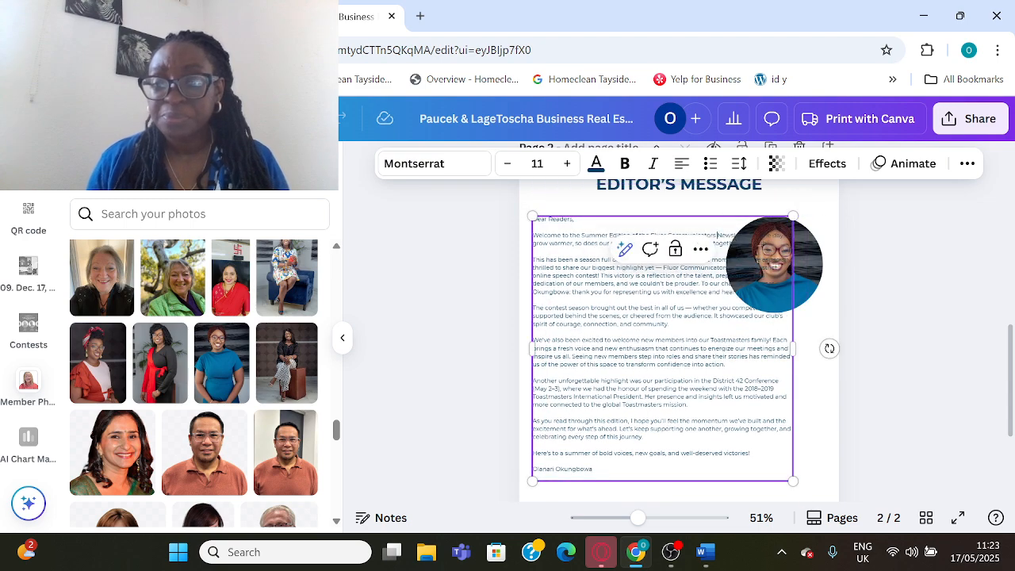
pyautogui.press('Return')
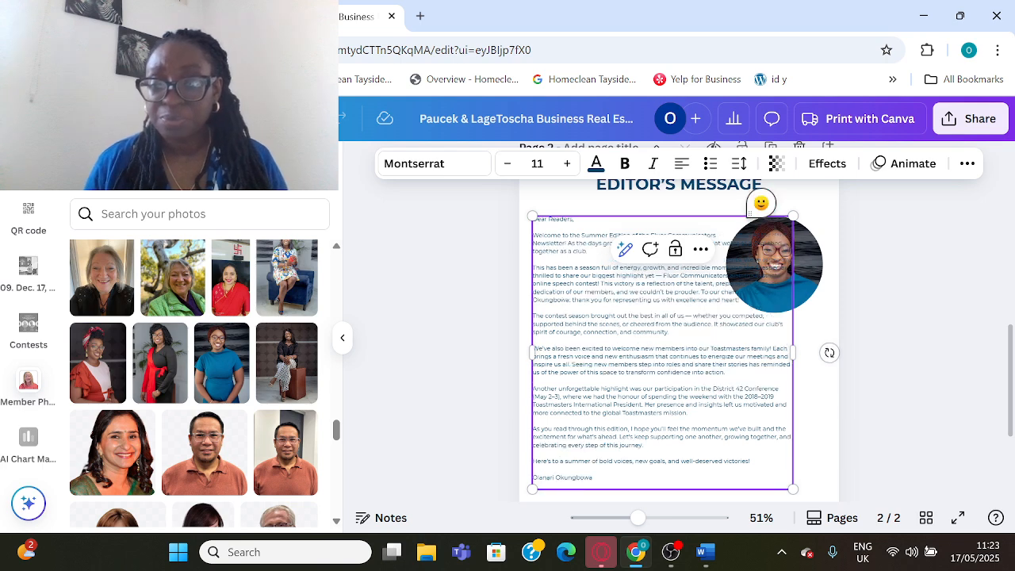
pyautogui.press('Escape')
pyautogui.press('Escape')
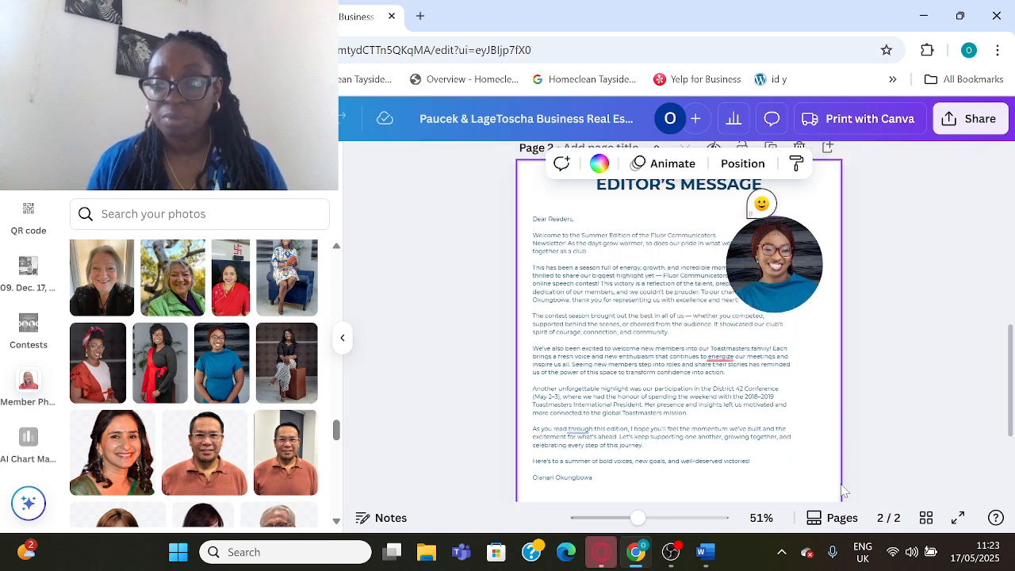
pyautogui.click(698, 242)
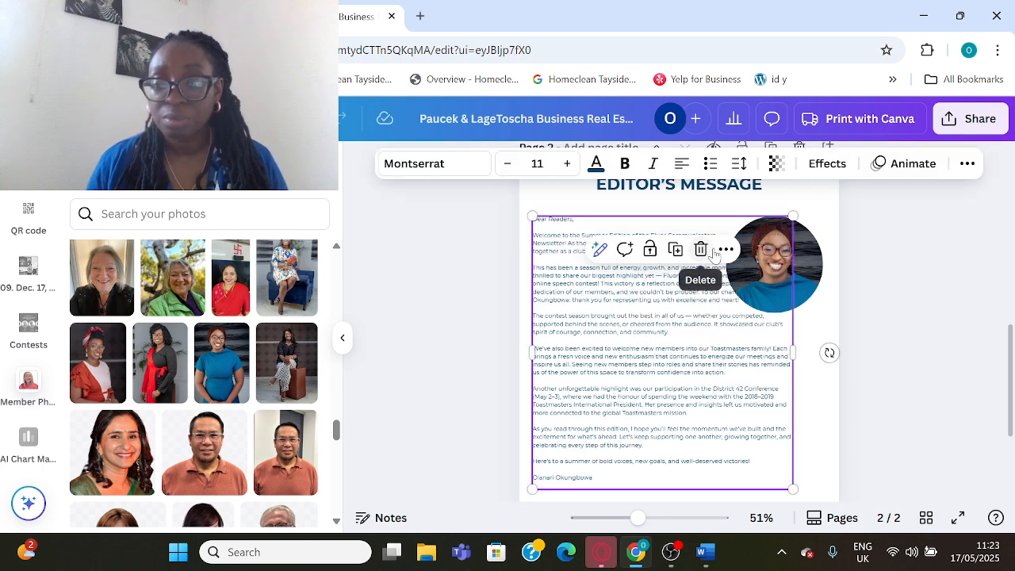
# Insert line breaks throughout the second paragraph of the letter so its lines end before the circular portrait
pyautogui.click(679, 283)
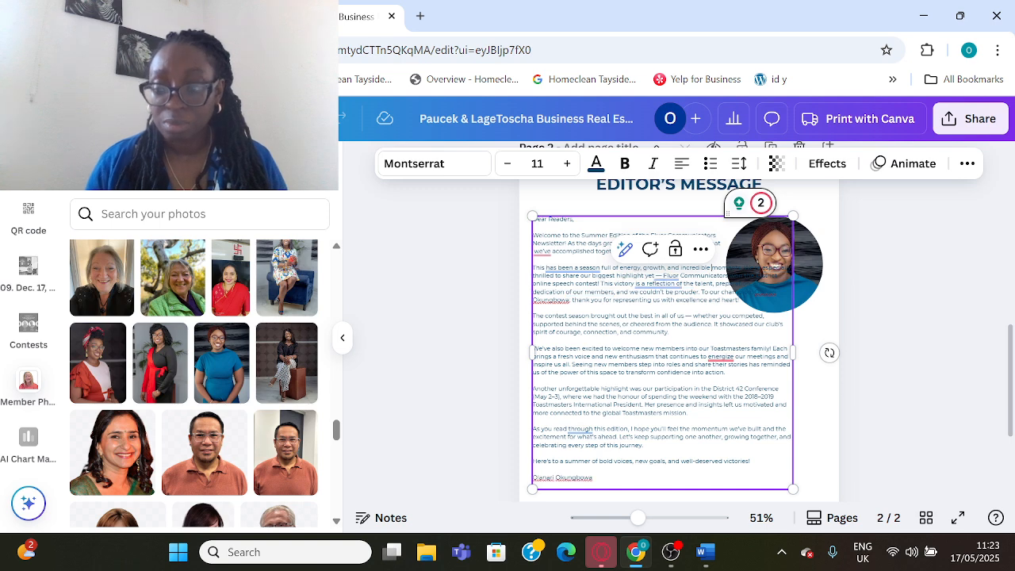
pyautogui.press('Return')
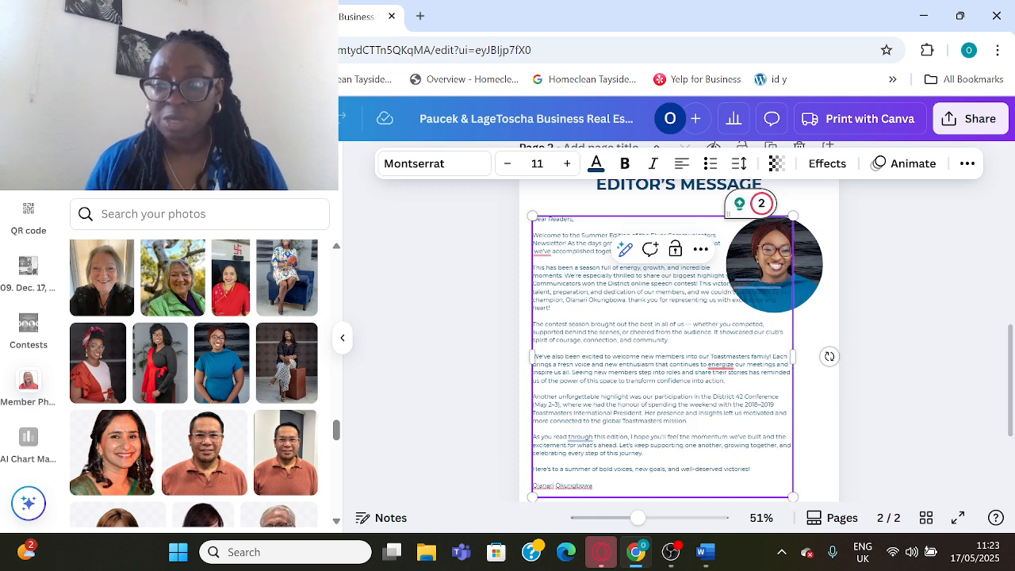
pyautogui.press('Return')
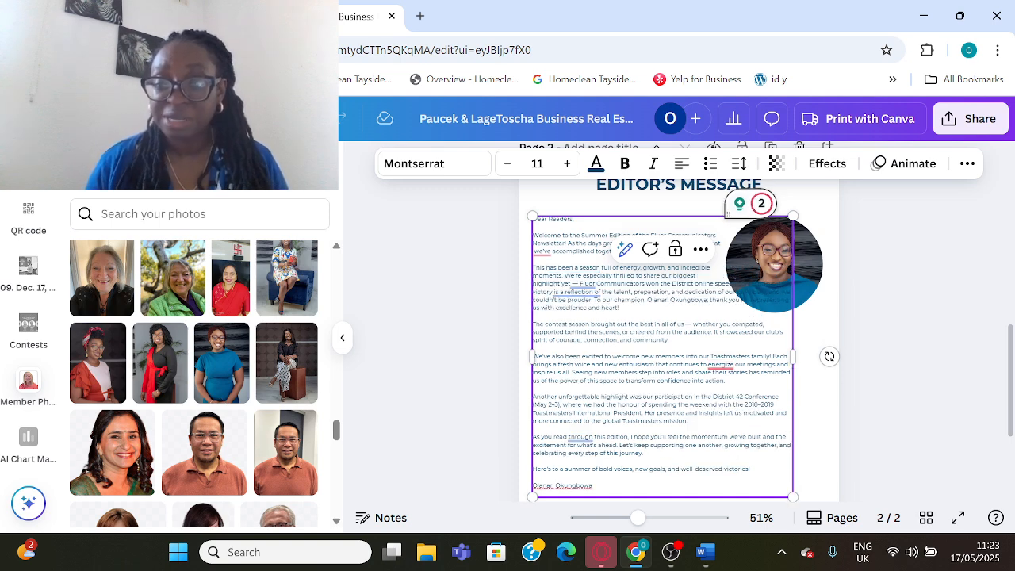
pyautogui.press('Return')
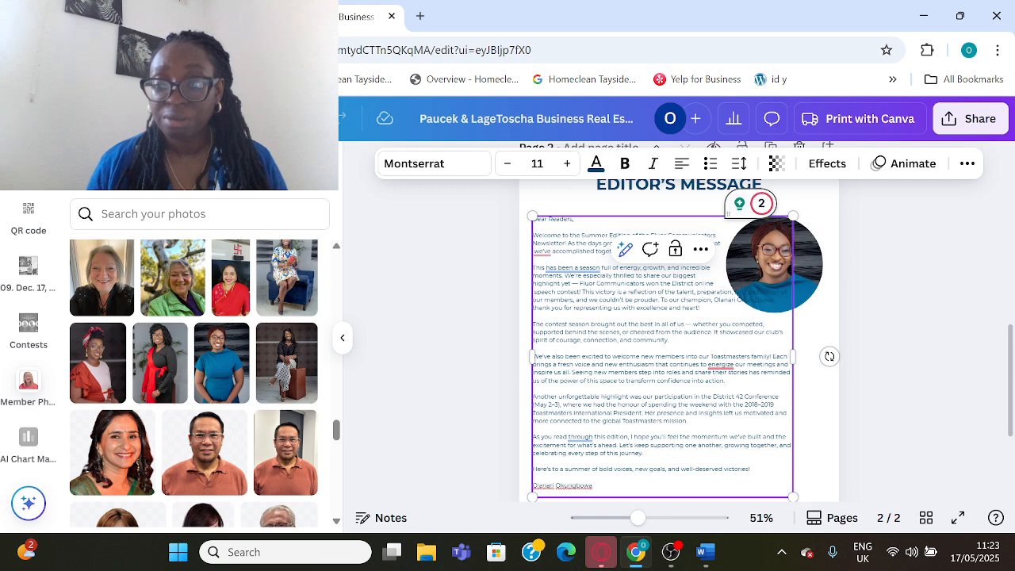
pyautogui.press('BackSpace')
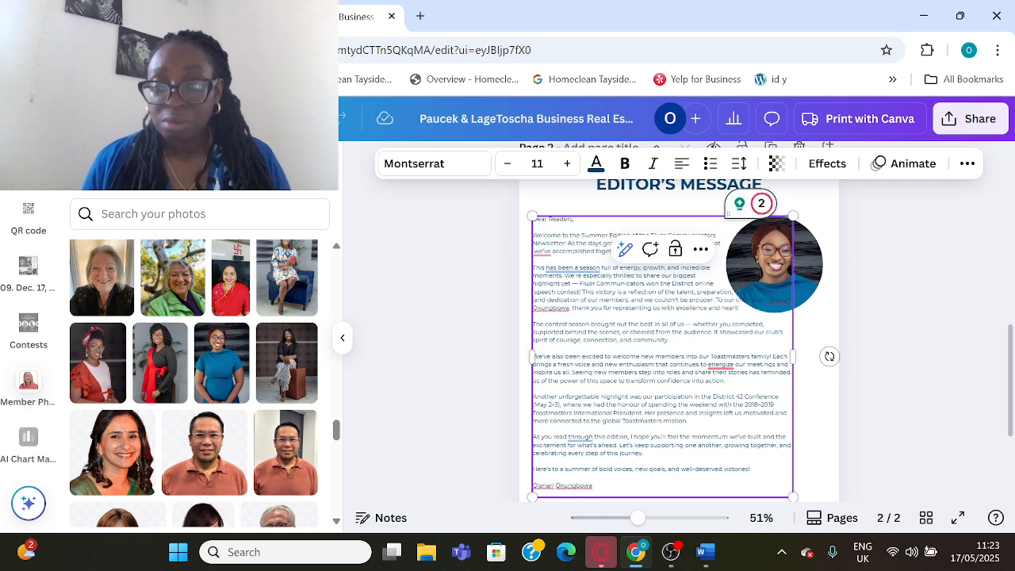
pyautogui.press('Return')
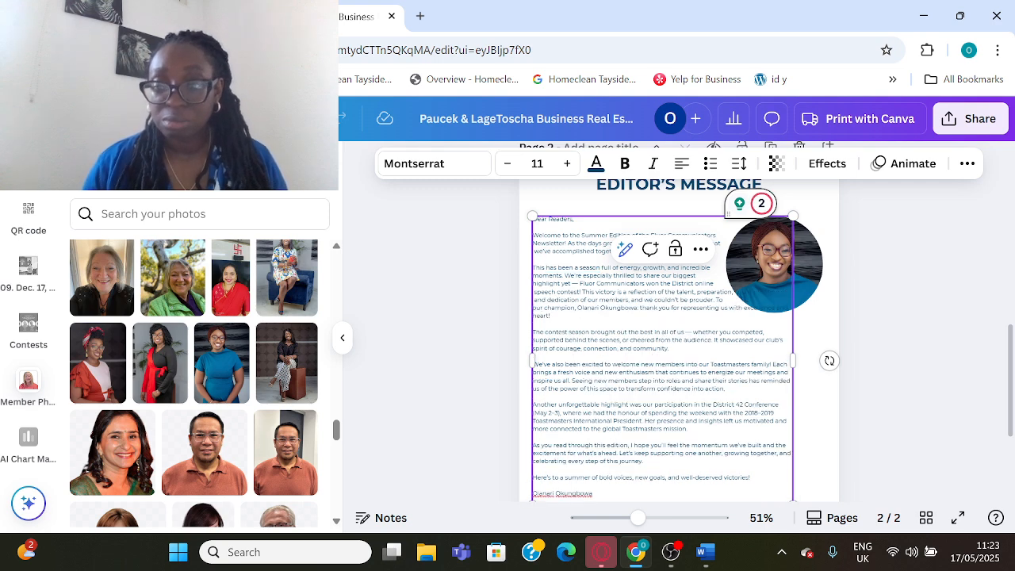
pyautogui.press('Return')
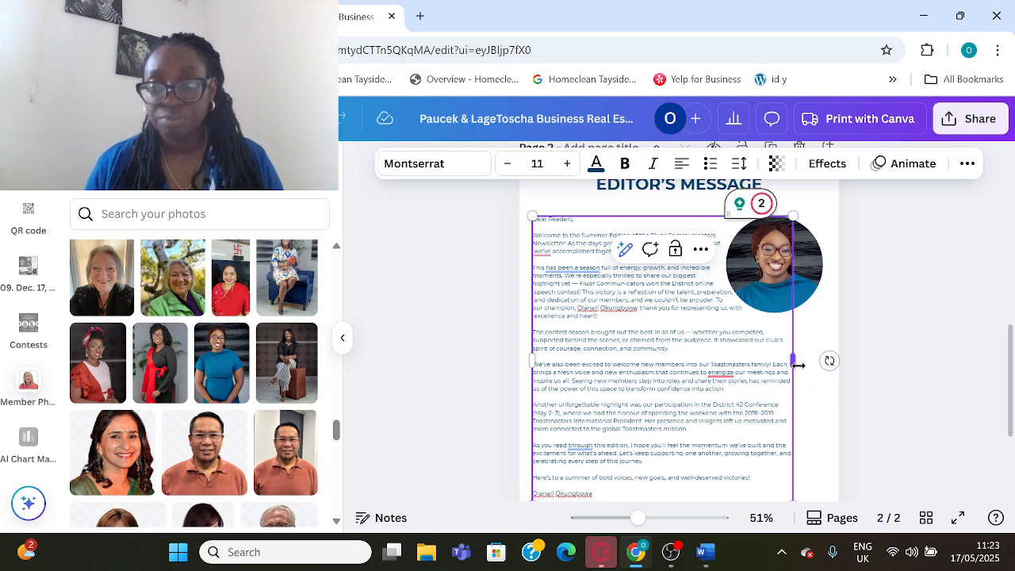
# Widen the letter's text box so its edge lines up with the outer edge of the portrait
pyautogui.moveTo(795, 365); pyautogui.dragTo(829, 370)
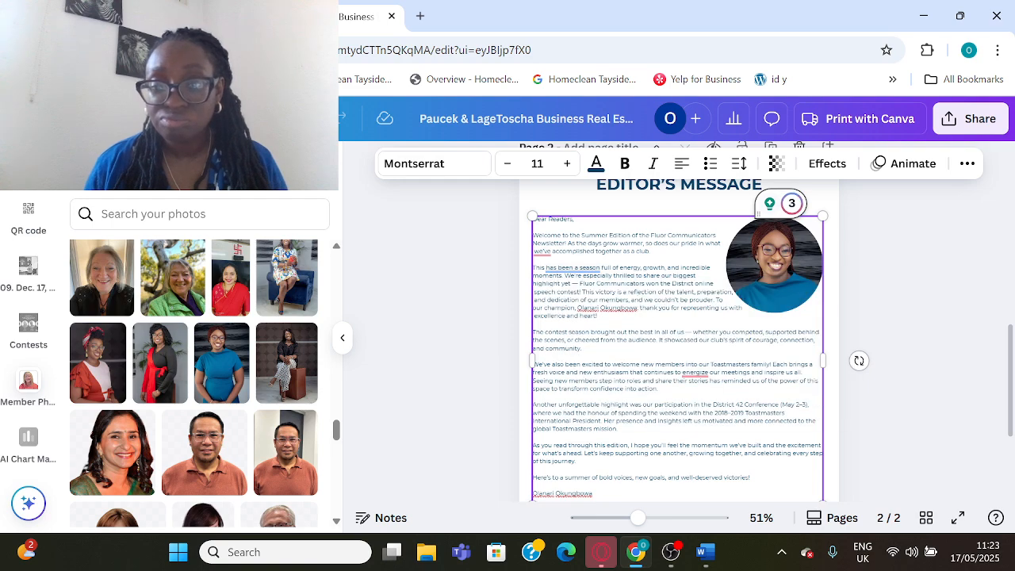
pyautogui.scroll(-1, 638, 292)
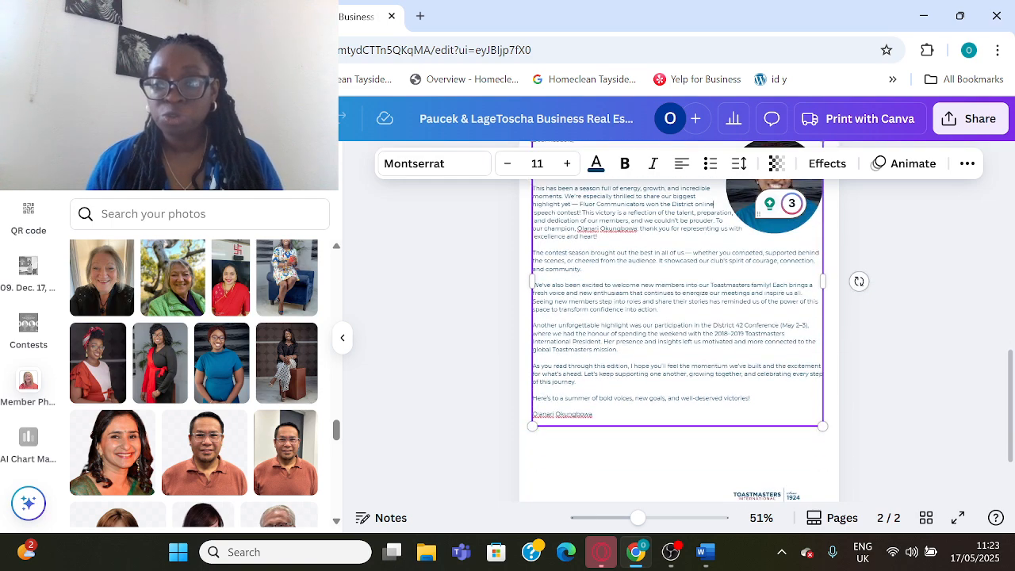
pyautogui.scroll(2, 836, 317)
pyautogui.scroll(1, 898, 344)
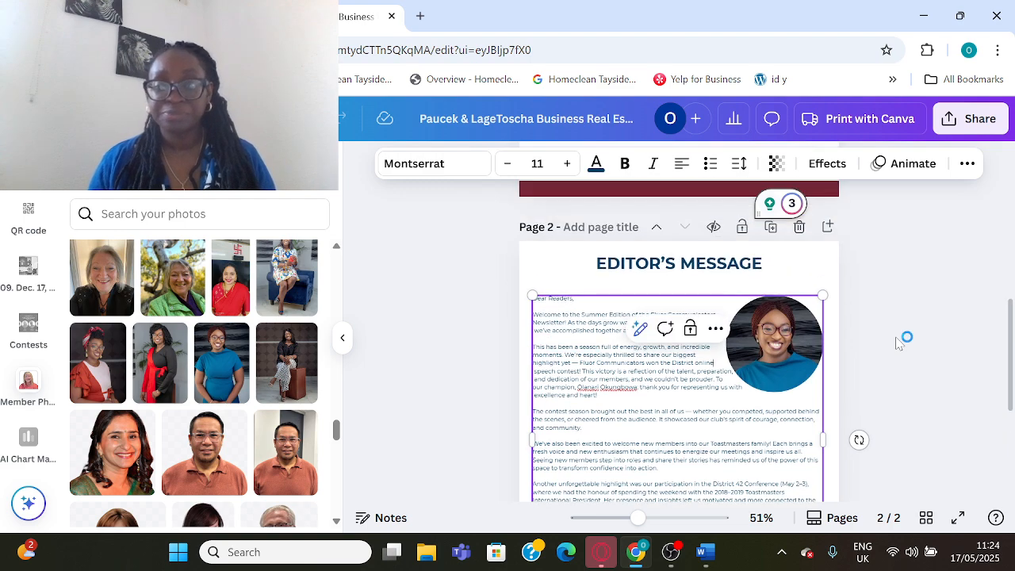
# Search all elements for "seperating lines"
pyautogui.click(682, 264)
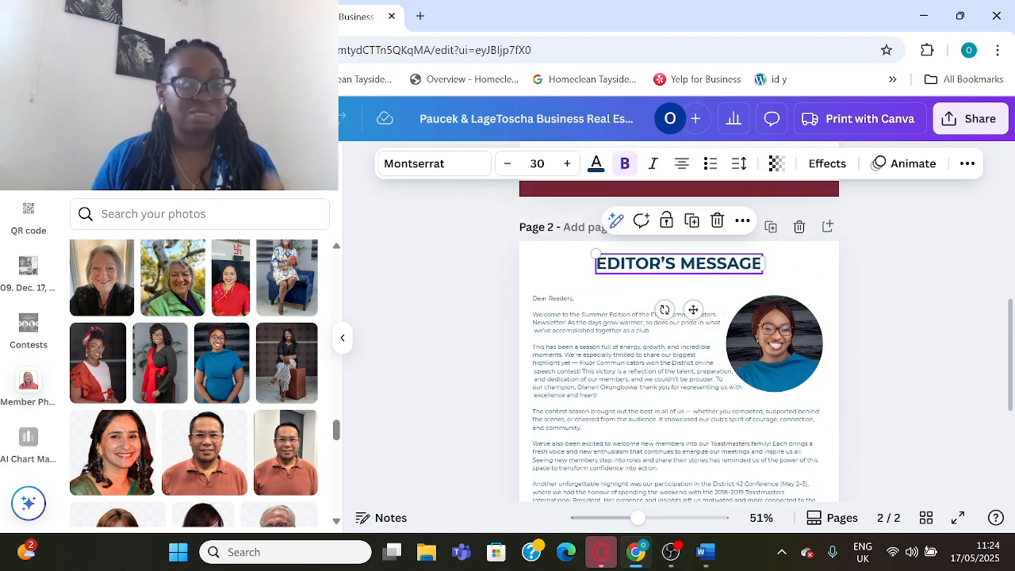
pyautogui.scroll(5, 32, 267)
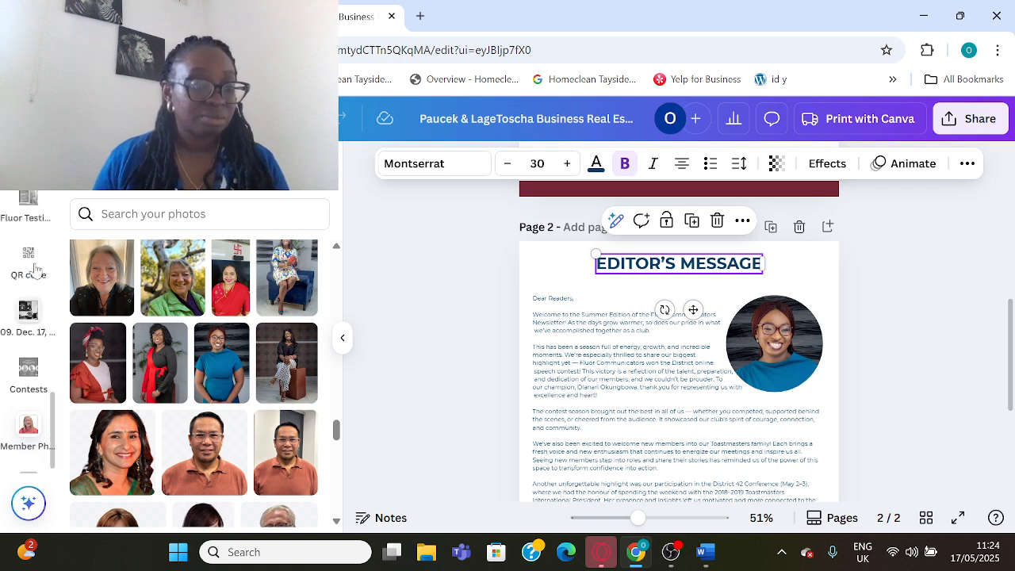
pyautogui.scroll(1, 33, 268)
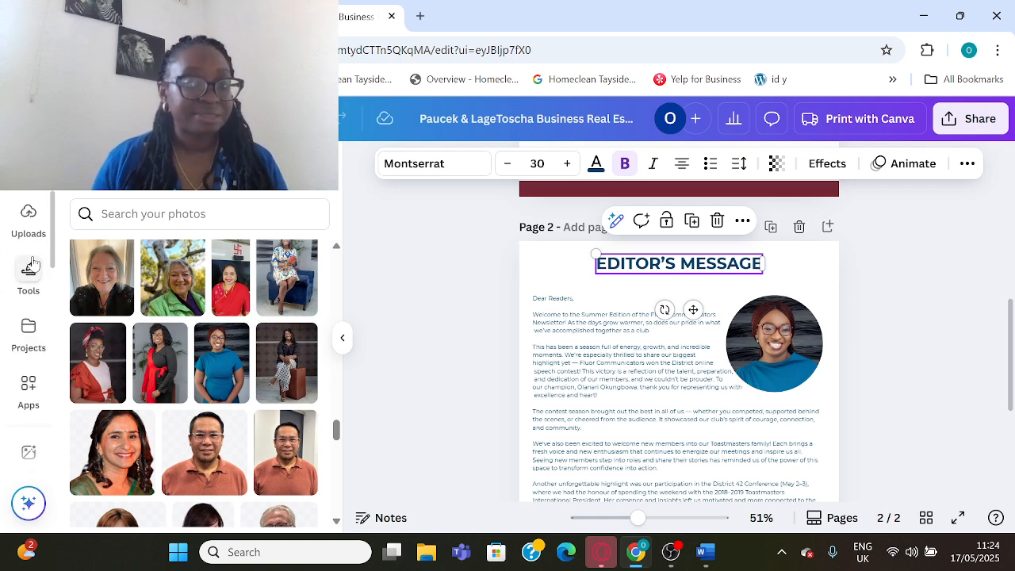
pyautogui.scroll(2, 32, 263)
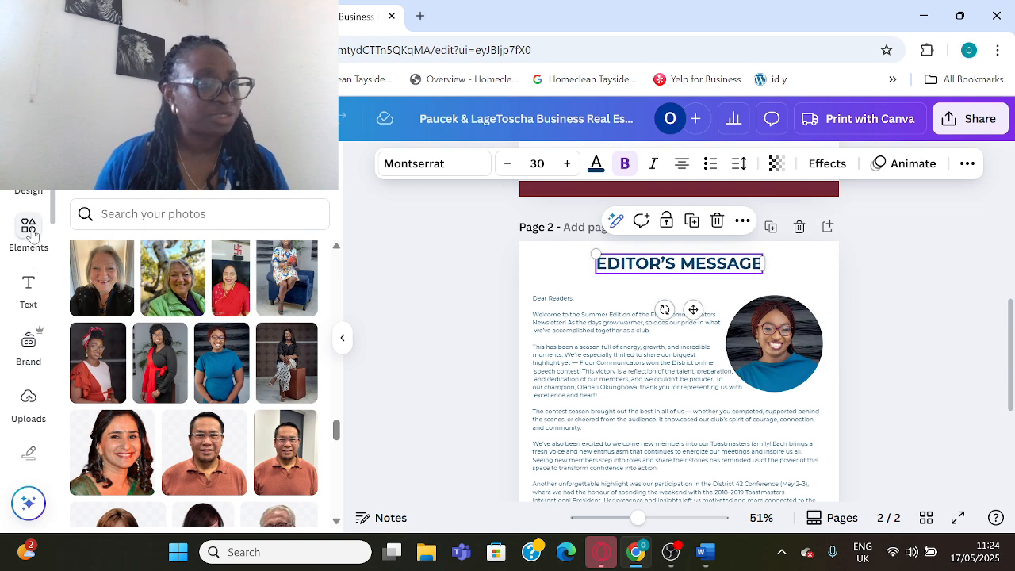
pyautogui.click(30, 232)
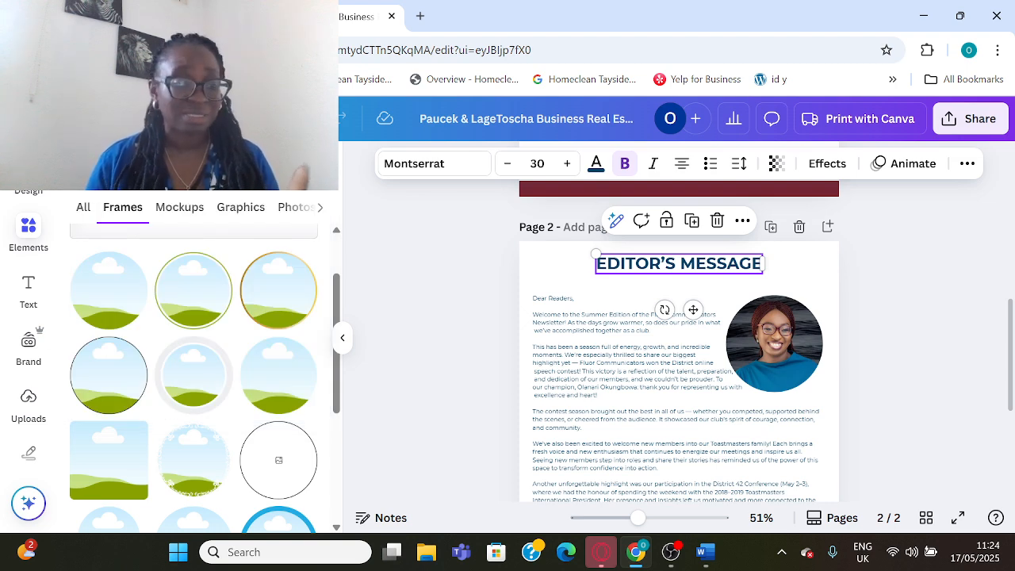
pyautogui.write('sep')
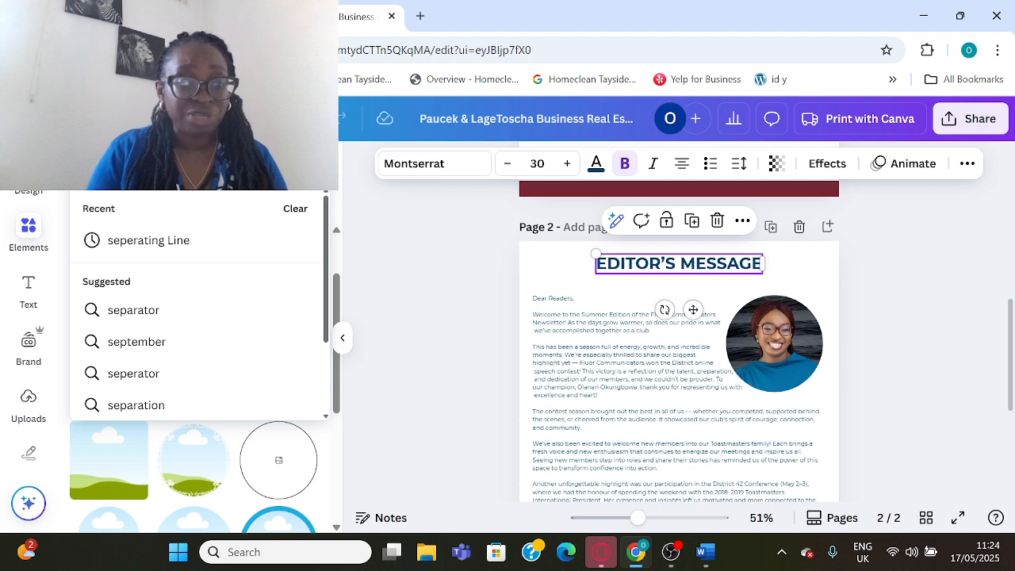
pyautogui.write('erating lines')
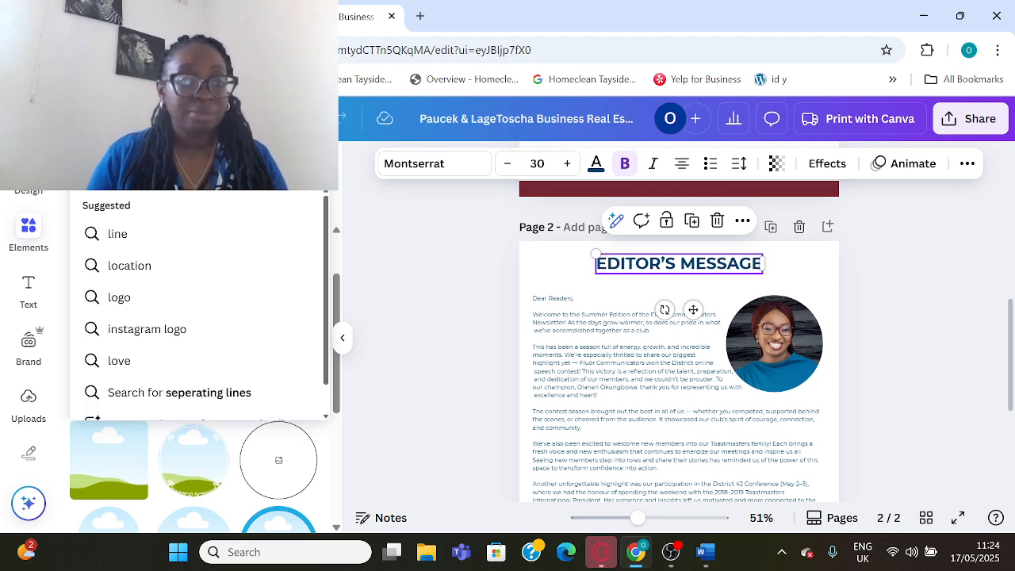
pyautogui.press('Return')
pyautogui.click(84, 219)
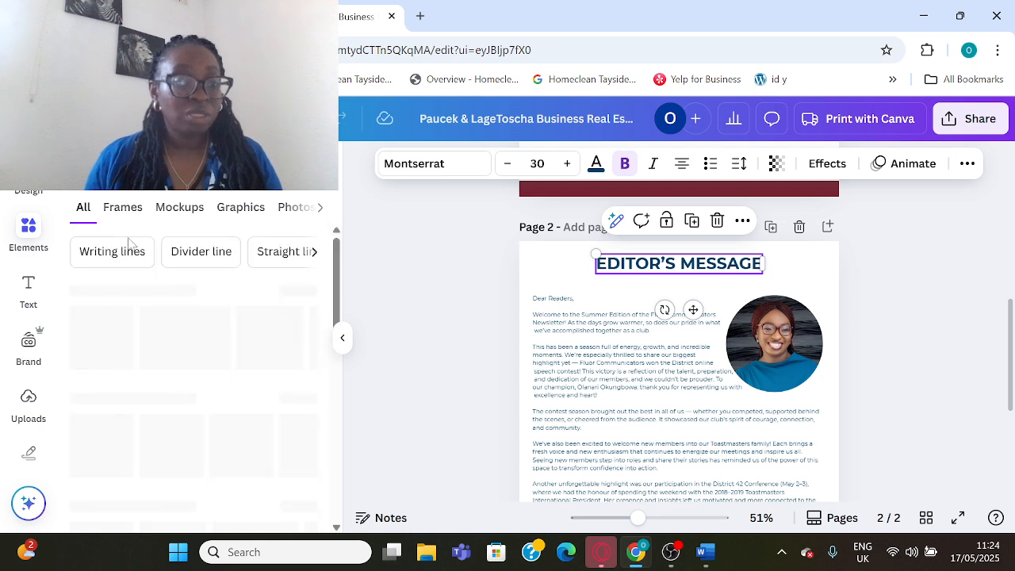
# Add the thin separator graphic with the central double diamond and place it centred beneath the EDITOR'S MESSAGE heading
pyautogui.scroll(-1, 294, 346)
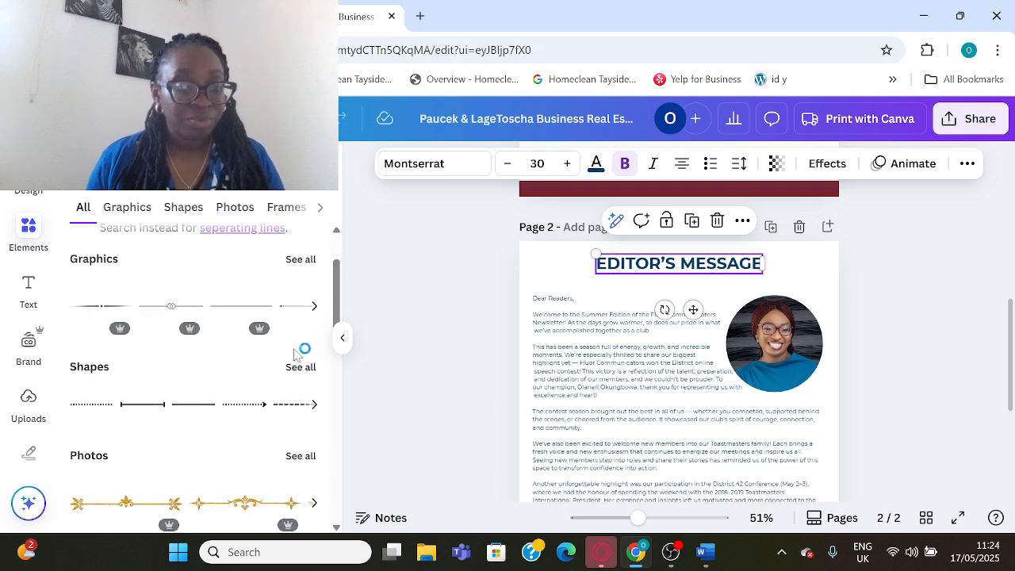
pyautogui.click(307, 263)
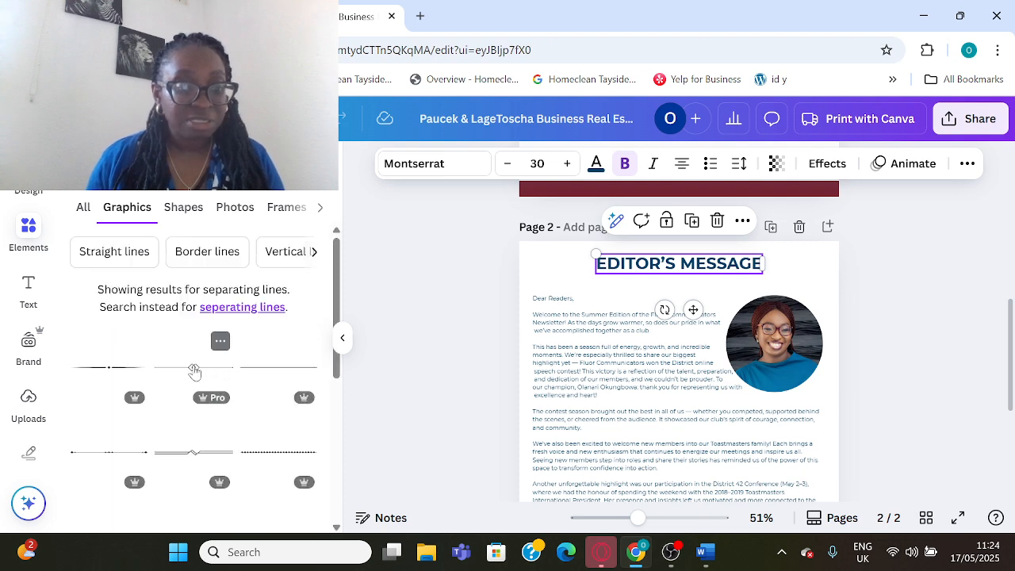
pyautogui.click(194, 372)
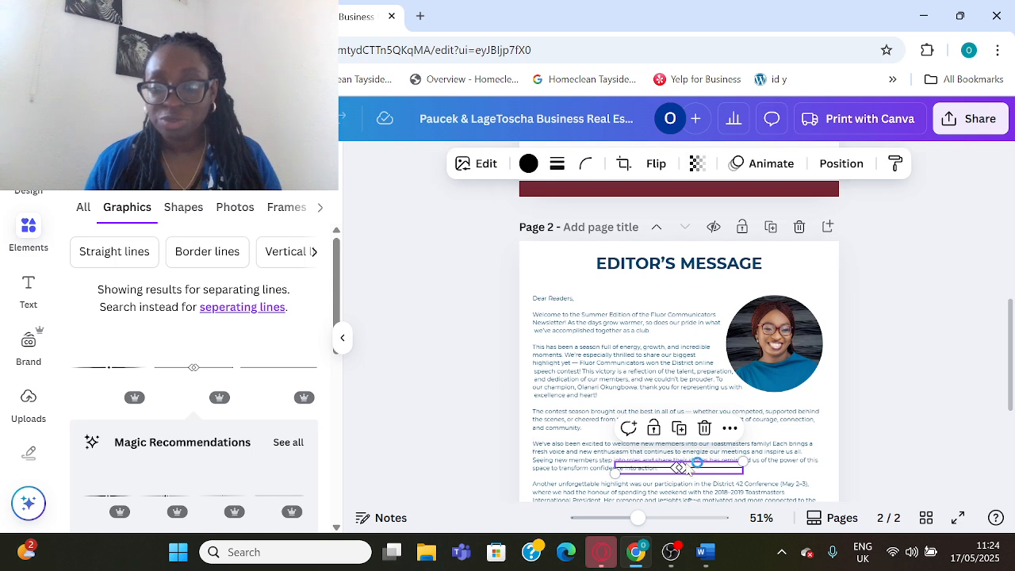
pyautogui.moveTo(694, 468); pyautogui.dragTo(687, 278)
pyautogui.click(936, 322)
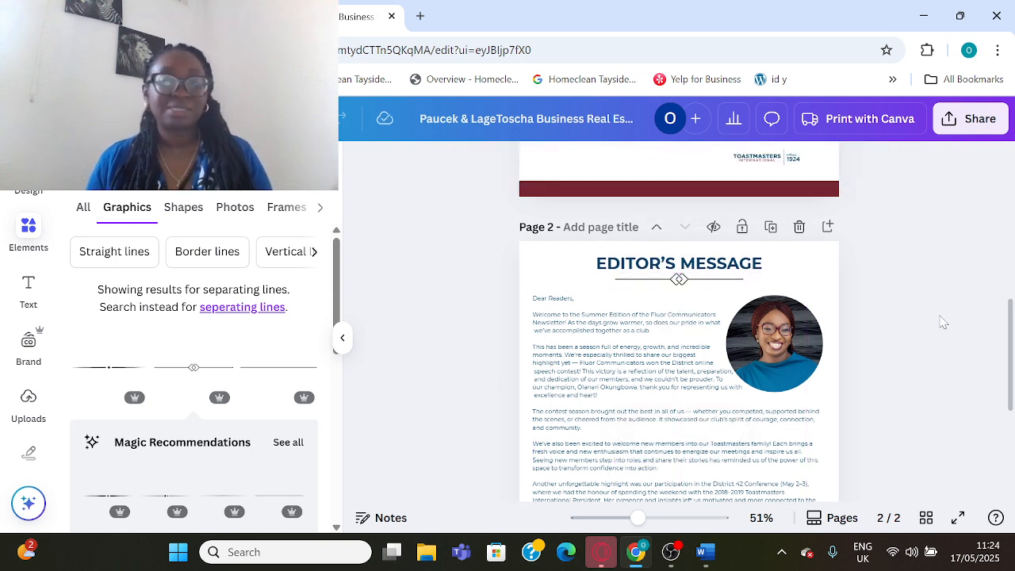
# Recolour the separator line with the maroon from the Toastmasters brand palette
pyautogui.click(681, 280)
pyautogui.click(528, 163)
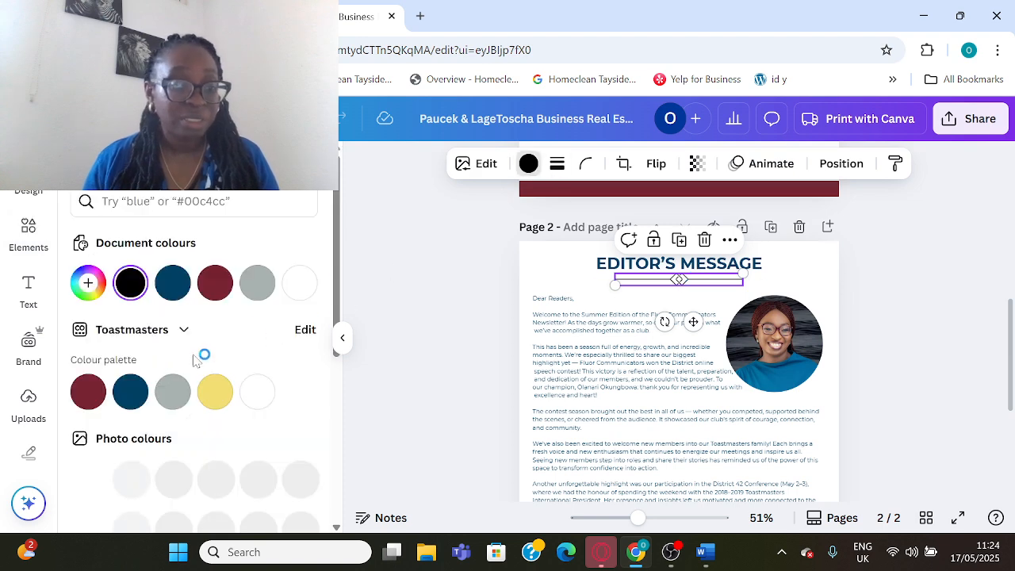
pyautogui.click(89, 392)
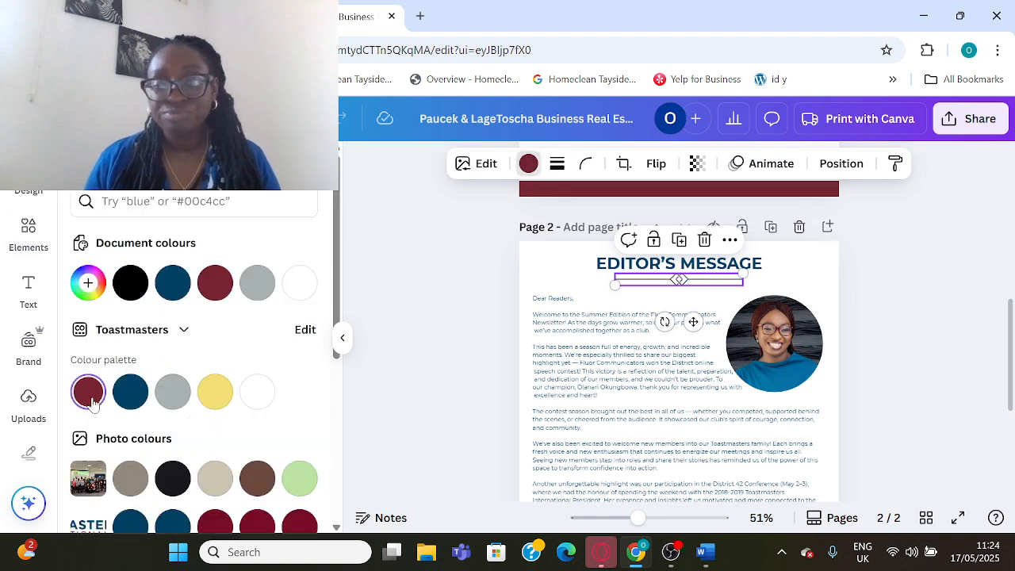
pyautogui.click(895, 371)
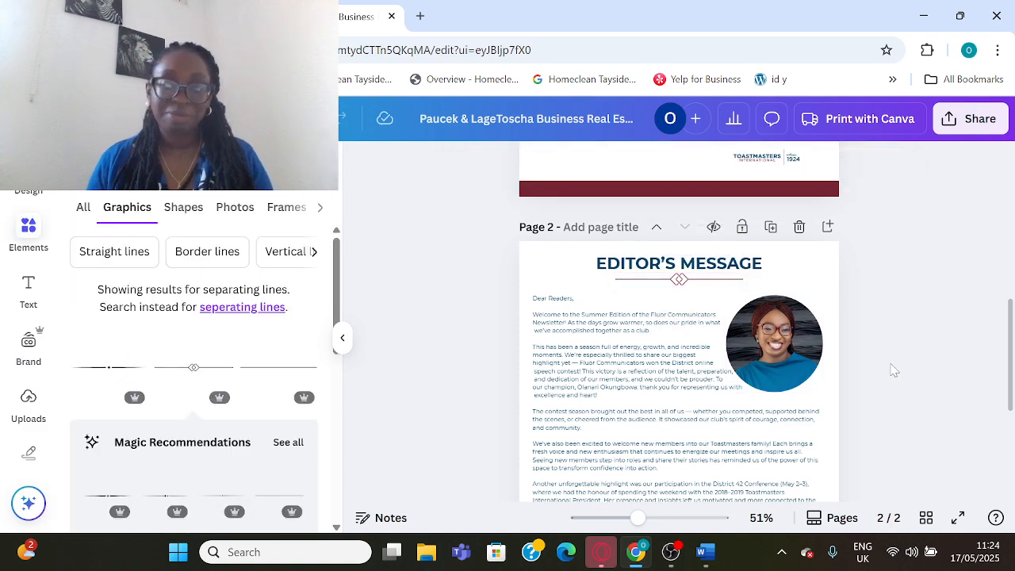
# Duplicate the Editor's Message page and select the heading on the copy
pyautogui.scroll(-4, 898, 365)
pyautogui.scroll(4, 898, 364)
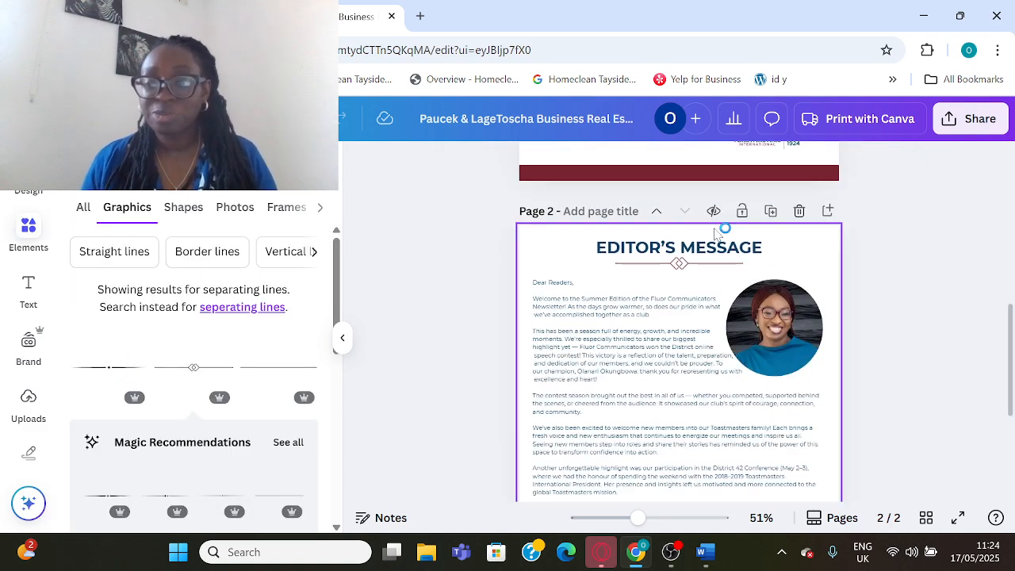
pyautogui.click(775, 214)
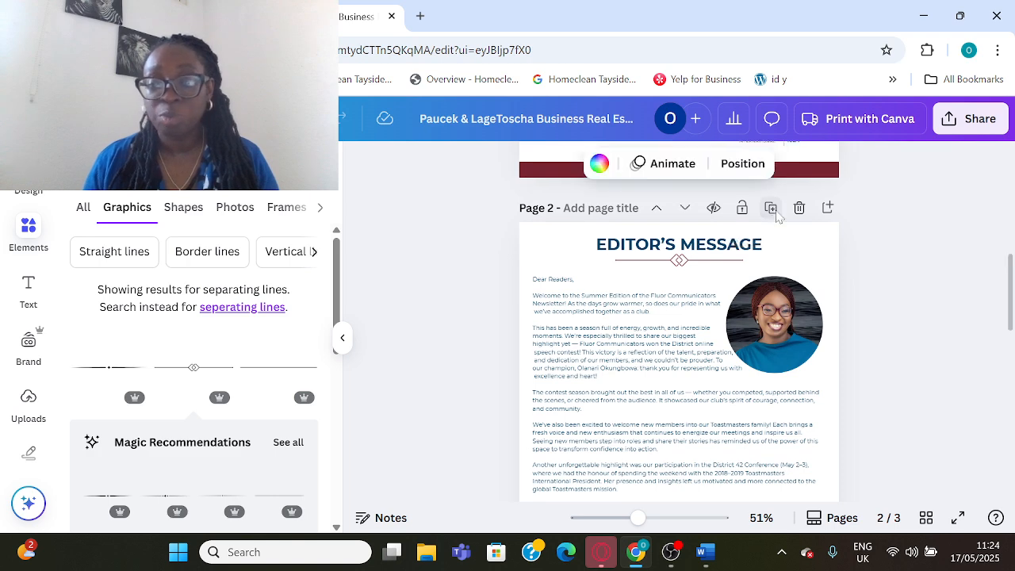
pyautogui.click(700, 255)
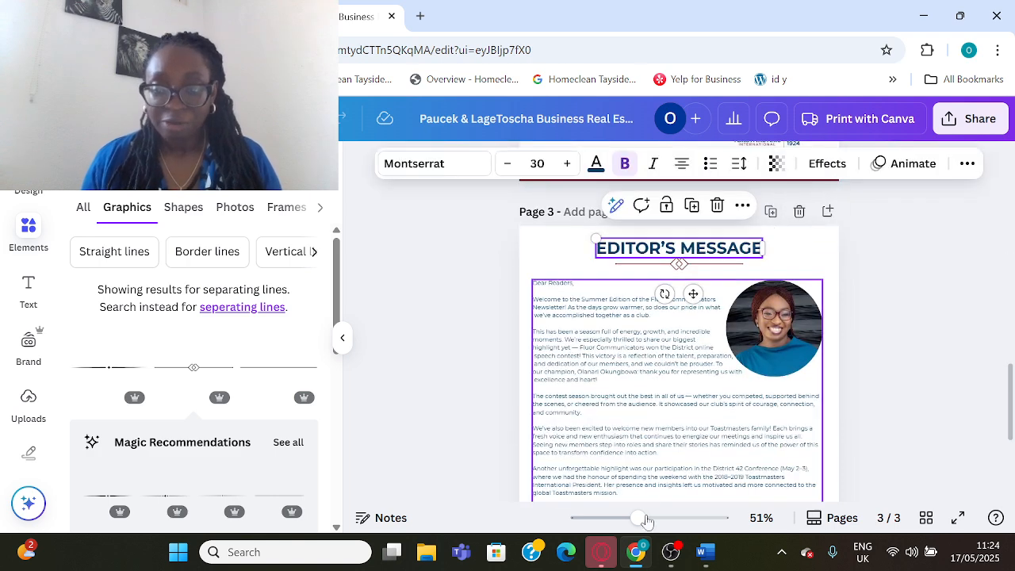
# Switch to the Editor document in Word and copy the heading "WELCOME WAGON: MEMBERS & MUST-KNOWS"
pyautogui.click(706, 554)
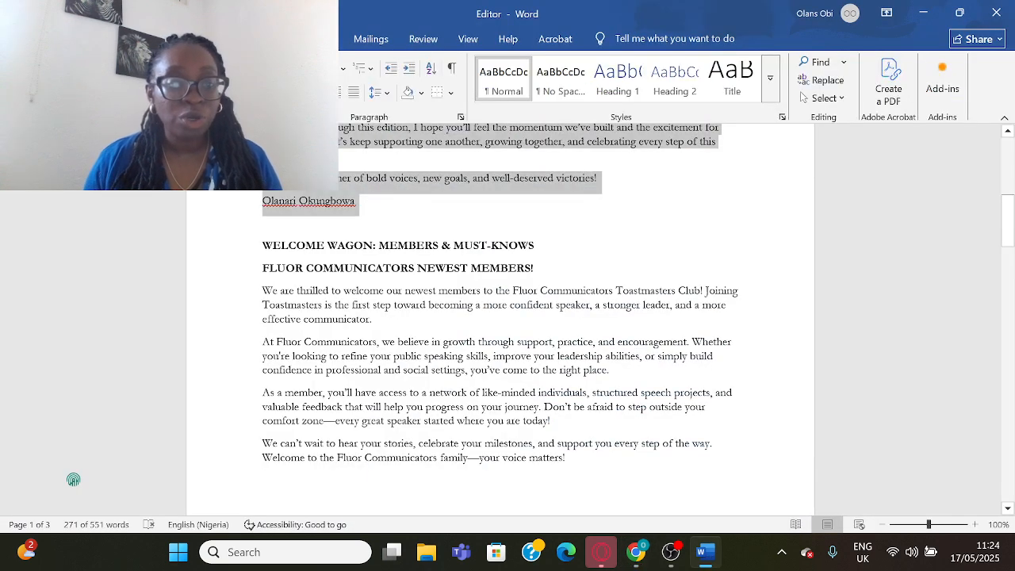
pyautogui.moveTo(263, 245); pyautogui.dragTo(553, 255)
pyautogui.hotkey('ctrl', 'c')
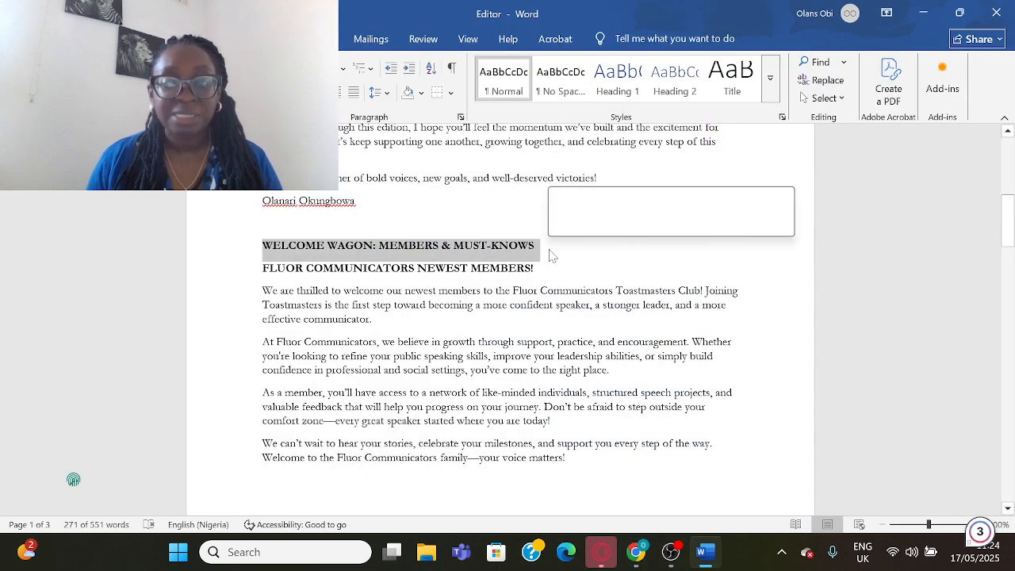
# Switch back to Canva and replace the page 3 heading with the copied "WELCOME WAGON: MEMBERS & MUST-KNOWS", without the trailing blank line
pyautogui.hotkey('alt', 'Tab')
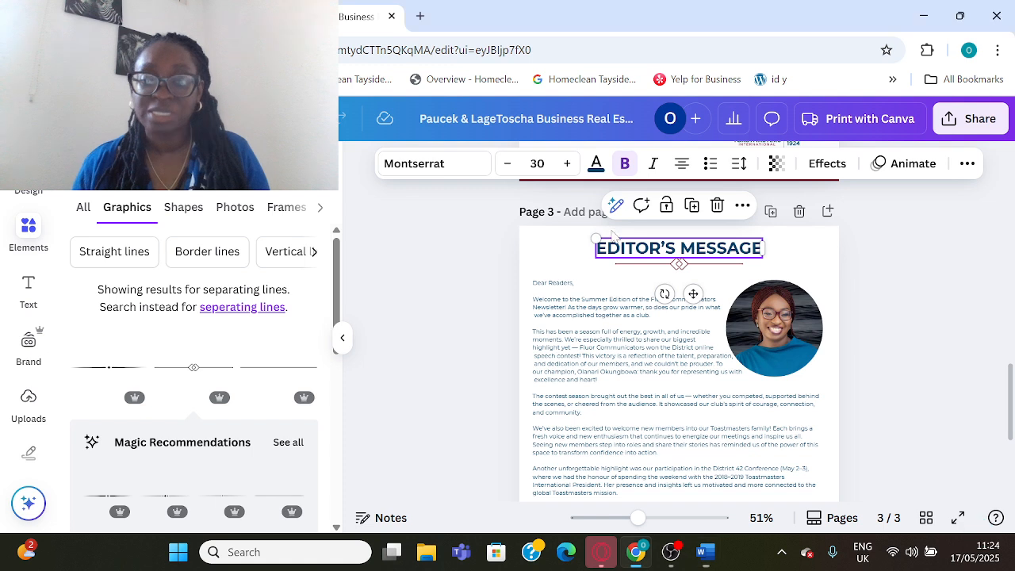
pyautogui.tripleClick(679, 247)
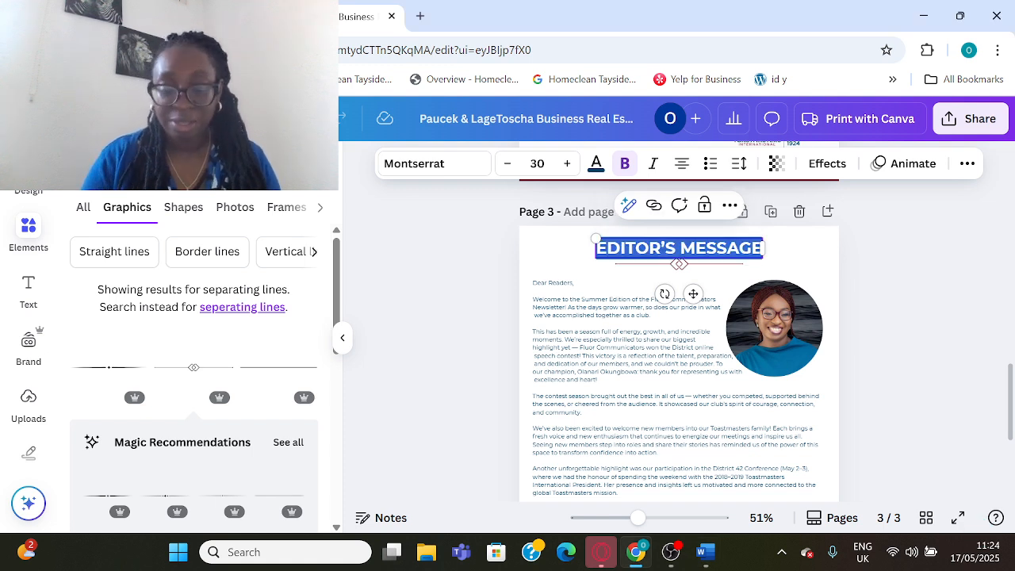
pyautogui.hotkey('ctrl', 'v')
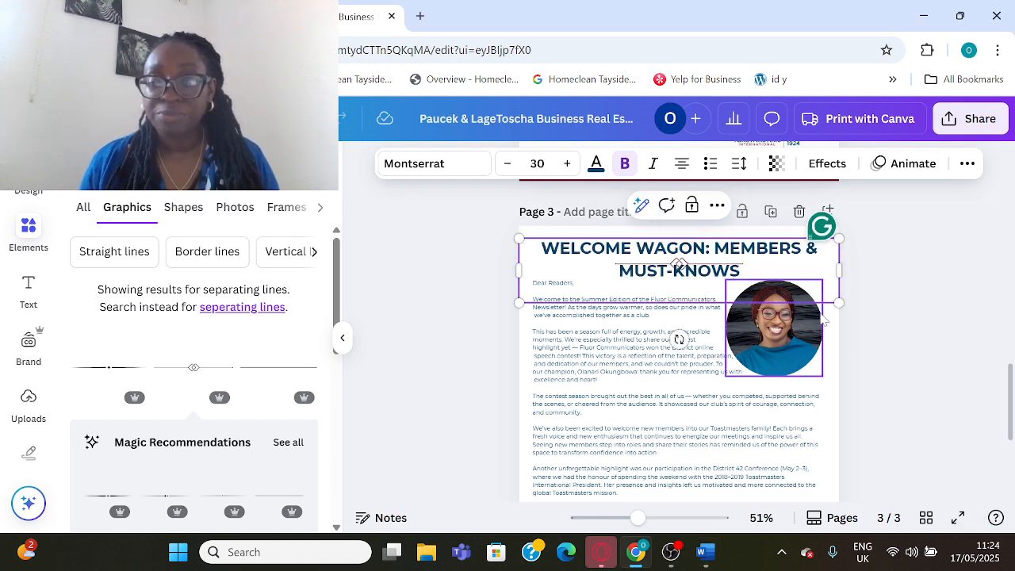
pyautogui.press('BackSpace')
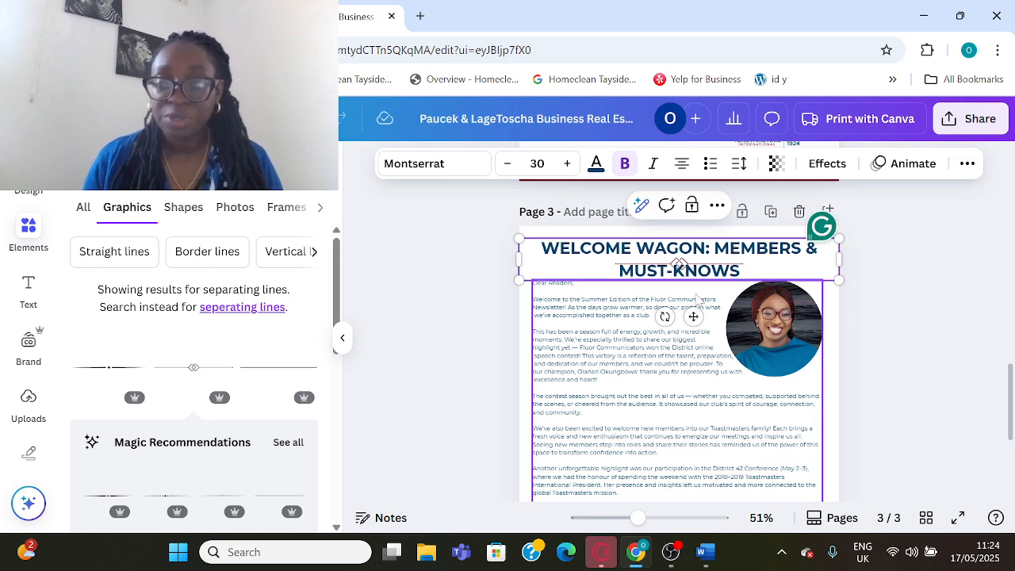
# Delete the editor's letter text and the round portrait photo from page 3
pyautogui.click(666, 300)
pyautogui.press('Delete')
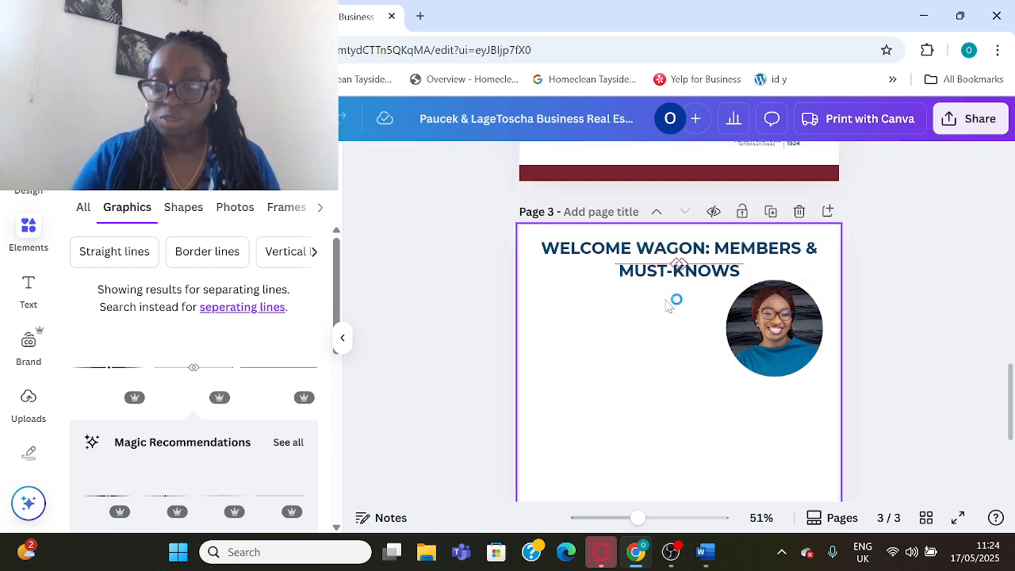
pyautogui.click(737, 333)
pyautogui.press('Delete')
pyautogui.press('Delete')
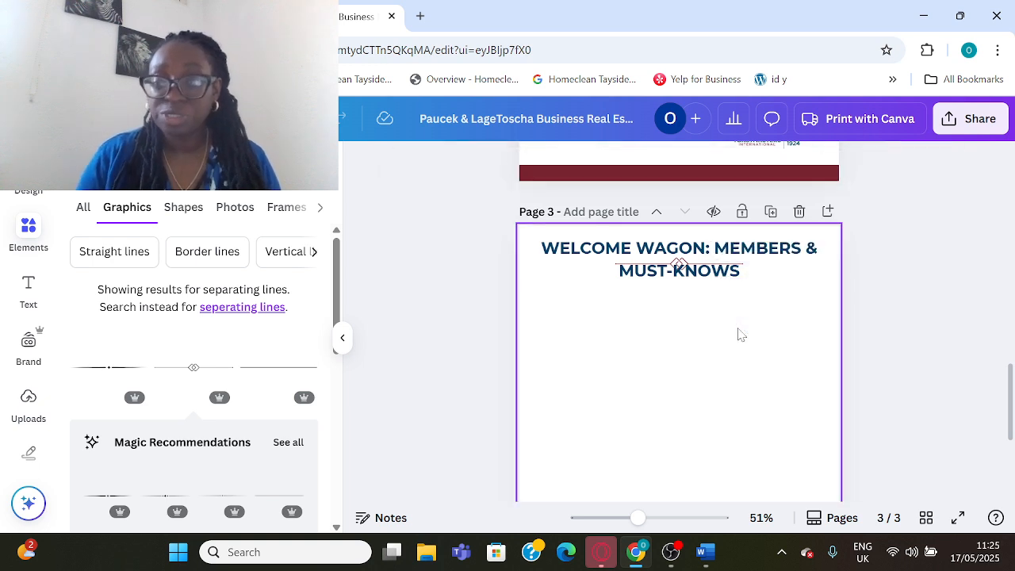
# Reposition the two-line heading near the top of page 3 and place the separator line directly beneath it
pyautogui.moveTo(695, 256); pyautogui.dragTo(687, 238)
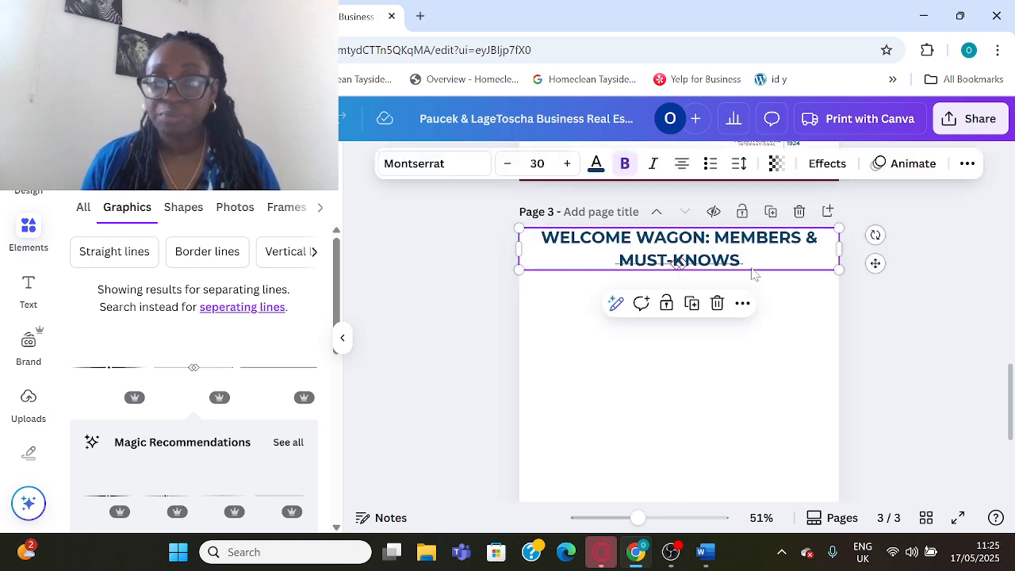
pyautogui.click(861, 378)
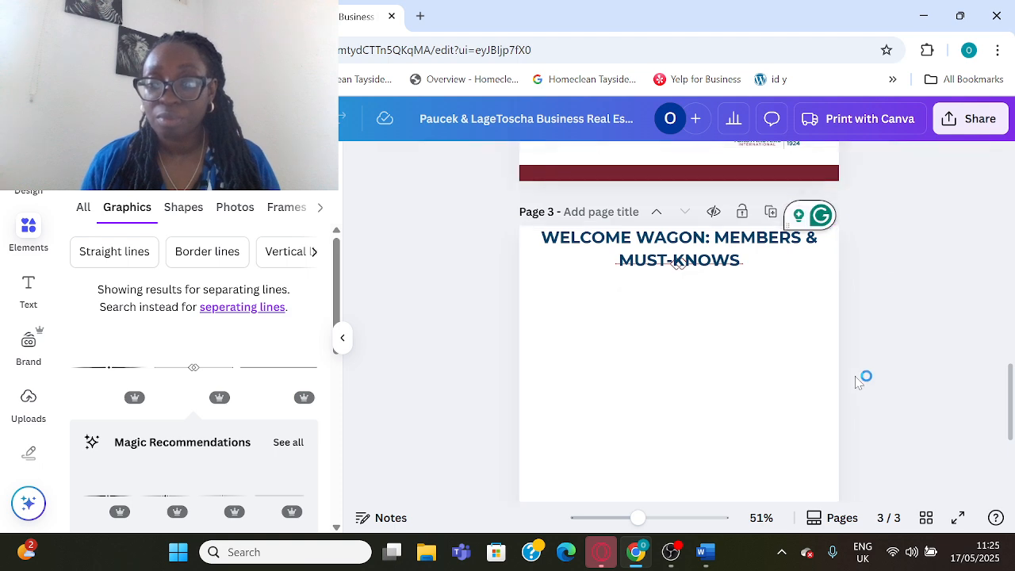
pyautogui.moveTo(725, 254); pyautogui.dragTo(716, 297)
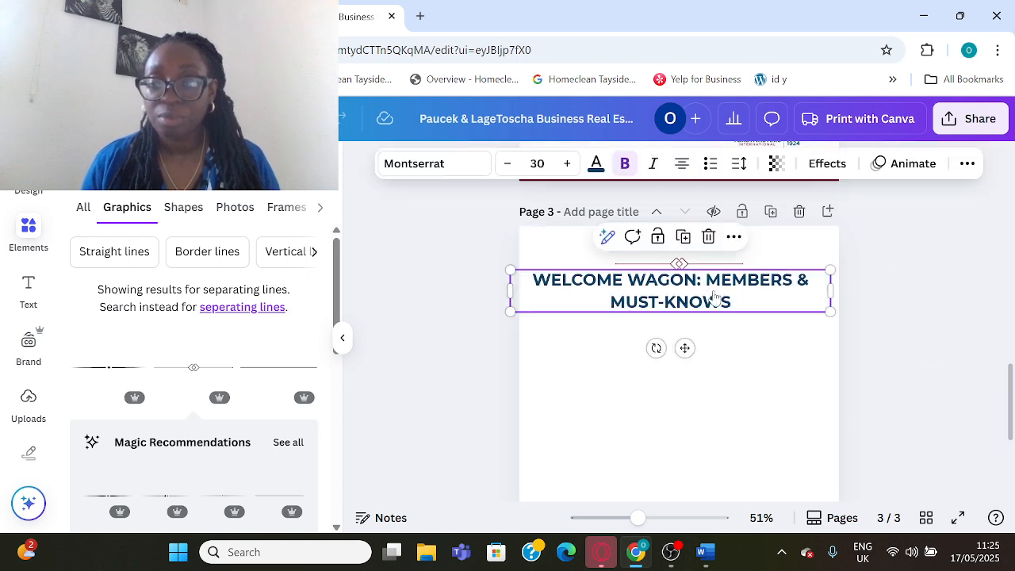
pyautogui.moveTo(723, 263); pyautogui.dragTo(756, 245)
pyautogui.moveTo(696, 333); pyautogui.dragTo(697, 291)
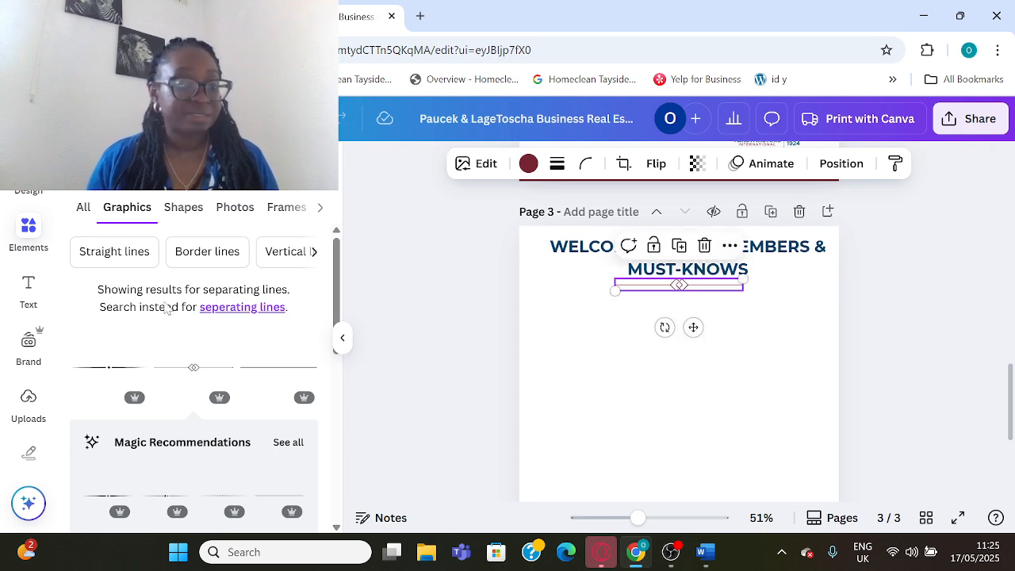
# Add a text box beneath the separator line and enlarge it until its font size is about 15.6
pyautogui.click(29, 290)
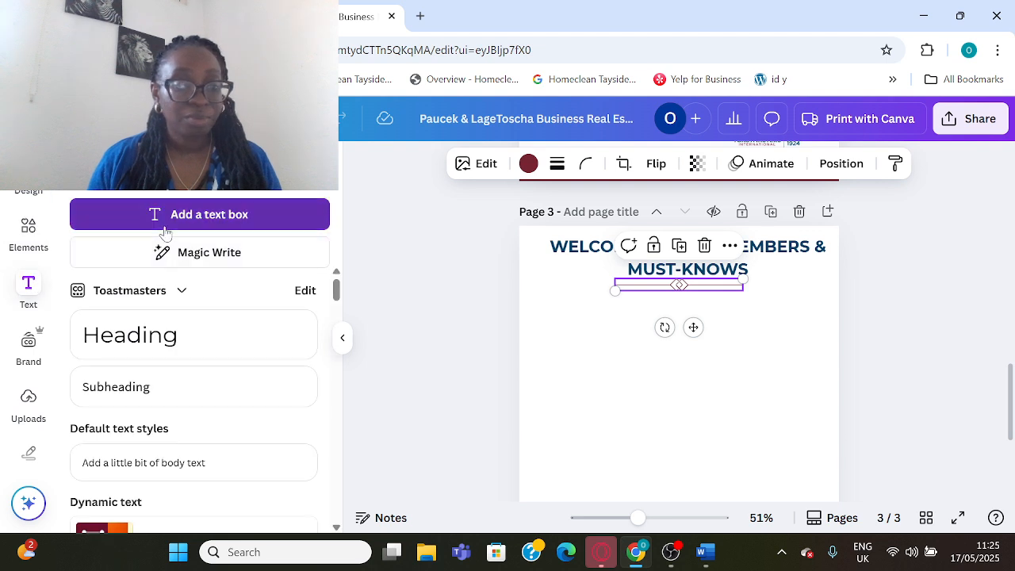
pyautogui.click(162, 215)
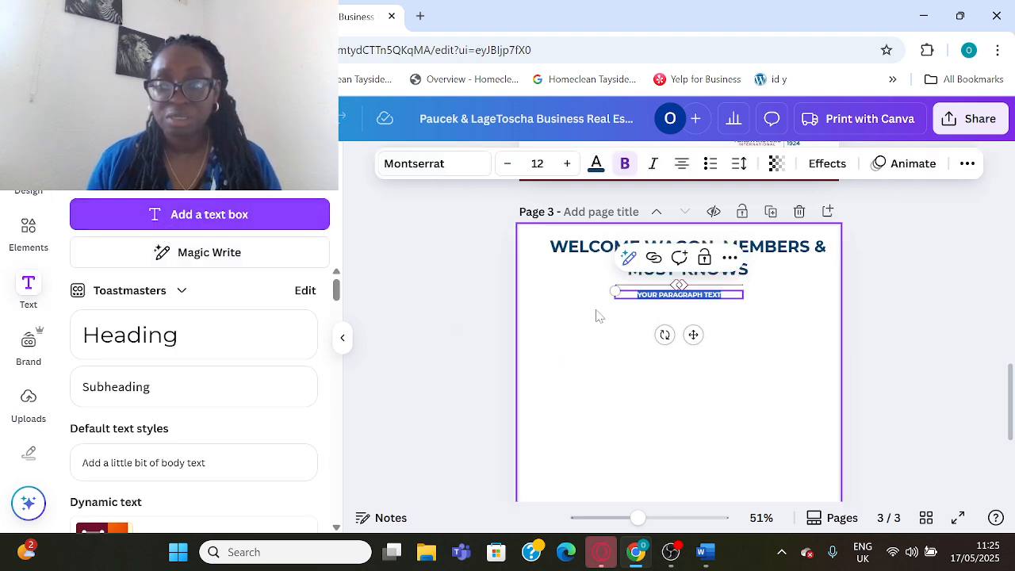
pyautogui.moveTo(614, 294); pyautogui.dragTo(577, 327)
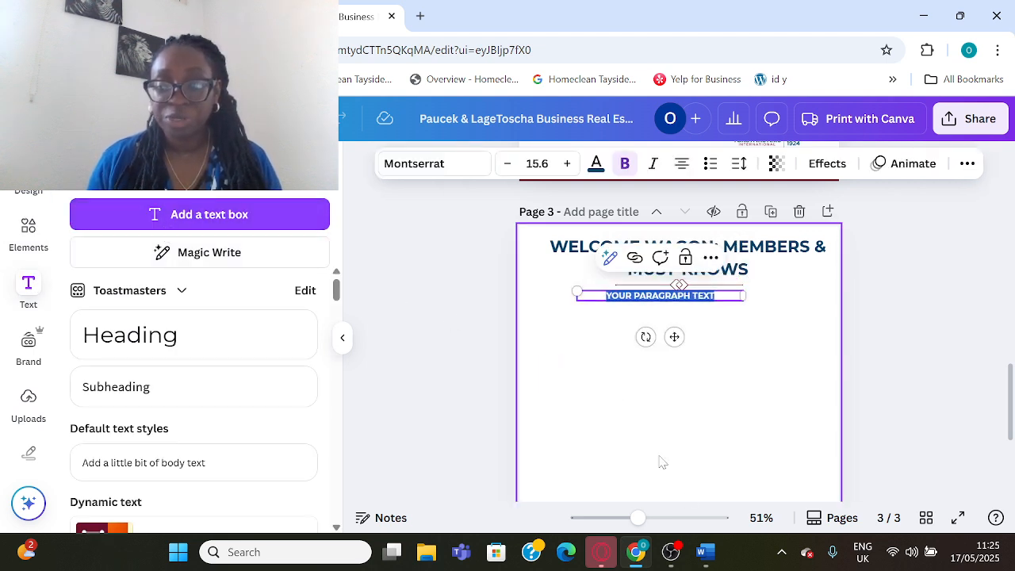
# Copy the "FLUOR COMMUNICATORS NEWEST MEMBERS!" subheading and its four paragraphs from the Word document and paste them into the new Canva text box
pyautogui.click(706, 552)
pyautogui.scroll(-2, 182, 302)
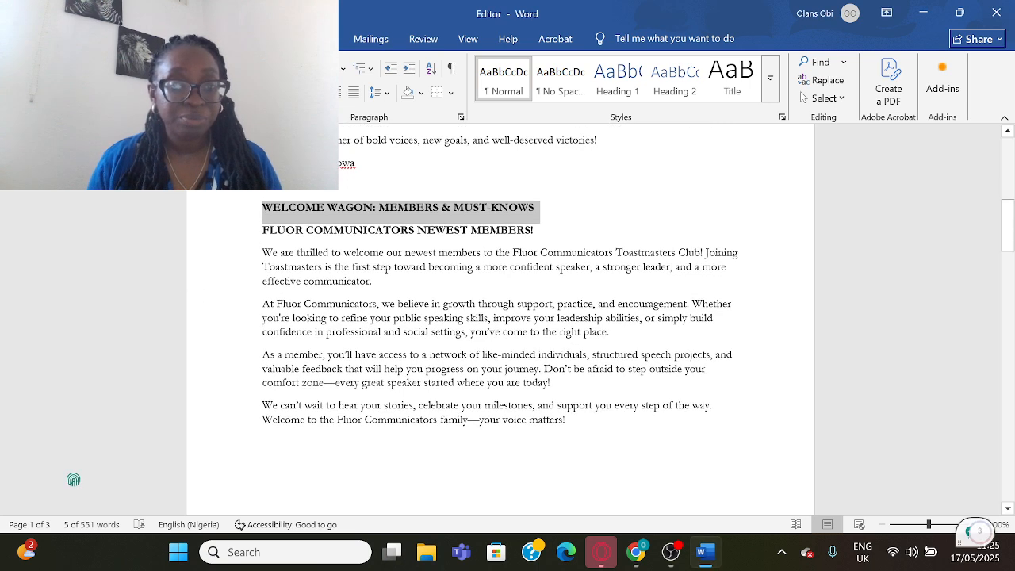
pyautogui.moveTo(245, 230); pyautogui.dragTo(396, 206)
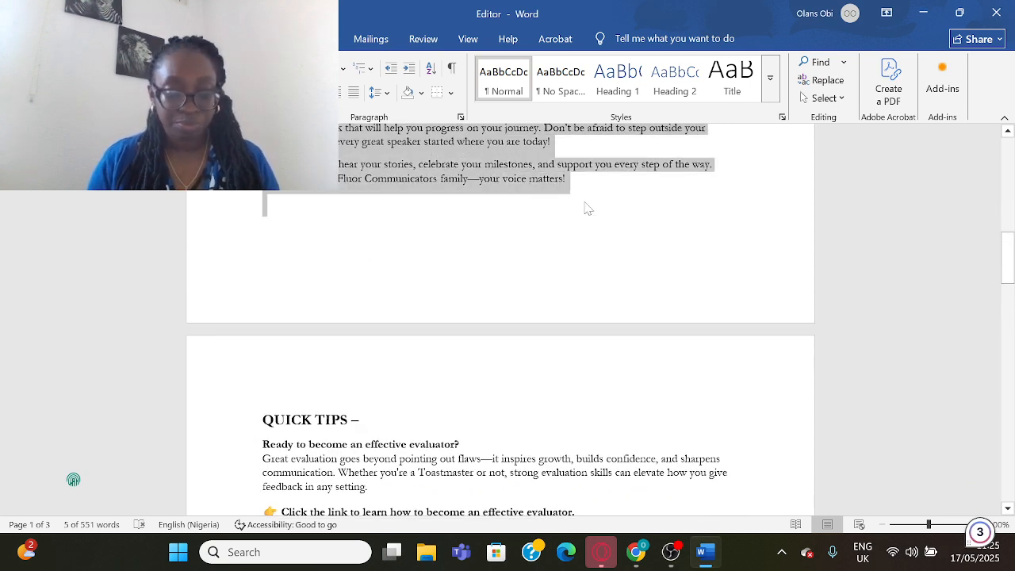
pyautogui.hotkey('alt', 'Tab')
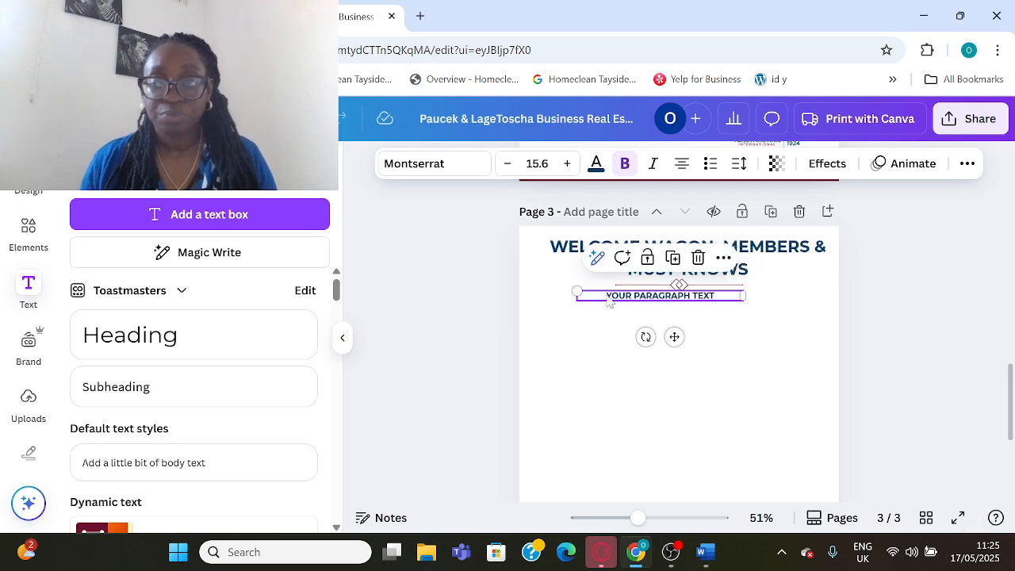
pyautogui.doubleClick(609, 298)
pyautogui.hotkey('ctrl', 'v')
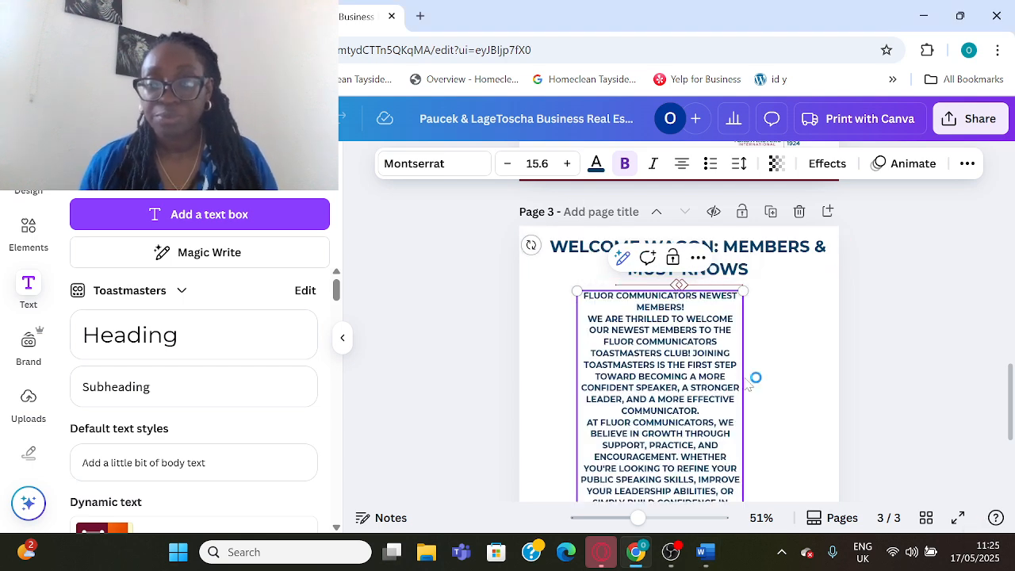
# Remove the bold and uppercase formatting from all the pasted welcome text
pyautogui.scroll(-2, 754, 376)
pyautogui.scroll(-2, 754, 376)
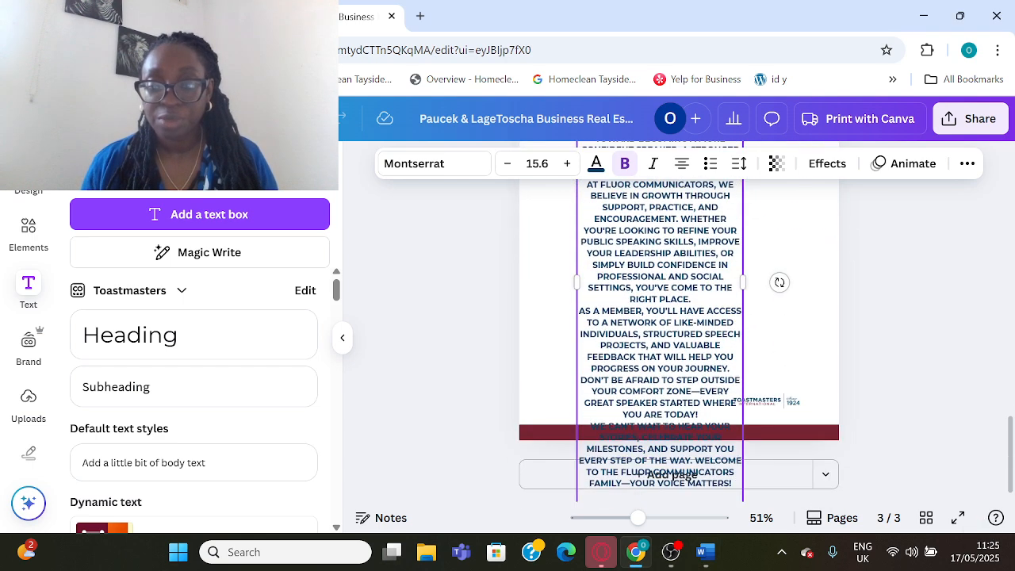
pyautogui.scroll(2, 688, 479)
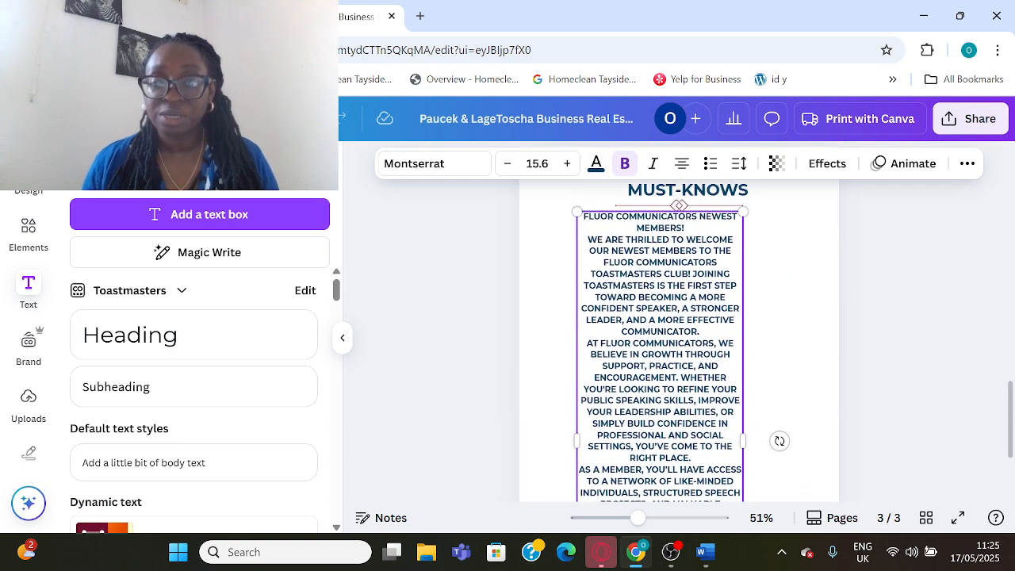
pyautogui.moveTo(584, 216); pyautogui.dragTo(729, 460)
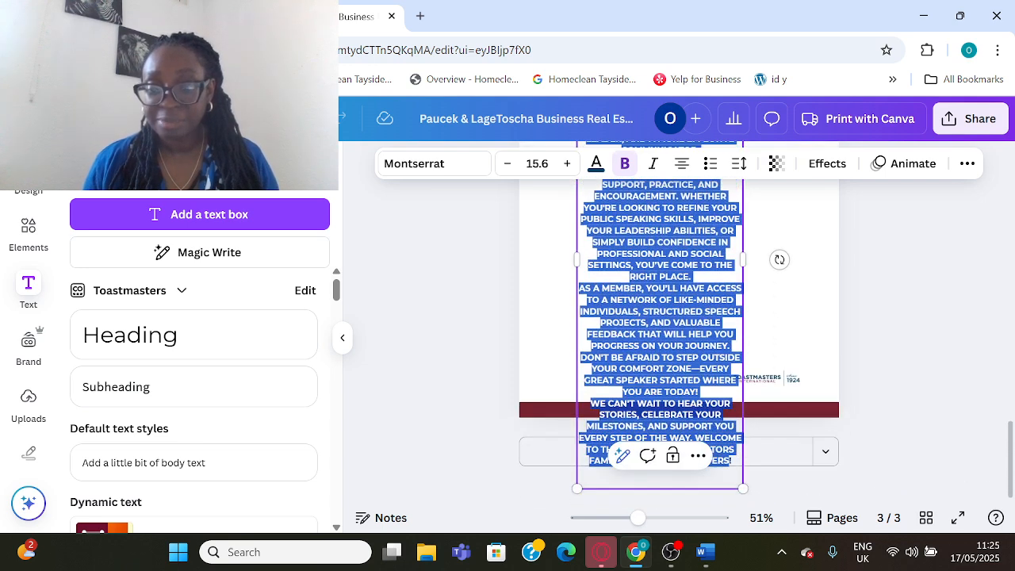
pyautogui.click(625, 164)
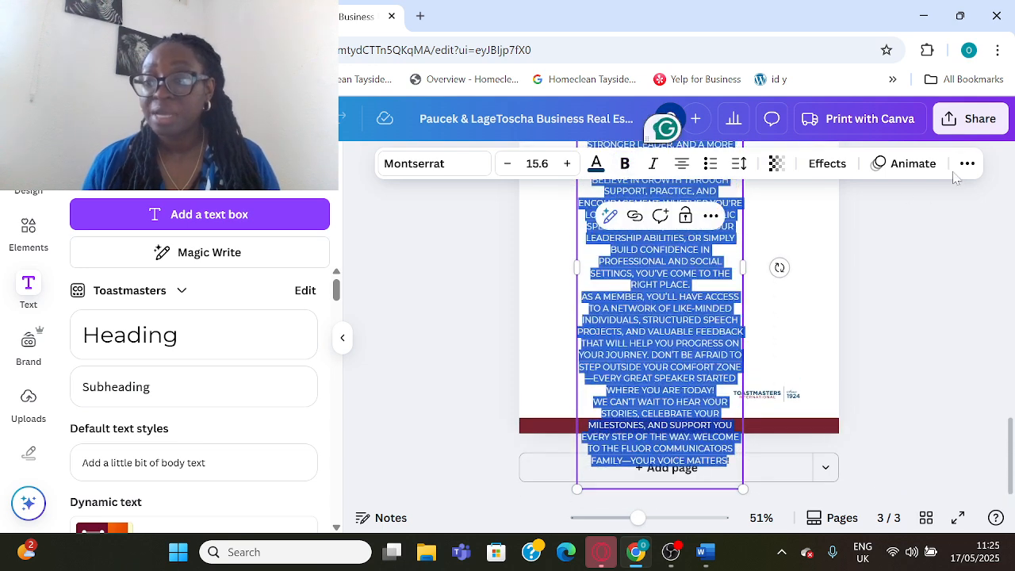
pyautogui.click(968, 164)
pyautogui.click(839, 200)
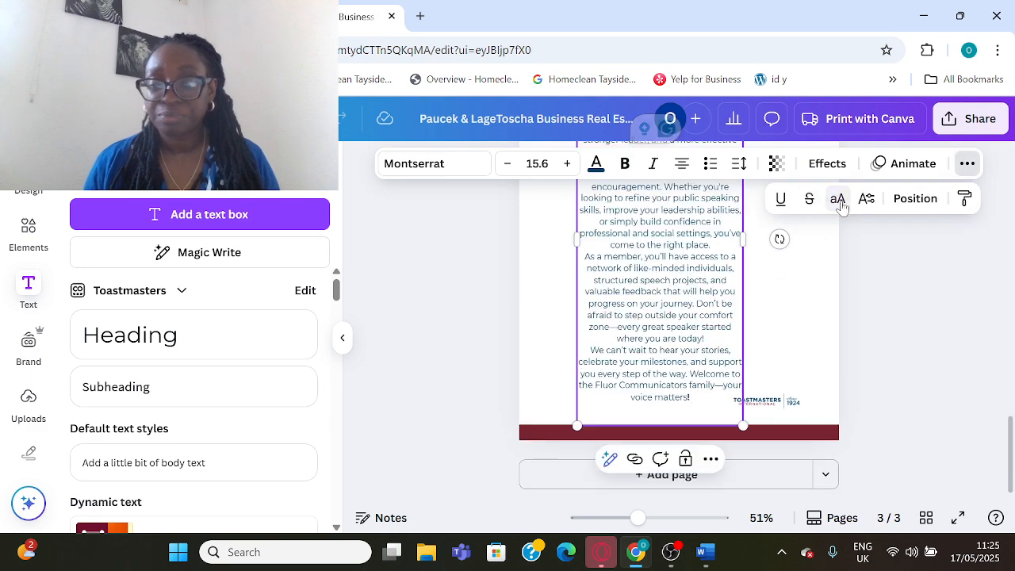
# Left-align the welcome text and widen its text box on both sides to nearly the full page width
pyautogui.scroll(5, 762, 357)
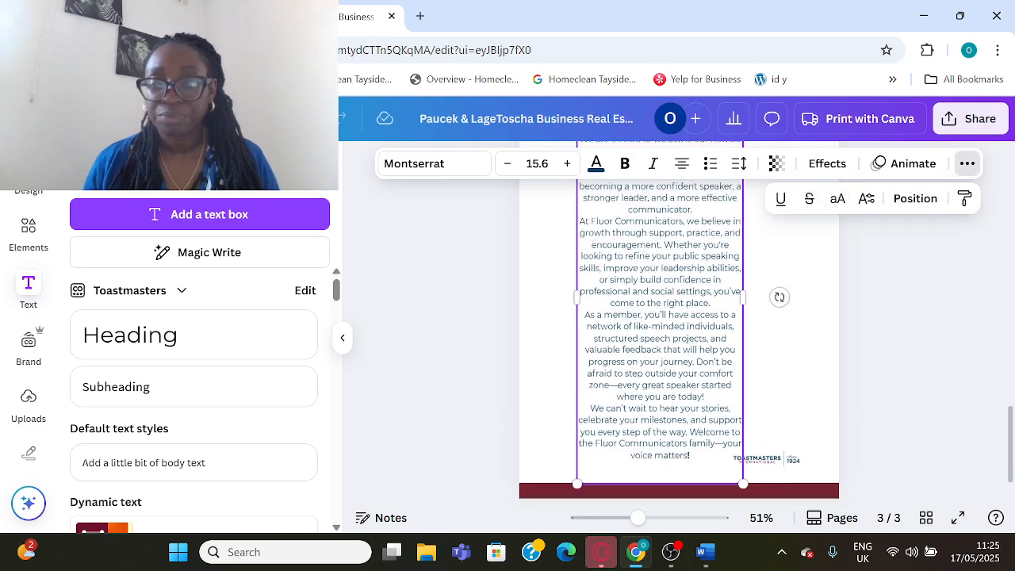
pyautogui.click(681, 164)
pyautogui.moveTo(746, 399); pyautogui.dragTo(830, 393)
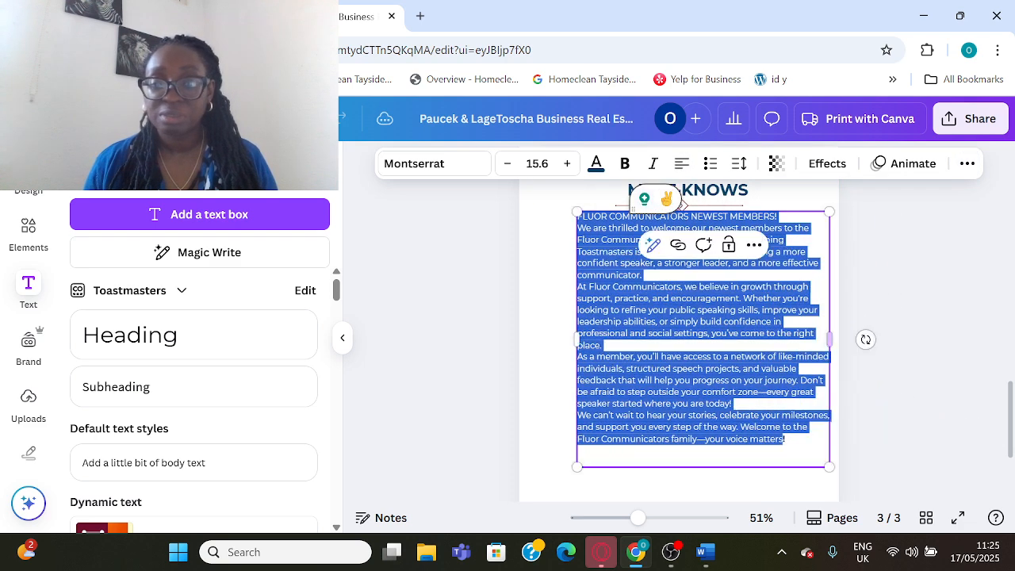
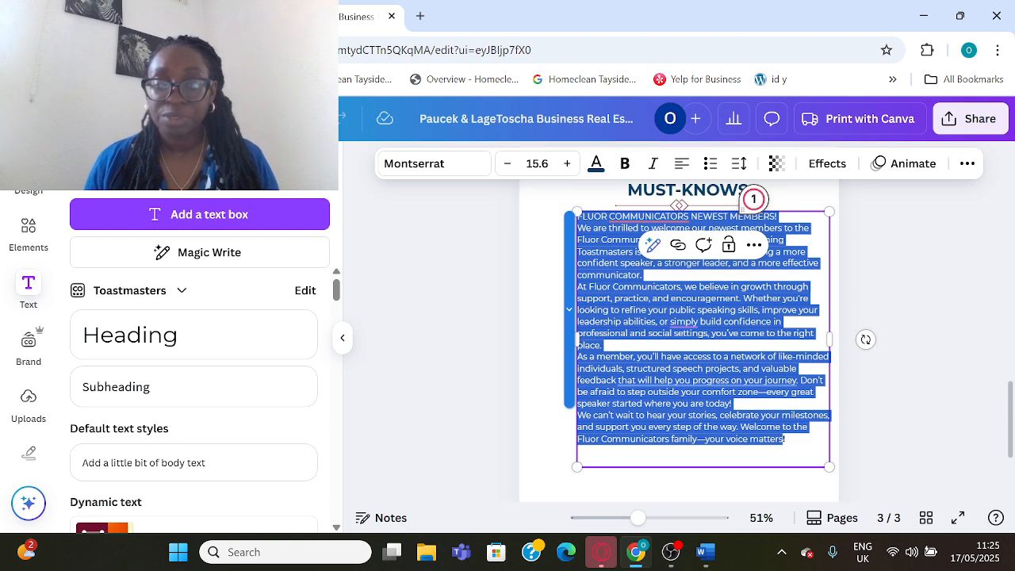
pyautogui.click(894, 361)
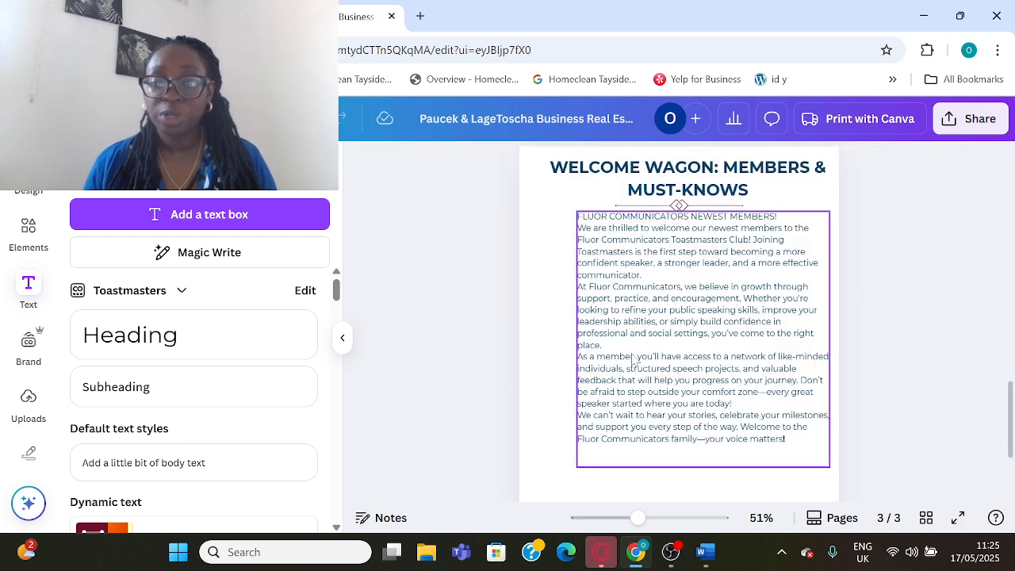
pyautogui.click(587, 342)
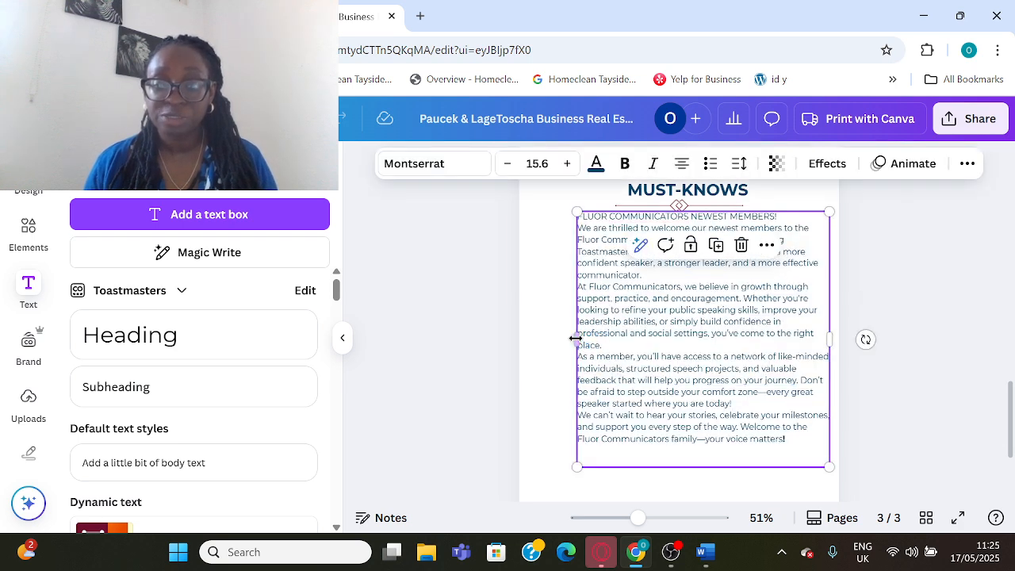
pyautogui.moveTo(565, 337); pyautogui.dragTo(522, 338)
# Insert a blank line after the newest-members subheading and another after the first welcome paragraph
pyautogui.doubleClick(744, 216)
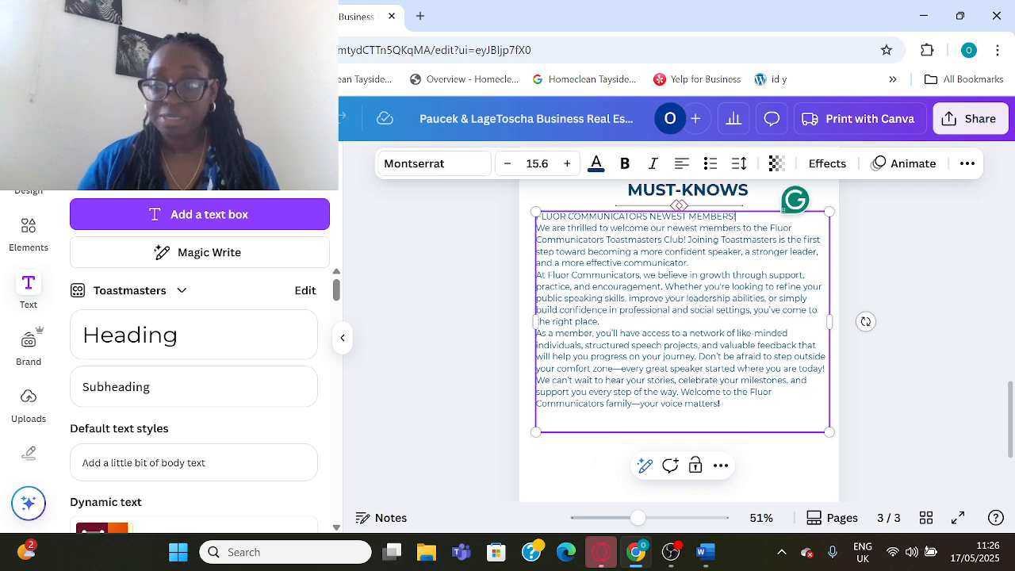
pyautogui.press('Return')
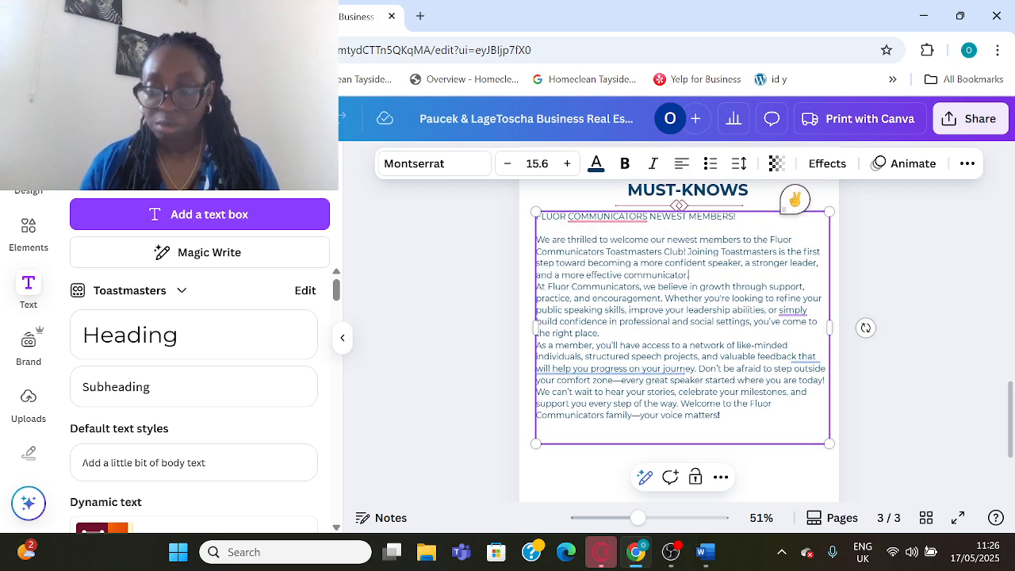
pyautogui.press('Return')
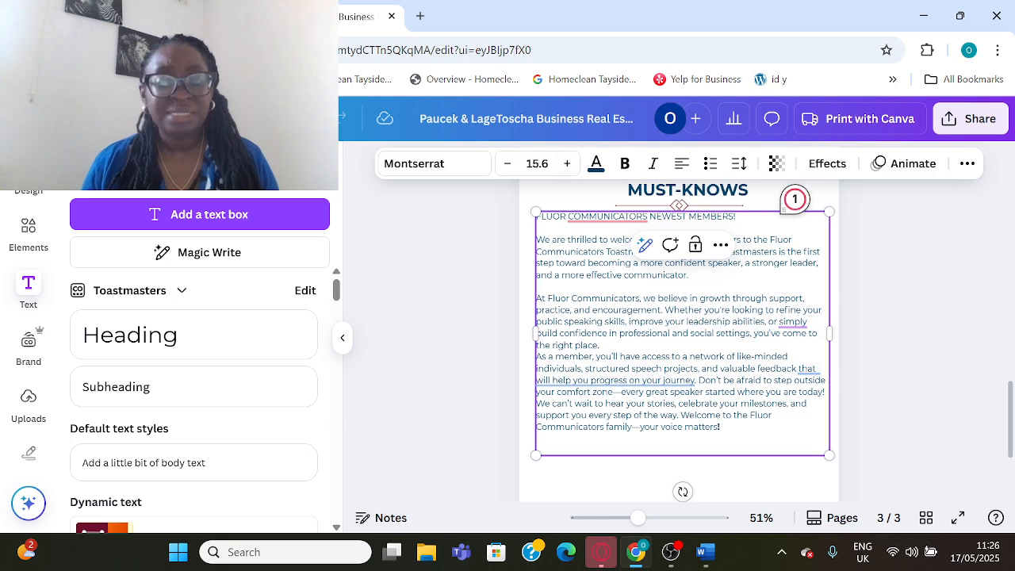
# Set the font size of the subheading and all the welcome paragraphs to 11
pyautogui.moveTo(724, 415); pyautogui.dragTo(536, 213)
pyautogui.click(537, 164)
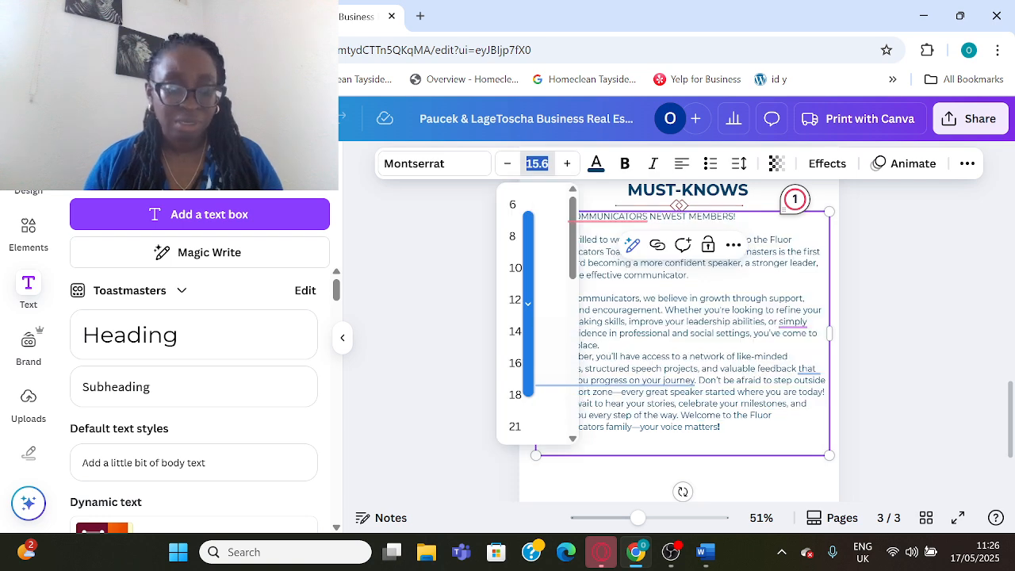
pyautogui.write('11')
pyautogui.press('Return')
pyautogui.click(683, 329)
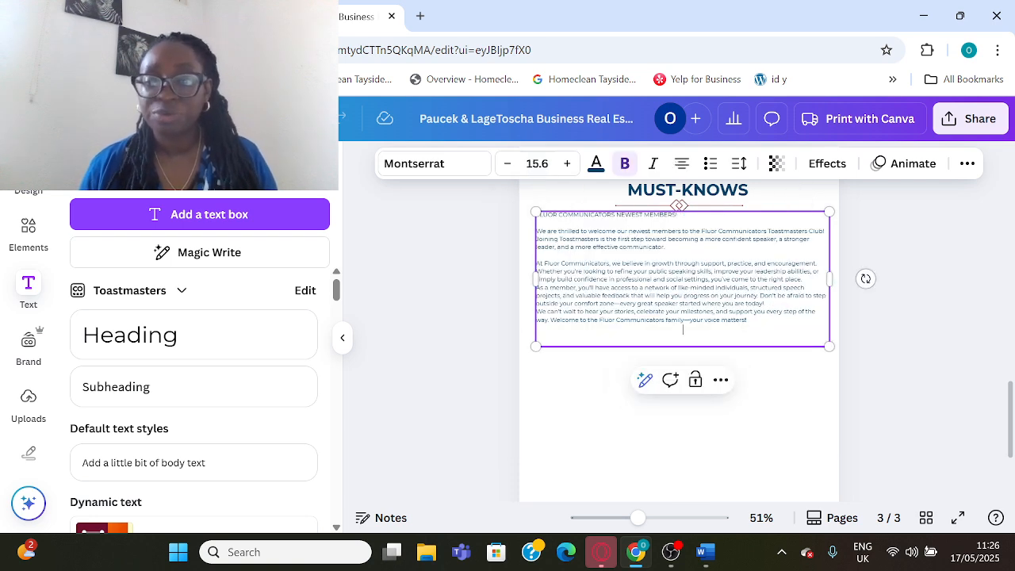
# Insert blank lines before the "As a member" and "We can't wait to hear your stories" paragraphs
pyautogui.click(804, 287)
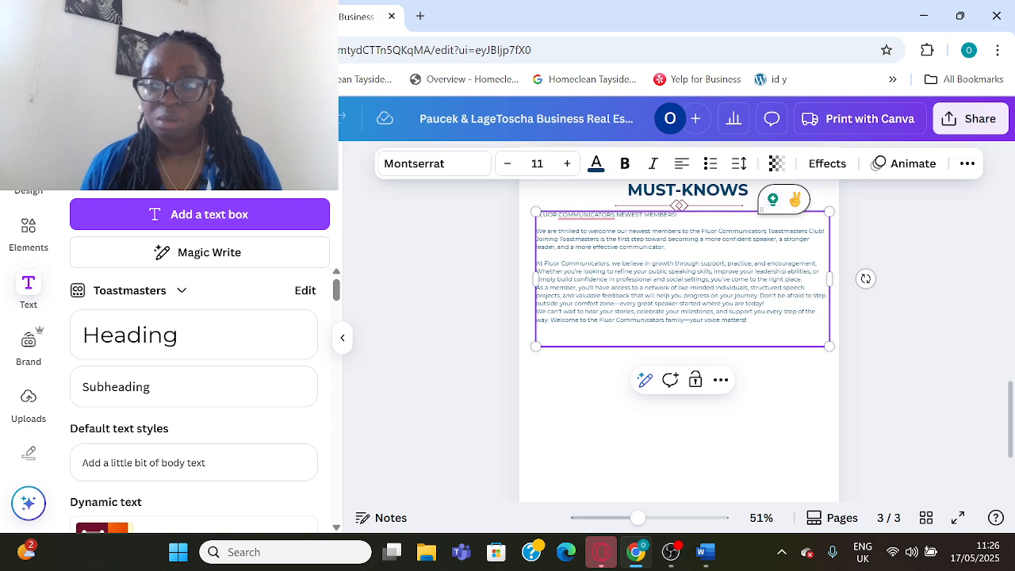
pyautogui.press('Return')
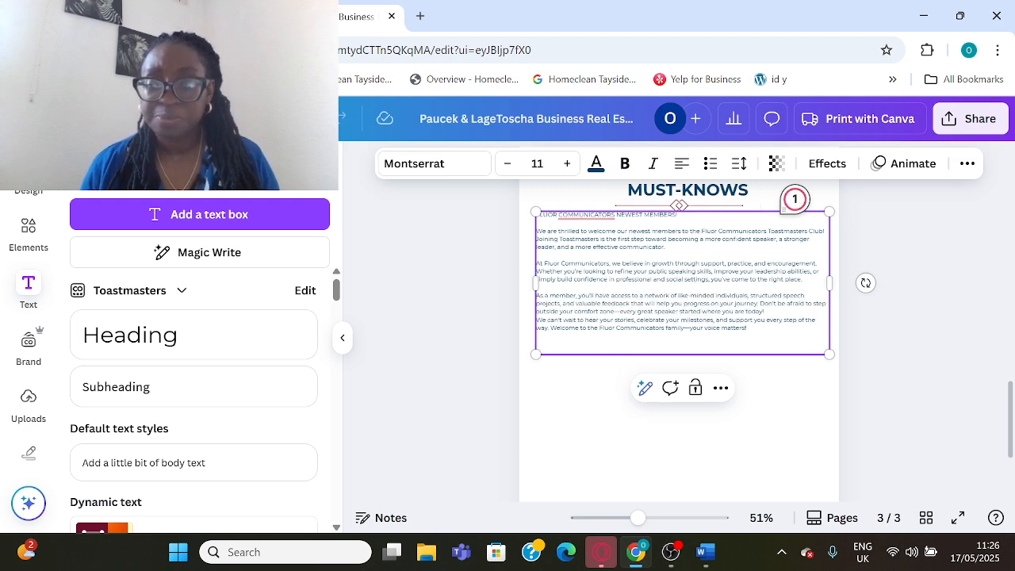
pyautogui.press('Return')
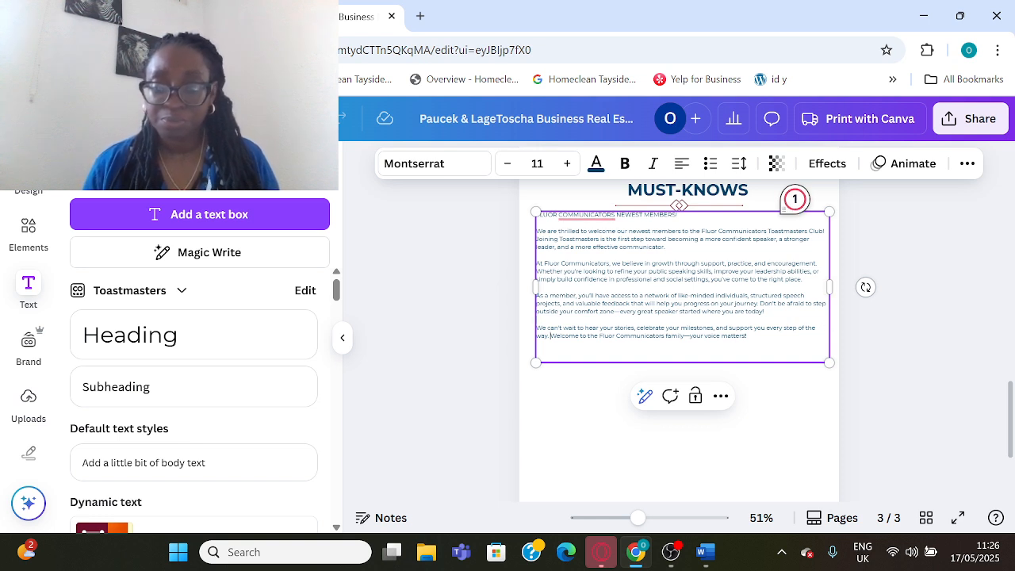
# Try placing the closing "Welcome to the Fluor Communicators family" sentence in its own paragraph after a blank line
pyautogui.press('Return')
pyautogui.press('Return')
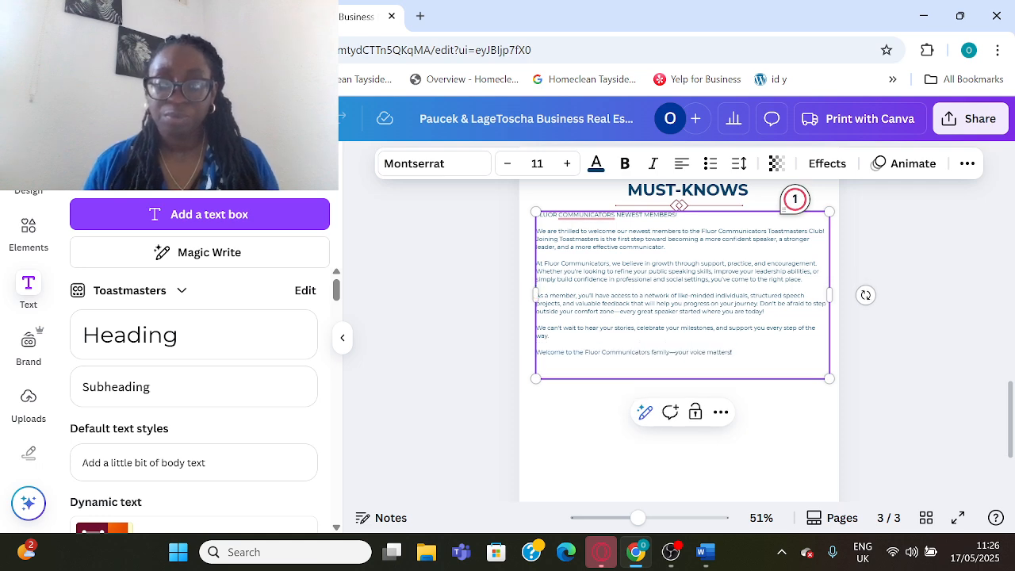
pyautogui.scroll(-3, 551, 338)
pyautogui.scroll(3, 552, 339)
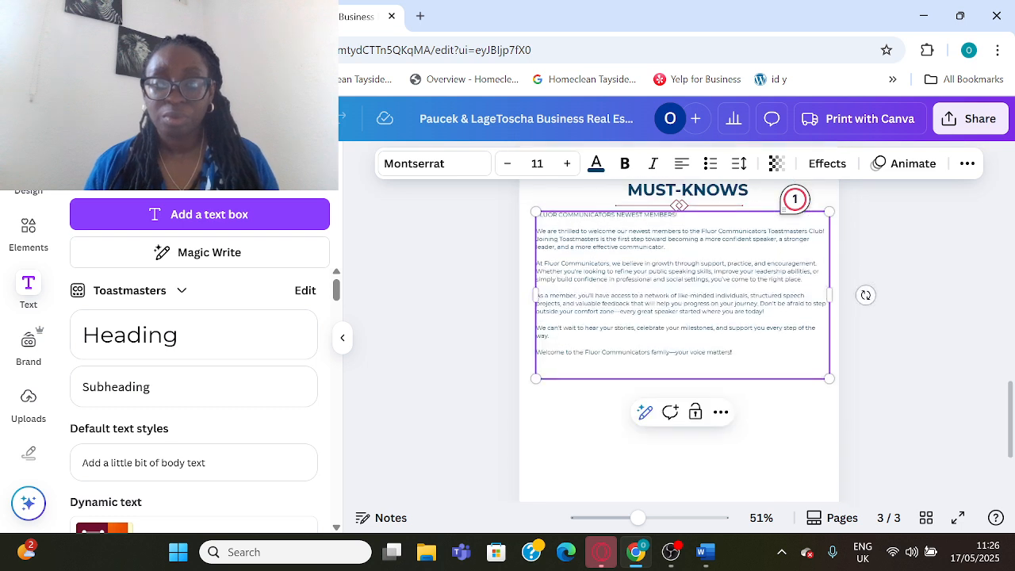
pyautogui.click(918, 369)
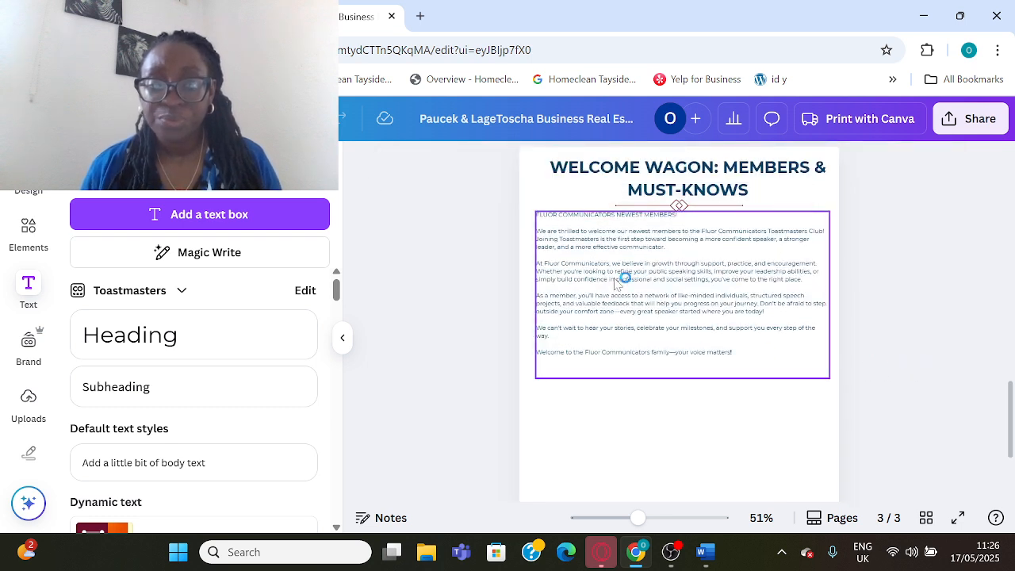
pyautogui.click(568, 328)
pyautogui.click(539, 352)
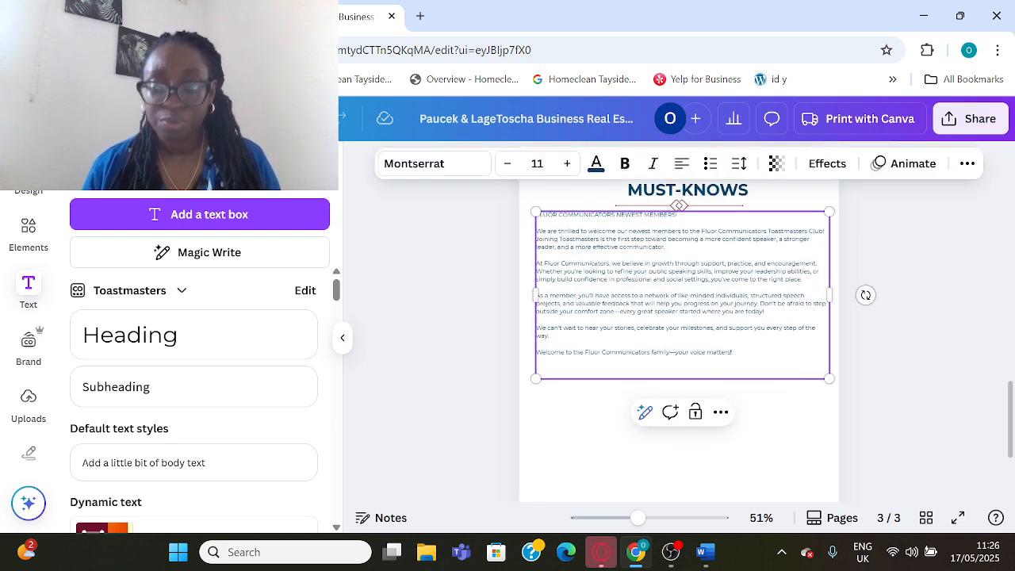
pyautogui.press('BackSpace')
pyautogui.press('BackSpace')
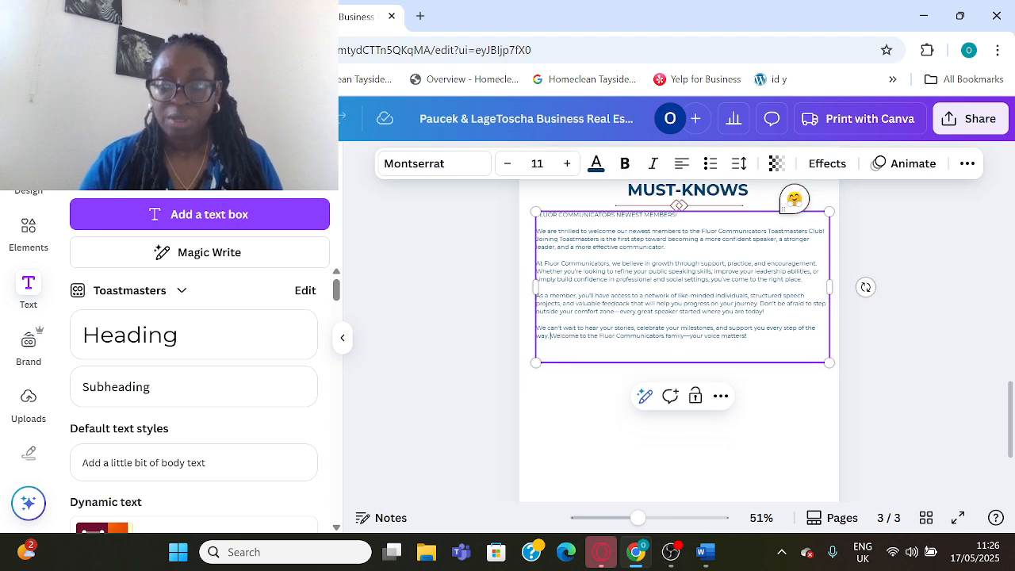
# Delete the empty trailing line beneath the last welcome paragraph and deselect the text box
pyautogui.click(682, 345)
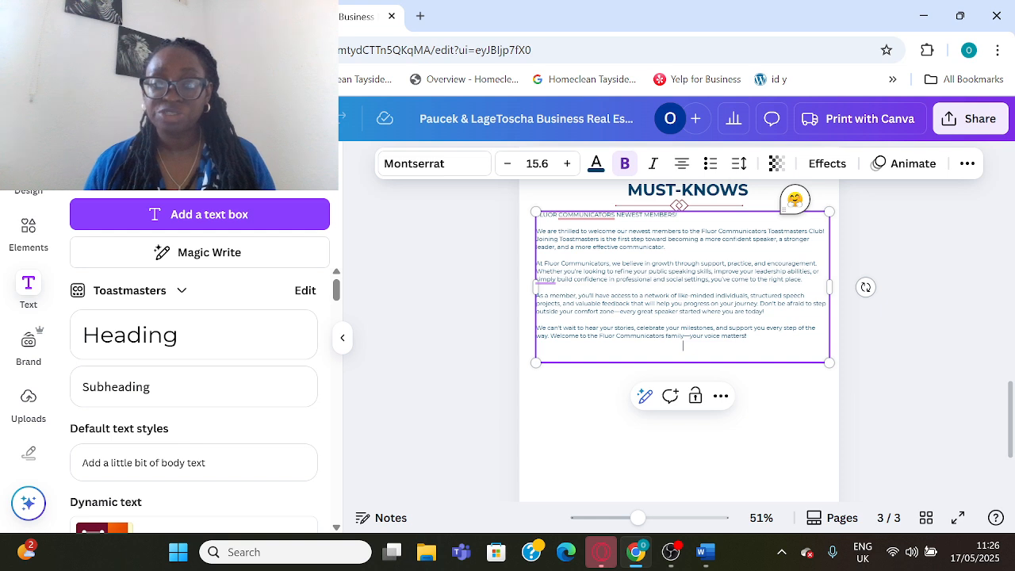
pyautogui.press('BackSpace')
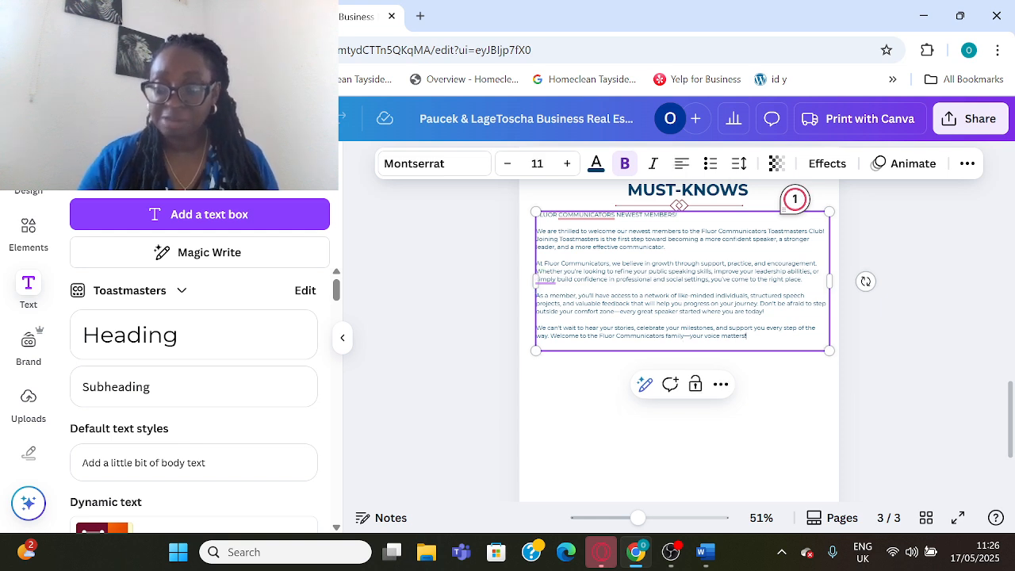
pyautogui.hotkey('ctrl', 'z')
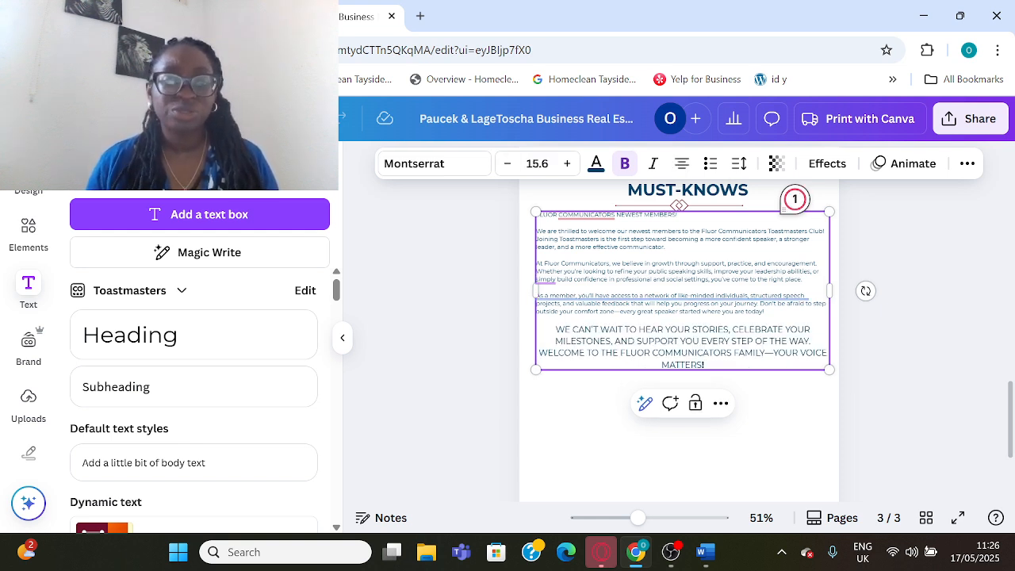
pyautogui.hotkey('ctrl', 'z')
pyautogui.press('BackSpace')
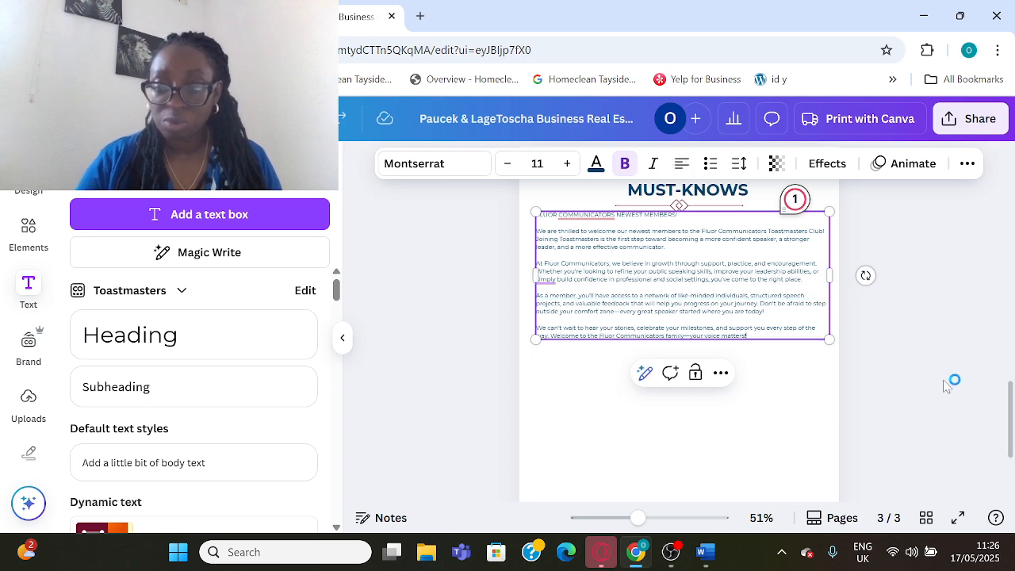
pyautogui.click(862, 349)
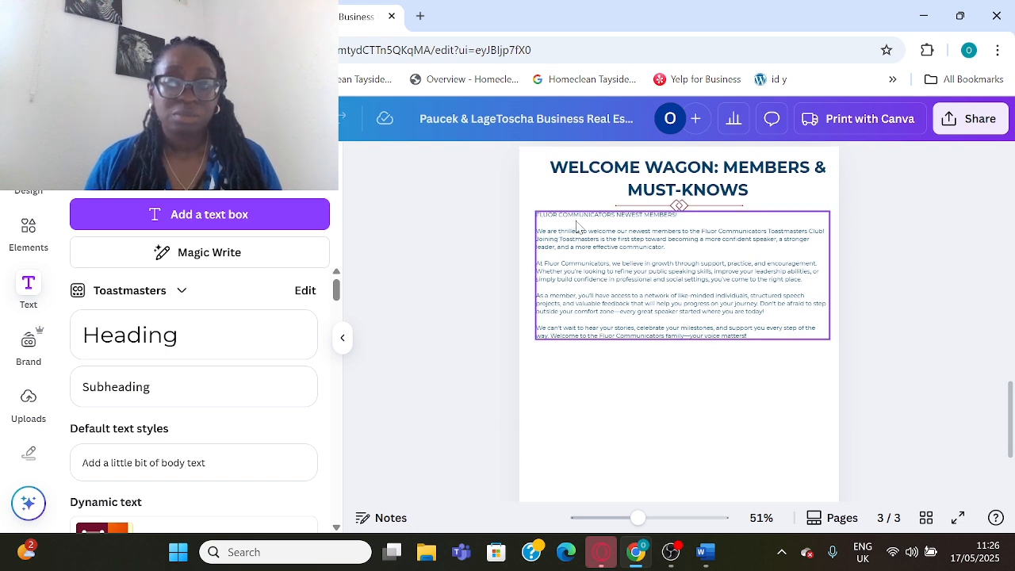
# Show the frames among the design elements and open the element search for a new query
pyautogui.click(28, 228)
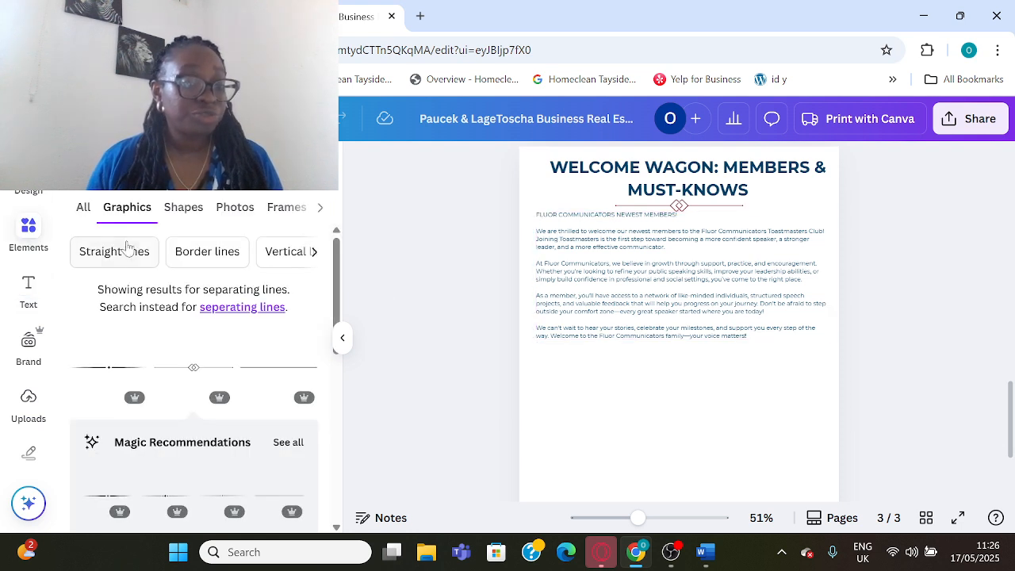
pyautogui.click(80, 213)
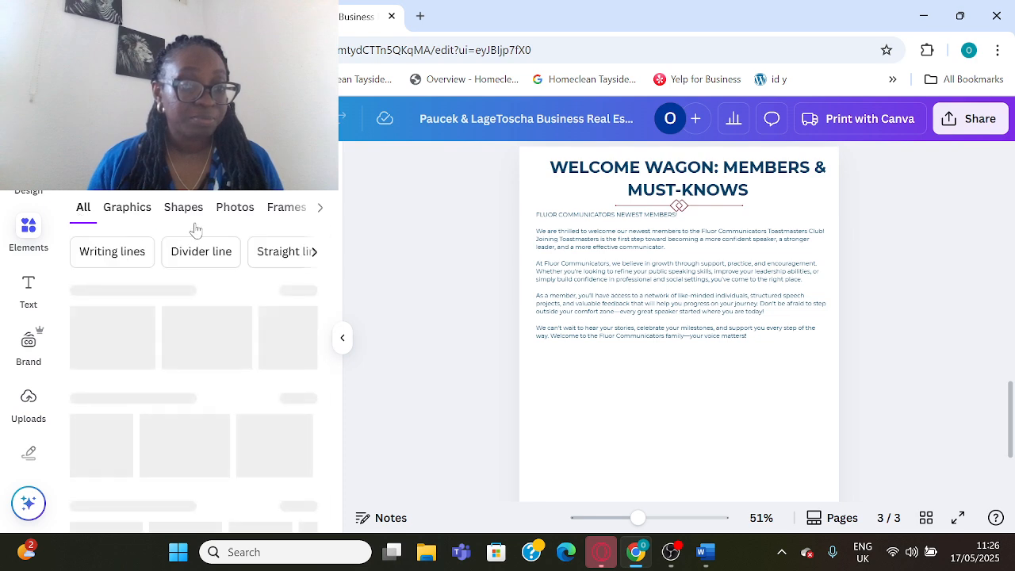
pyautogui.click(282, 212)
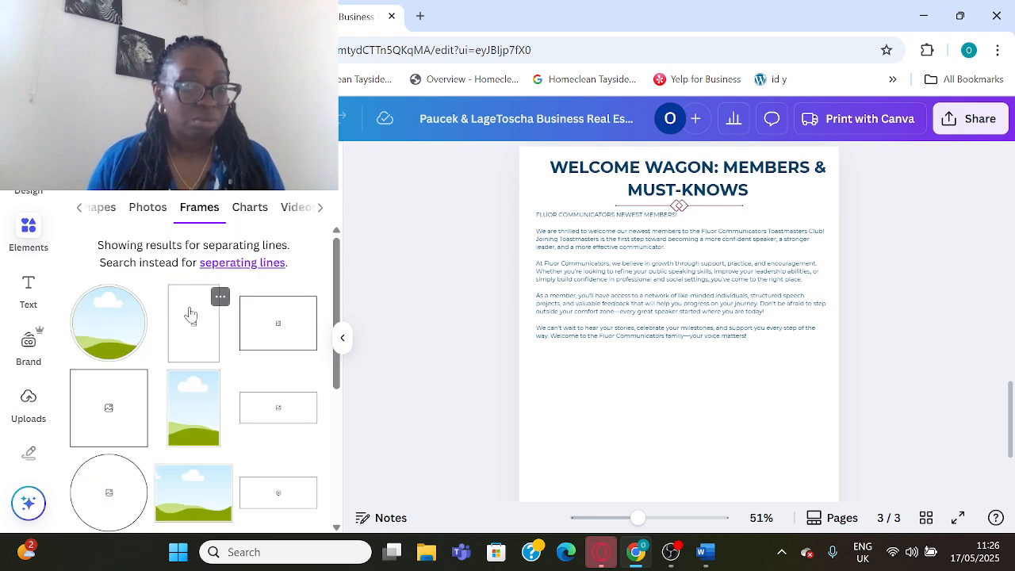
pyautogui.click(194, 168)
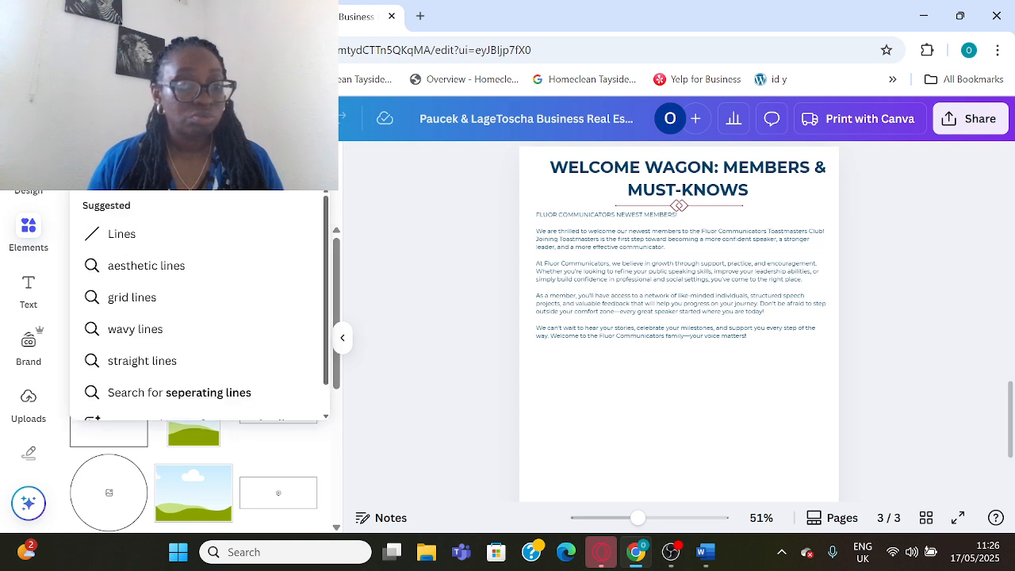
# Search the elements for frames, add the rounded square frame, and shrink and place it beneath the start of the welcome text
pyautogui.write('frames')
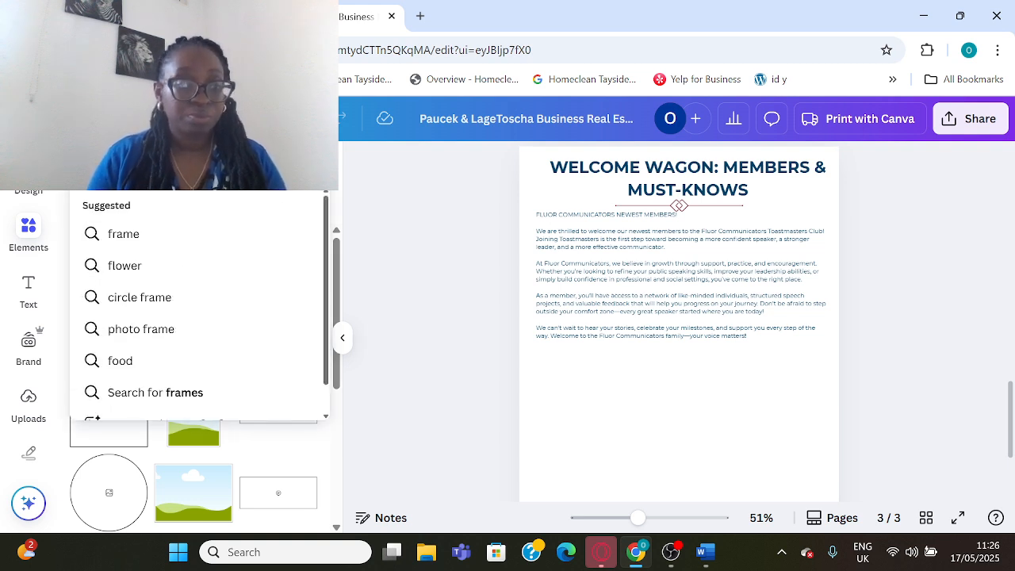
pyautogui.press('Return')
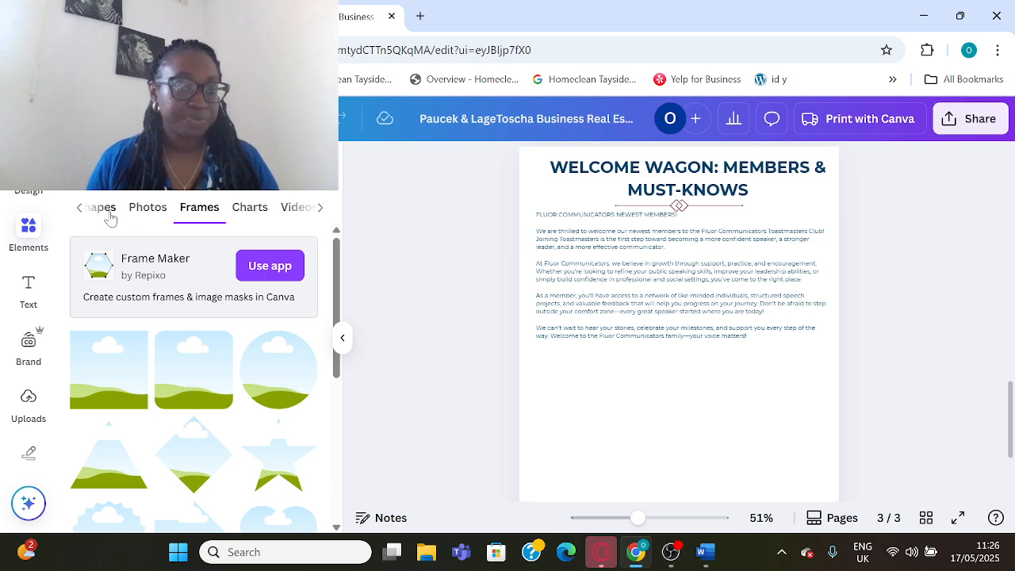
pyautogui.click(193, 405)
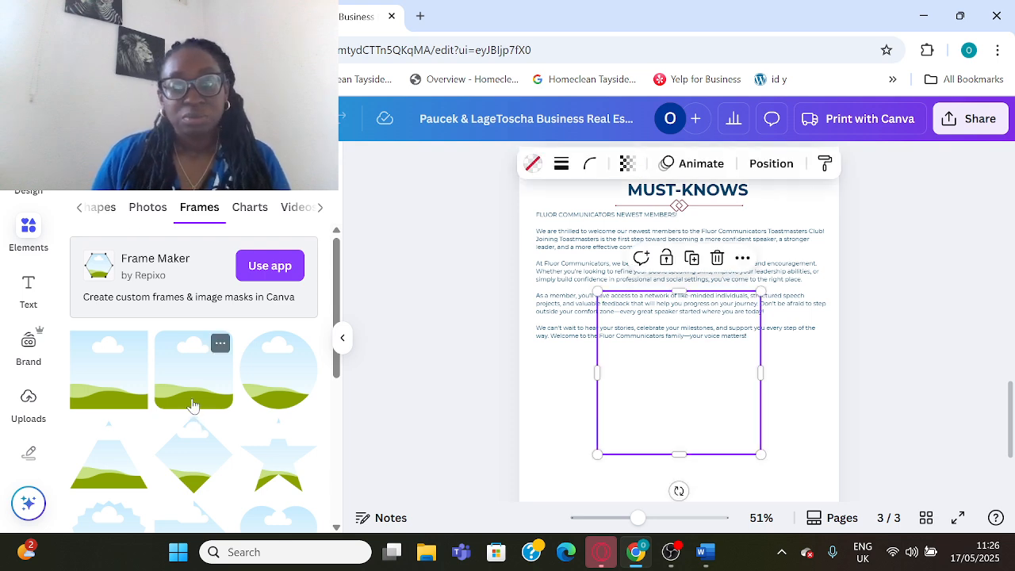
pyautogui.moveTo(598, 293); pyautogui.dragTo(577, 389)
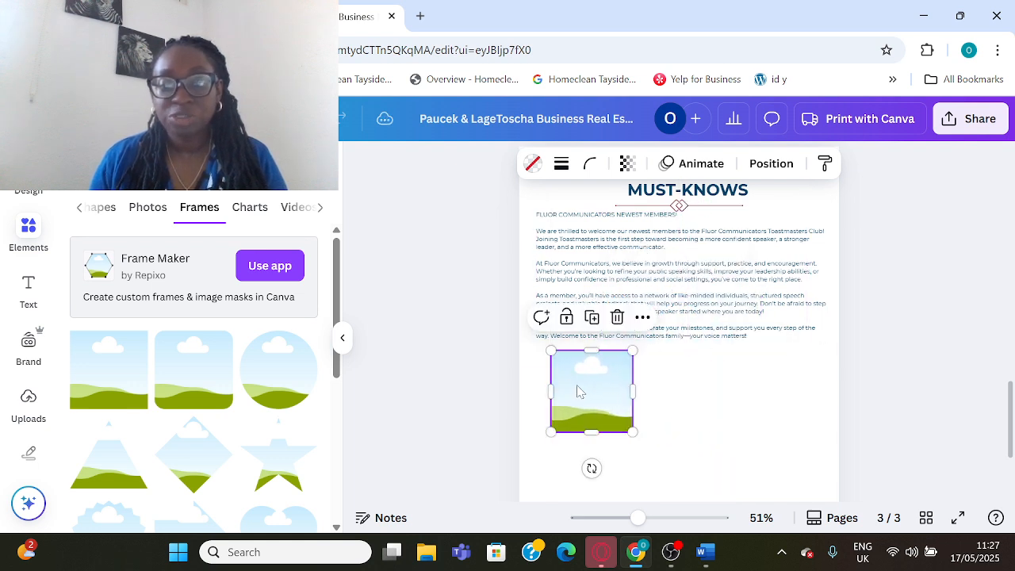
pyautogui.moveTo(551, 351); pyautogui.dragTo(675, 397)
# Duplicate the rounded frame twice and line up the copies as an evenly spaced row of three below the welcome text
pyautogui.rightClick(578, 386)
pyautogui.click(680, 258)
pyautogui.rightClick(674, 397)
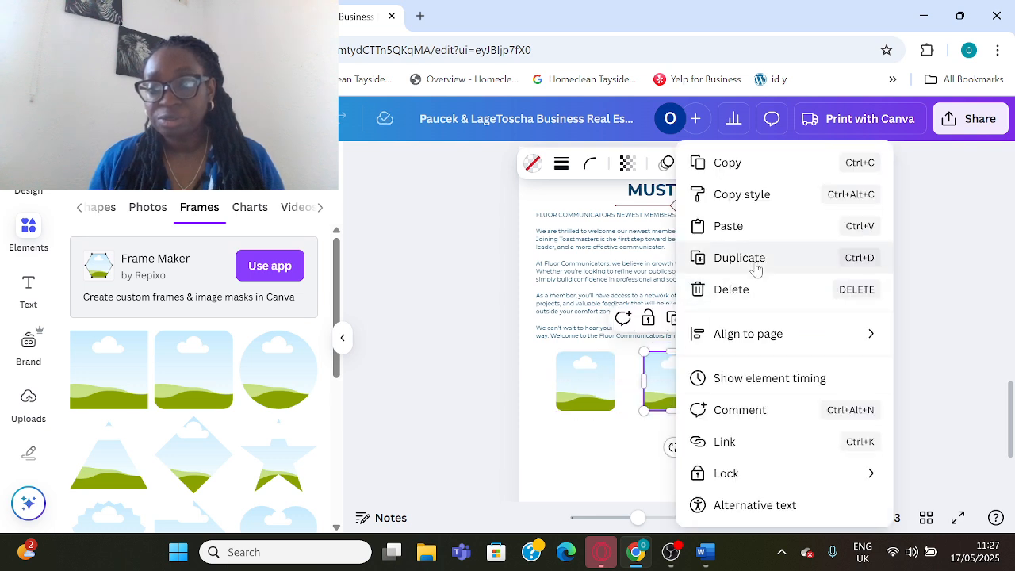
pyautogui.click(753, 258)
pyautogui.click(751, 377)
pyautogui.moveTo(751, 378); pyautogui.dragTo(747, 367)
# Fill the three frames with the three new-member welcome images from the uploaded files
pyautogui.scroll(-2, 28, 301)
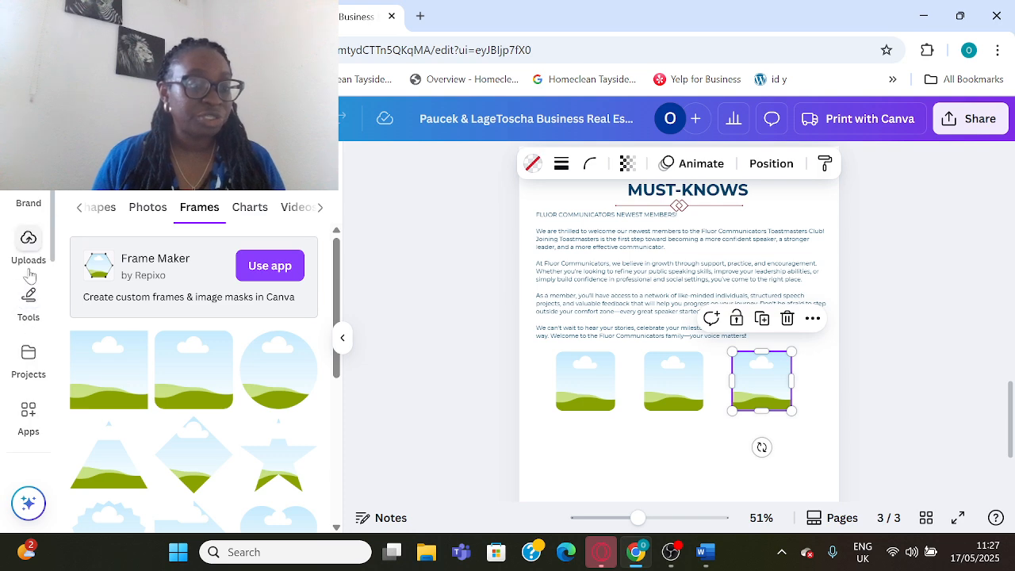
pyautogui.click(28, 249)
pyautogui.scroll(-5, 220, 330)
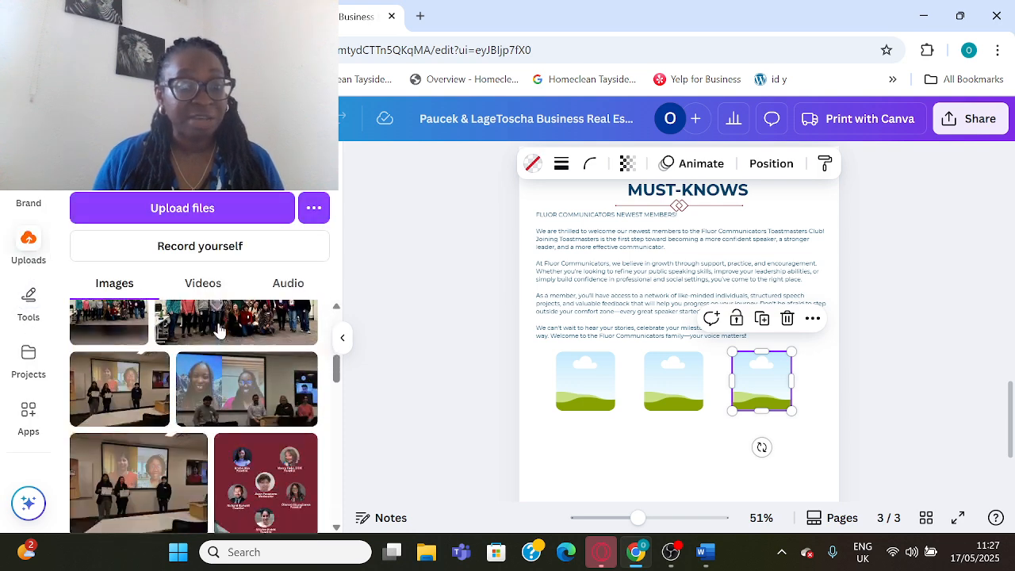
pyautogui.scroll(-5, 219, 331)
pyautogui.click(647, 413)
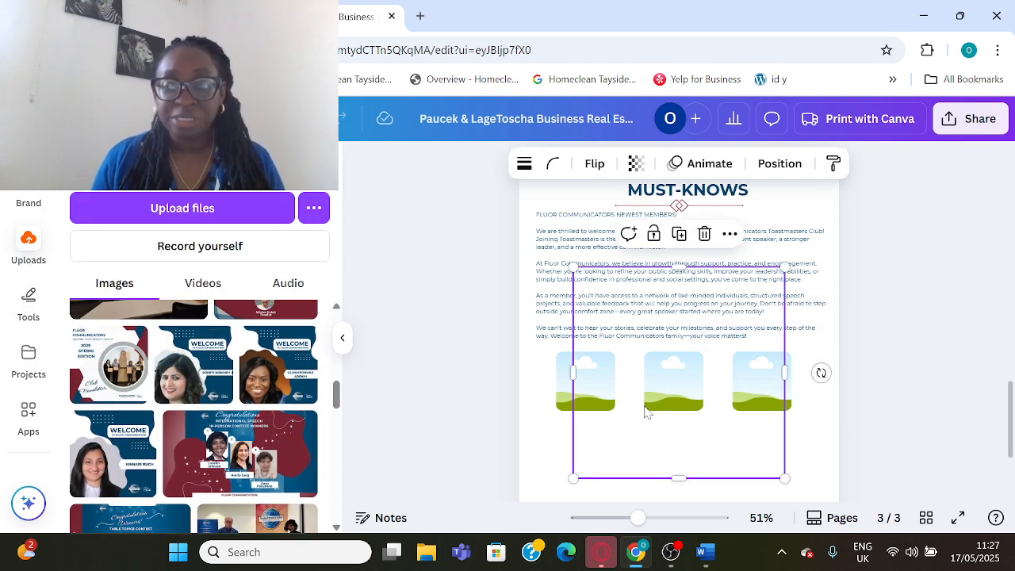
pyautogui.click(186, 380)
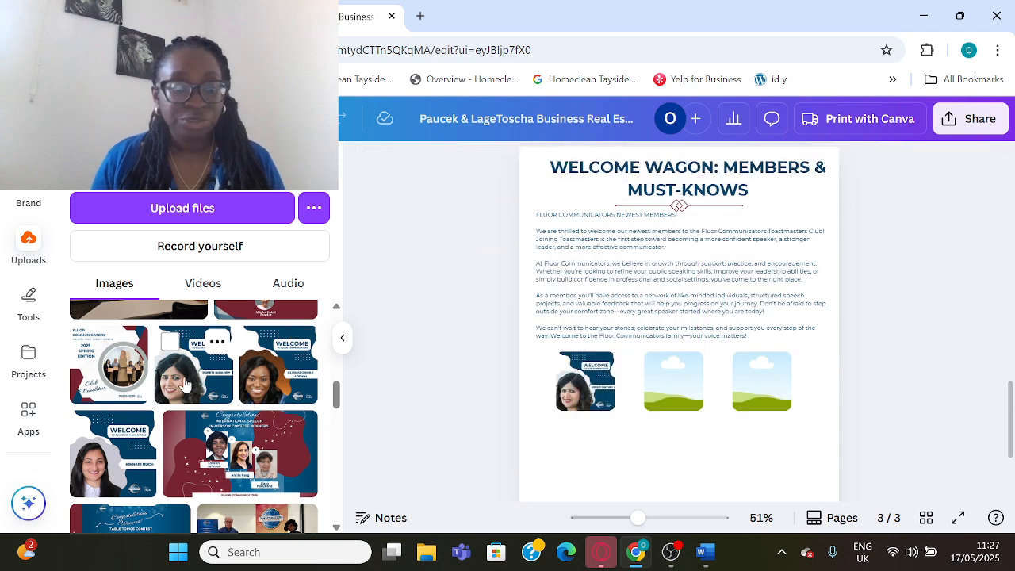
pyautogui.moveTo(277, 364); pyautogui.dragTo(758, 383)
pyautogui.click(119, 445)
pyautogui.click(776, 389)
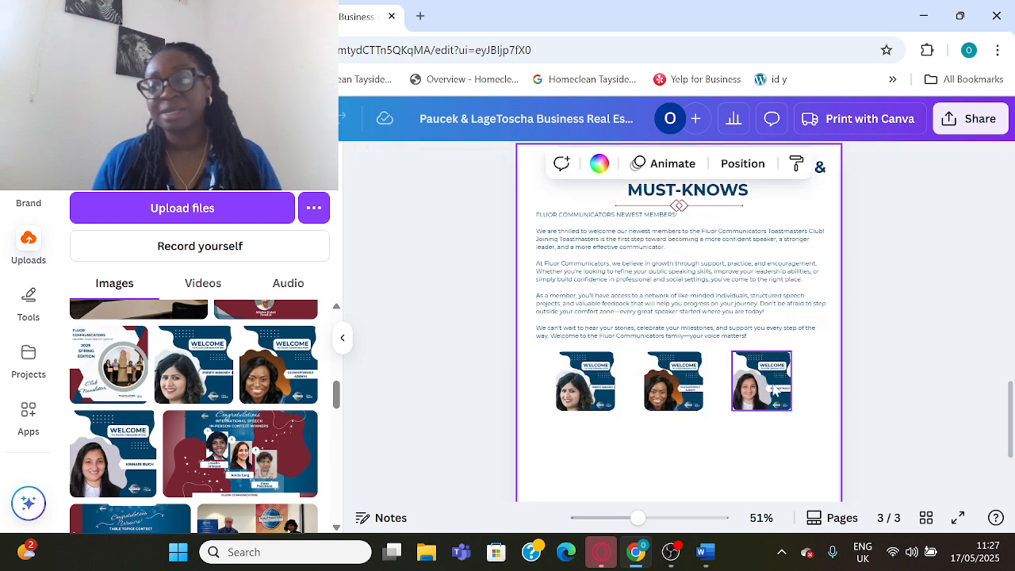
# Insert the recently used tapered divider line with the central ornament and place it centred below the row of member images
pyautogui.scroll(-2, 730, 369)
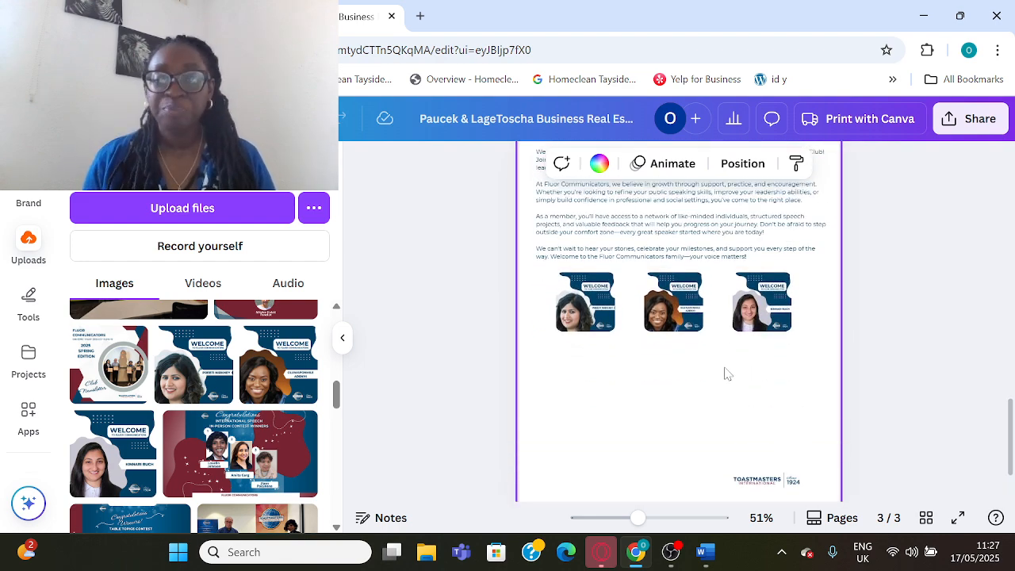
pyautogui.scroll(2, 32, 205)
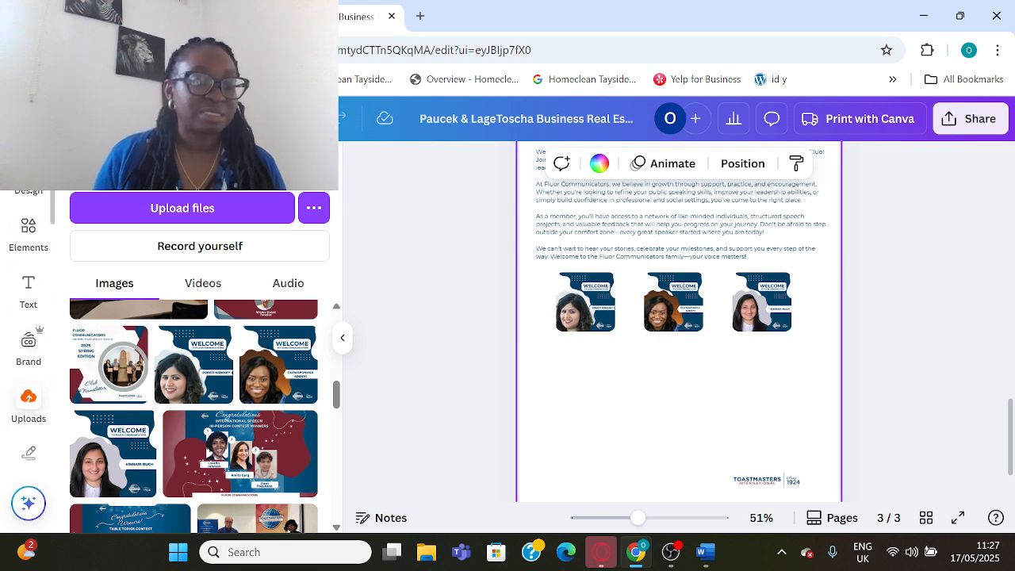
pyautogui.click(28, 232)
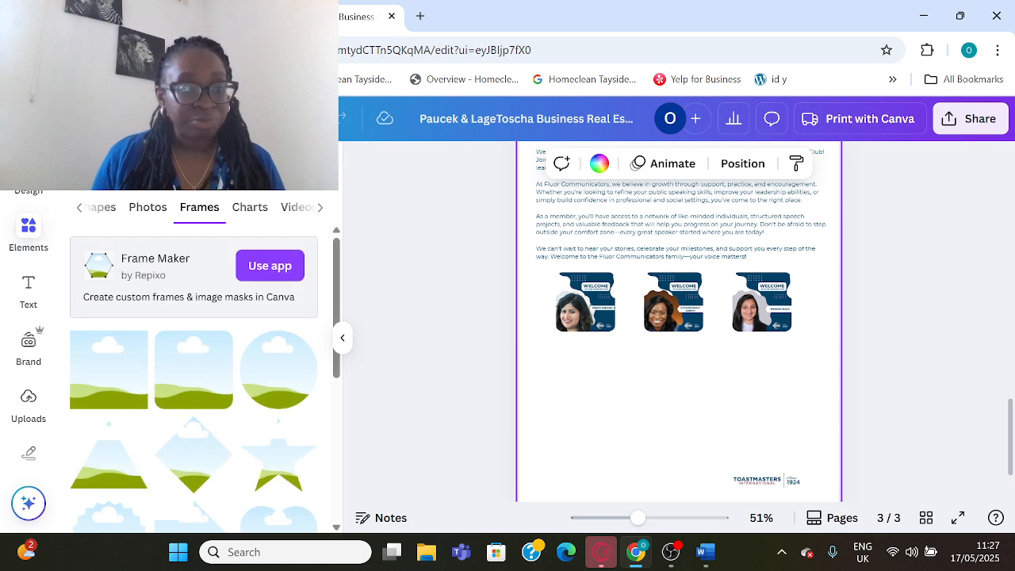
pyautogui.click(292, 192)
pyautogui.click(292, 184)
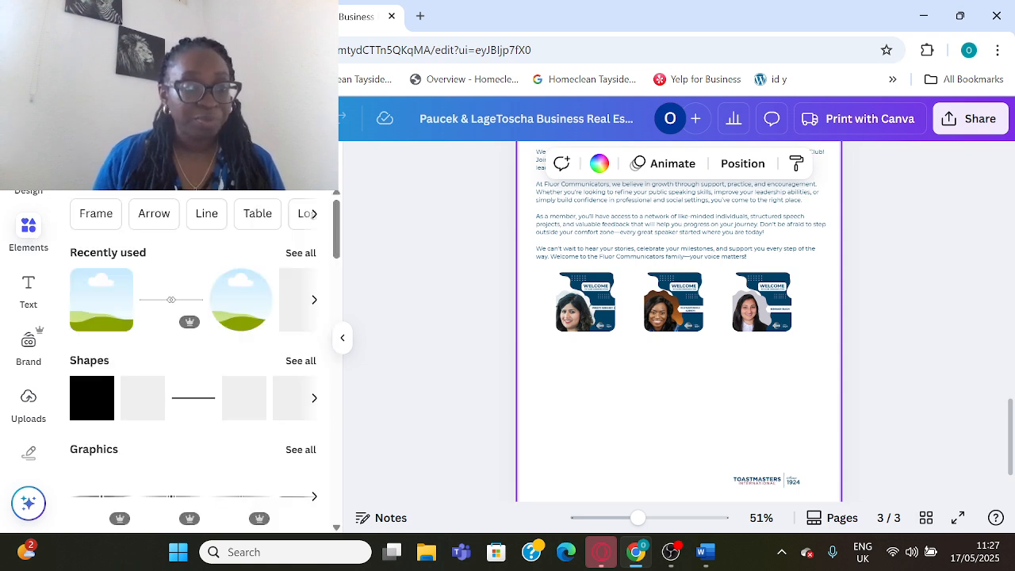
pyautogui.click(301, 252)
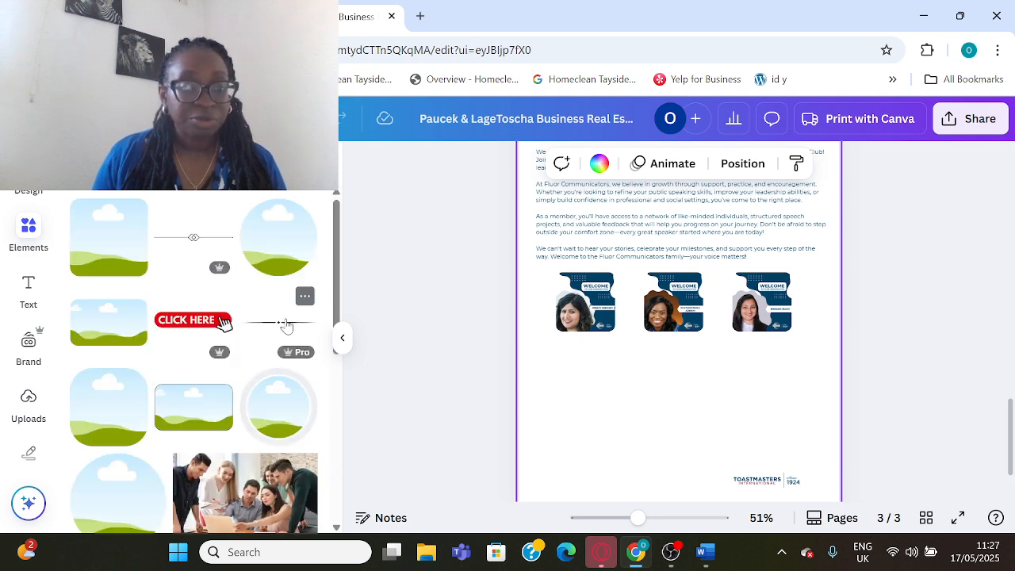
pyautogui.click(284, 325)
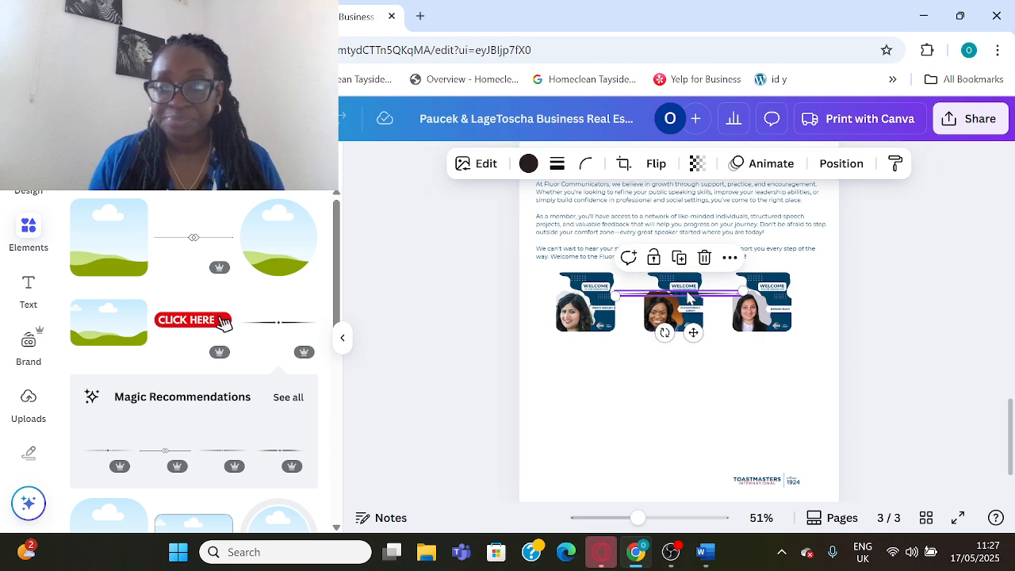
pyautogui.moveTo(683, 311); pyautogui.dragTo(683, 362)
pyautogui.click(305, 170)
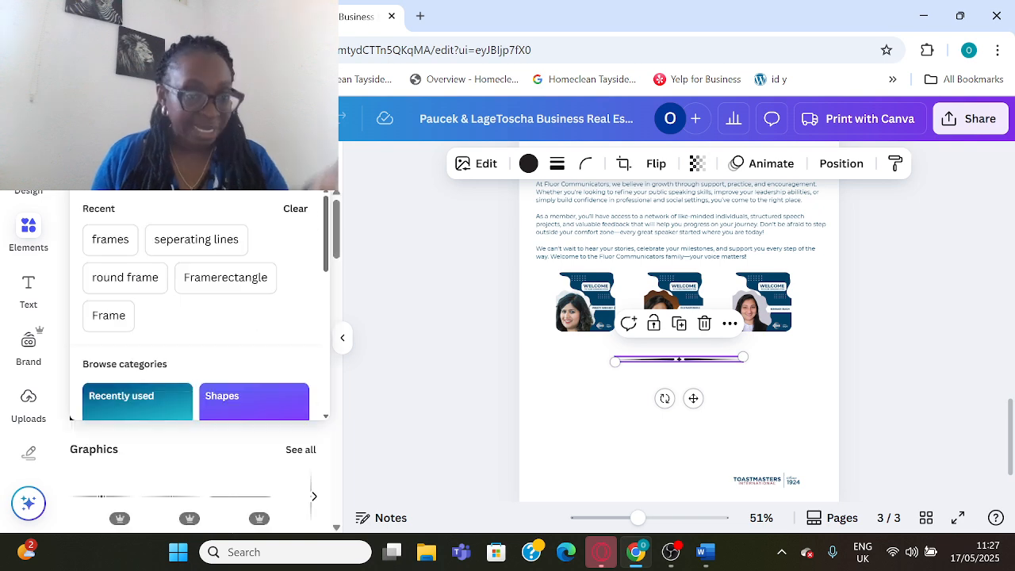
# Recolour the new divider line with the dark red document colour
pyautogui.click(528, 163)
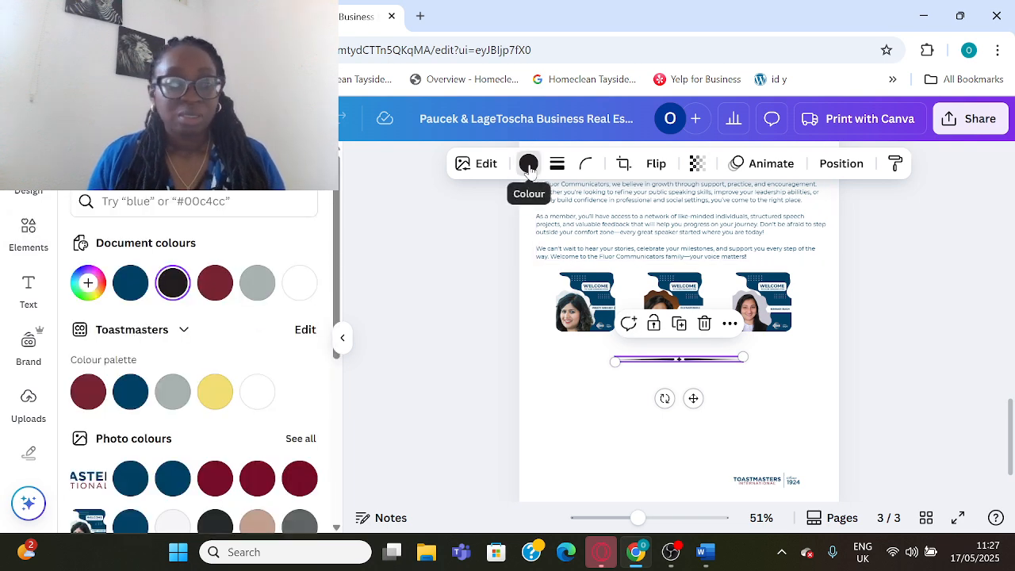
pyautogui.click(215, 282)
pyautogui.click(625, 401)
pyautogui.scroll(-1, 626, 402)
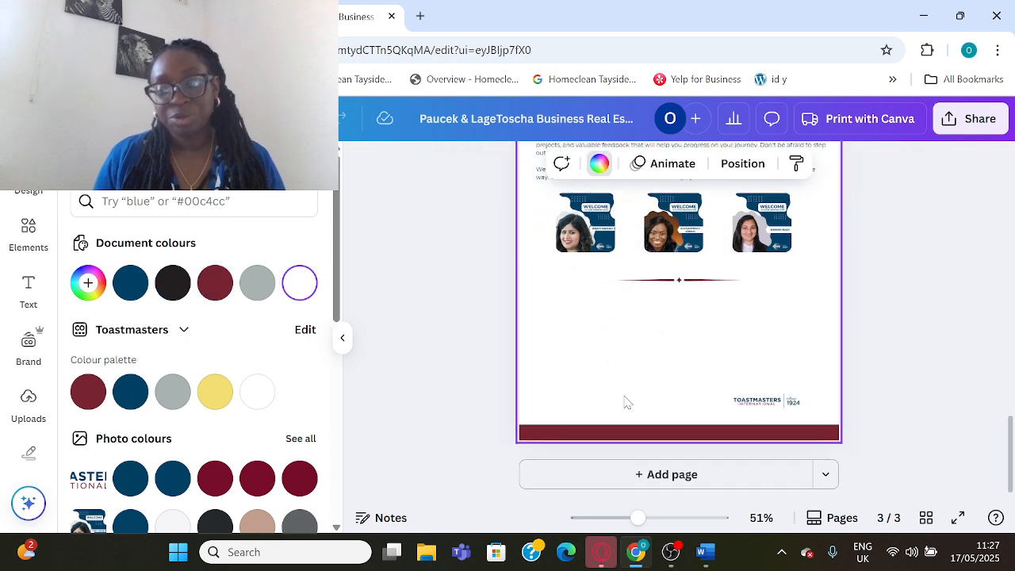
# Copy the QUICK TIPS section, through the link invitation sentence, from the Word document and paste it onto the Canva page
pyautogui.click(706, 552)
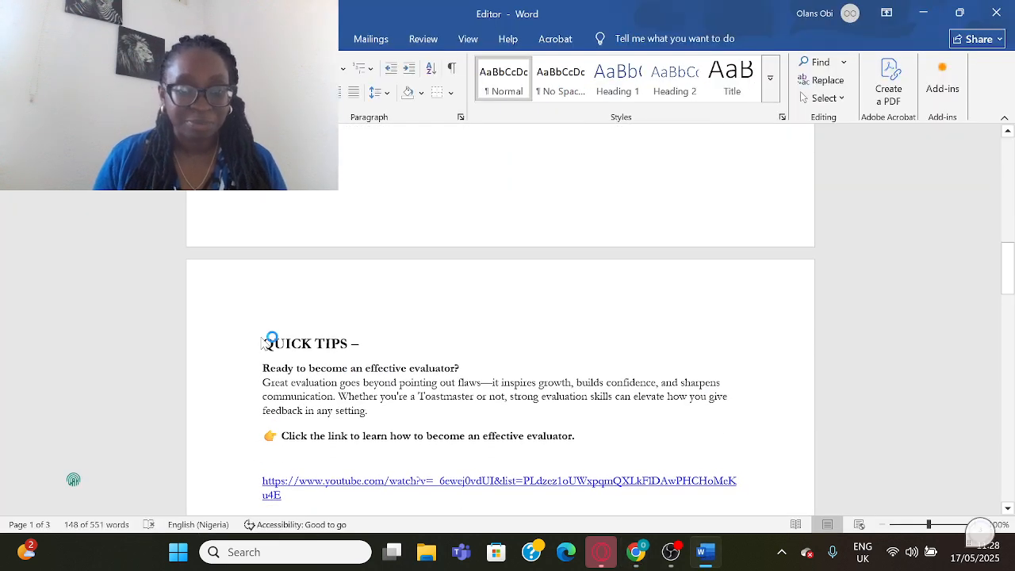
pyautogui.moveTo(240, 344); pyautogui.dragTo(240, 441)
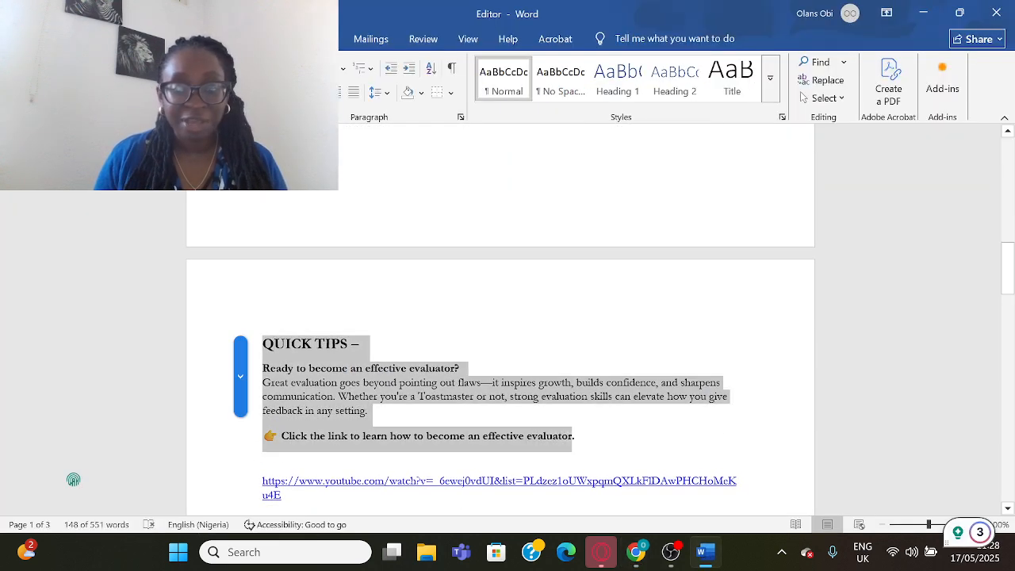
pyautogui.rightClick(281, 385)
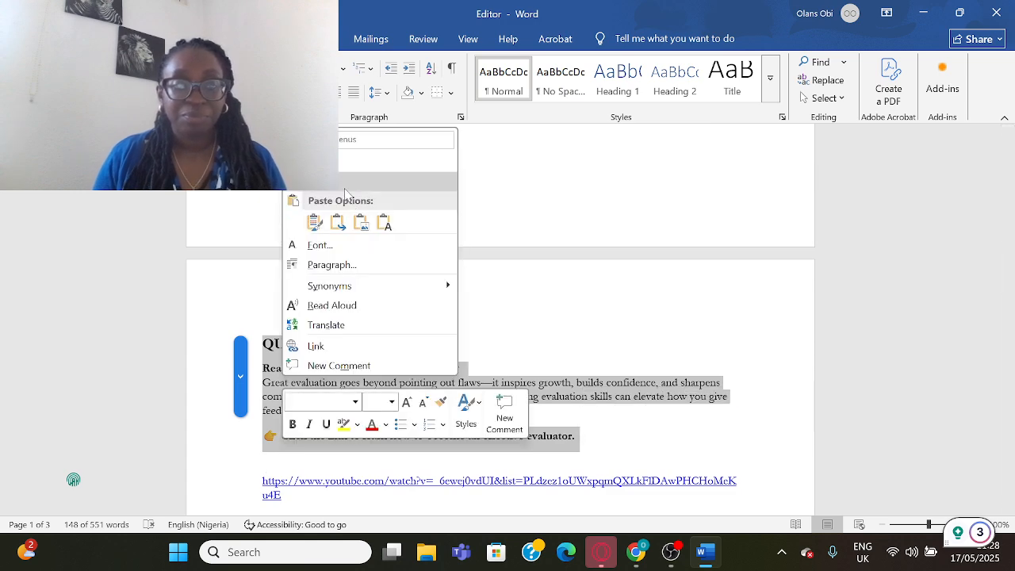
pyautogui.click(333, 181)
pyautogui.hotkey('alt', 'Tab')
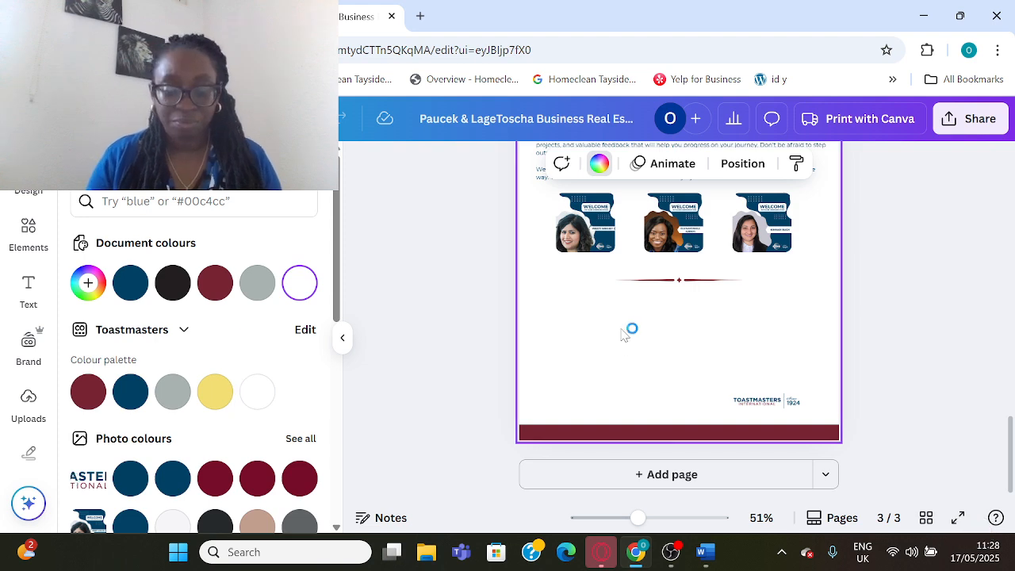
pyautogui.hotkey('ctrl', 'v')
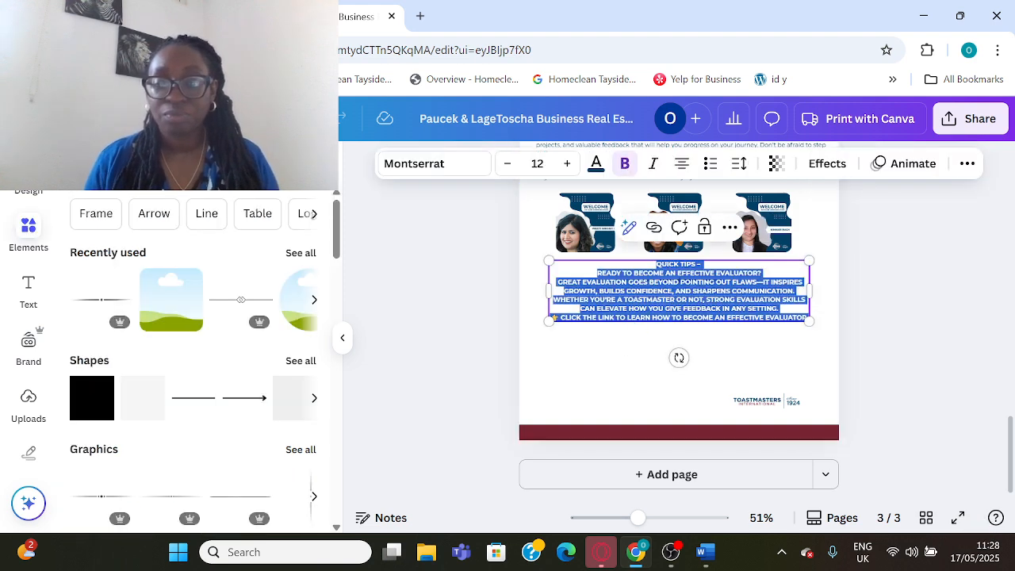
# Move the quick tips text box just below the divider and left-align its text
pyautogui.moveTo(675, 300); pyautogui.dragTo(698, 317)
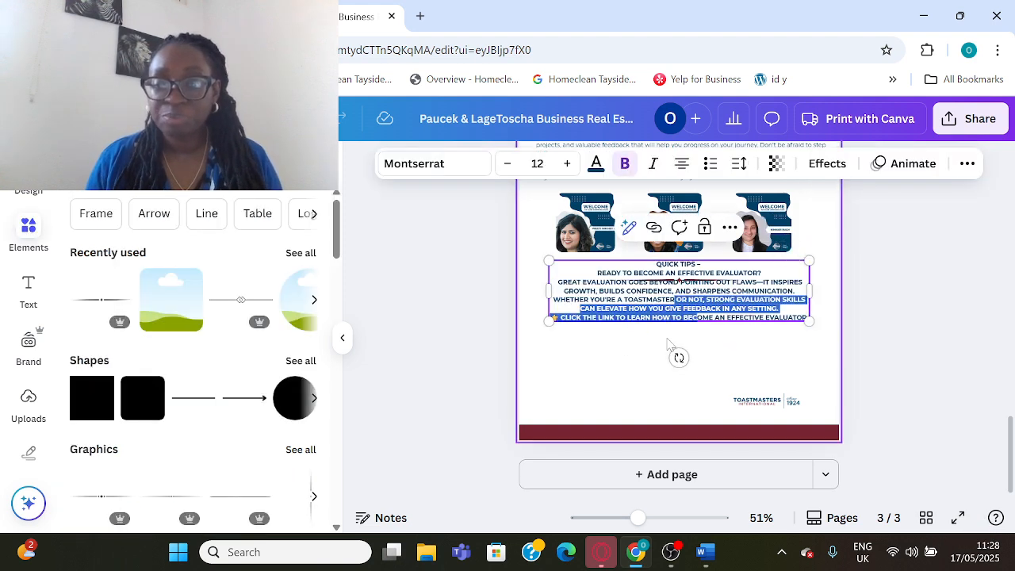
pyautogui.moveTo(595, 291); pyautogui.dragTo(598, 325)
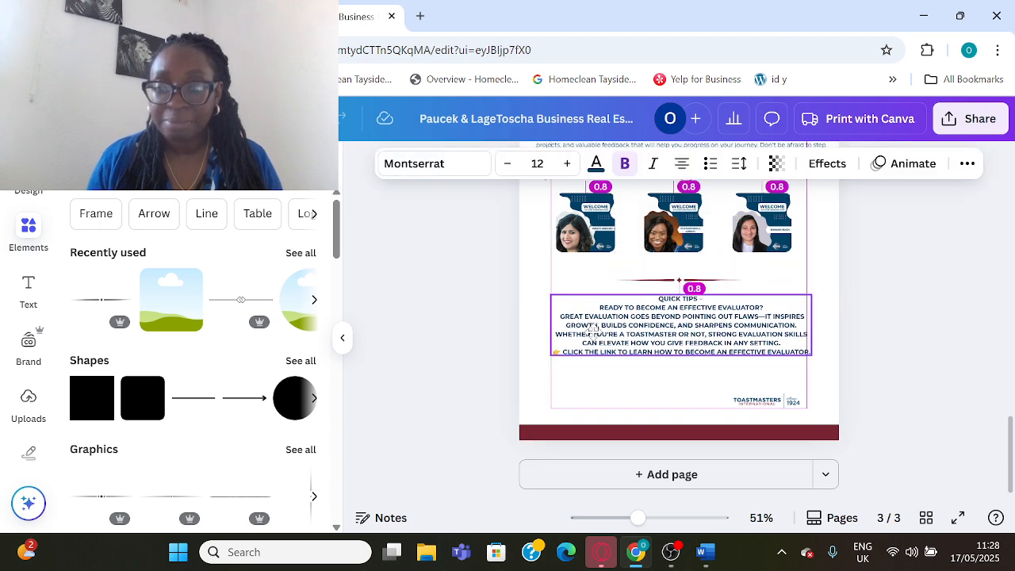
pyautogui.click(682, 164)
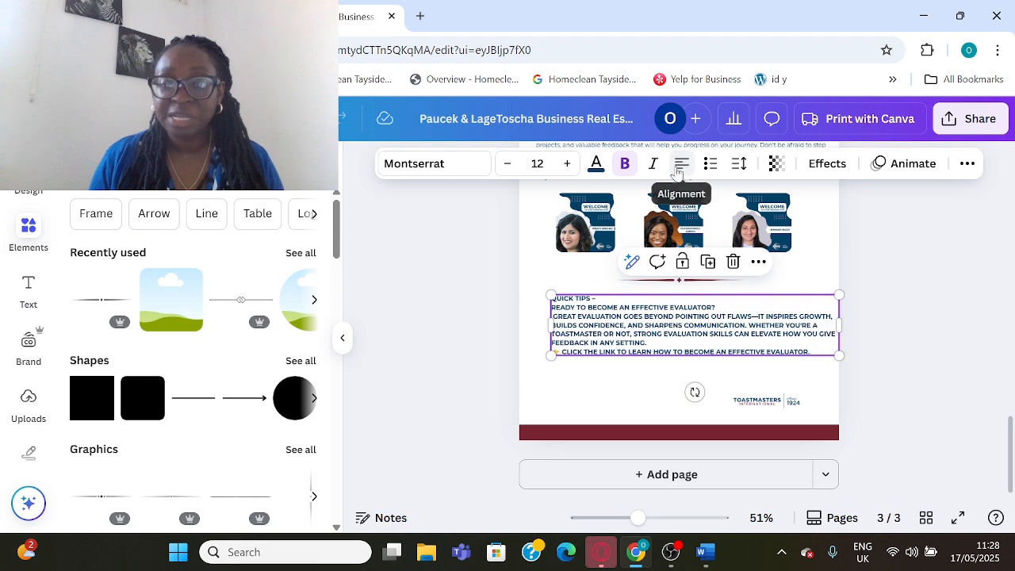
# Turn off uppercase and bold for all the quick tips text and set its font size to 11
pyautogui.doubleClick(654, 305)
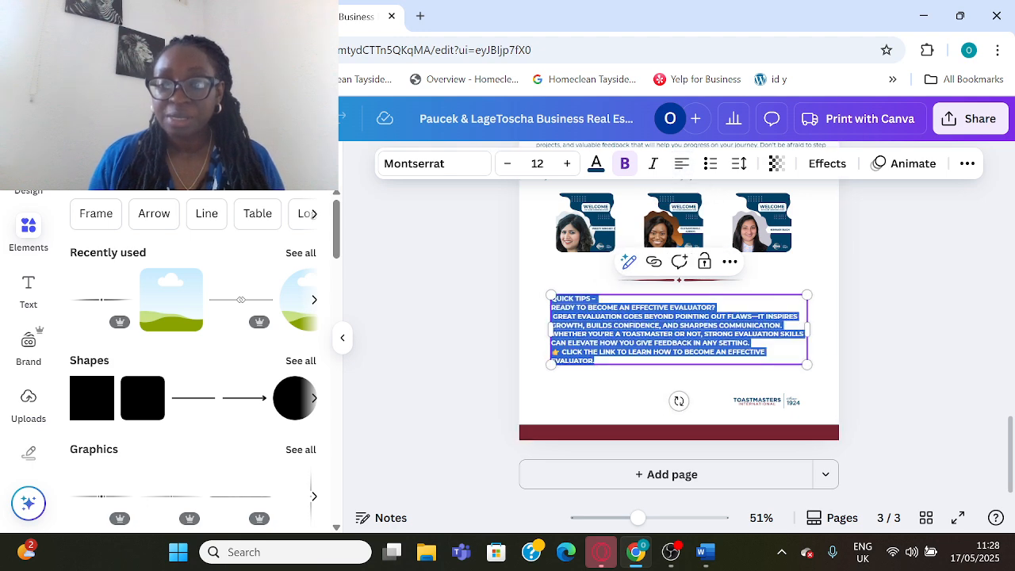
pyautogui.moveTo(594, 361); pyautogui.dragTo(559, 307)
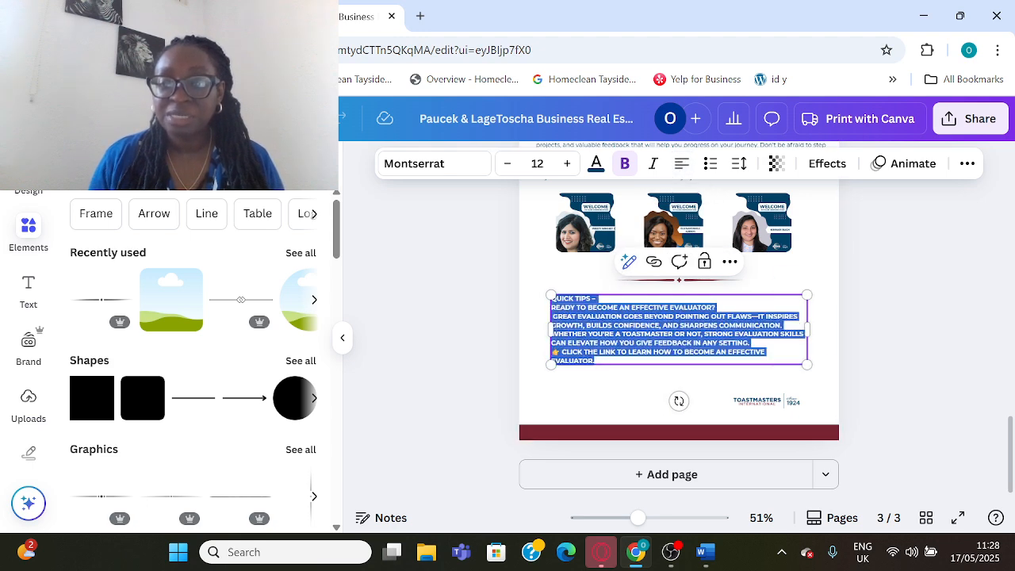
pyautogui.click(967, 164)
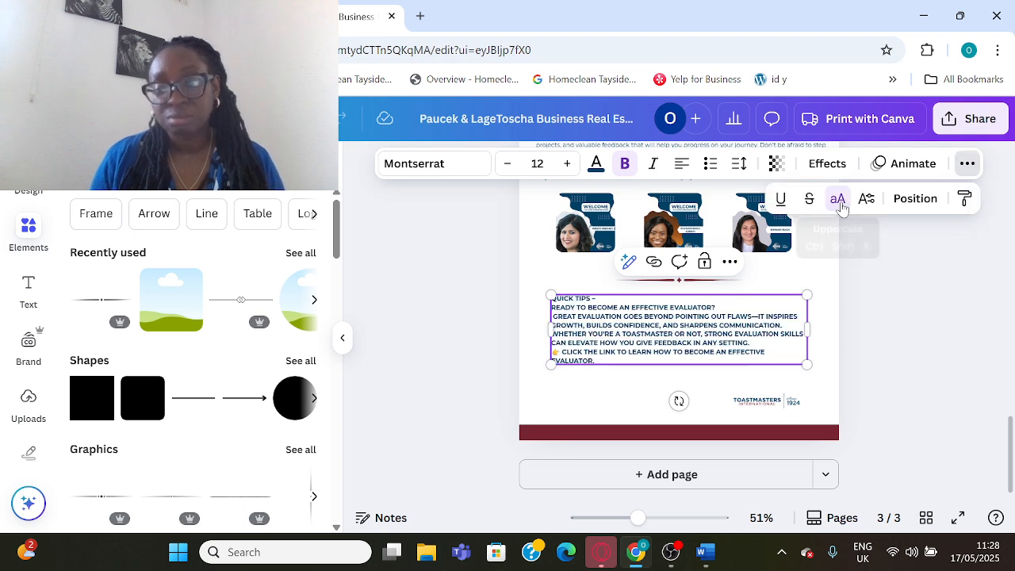
pyautogui.click(838, 199)
pyautogui.click(625, 164)
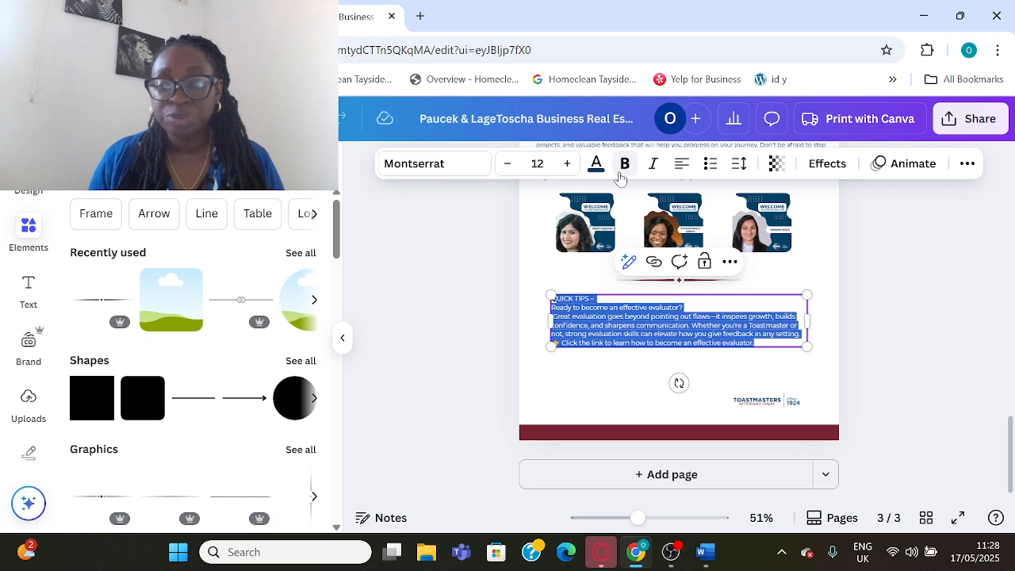
pyautogui.click(508, 163)
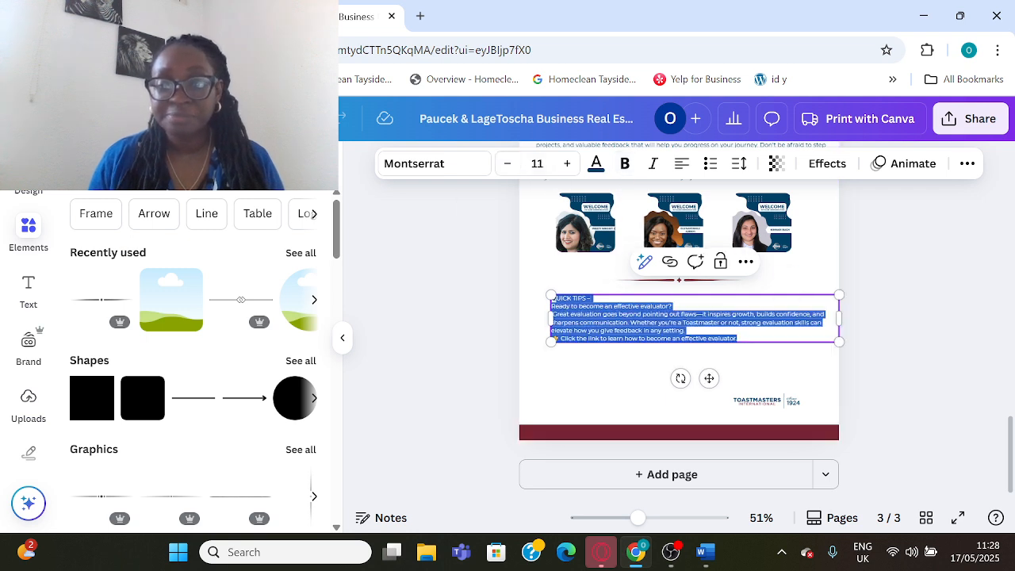
# Remove the dash after the QUICK TIPS heading and insert a blank line beneath the heading
pyautogui.click(624, 338)
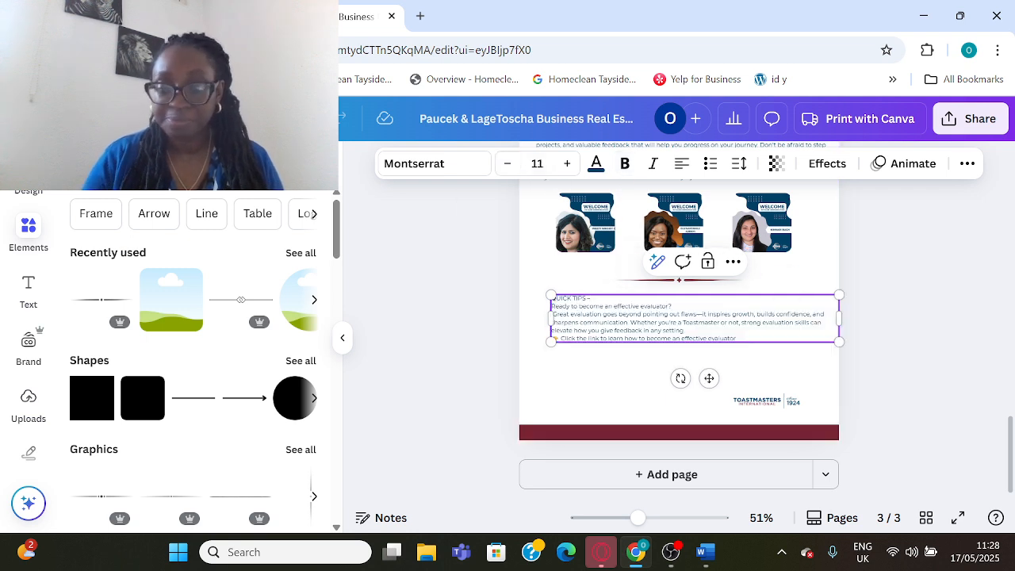
pyautogui.press('BackSpace')
pyautogui.press('BackSpace')
pyautogui.press('Return')
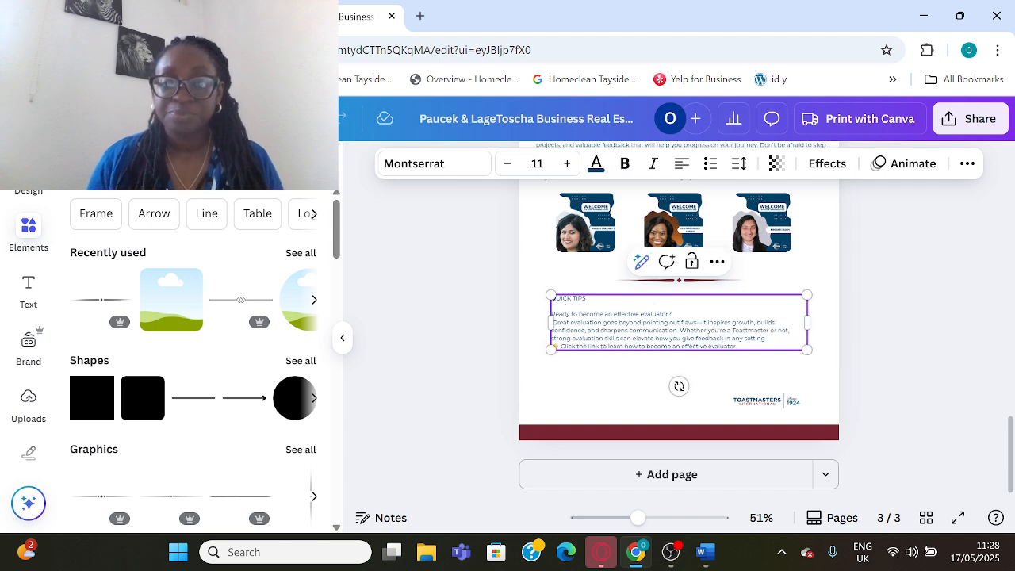
# Bold and centre the QUICK TIPS heading, and shift its text box closer to the middle of the page
pyautogui.moveTo(586, 298); pyautogui.dragTo(545, 294)
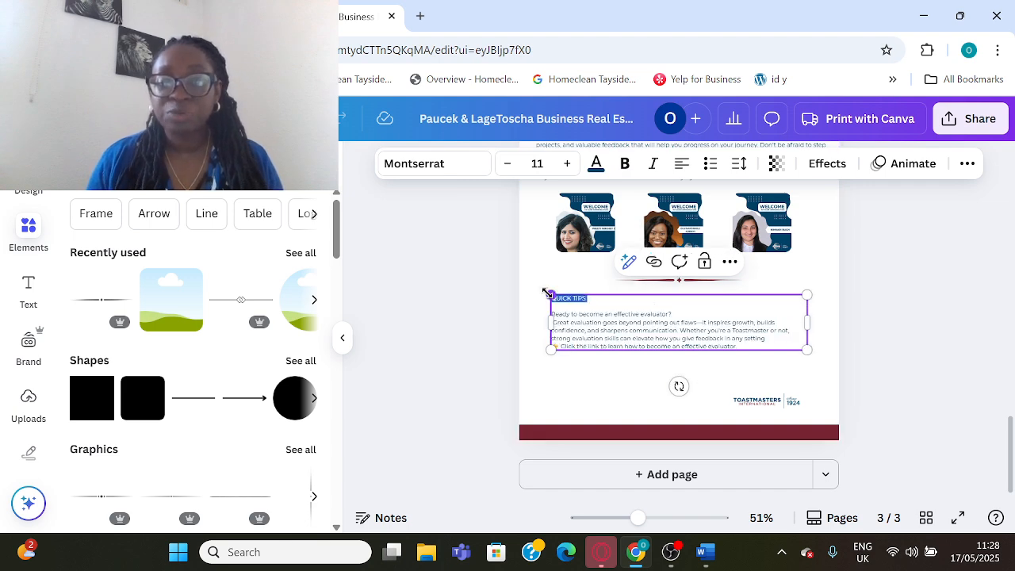
pyautogui.click(624, 163)
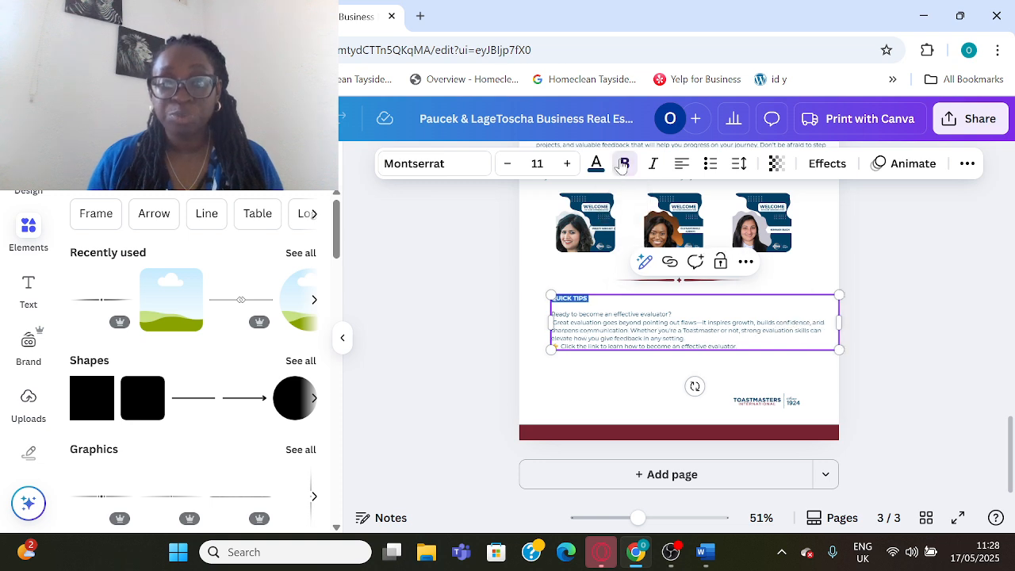
pyautogui.click(681, 165)
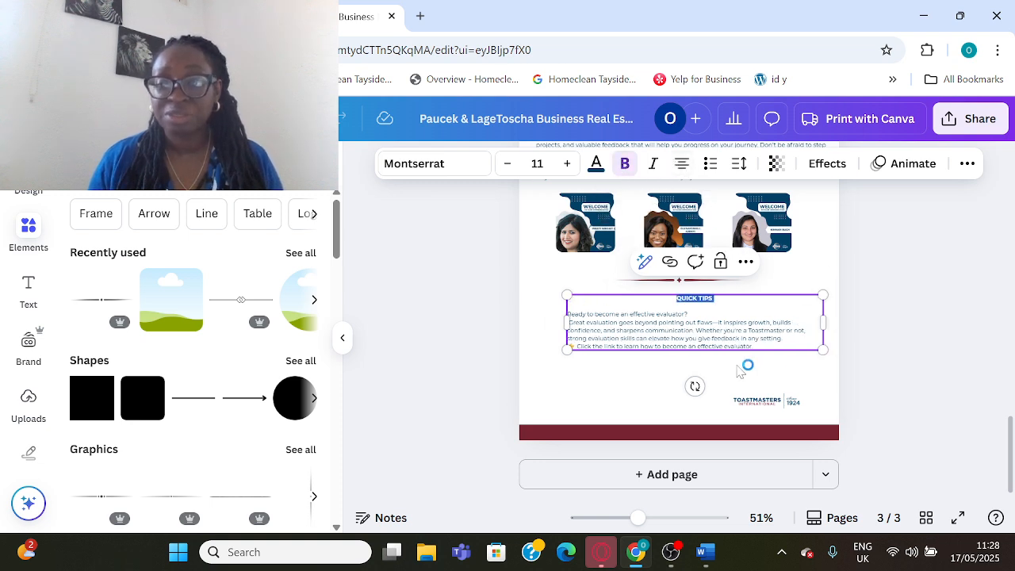
pyautogui.moveTo(744, 343); pyautogui.dragTo(728, 333)
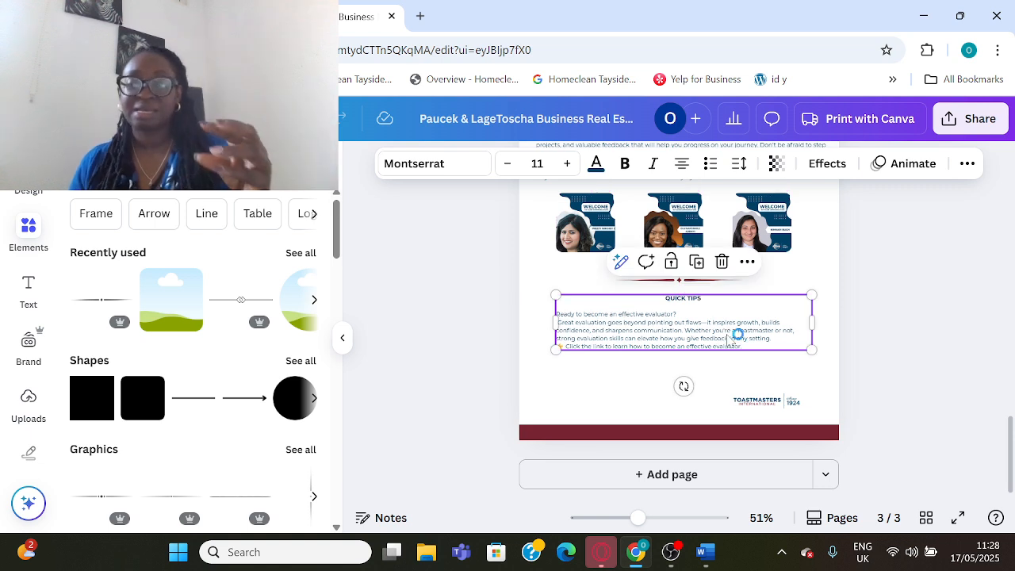
# Widen the quick tips text box and insert a blank line above and below the "Great evaluation" paragraph
pyautogui.click(636, 323)
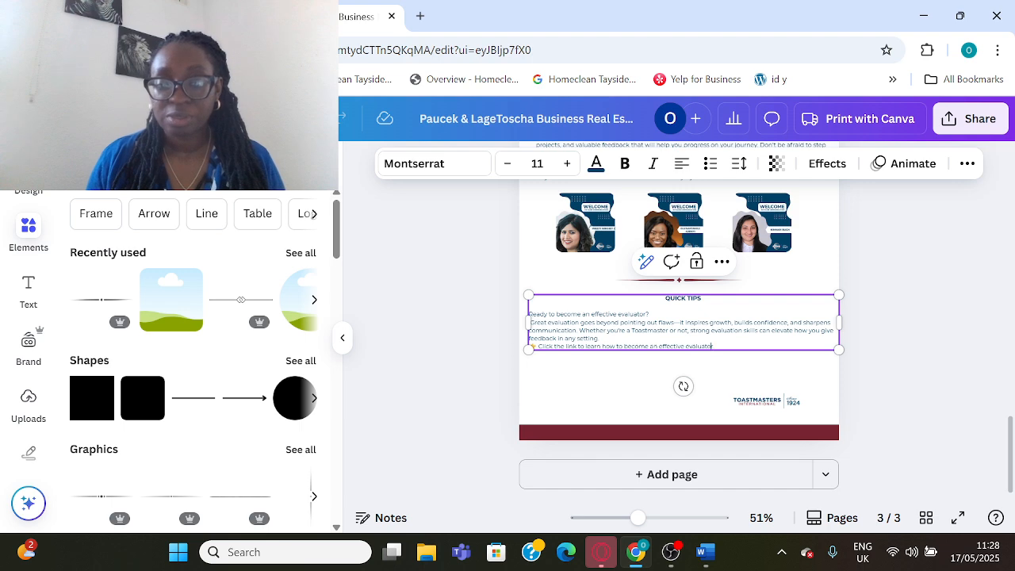
pyautogui.press('Return')
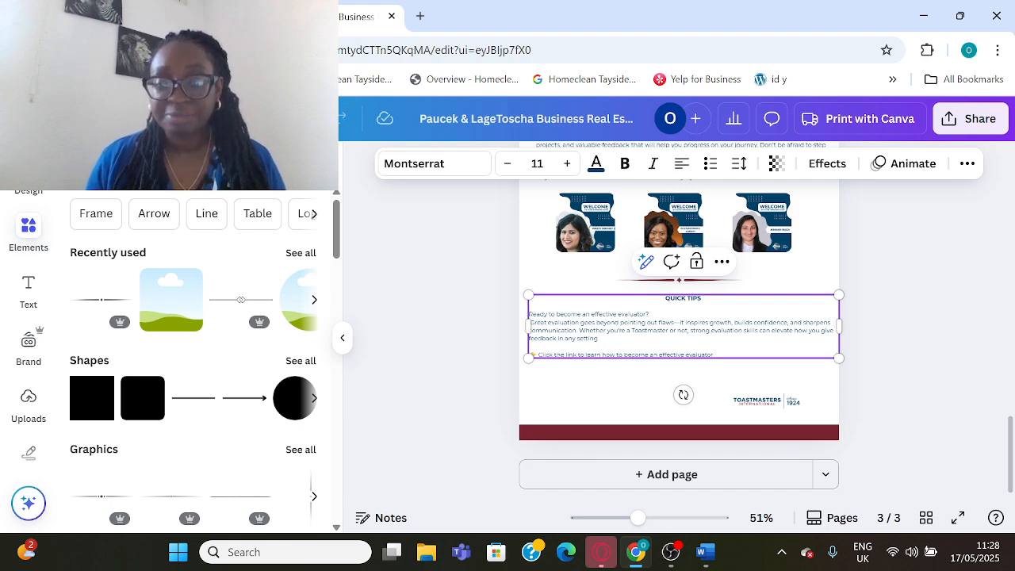
pyautogui.press('Return')
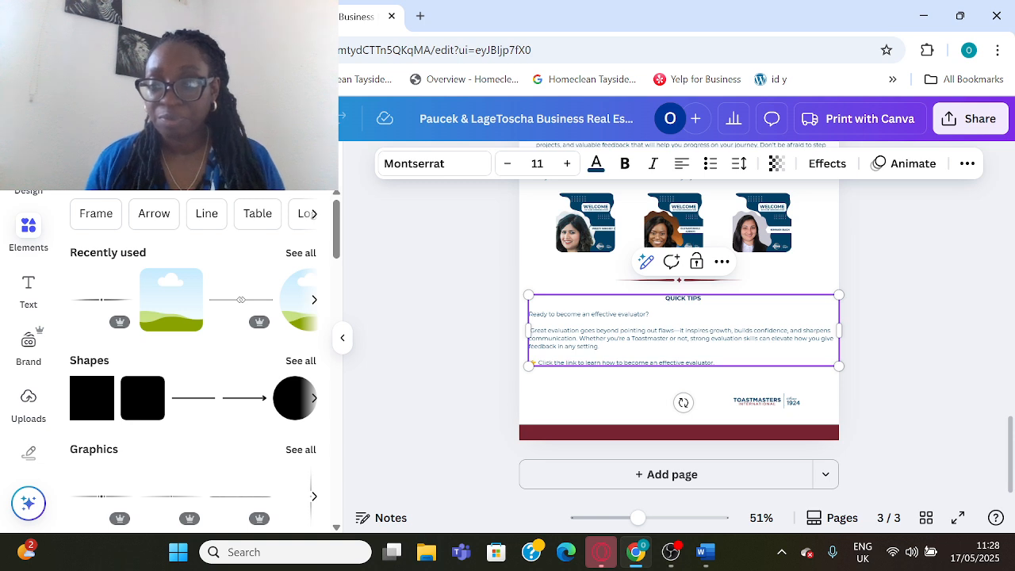
# Narrow and centre the quick tips text box, and reword its last line without the emoji to start "Click the link below"
pyautogui.moveTo(816, 338); pyautogui.dragTo(785, 337)
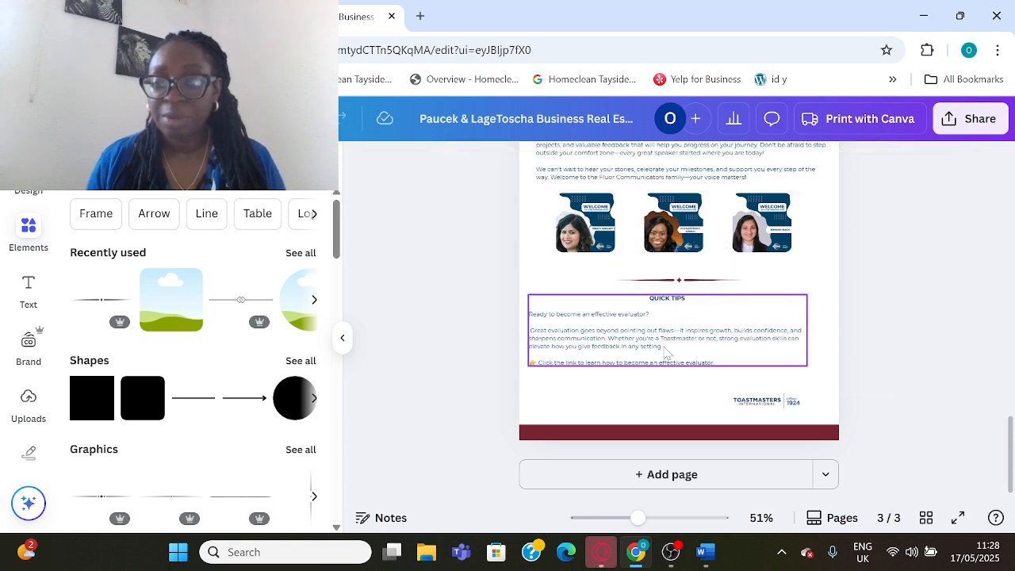
pyautogui.moveTo(679, 349)
pyautogui.mouseDown()
pyautogui.moveTo(701, 336)
pyautogui.moveTo(687, 339)
pyautogui.mouseUp()
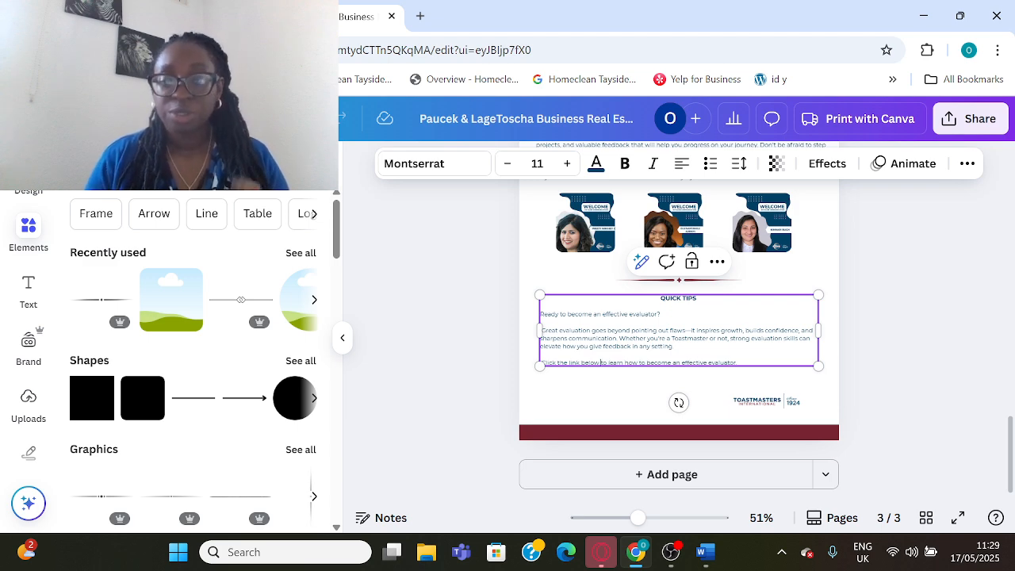
pyautogui.click(626, 395)
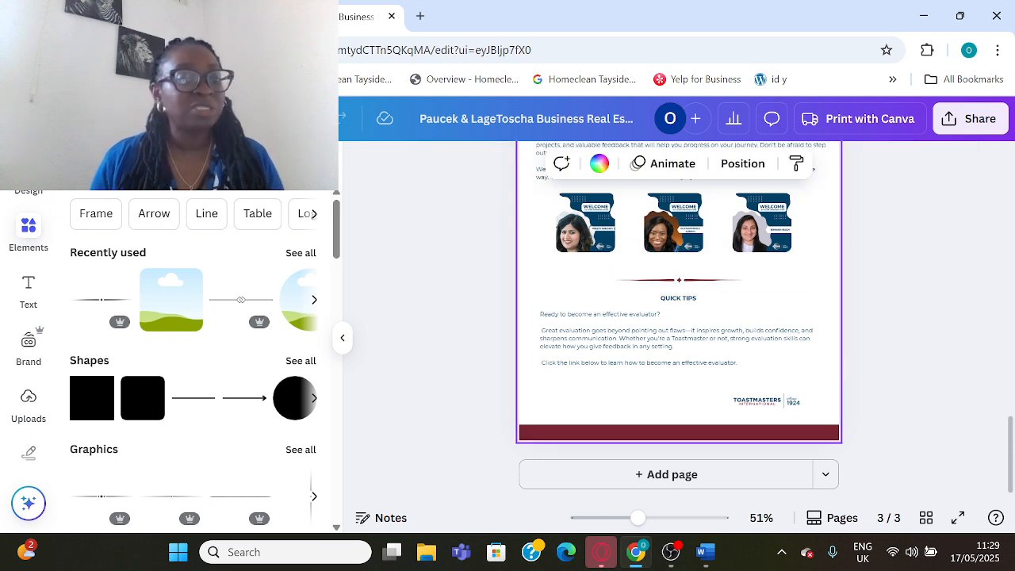
# Search the elements for "click me" and add the yellow round CLICK HERE! graphic with the pointing hand to the page
pyautogui.click(193, 169)
pyautogui.write('click')
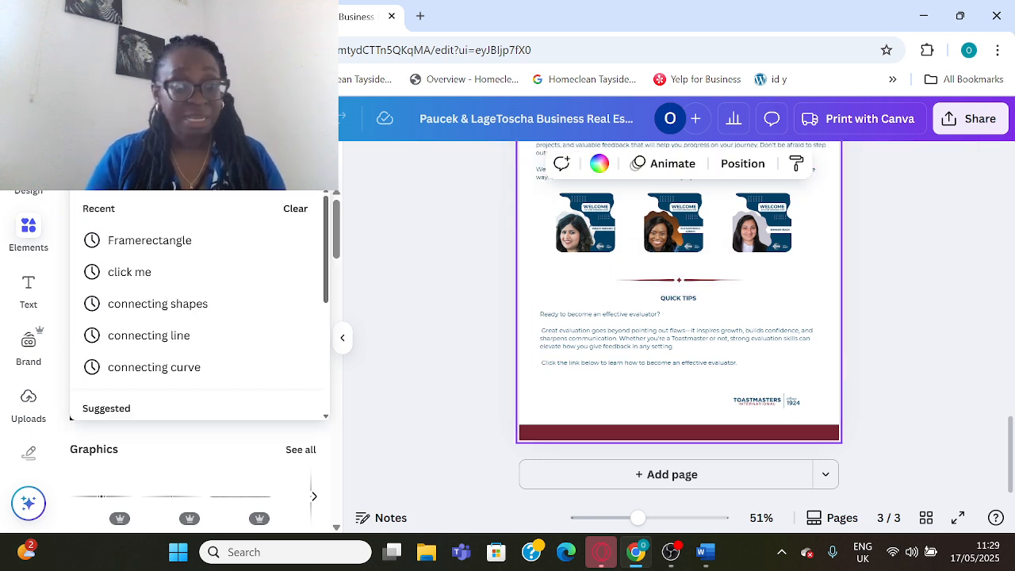
pyautogui.write(' me')
pyautogui.press('Return')
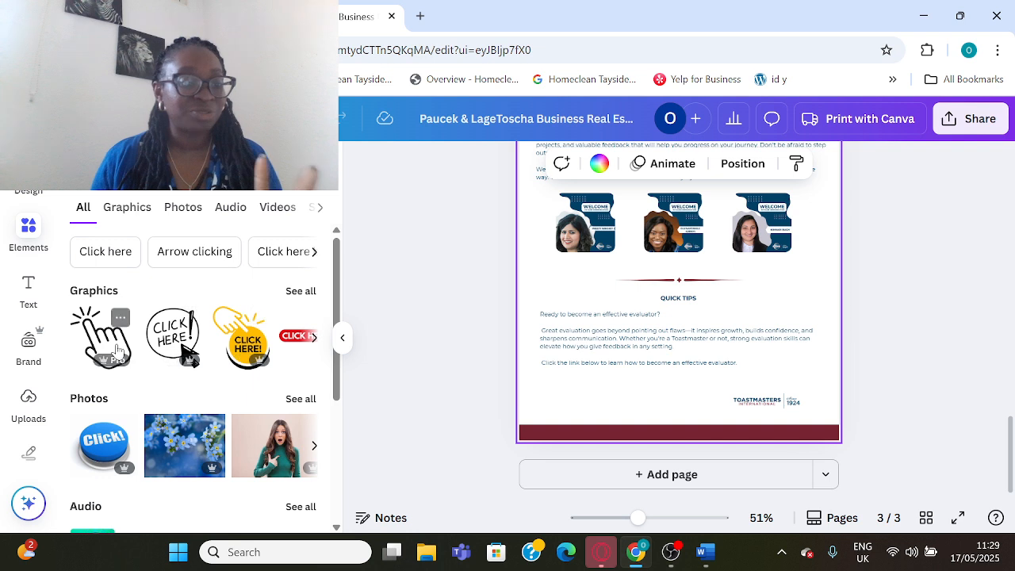
pyautogui.click(248, 342)
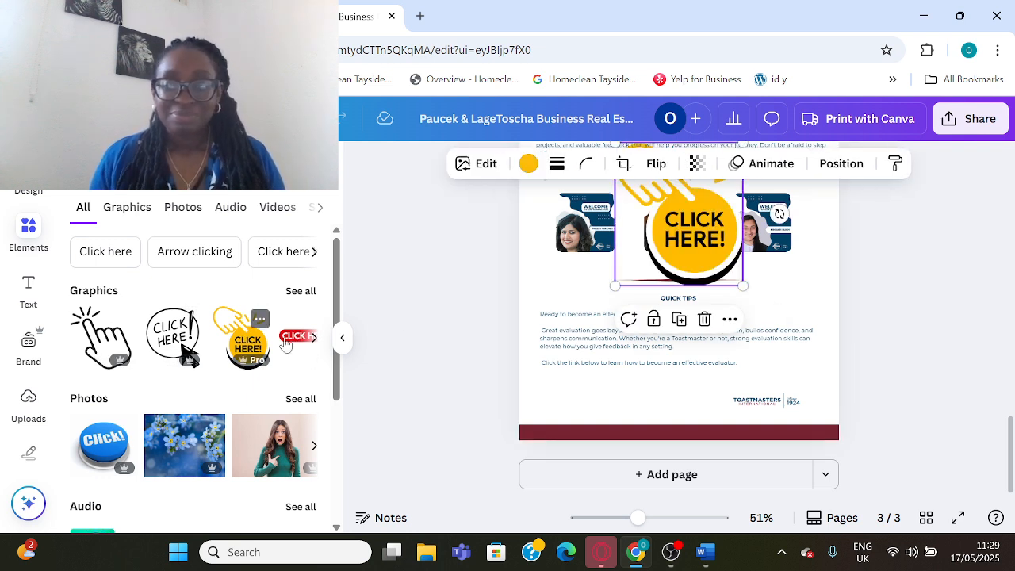
# Shrink the CLICK HERE! graphic to a small button size and place it just below the last quick tips line
pyautogui.scroll(3, 669, 260)
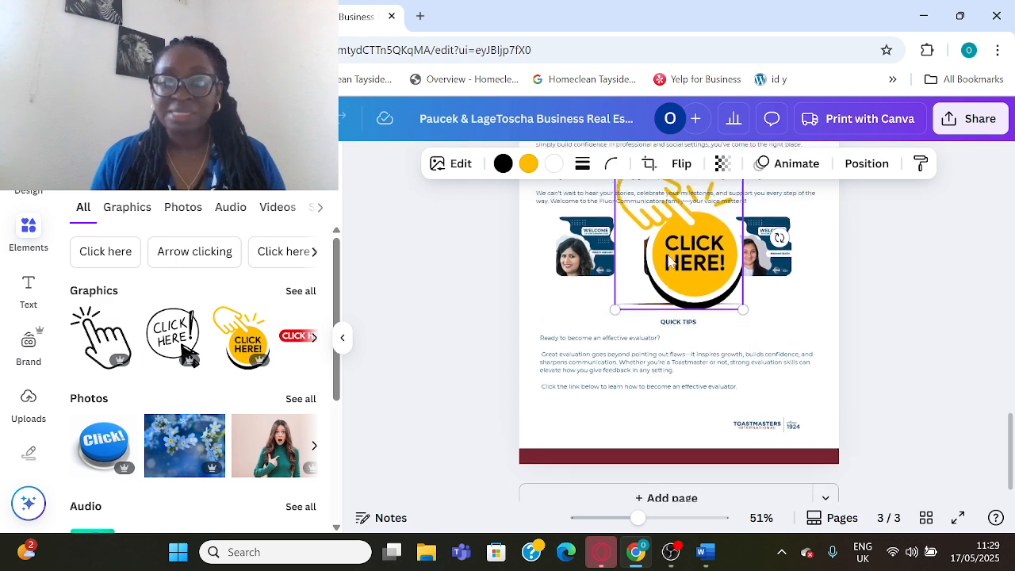
pyautogui.moveTo(617, 295); pyautogui.dragTo(689, 399)
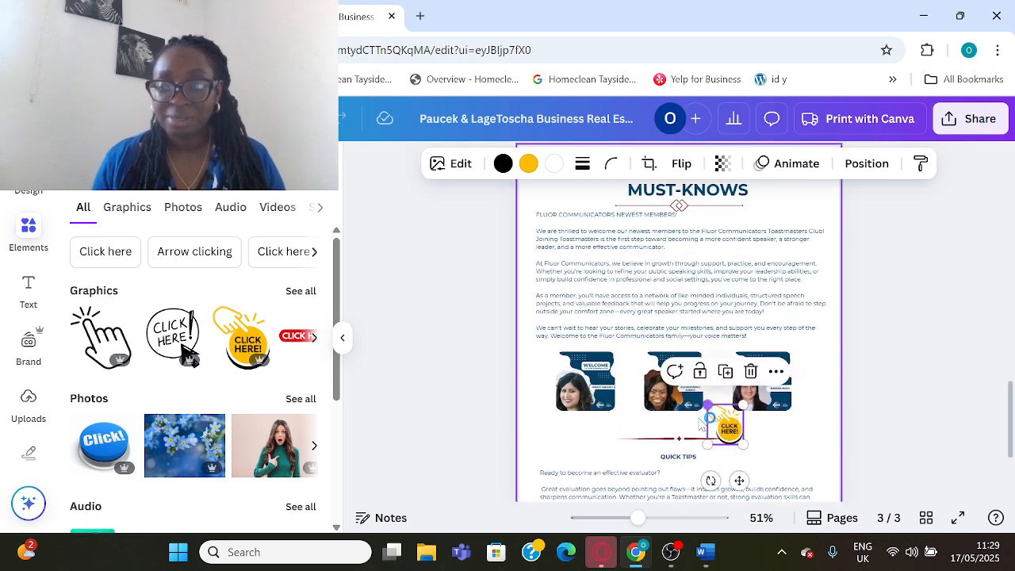
pyautogui.scroll(-2, 717, 421)
pyautogui.click(717, 421)
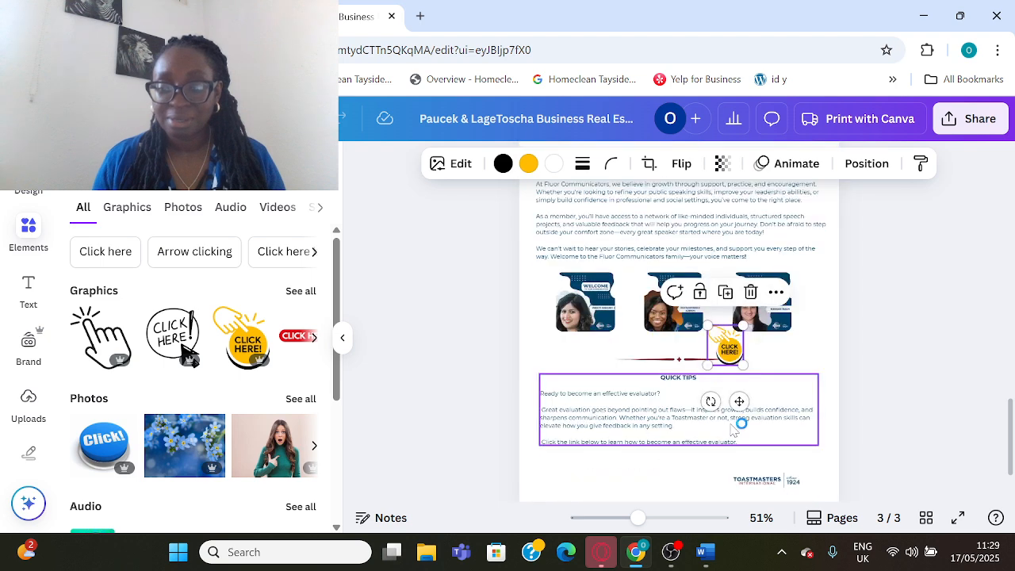
pyautogui.click(869, 365)
pyautogui.moveTo(725, 348); pyautogui.dragTo(620, 371)
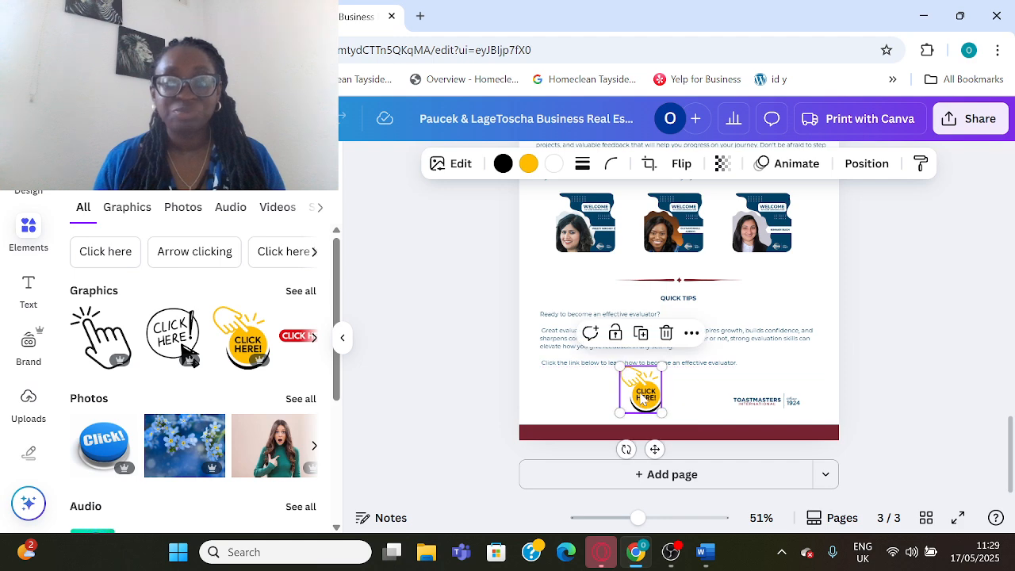
# Recolour the CLICK HERE! graphic with the Toastmasters palette, changing black to dark blue and bright yellow to pale yellow
pyautogui.click(503, 165)
pyautogui.click(124, 439)
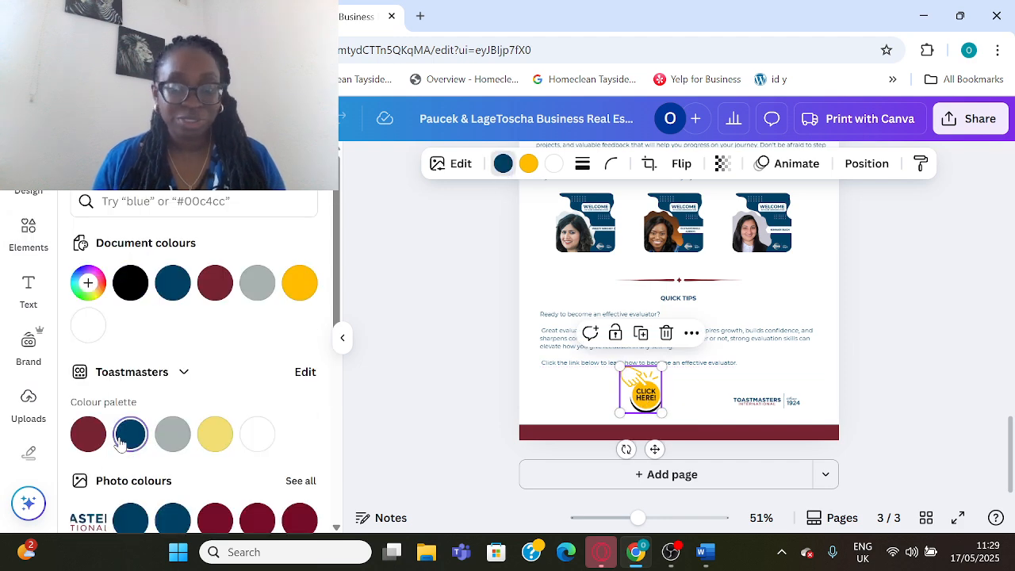
pyautogui.click(529, 164)
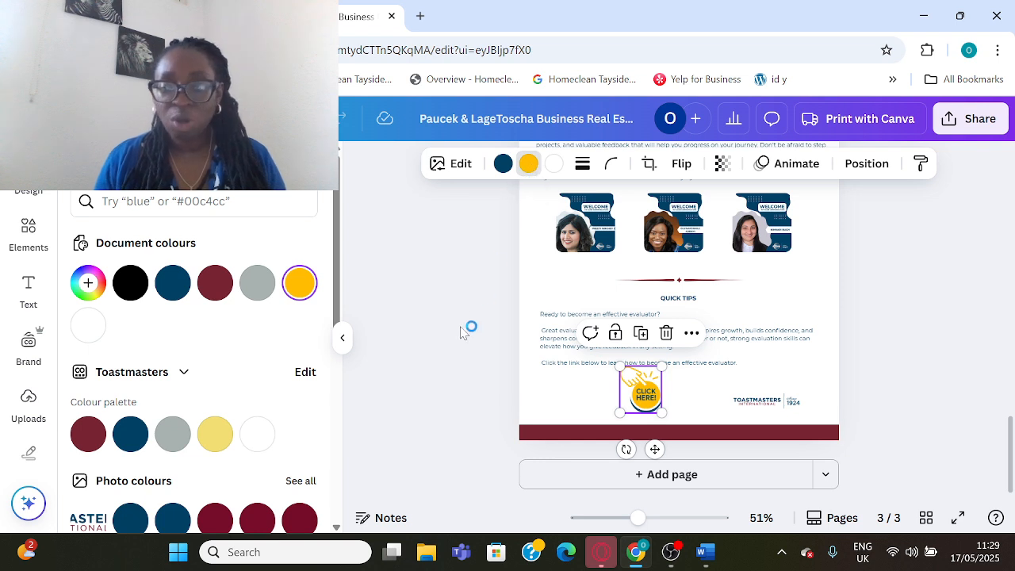
pyautogui.click(213, 441)
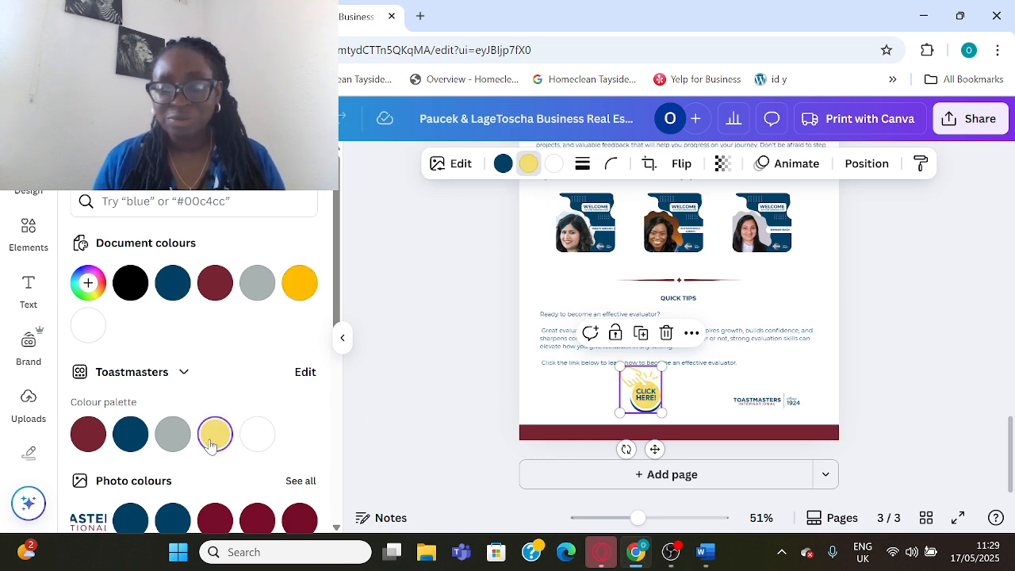
pyautogui.click(883, 368)
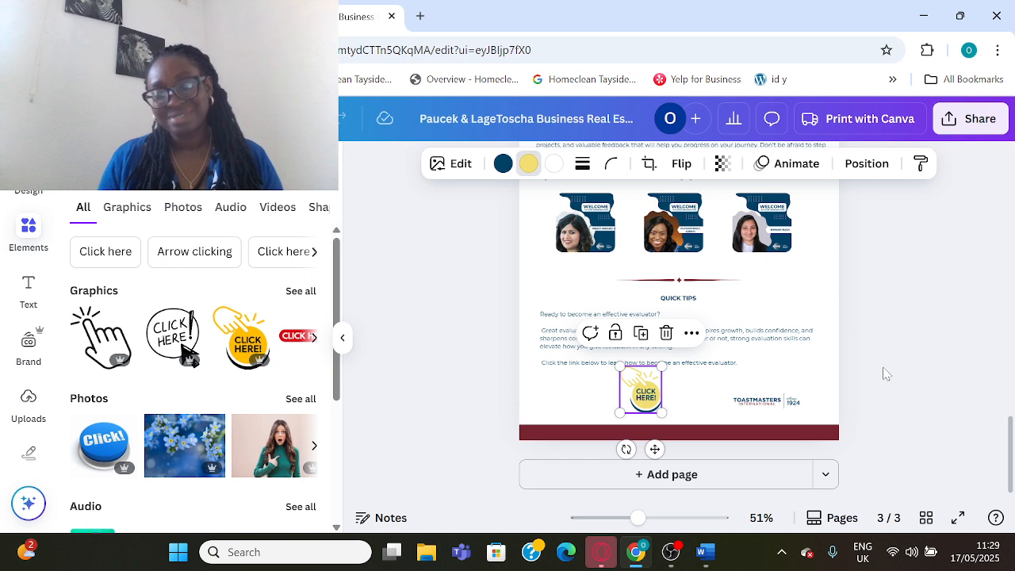
# Try grey in place of the CLICK HERE! graphic's pale yellow and return it to the palette's pale yellow
pyautogui.click(529, 165)
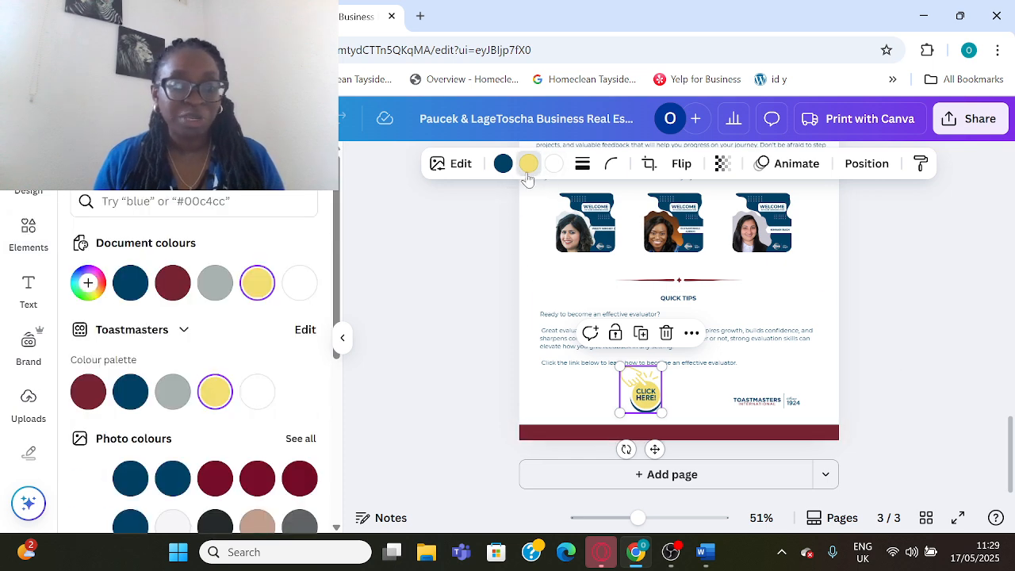
pyautogui.click(215, 284)
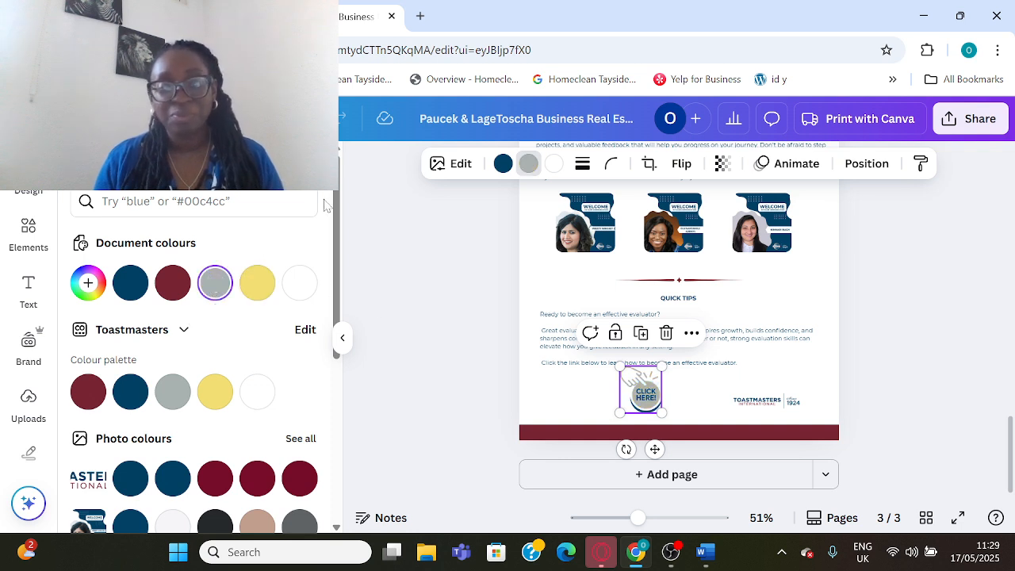
pyautogui.click(215, 391)
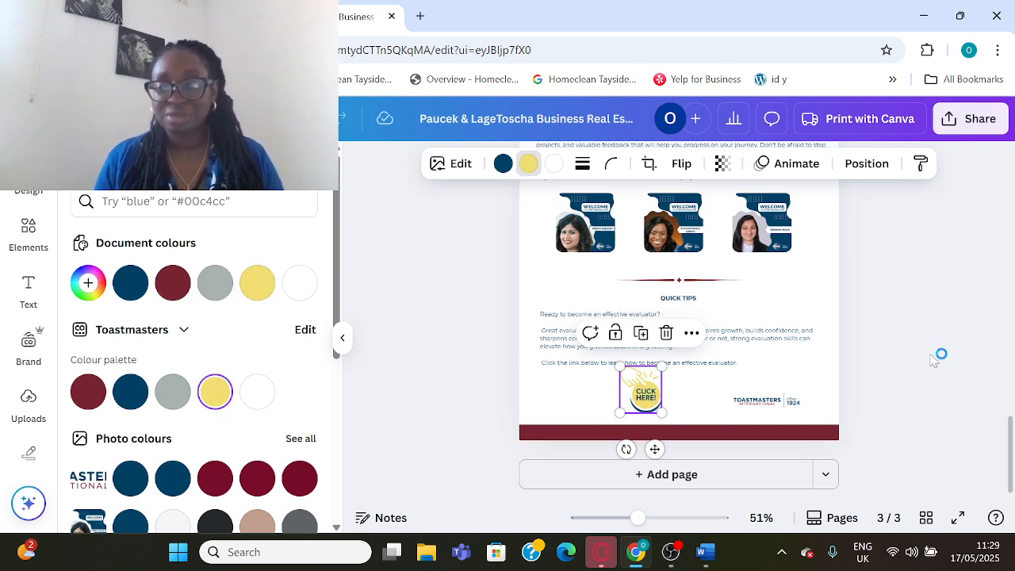
pyautogui.click(549, 413)
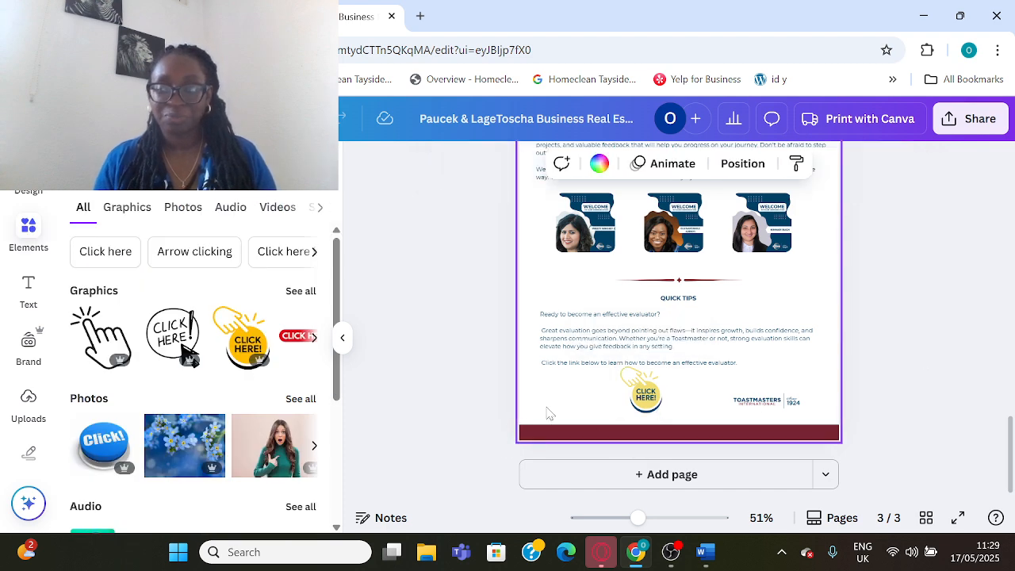
# Link the CLICK HERE! graphic to the YouTube URL copied from below the QUICK TIPS section in the Word document
pyautogui.click(644, 394)
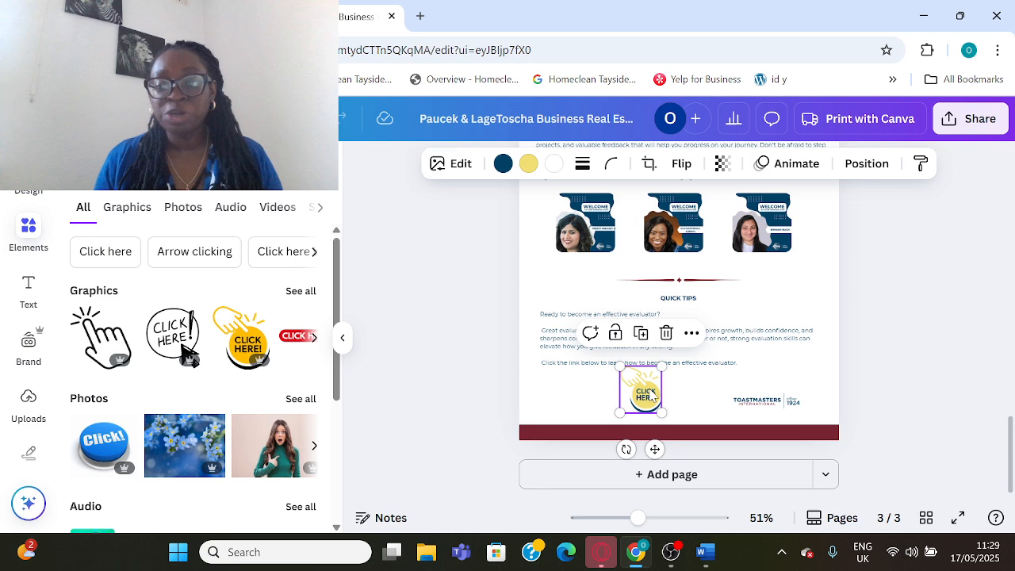
pyautogui.click(692, 334)
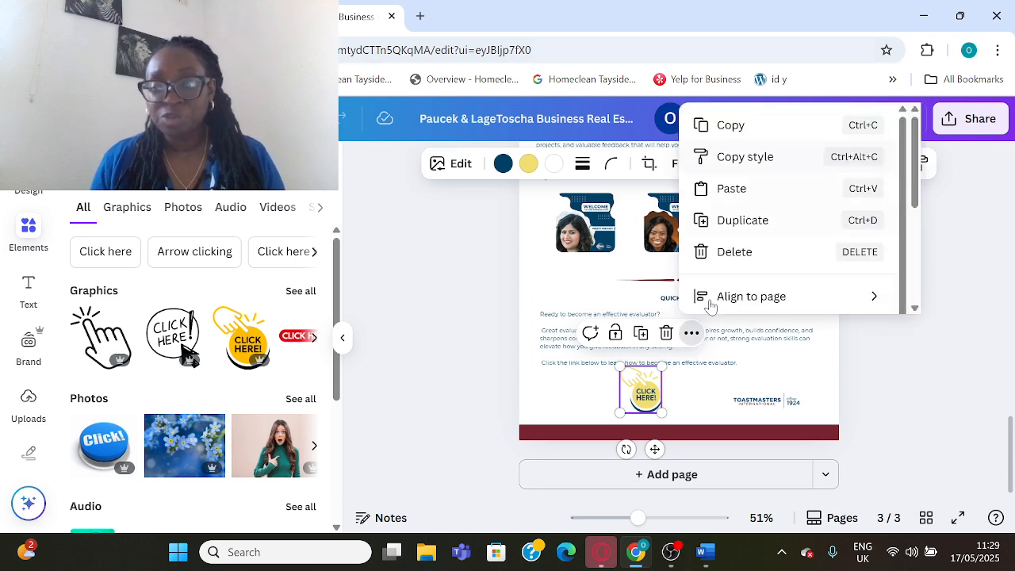
pyautogui.scroll(-3, 793, 169)
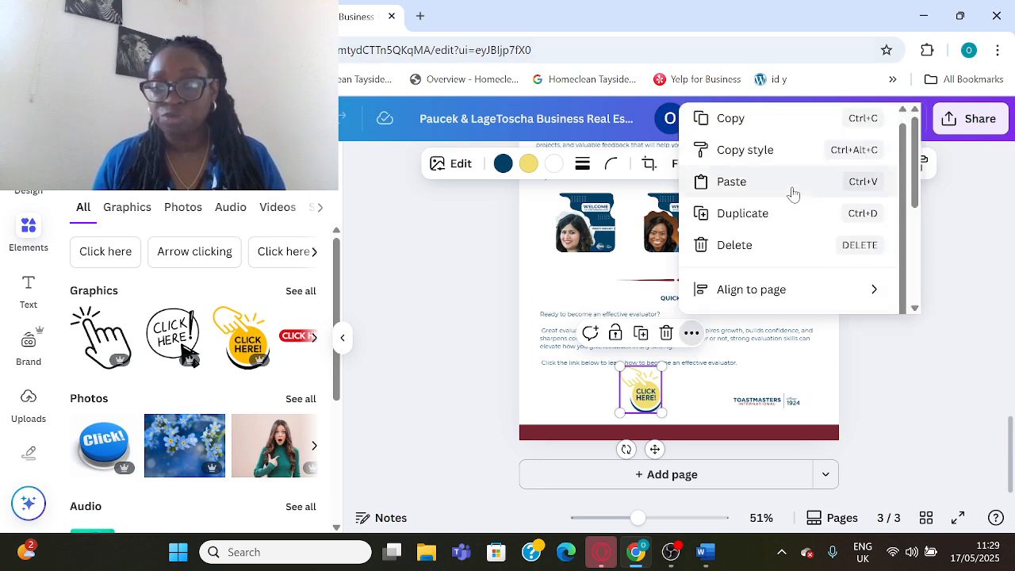
pyautogui.moveTo(745, 215)
pyautogui.click(750, 189)
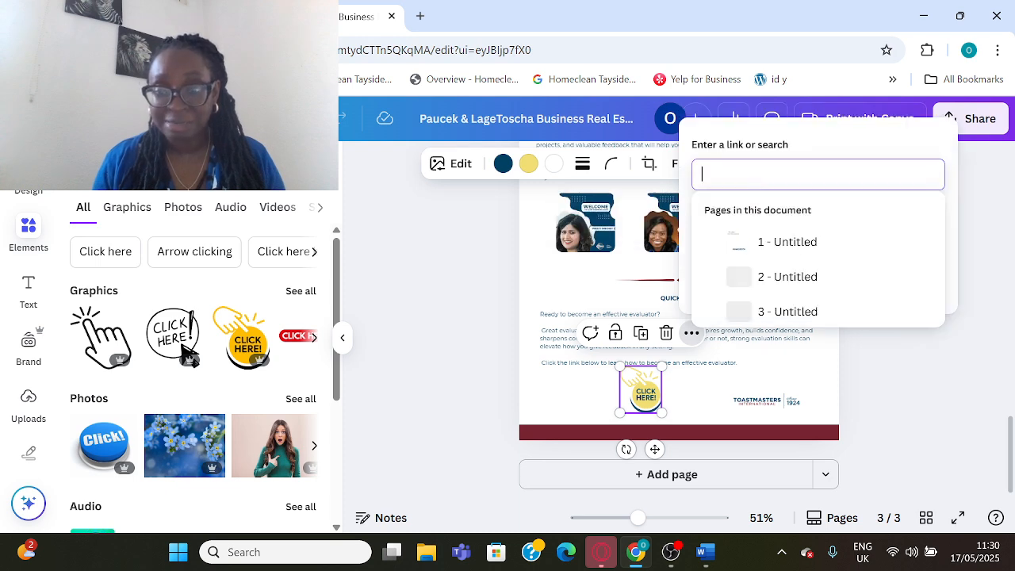
pyautogui.click(708, 560)
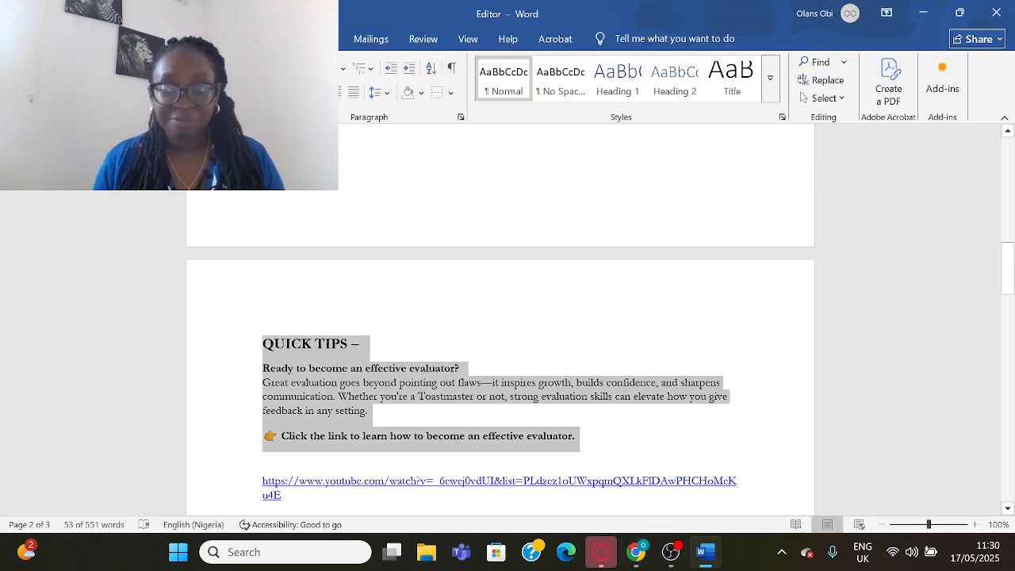
pyautogui.tripleClick(264, 493)
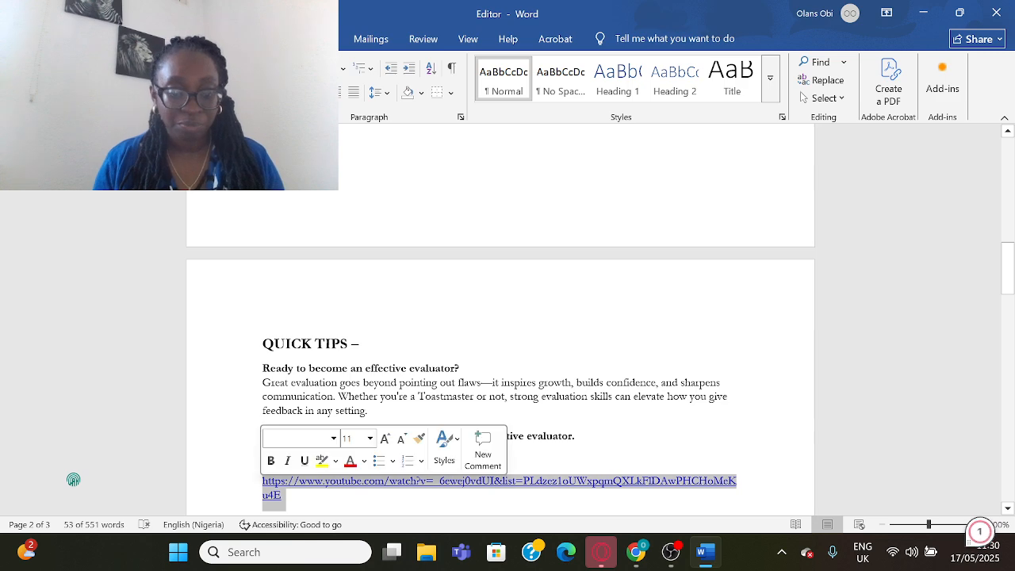
pyautogui.click(636, 552)
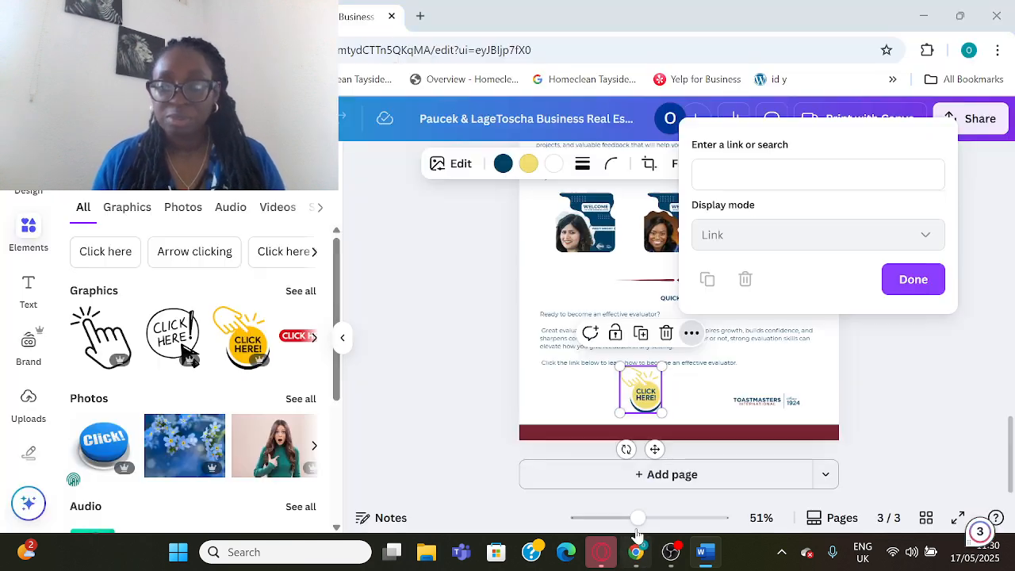
pyautogui.hotkey('ctrl', 'v')
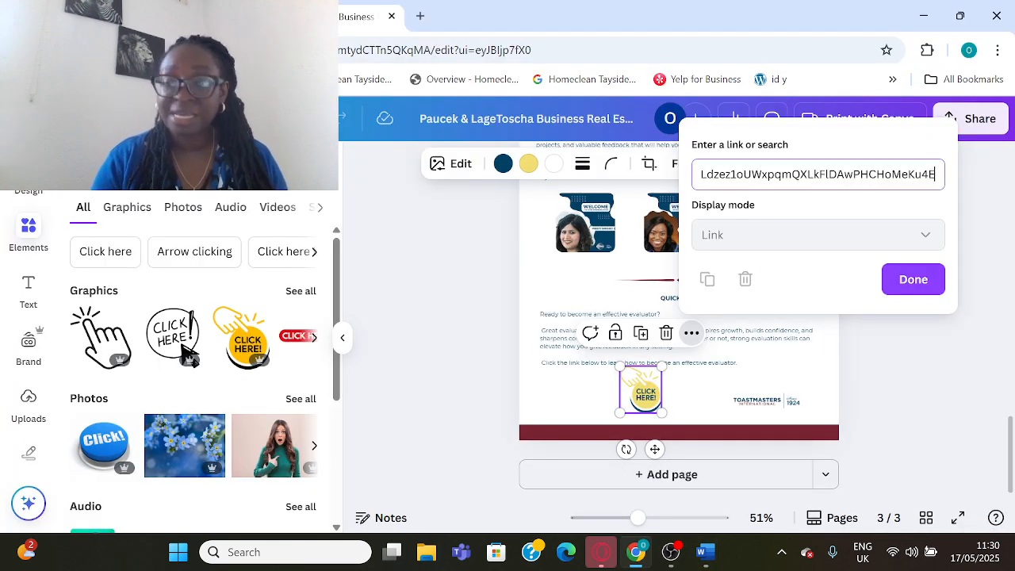
pyautogui.click(913, 289)
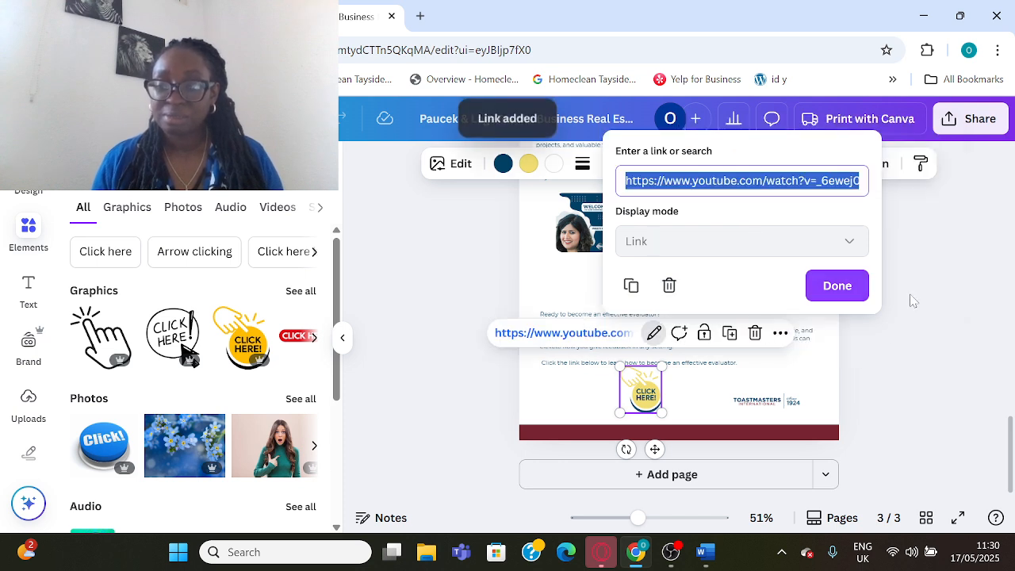
pyautogui.click(697, 397)
pyautogui.click(639, 400)
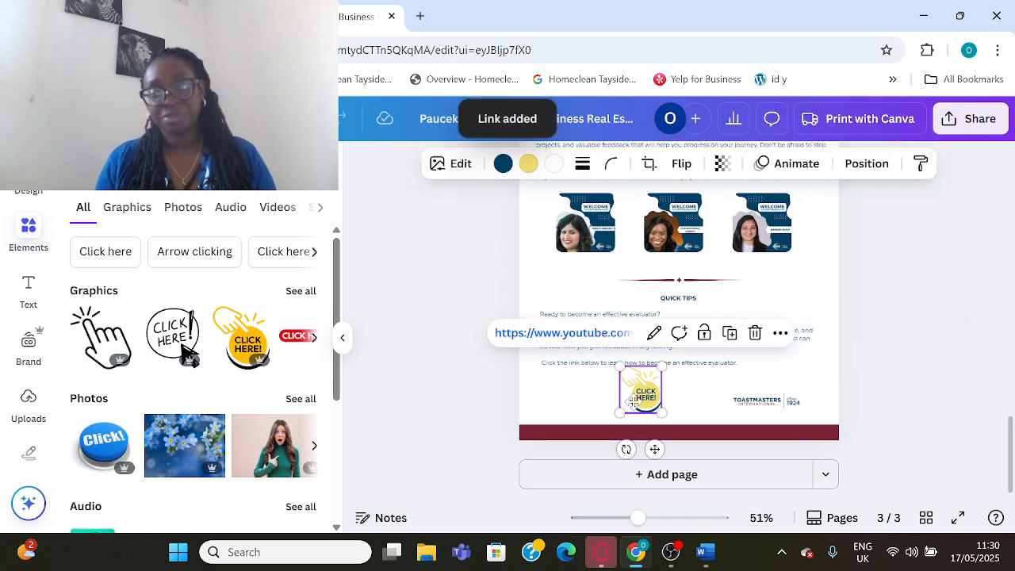
# Nudge the CLICK HERE! graphic slightly into place and enlarge the QUICK TIPS heading to font size 15
pyautogui.moveTo(638, 400); pyautogui.dragTo(639, 397)
pyautogui.click(867, 367)
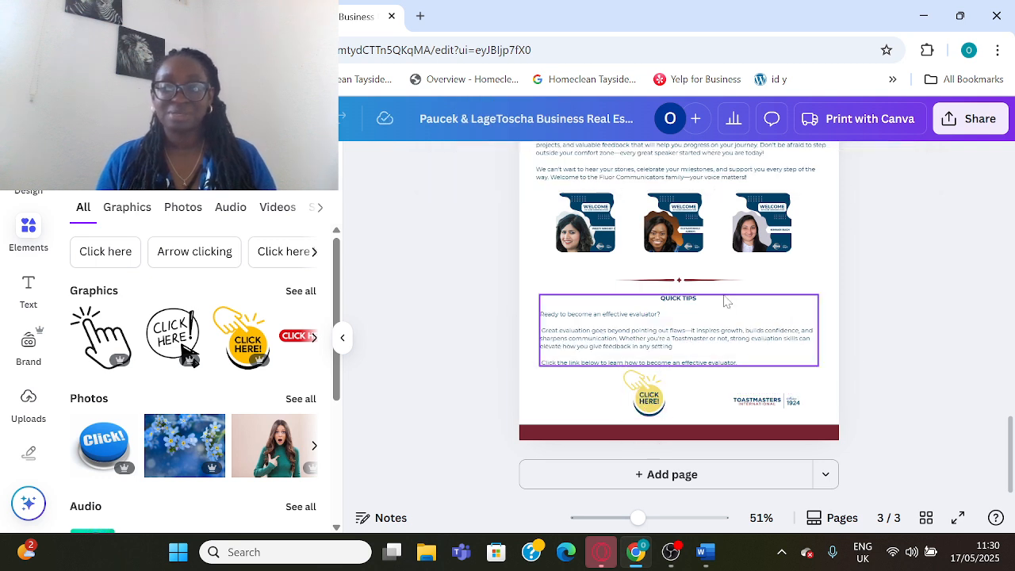
pyautogui.click(679, 310)
pyautogui.doubleClick(689, 298)
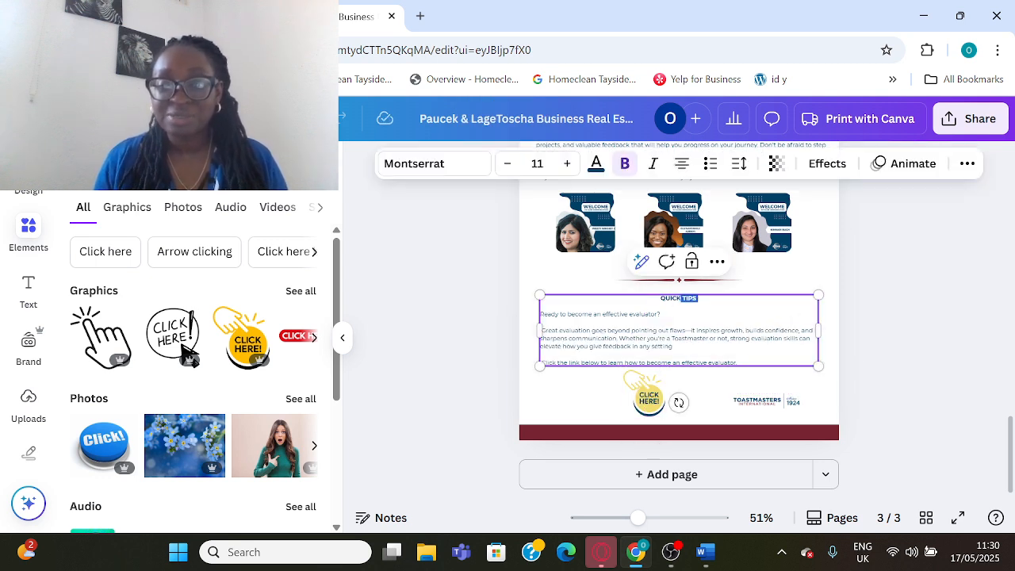
pyautogui.click(567, 171)
pyautogui.click(566, 171)
pyautogui.click(566, 171)
pyautogui.click(567, 172)
pyautogui.click(889, 347)
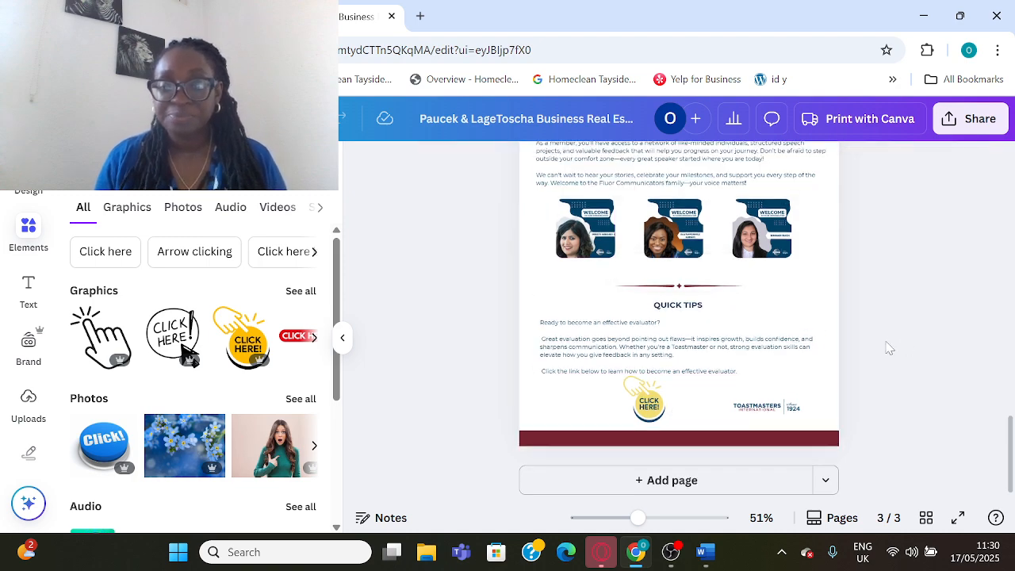
# Make the "FLUOR COMMUNICATORS NEWEST MEMBERS!" heading on page 3 bold, size 15 and centred
pyautogui.scroll(10, 890, 347)
pyautogui.click(681, 463)
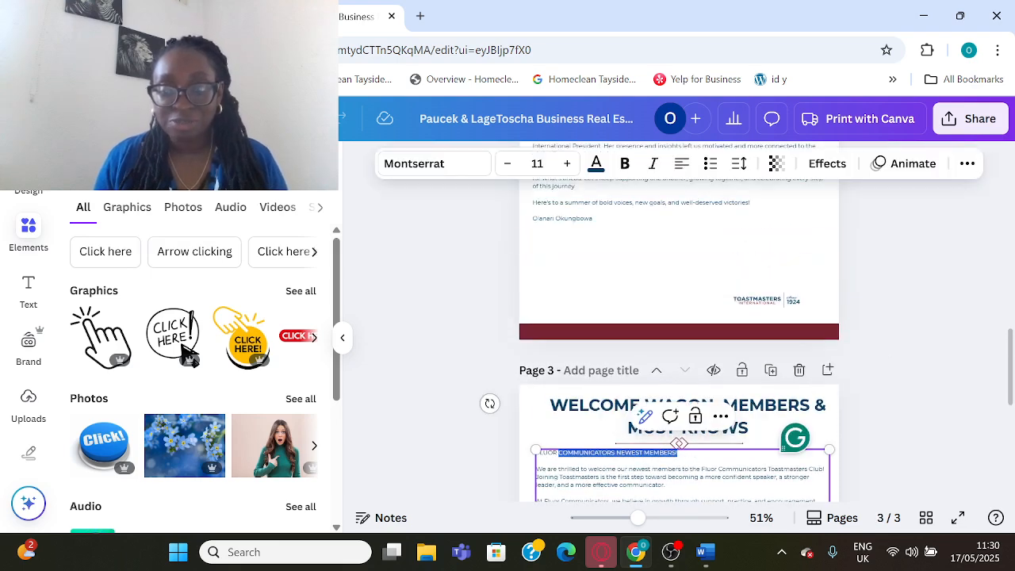
pyautogui.click(625, 164)
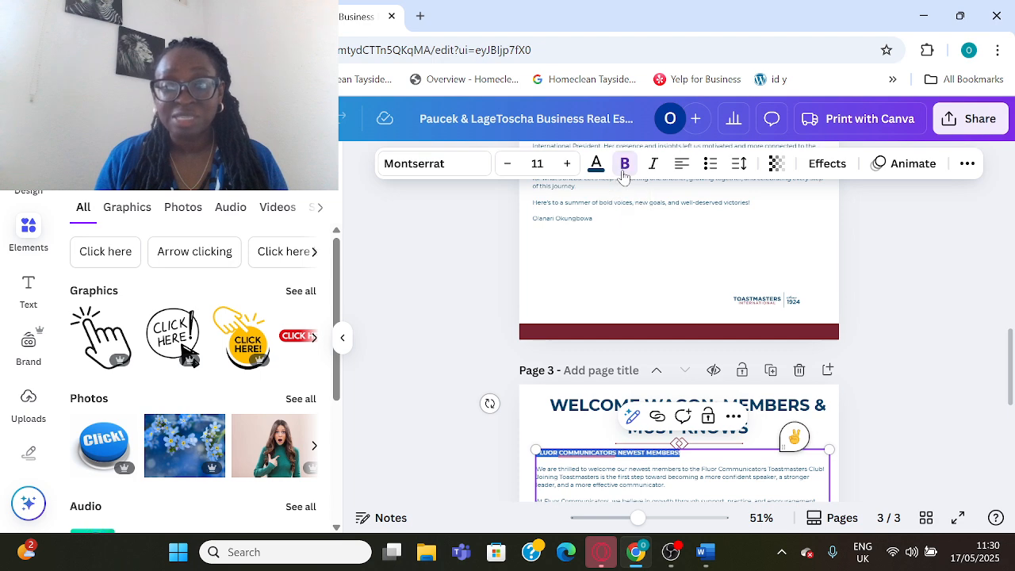
pyautogui.click(568, 163)
pyautogui.click(568, 164)
pyautogui.click(568, 163)
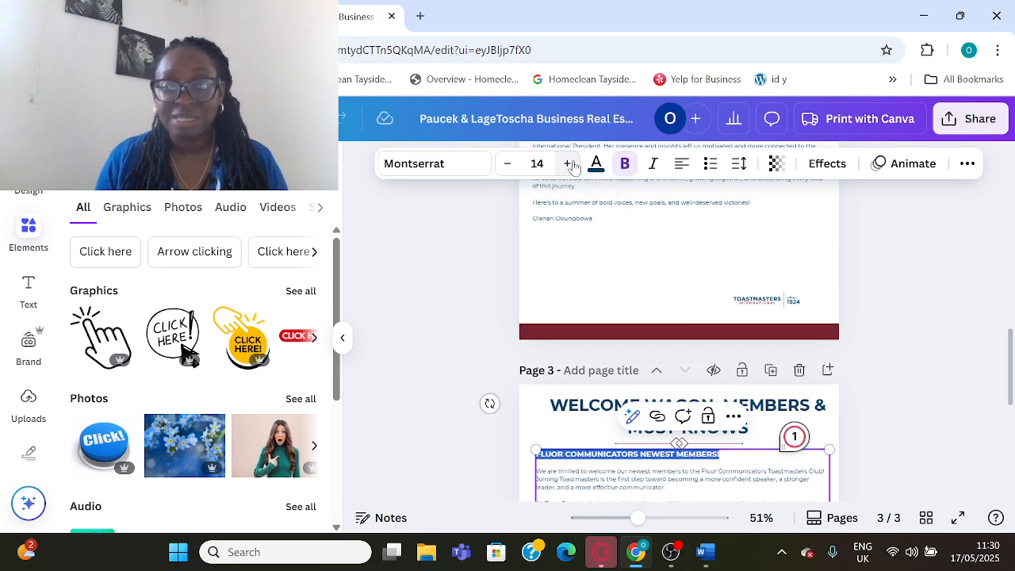
pyautogui.click(568, 163)
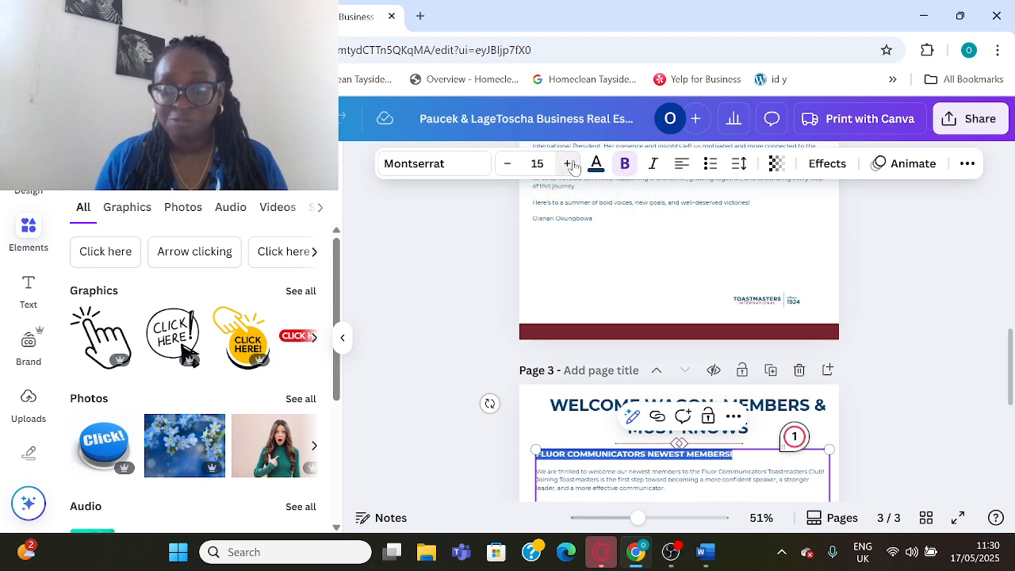
pyautogui.click(682, 166)
pyautogui.click(914, 341)
# Duplicate page 3 to create page 4 of the newsletter
pyautogui.scroll(-10, 912, 349)
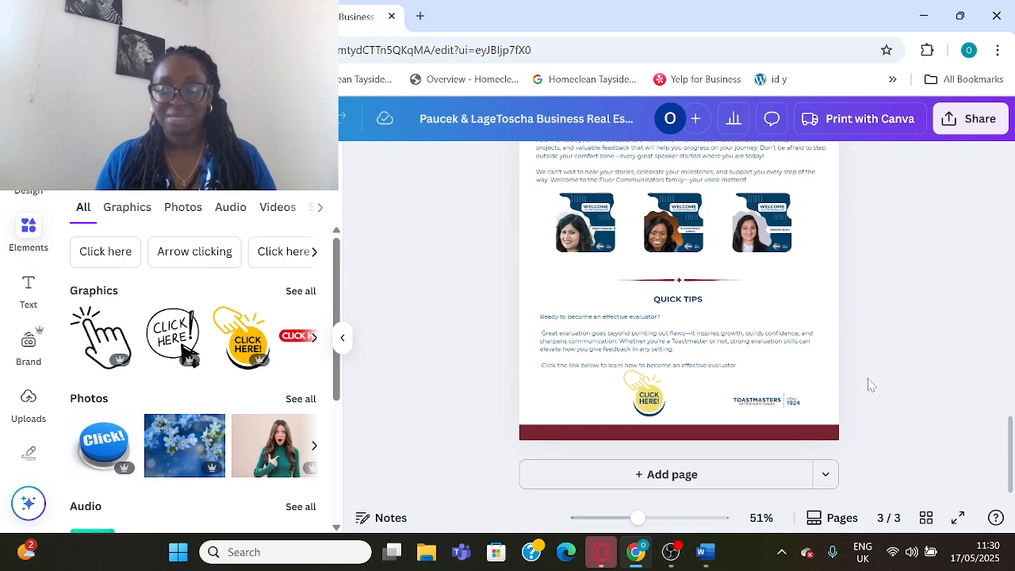
pyautogui.scroll(8, 849, 386)
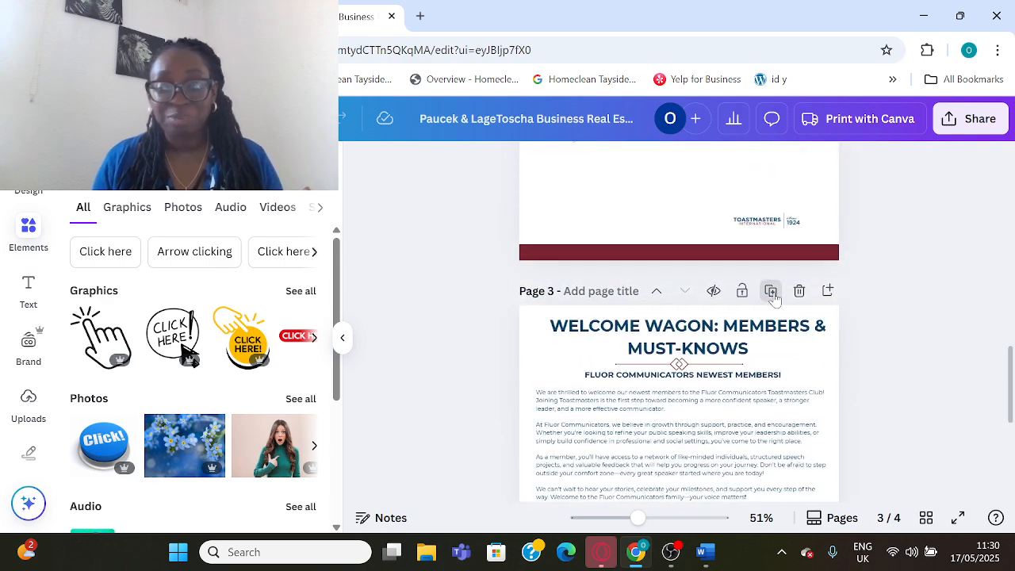
pyautogui.click(771, 291)
pyautogui.scroll(-4, 781, 397)
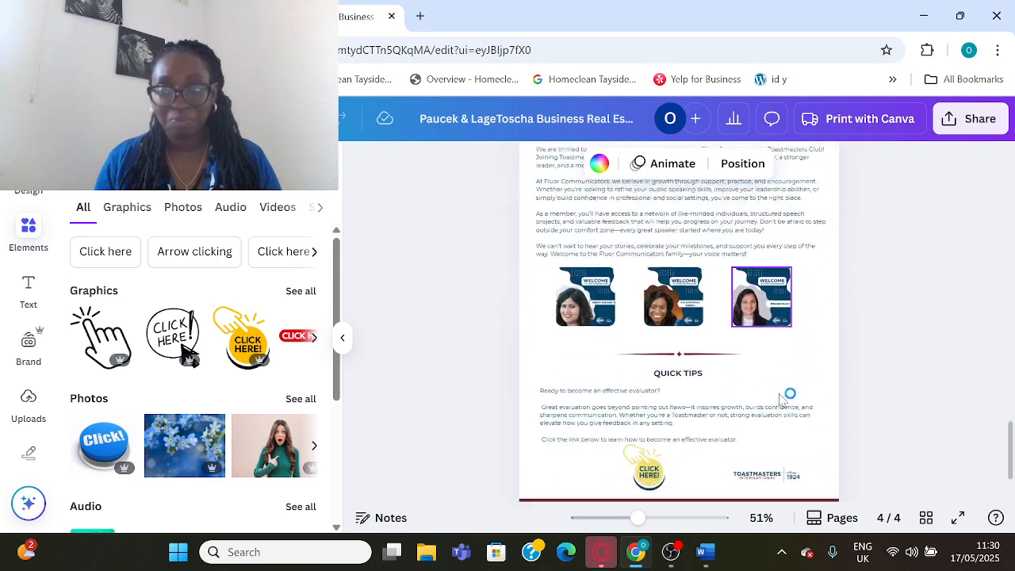
pyautogui.scroll(-2, 781, 399)
pyautogui.scroll(15, 761, 401)
pyautogui.scroll(-4, 741, 406)
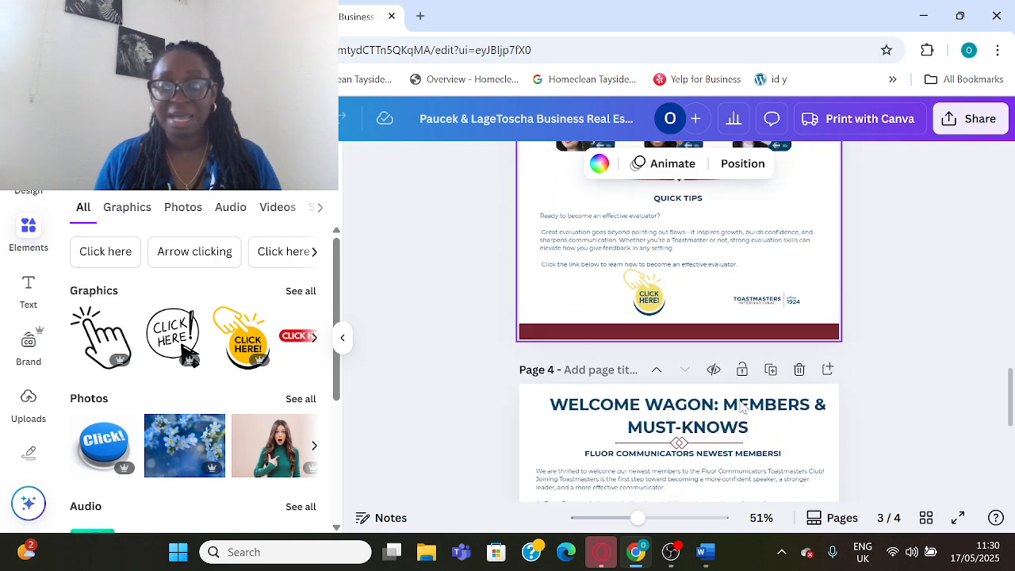
# Clear the "WELCOME WAGON: MEMBERS & MUST-KNOWS" title from page 4 and delete the divider beneath it
pyautogui.scroll(-2, 742, 406)
pyautogui.click(759, 357)
pyautogui.click(760, 356)
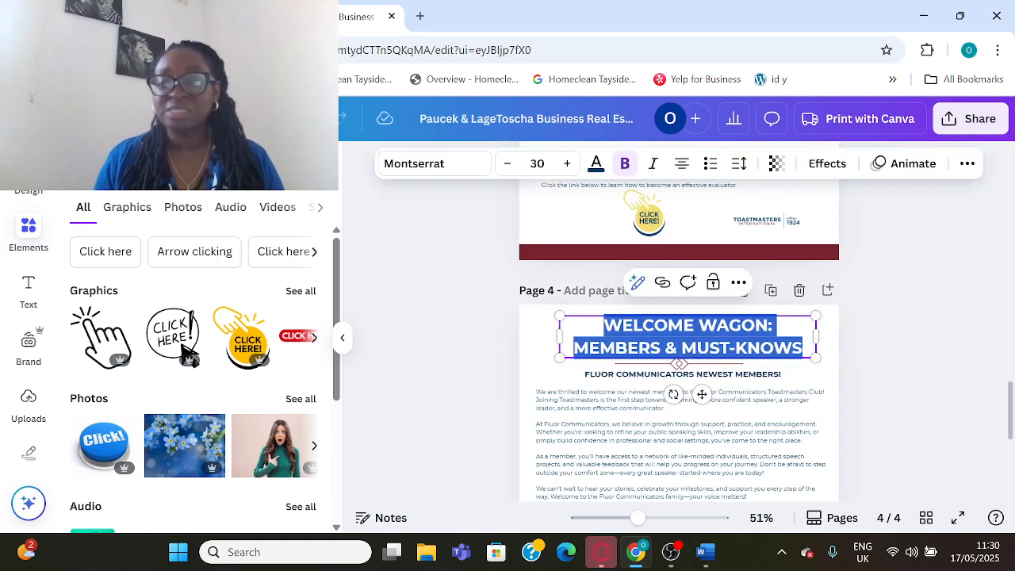
pyautogui.press('BackSpace')
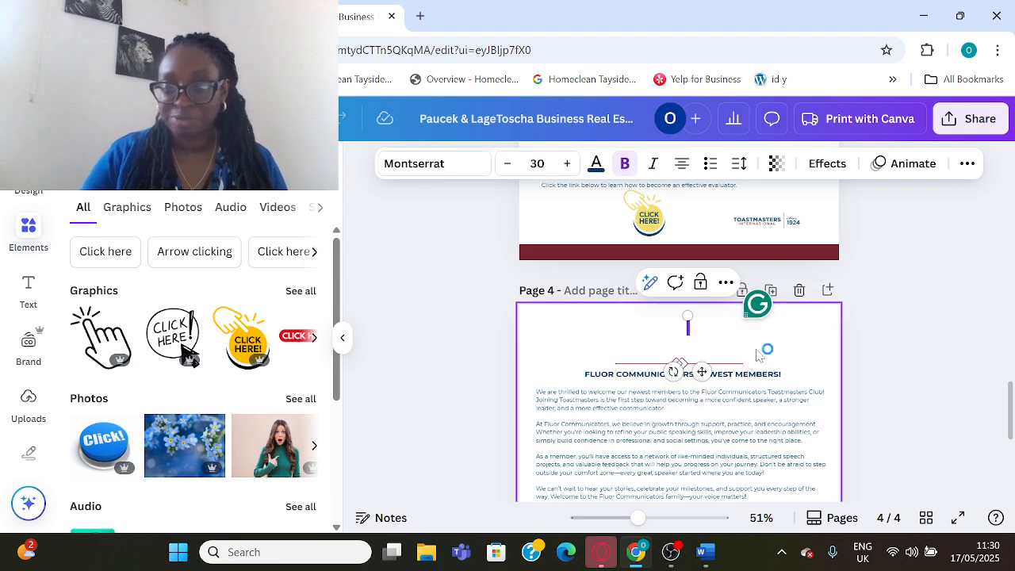
pyautogui.click(701, 338)
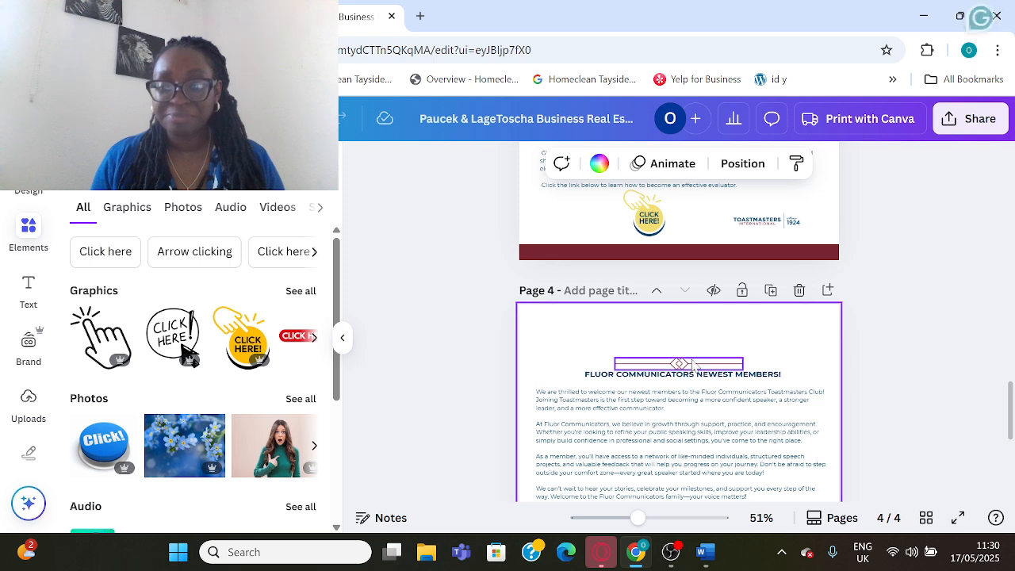
pyautogui.click(688, 364)
pyautogui.press('Delete')
# Delete the newest-members text block and the three welcome images from page 4
pyautogui.click(688, 367)
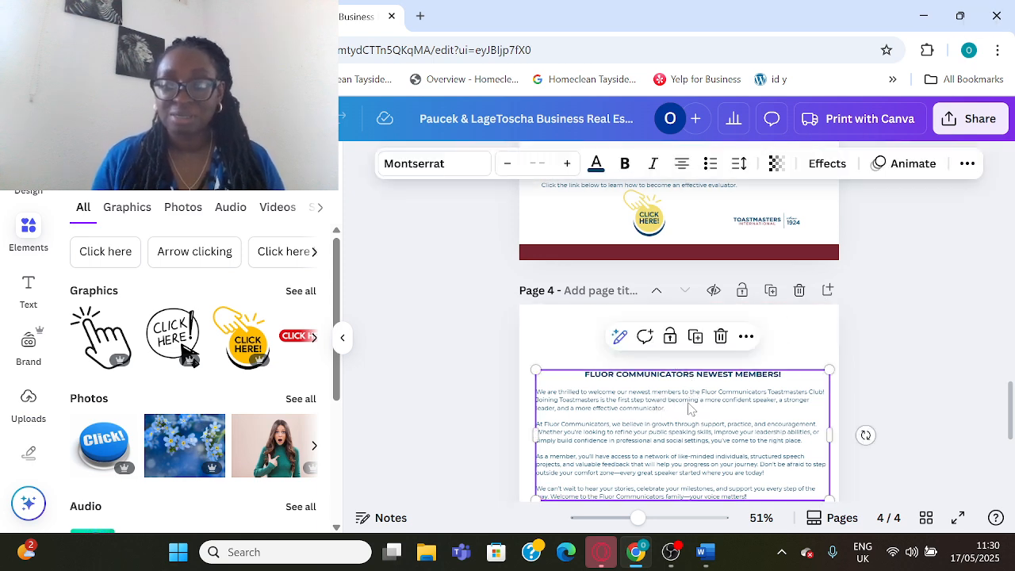
pyautogui.press('Delete')
pyautogui.scroll(-1, 692, 407)
pyautogui.scroll(3, 678, 365)
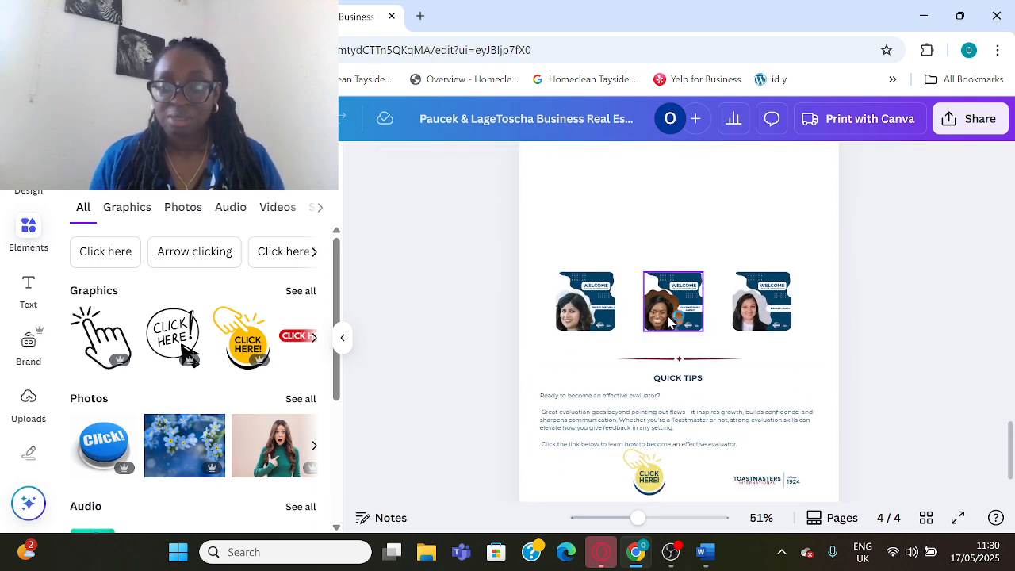
pyautogui.click(603, 316)
pyautogui.keyDown('shift'); pyautogui.click(686, 317); pyautogui.keyUp('shift')
pyautogui.keyDown('shift'); pyautogui.click(784, 315); pyautogui.keyUp('shift')
pyautogui.press('Delete')
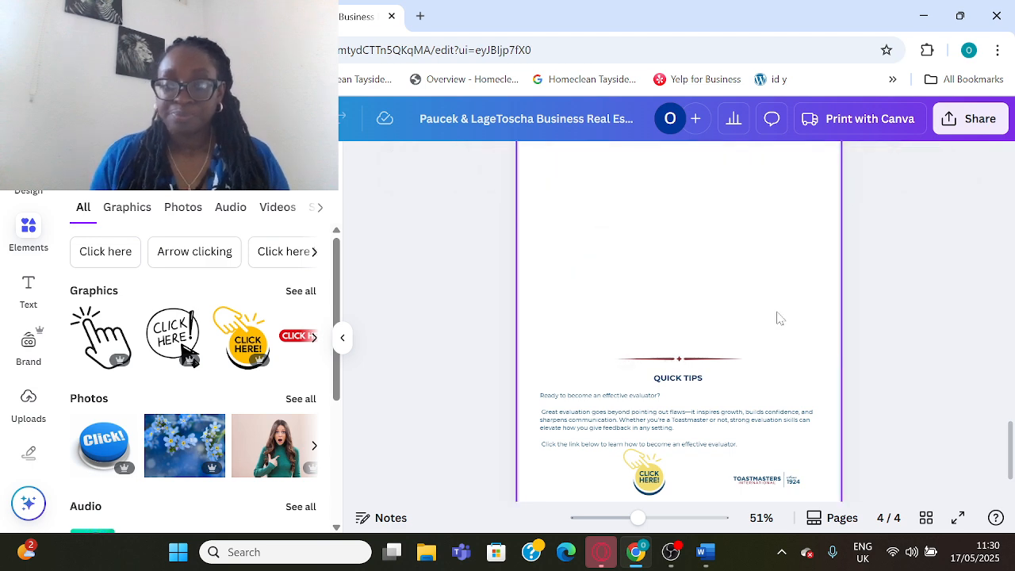
# Delete the divider above QUICK TIPS on page 4 and move the Quick Tips text box up into the empty area
pyautogui.click(687, 361)
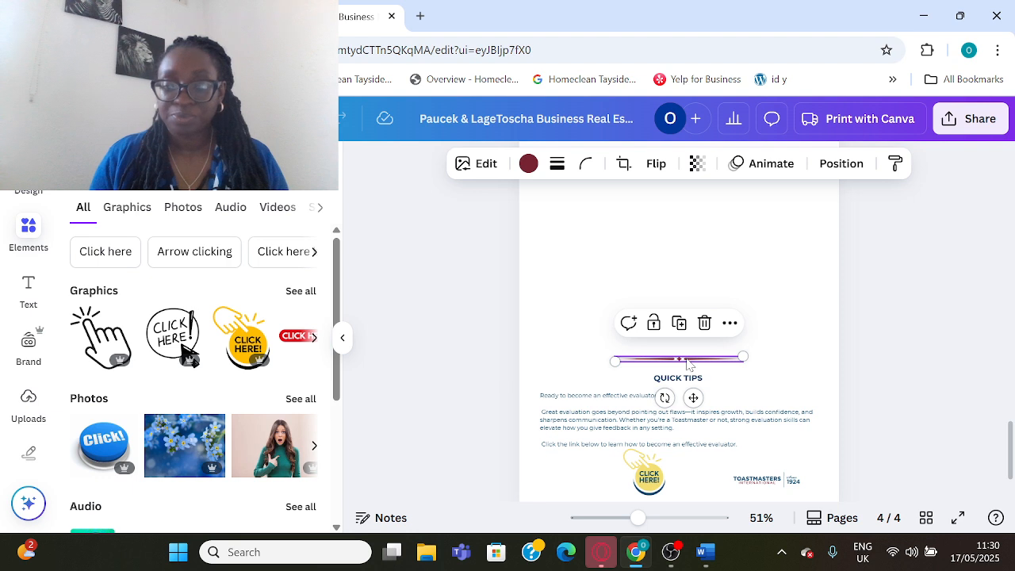
pyautogui.press('Delete')
pyautogui.moveTo(661, 396); pyautogui.dragTo(681, 257)
# Select all the Quick Tips text on page 4, and copy the Thank you Page section through "FB, Instagram, LinkedIn, YouTube" from the Word document
pyautogui.doubleClick(681, 257)
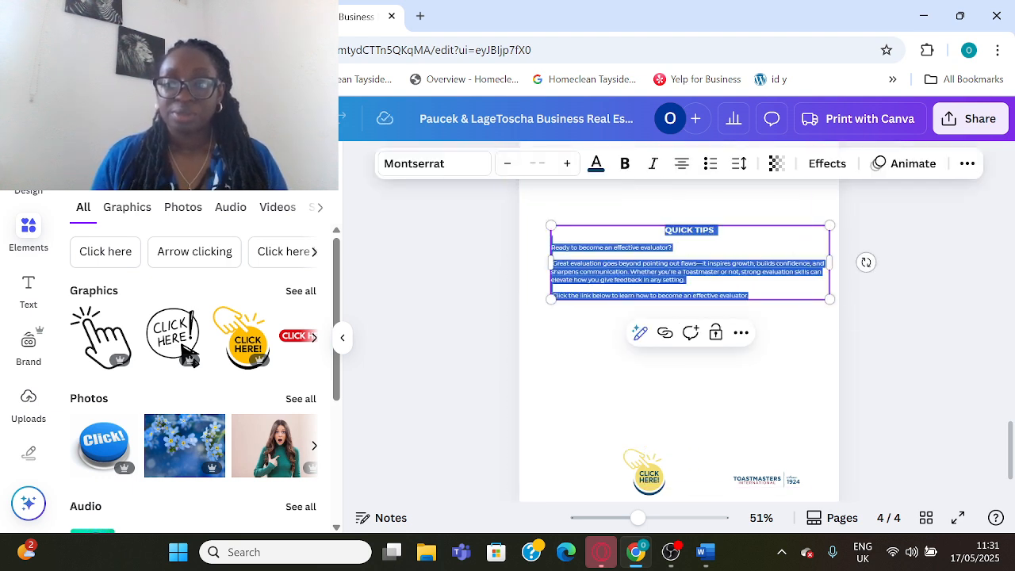
pyautogui.click(706, 552)
pyautogui.scroll(-5, 500, 317)
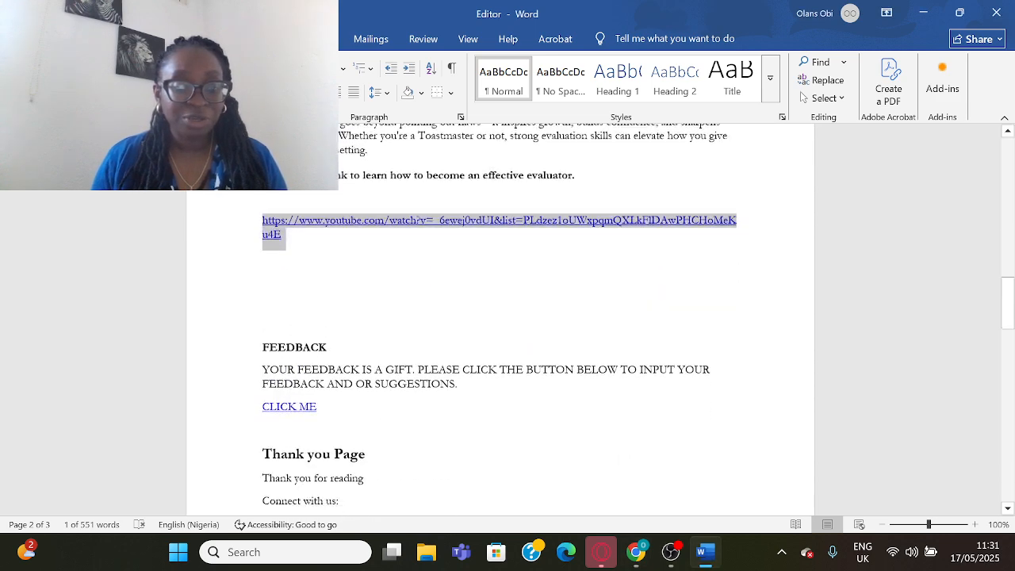
pyautogui.scroll(-4, 73, 479)
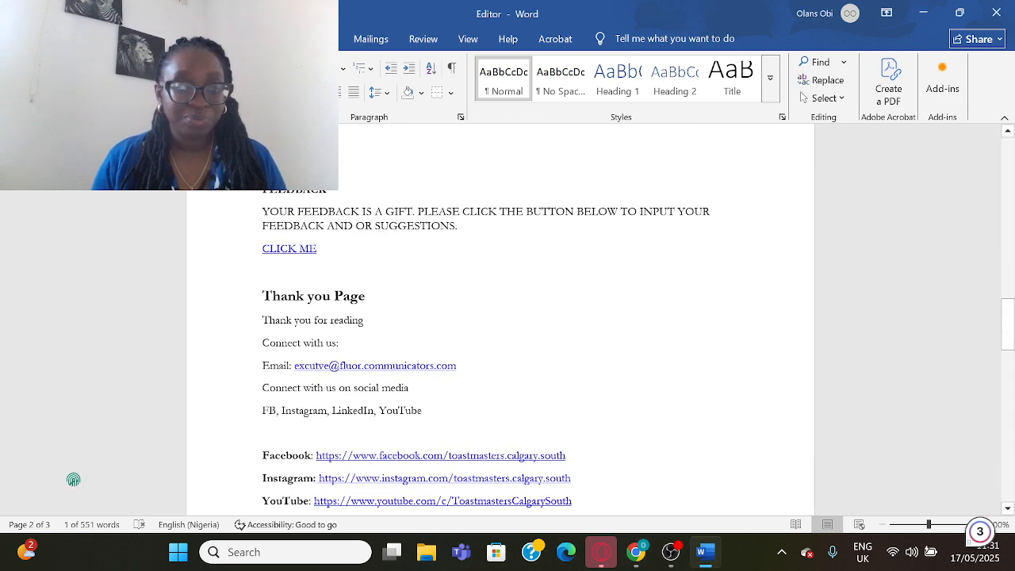
pyautogui.hotkey('shift', 'Down')
pyautogui.hotkey('shift', 'Down')
pyautogui.hotkey('shift', 'Down')
pyautogui.hotkey('shift', 'Down')
pyautogui.hotkey('shift', 'Down')
pyautogui.hotkey('shift', 'Down')
pyautogui.hotkey('ctrl', 'c')
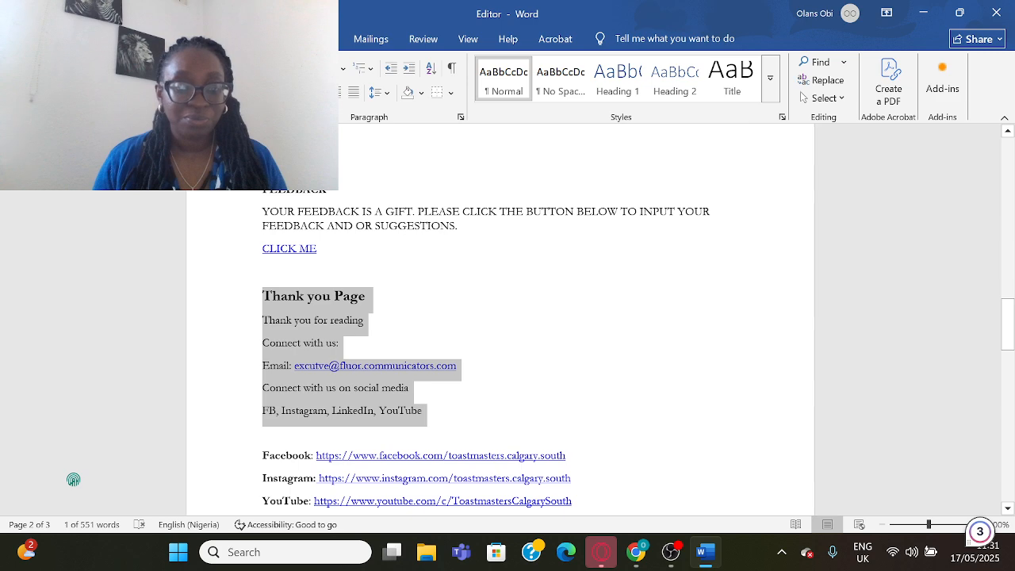
pyautogui.rightClick(269, 332)
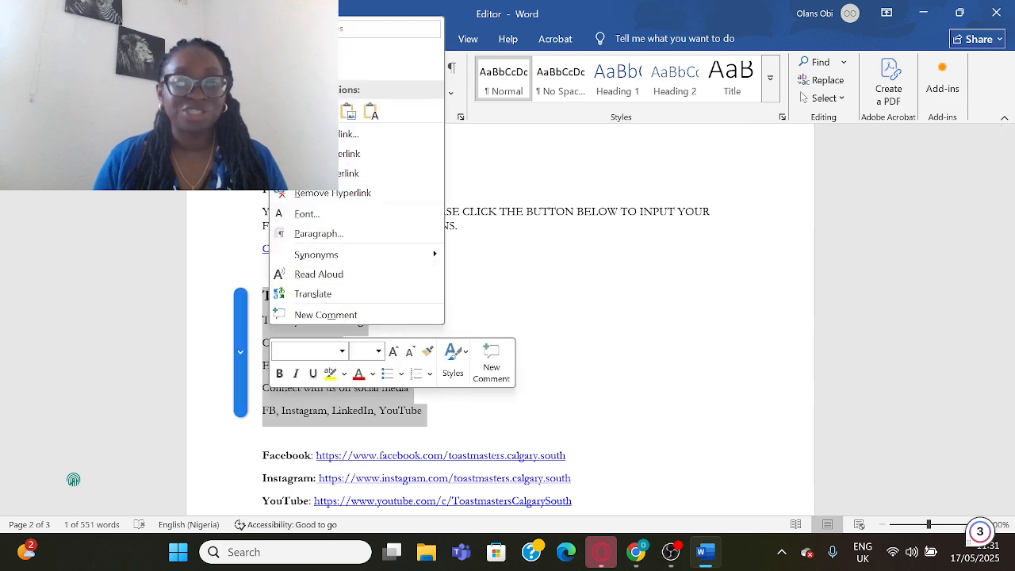
pyautogui.press('Escape')
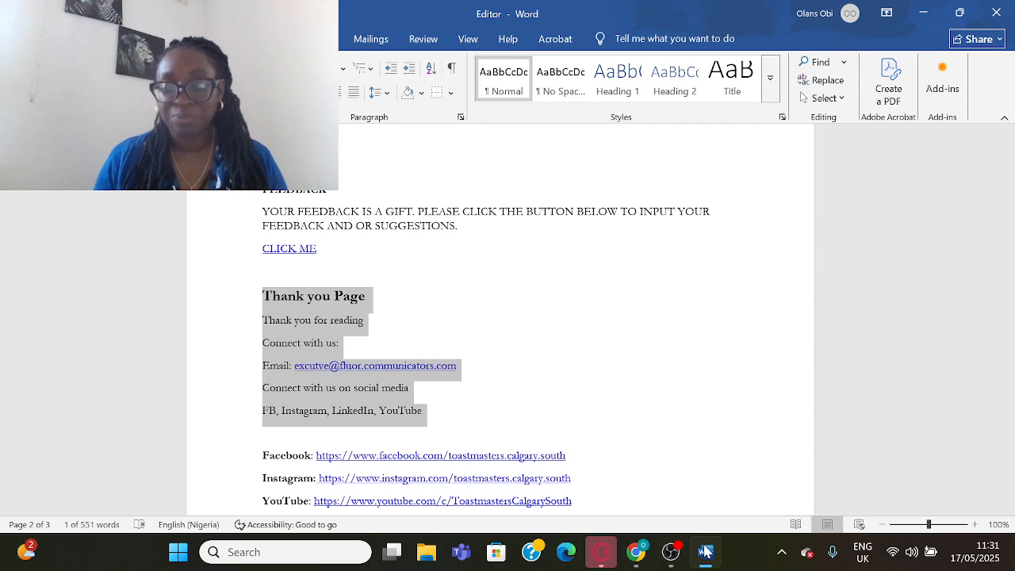
# Switch back to Canva and replace the selected Quick Tips text with the copied Thank you Page section, selecting all of the new text
pyautogui.click(706, 552)
pyautogui.press('Return')
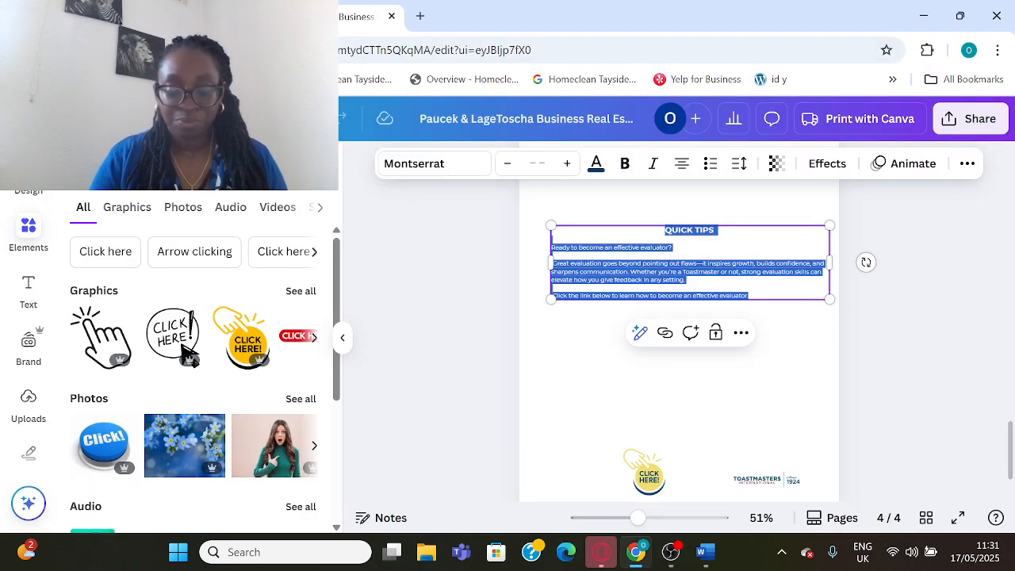
pyautogui.hotkey('ctrl', 'v')
pyautogui.hotkey('ctrl', 'a')
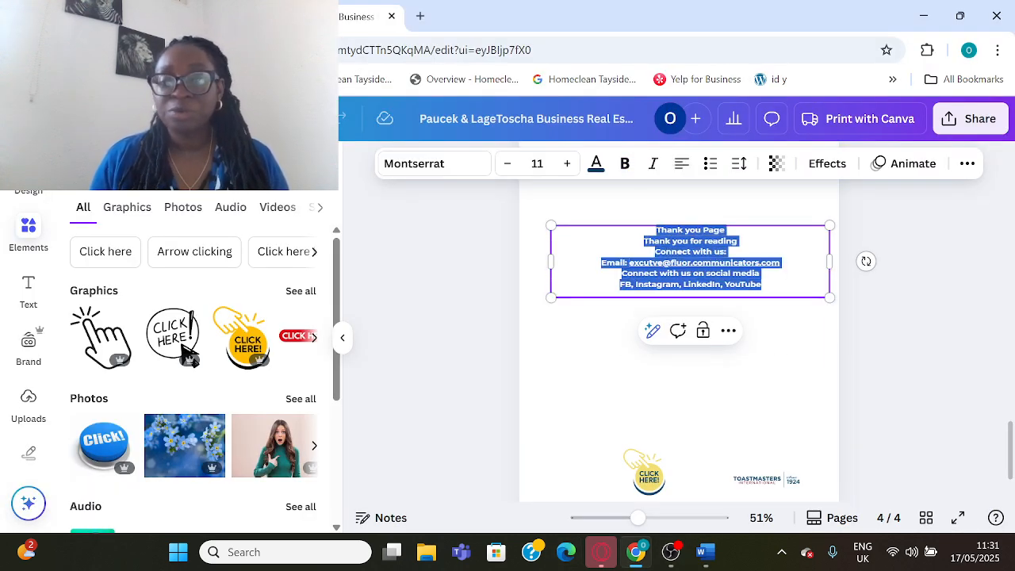
# Remove the bold from the pasted thank-you text, left-align it and set its font size to 24
pyautogui.click(632, 171)
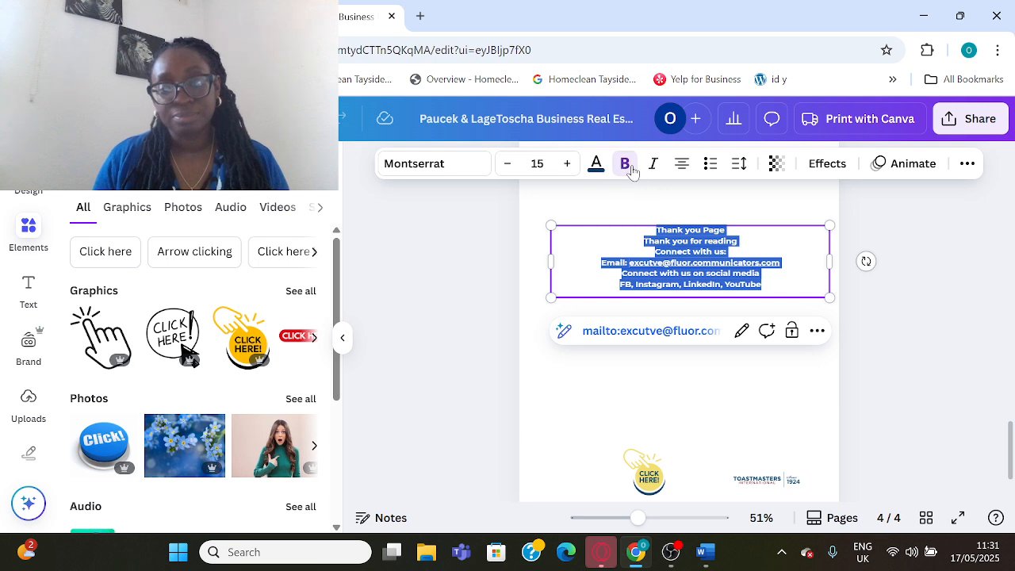
pyautogui.click(632, 172)
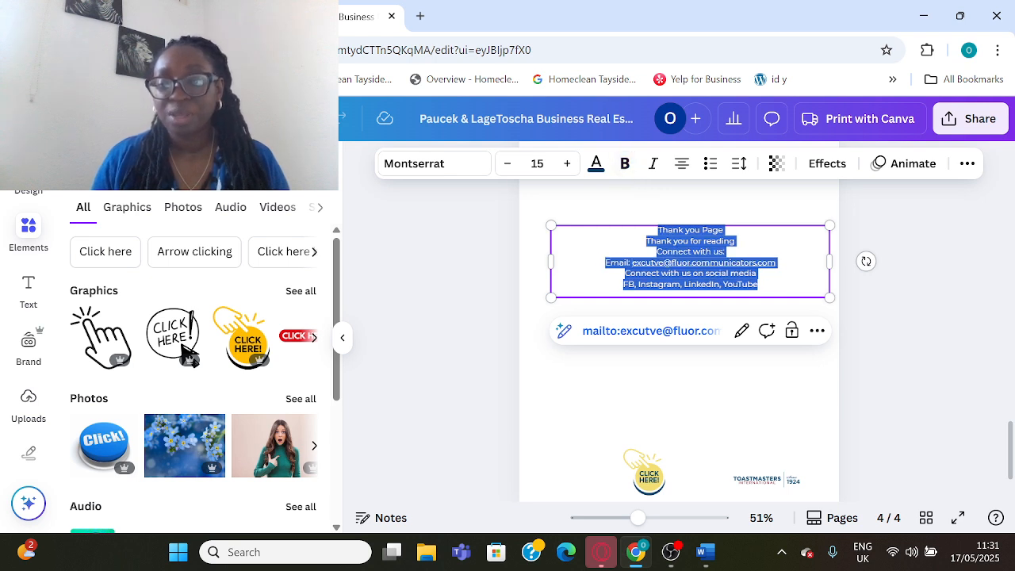
pyautogui.click(682, 169)
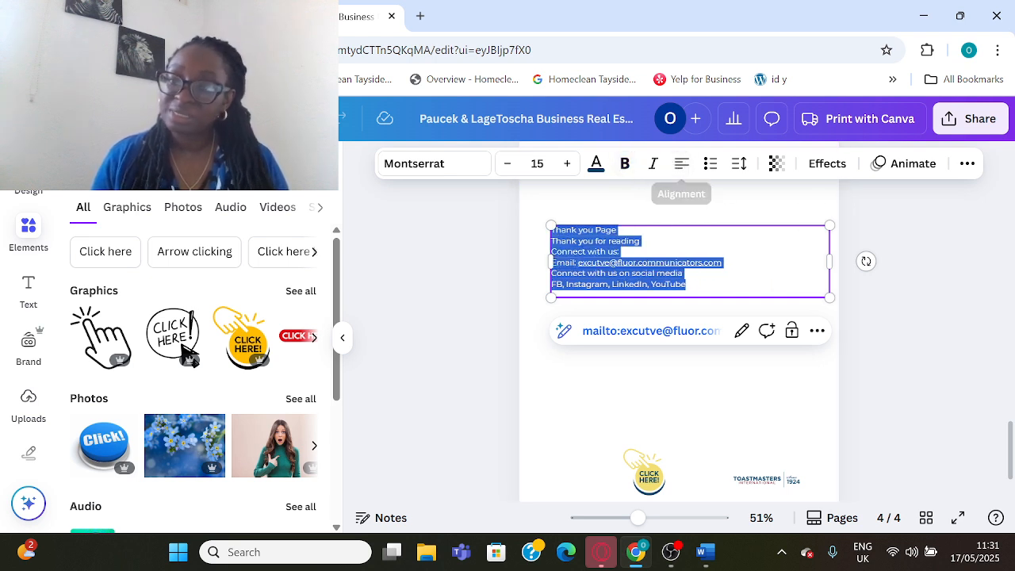
pyautogui.click(568, 164)
pyautogui.click(568, 163)
pyautogui.click(568, 164)
pyautogui.click(673, 287)
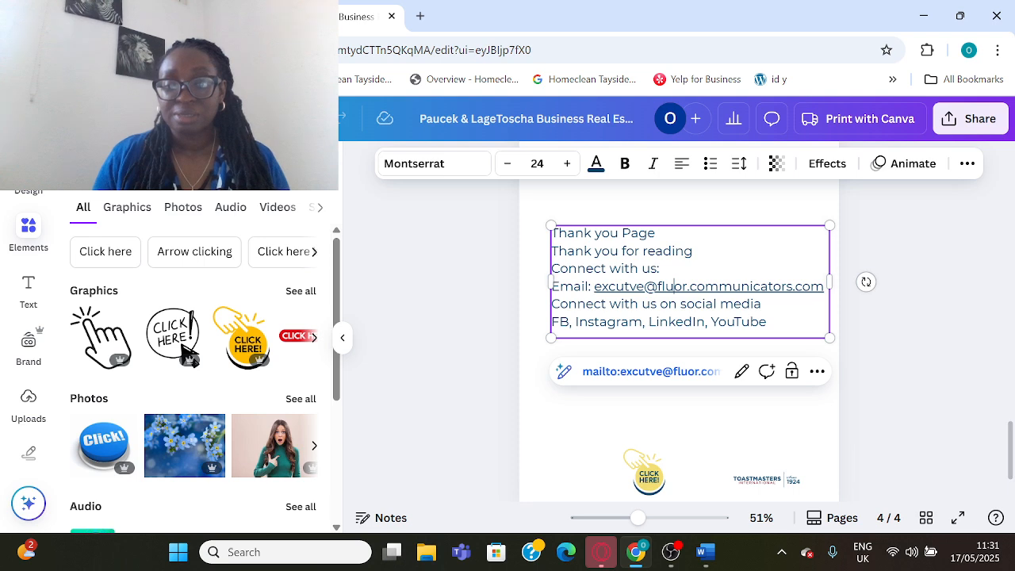
# Delete the "Thank you Page" line and insert blank lines between "Thank you for reading" and "Connect with us:"
pyautogui.moveTo(767, 321); pyautogui.dragTo(656, 234)
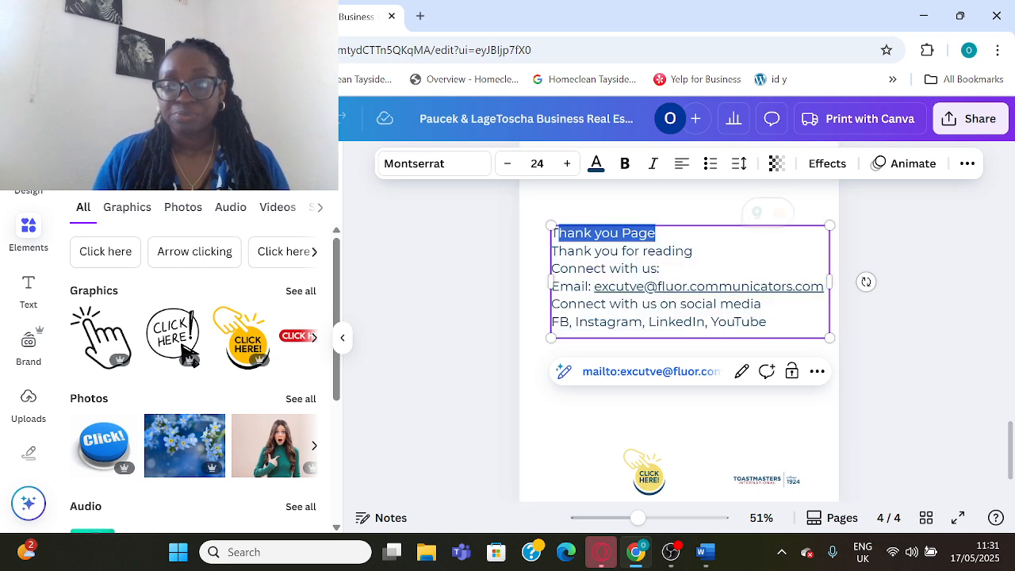
pyautogui.press('BackSpace')
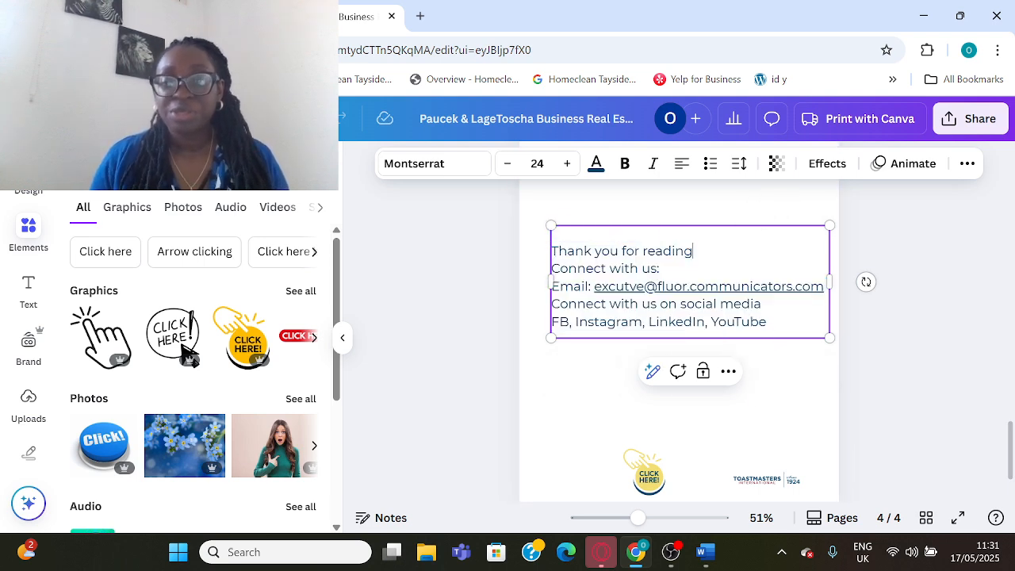
pyautogui.click(660, 268)
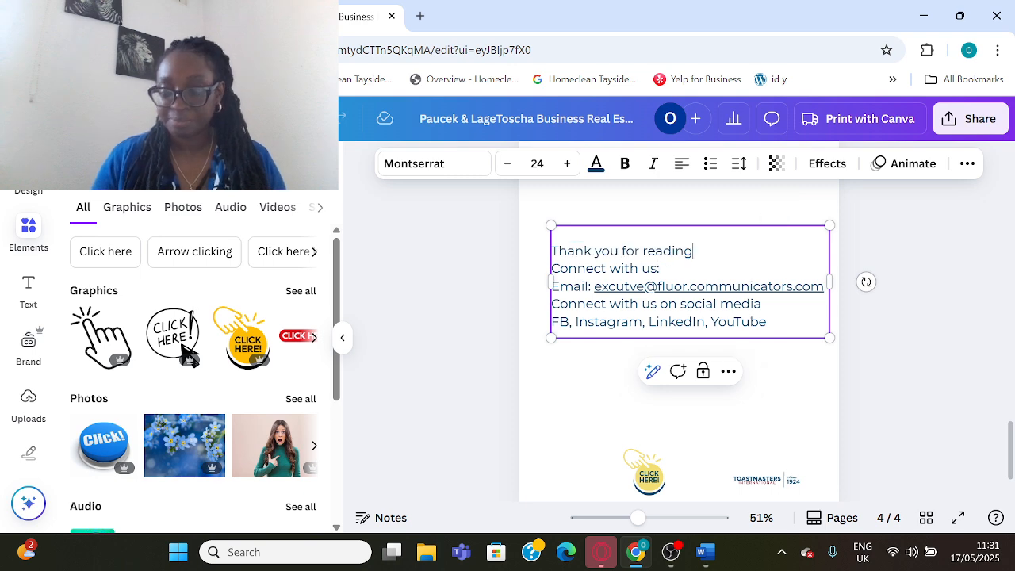
pyautogui.press('Return')
pyautogui.press('Return')
# Try to paste the copied Thank you Page text into the blank lines below "Thank you for reading", and undo it
pyautogui.moveTo(694, 250); pyautogui.dragTo(540, 246)
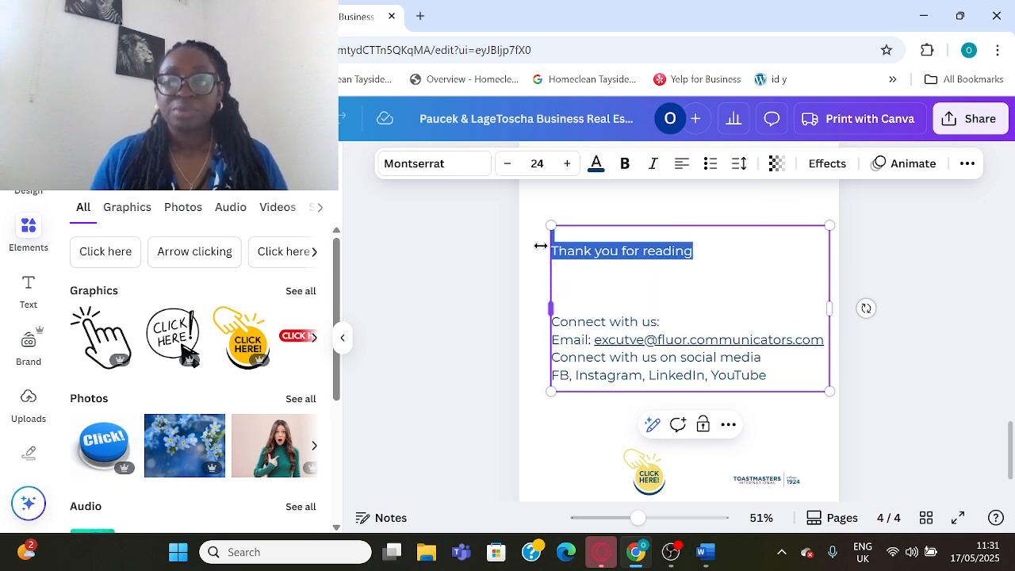
pyautogui.rightClick(586, 315)
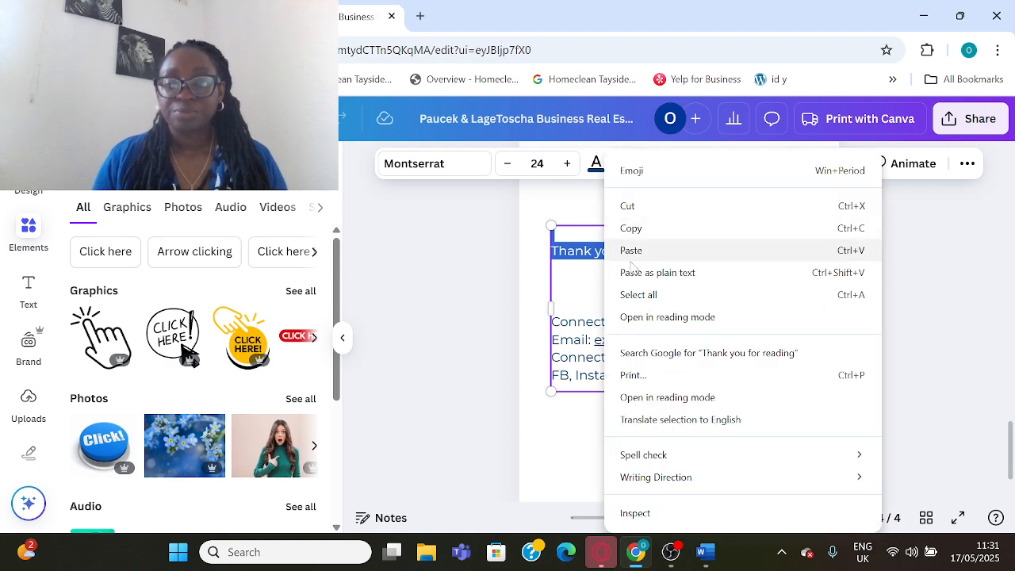
pyautogui.click(585, 315)
pyautogui.rightClick(589, 319)
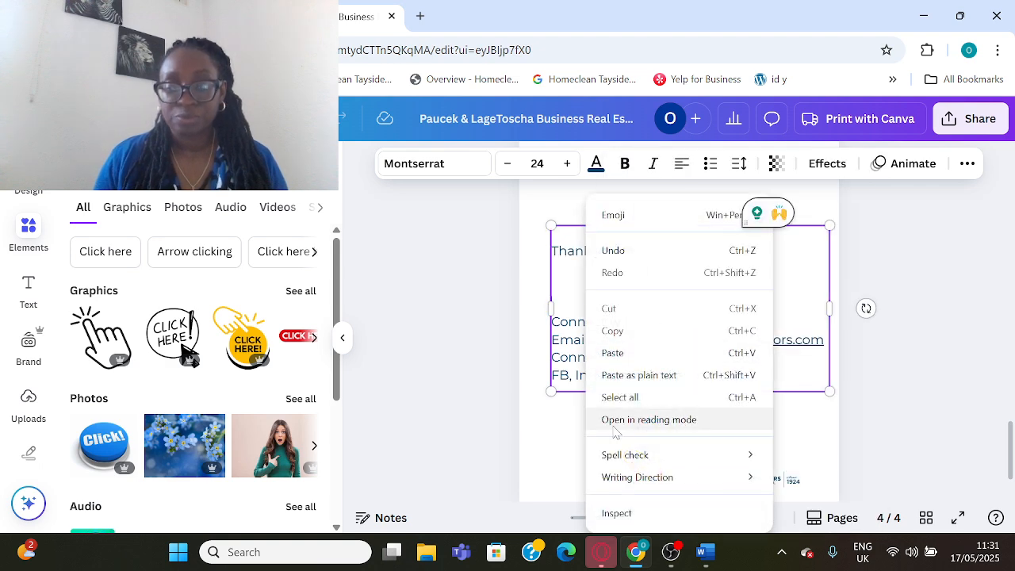
pyautogui.click(600, 377)
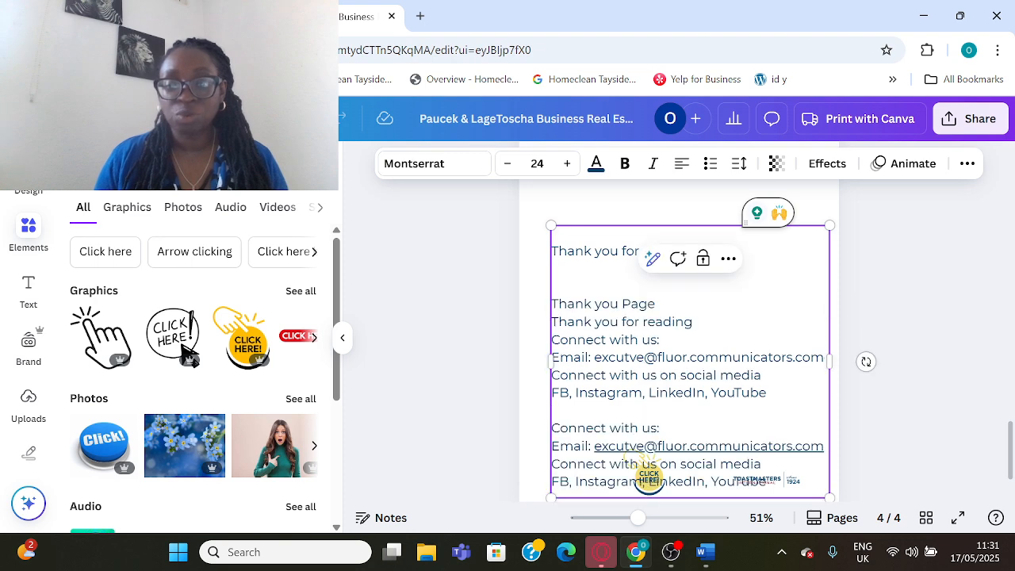
pyautogui.scroll(-1, 678, 341)
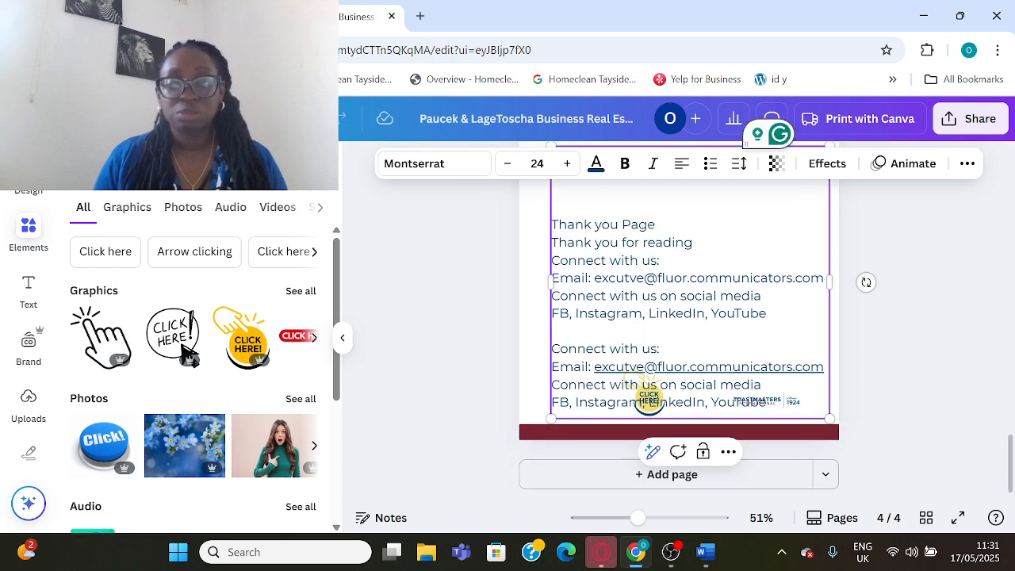
pyautogui.hotkey('ctrl', 'z')
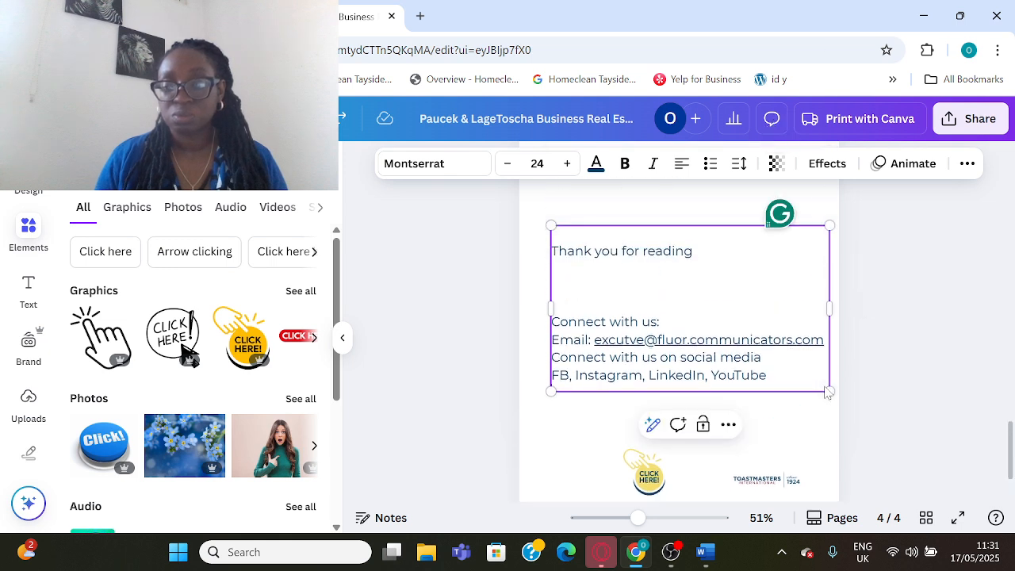
pyautogui.rightClick(827, 391)
pyautogui.press('Escape')
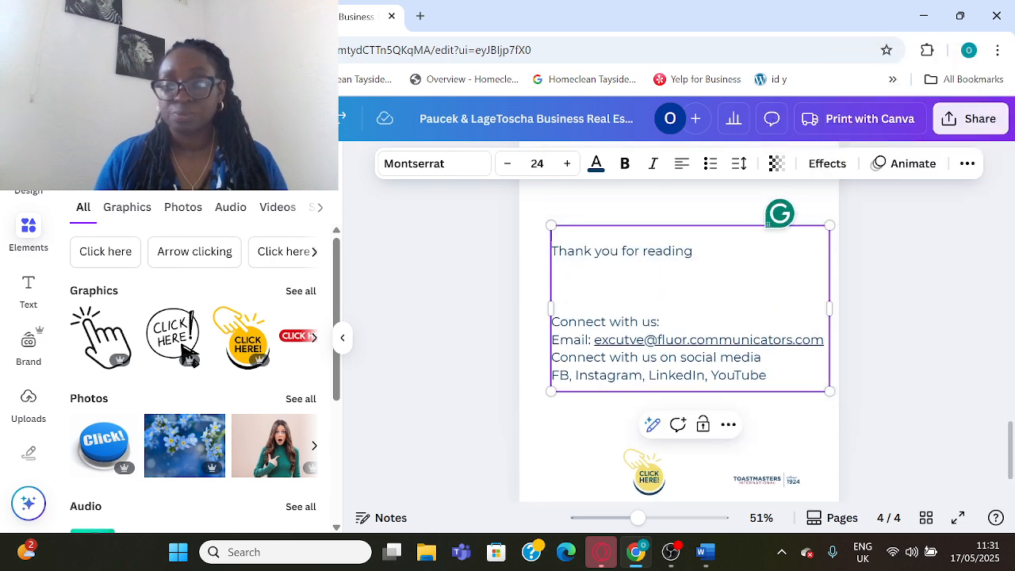
# Cut the "Thank you for reading" line out of the contact text box on page 4
pyautogui.hotkey('shift', 'Home')
pyautogui.rightClick(585, 252)
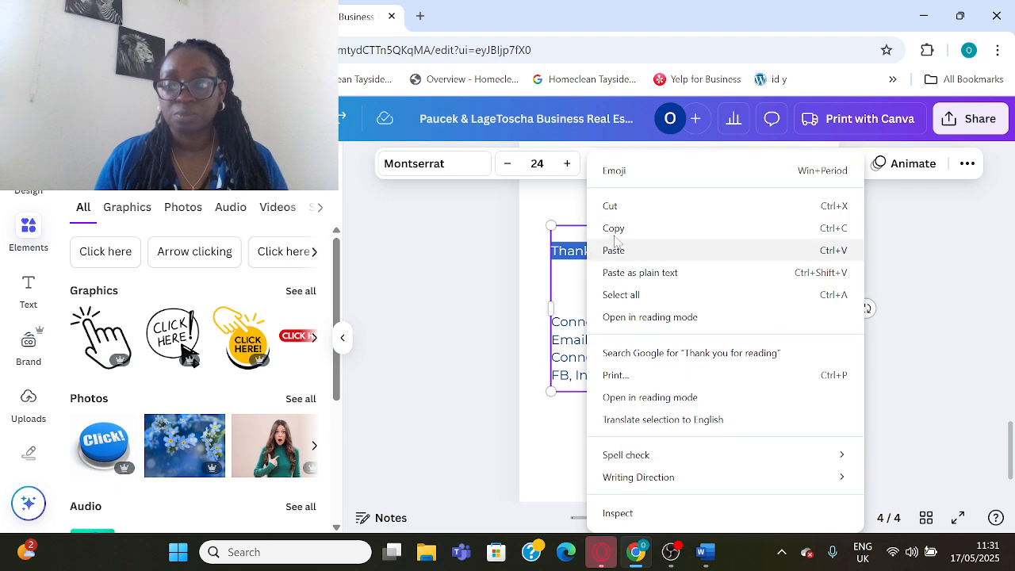
pyautogui.press('Escape')
pyautogui.press('BackSpace')
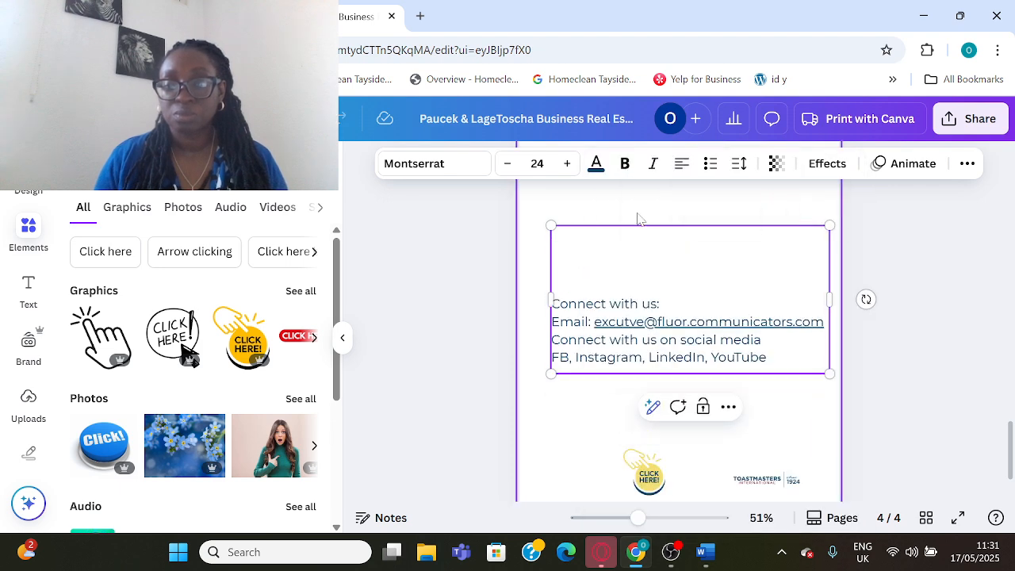
# Duplicate page 4 and delete the new page 5
pyautogui.rightClick(639, 219)
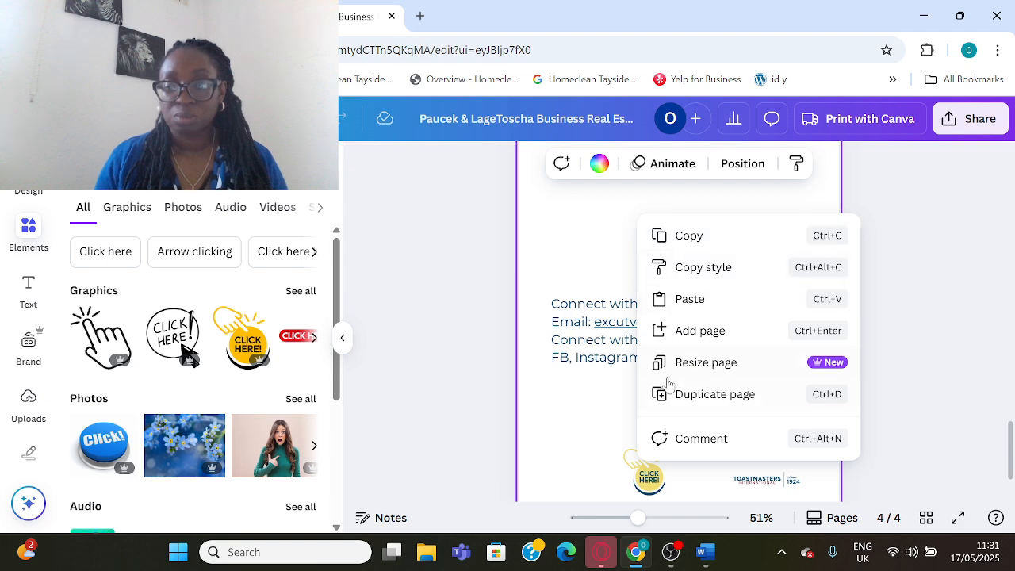
pyautogui.click(686, 397)
pyautogui.scroll(1, 621, 387)
pyautogui.scroll(-4, 621, 385)
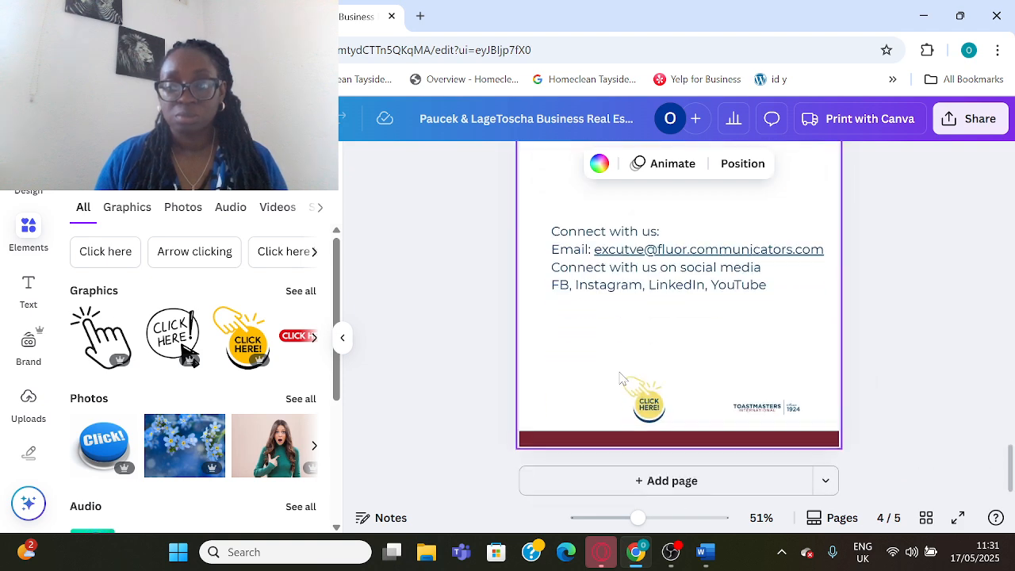
pyautogui.scroll(1, 628, 380)
pyautogui.scroll(3, 640, 386)
pyautogui.scroll(-4, 736, 265)
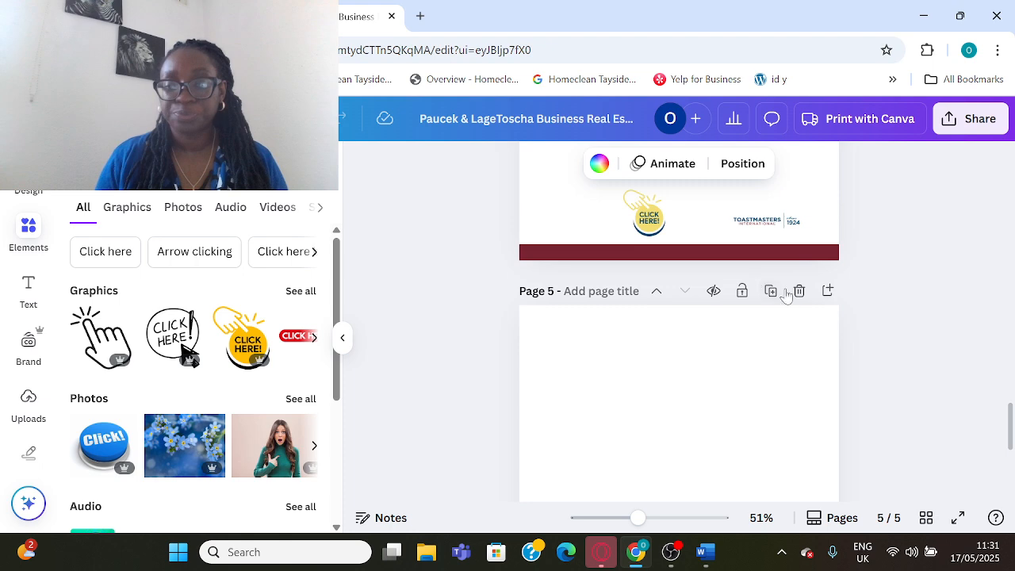
pyautogui.click(789, 296)
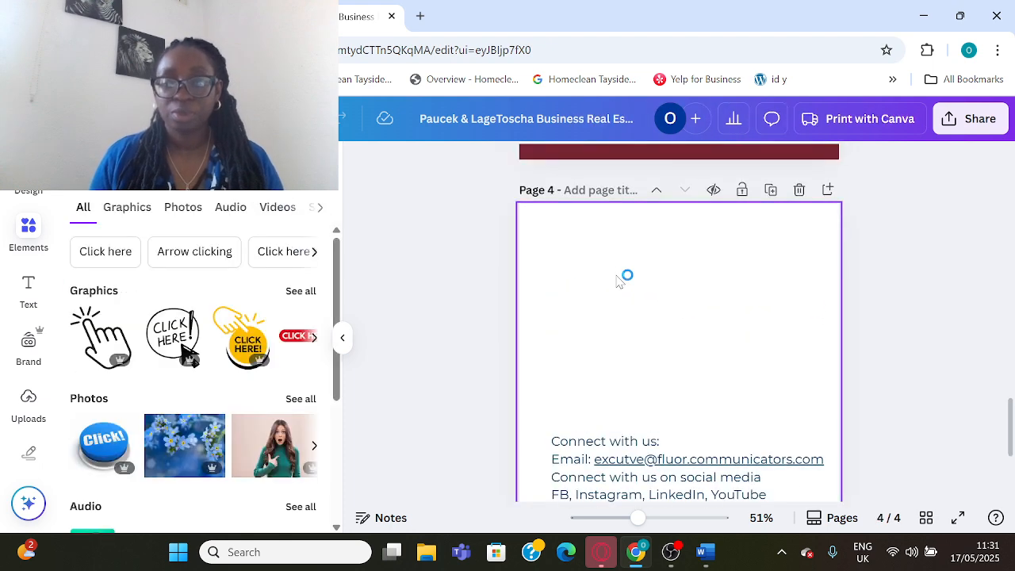
# Paste "Thank you for reading" as a separate text box, enlarge it to 17.6, move it near page 4's top edge and remove its uppercase
pyautogui.hotkey('ctrl', 'v')
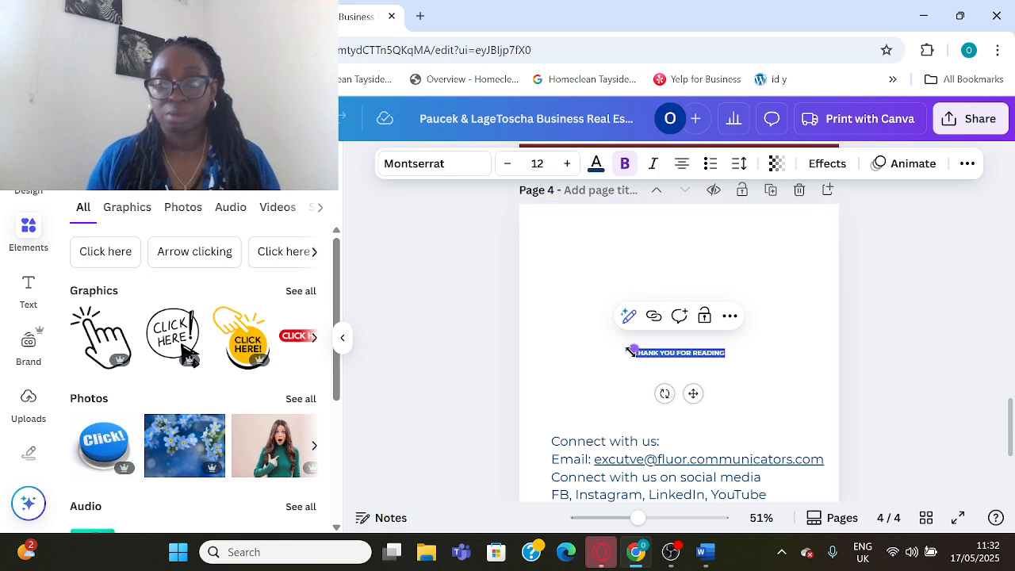
pyautogui.moveTo(634, 348); pyautogui.dragTo(596, 339)
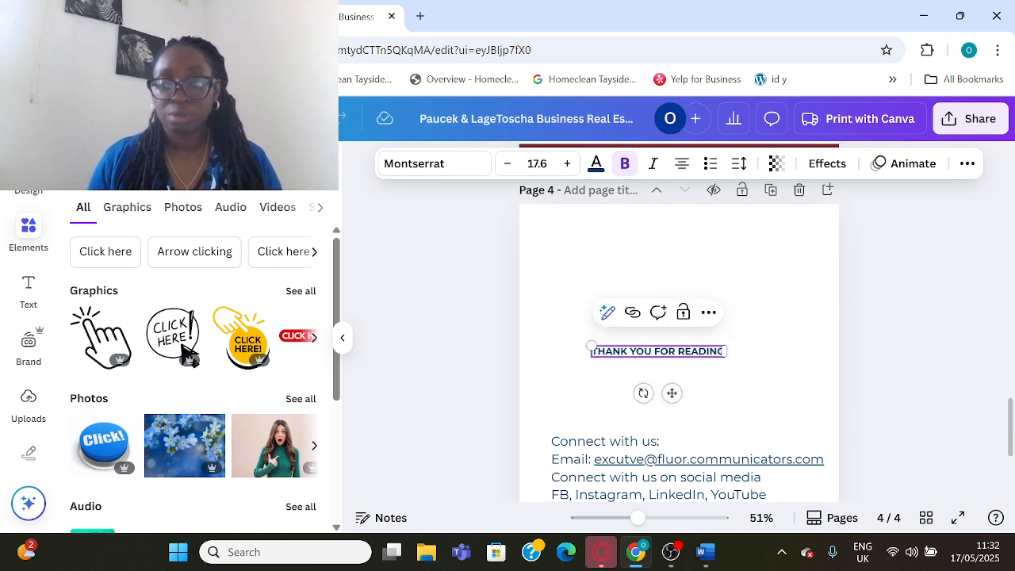
pyautogui.moveTo(700, 349); pyautogui.dragTo(709, 251)
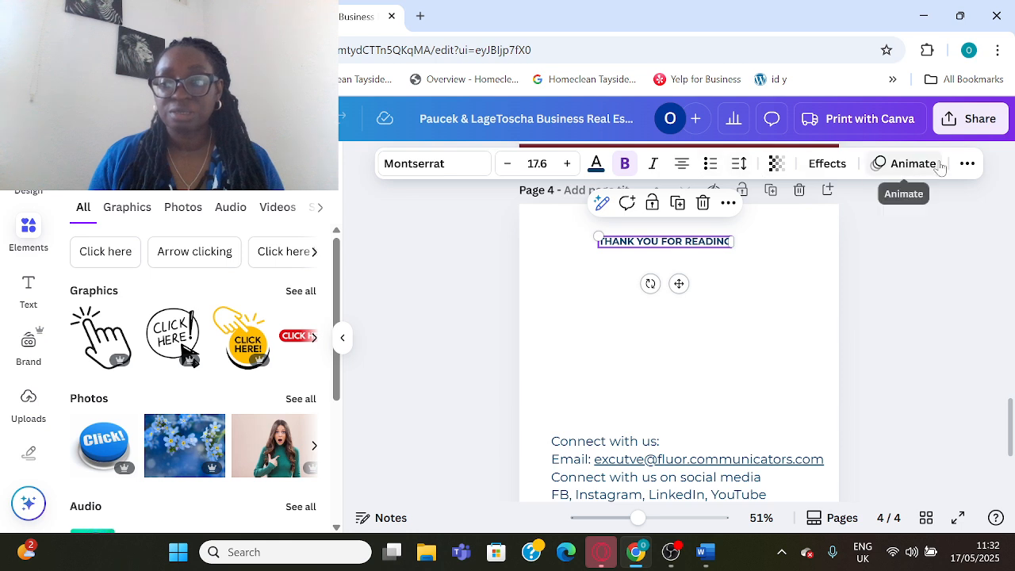
pyautogui.click(967, 163)
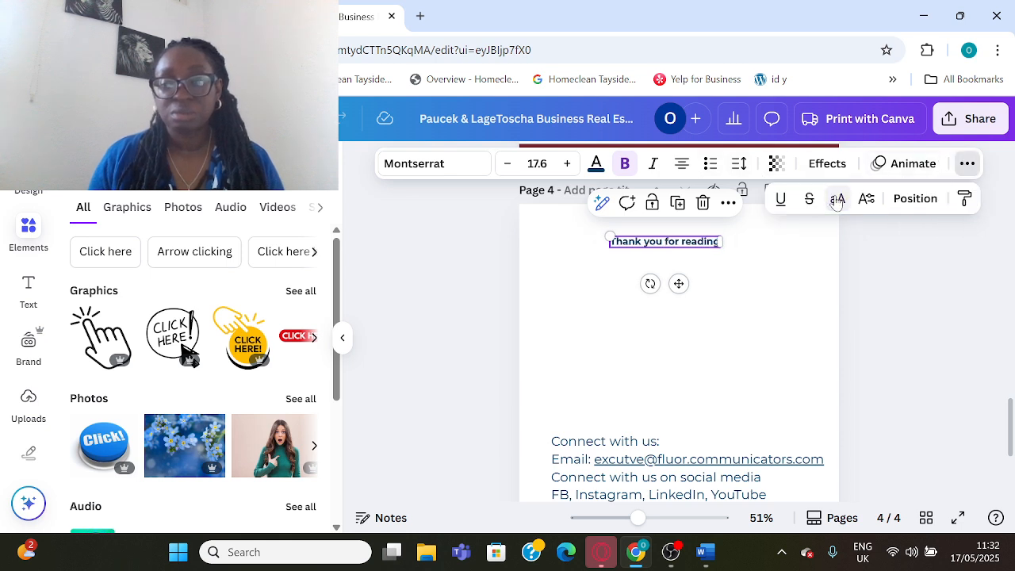
# Change the "Thank you for reading" heading's font to Corinthia and increase its size to 46.6
pyautogui.click(448, 171)
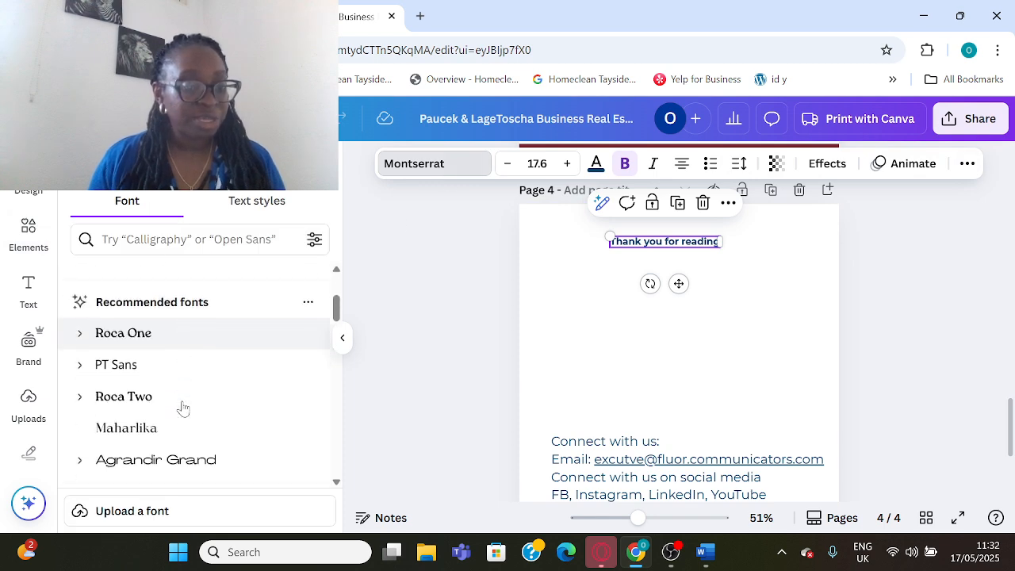
pyautogui.click(166, 350)
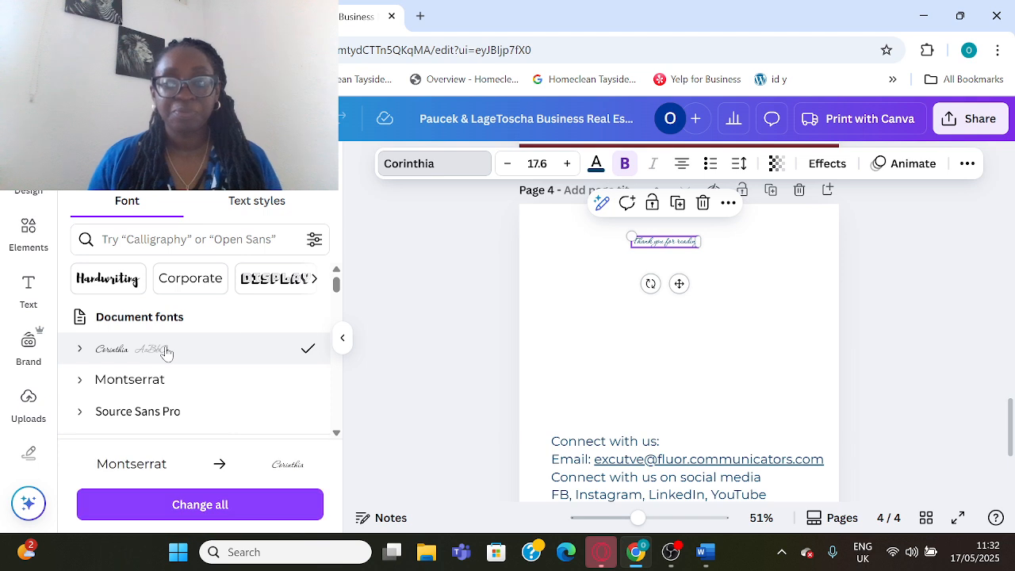
pyautogui.click(568, 164)
pyautogui.click(568, 163)
pyautogui.click(568, 163)
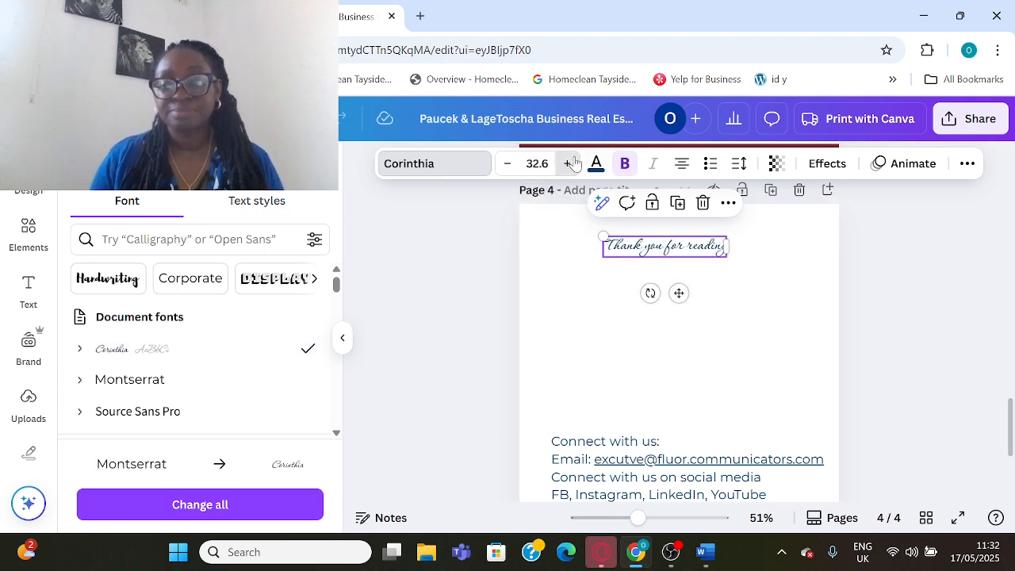
pyautogui.click(568, 163)
pyautogui.click(568, 164)
pyautogui.click(568, 164)
pyautogui.click(568, 163)
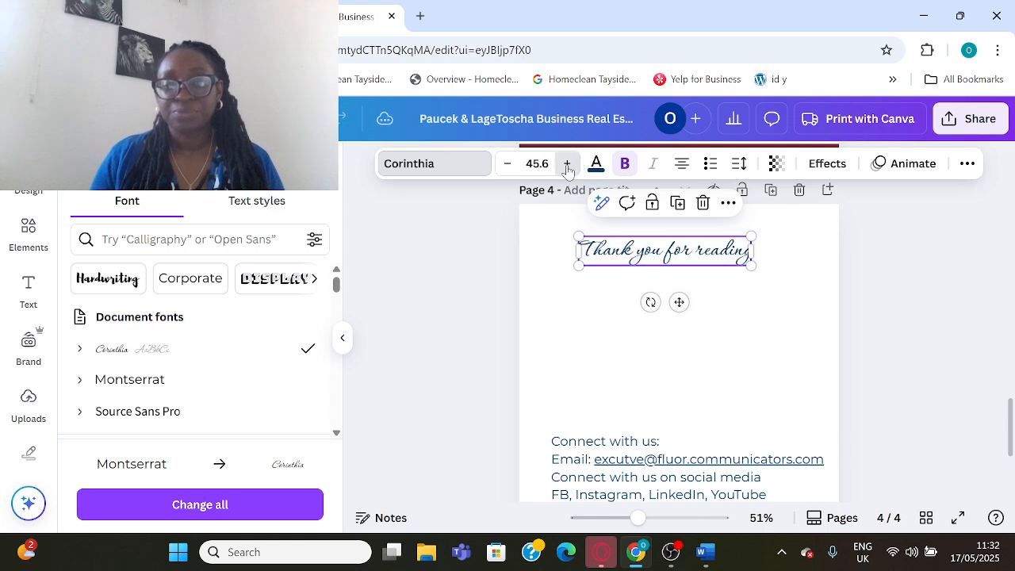
pyautogui.click(567, 164)
# Set the "Thank you for reading" heading's font size to 47 and move it slightly lower on page 4
pyautogui.moveTo(691, 255); pyautogui.dragTo(690, 266)
pyautogui.click(564, 166)
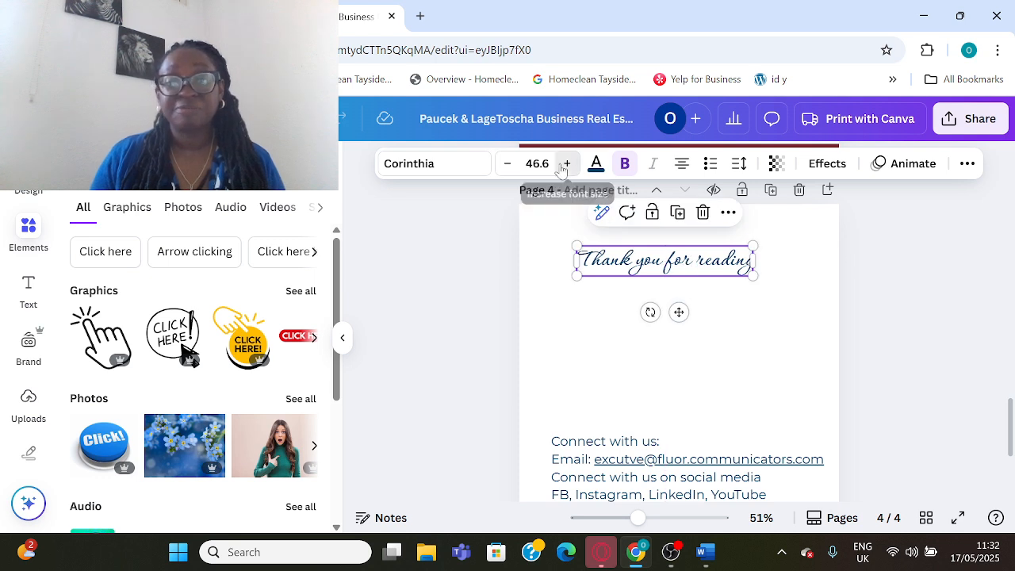
pyautogui.click(537, 163)
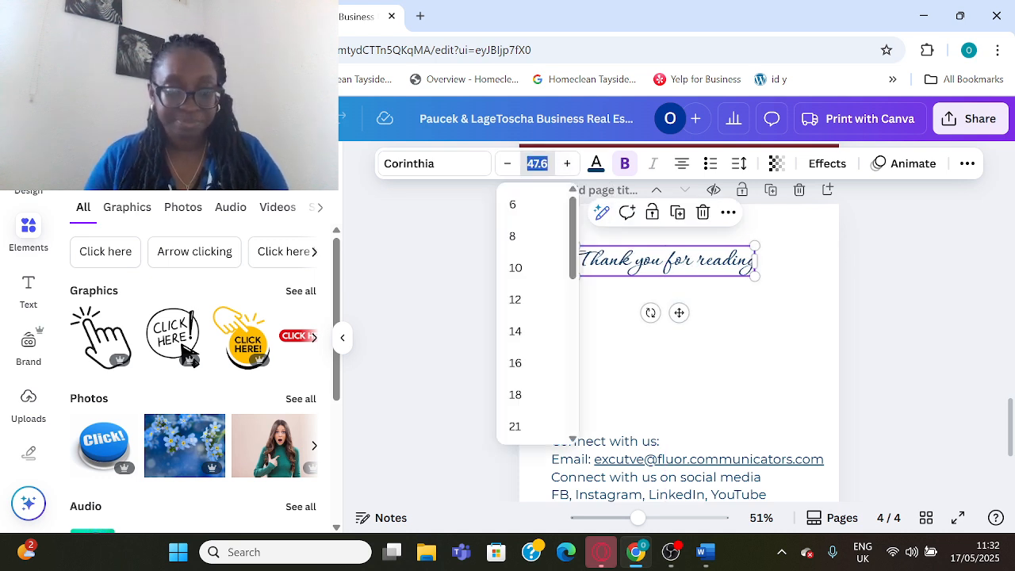
pyautogui.write('47')
pyautogui.press('Return')
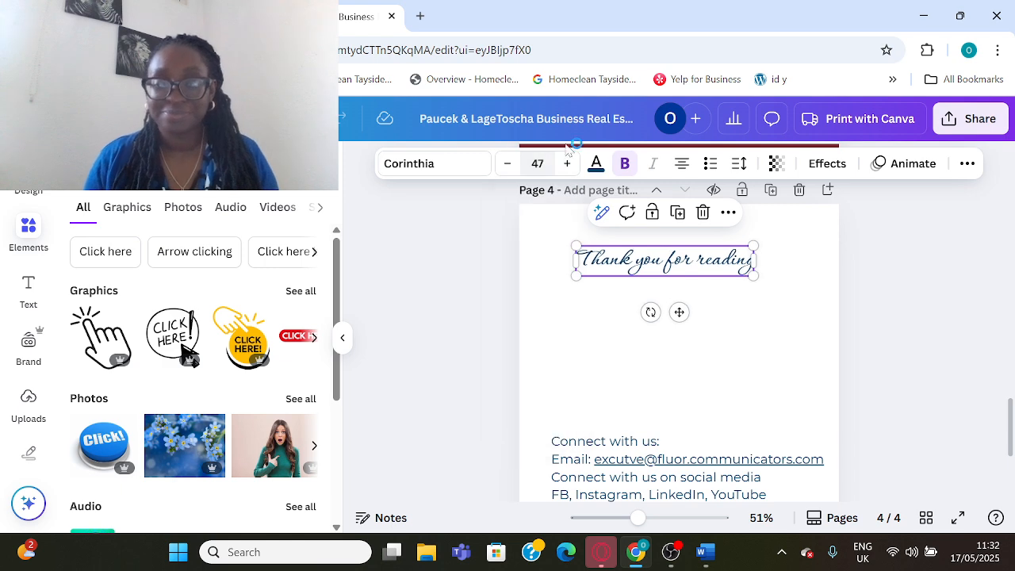
pyautogui.moveTo(688, 270); pyautogui.dragTo(687, 292)
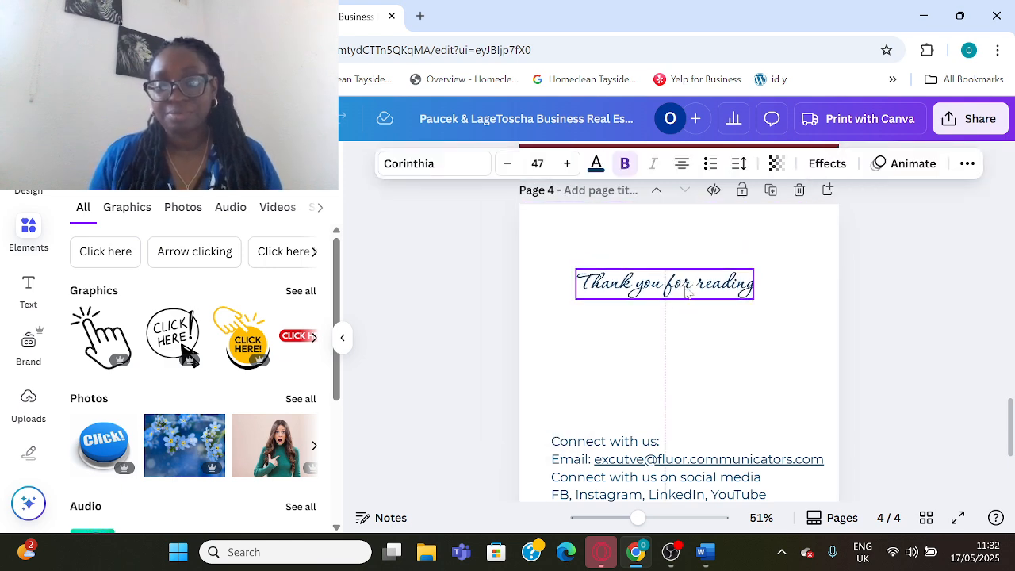
# Move the "Connect with us" text box up toward the heading and delete two blank lines above its text
pyautogui.scroll(-3, 687, 292)
pyautogui.moveTo(646, 320); pyautogui.dragTo(649, 232)
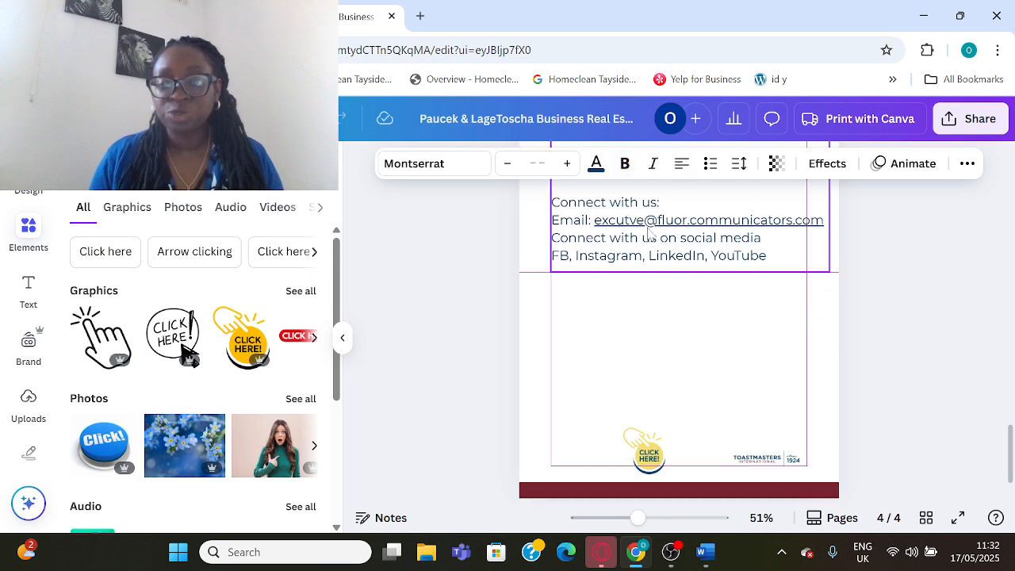
pyautogui.scroll(3, 581, 433)
pyautogui.scroll(-1, 552, 420)
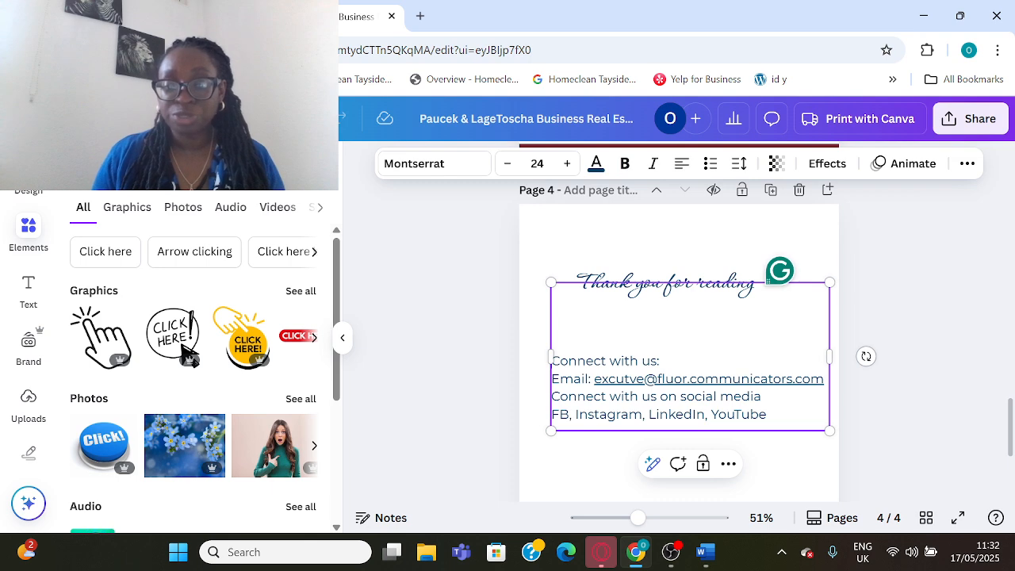
pyautogui.press('BackSpace')
pyautogui.press('BackSpace')
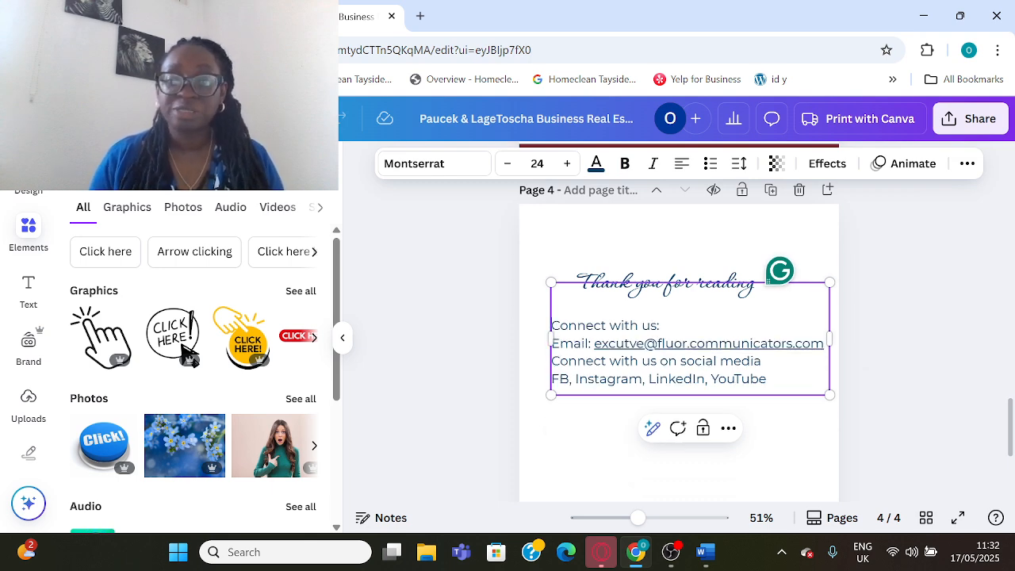
# Shrink the contact text box to font size 21.3, delete its remaining leading blank lines and position it just below the heading
pyautogui.click(594, 445)
pyautogui.click(572, 376)
pyautogui.moveTo(552, 283); pyautogui.dragTo(582, 296)
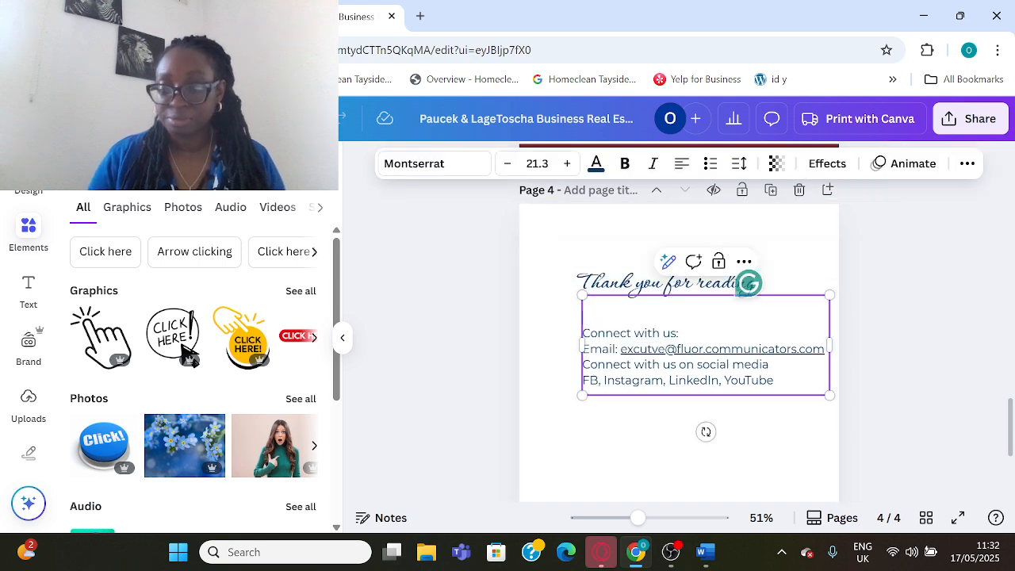
pyautogui.press('BackSpace')
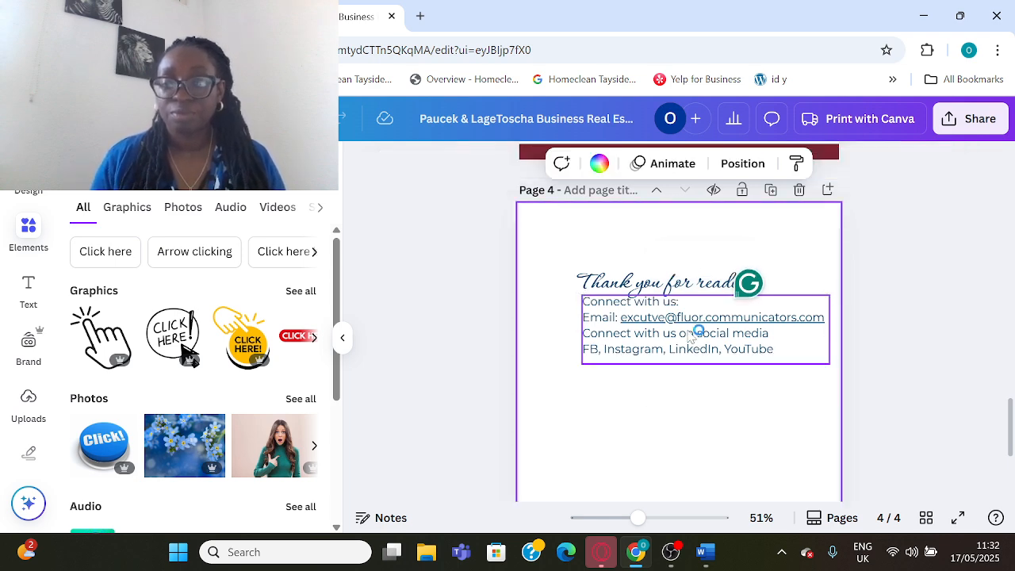
pyautogui.moveTo(698, 329); pyautogui.dragTo(664, 353)
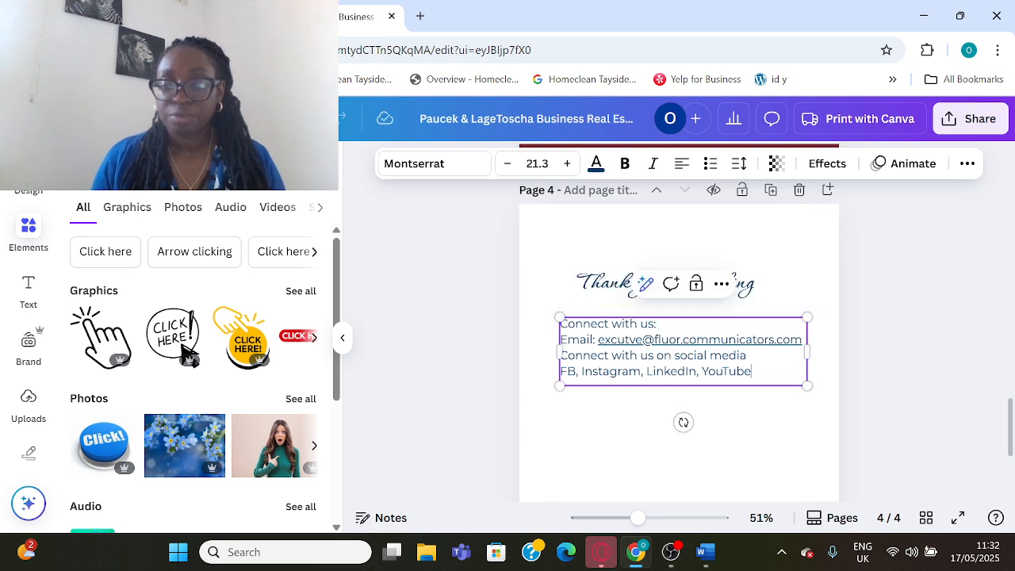
pyautogui.moveTo(752, 371); pyautogui.dragTo(561, 340)
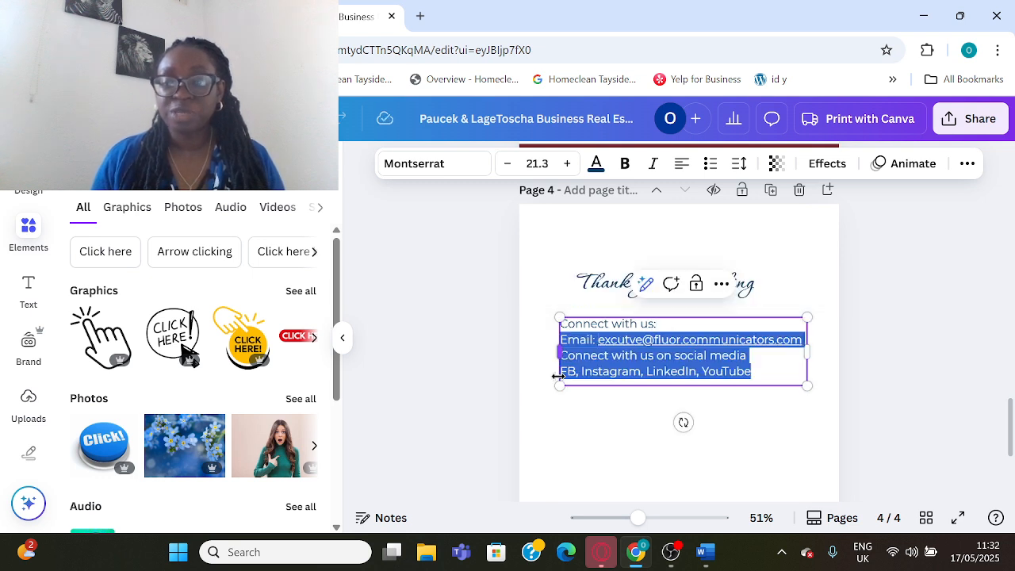
pyautogui.moveTo(558, 377); pyautogui.dragTo(589, 408)
pyautogui.click(611, 436)
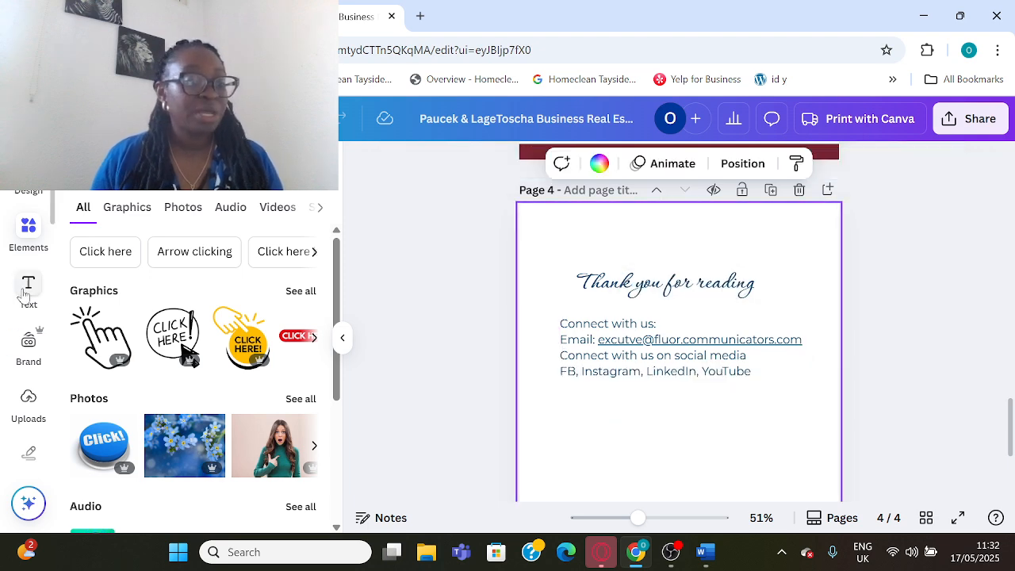
# Add the uploaded Facebook logo to page 4 and shrink it to a small icon below the contact text
pyautogui.scroll(-3, 24, 293)
pyautogui.scroll(2, 29, 273)
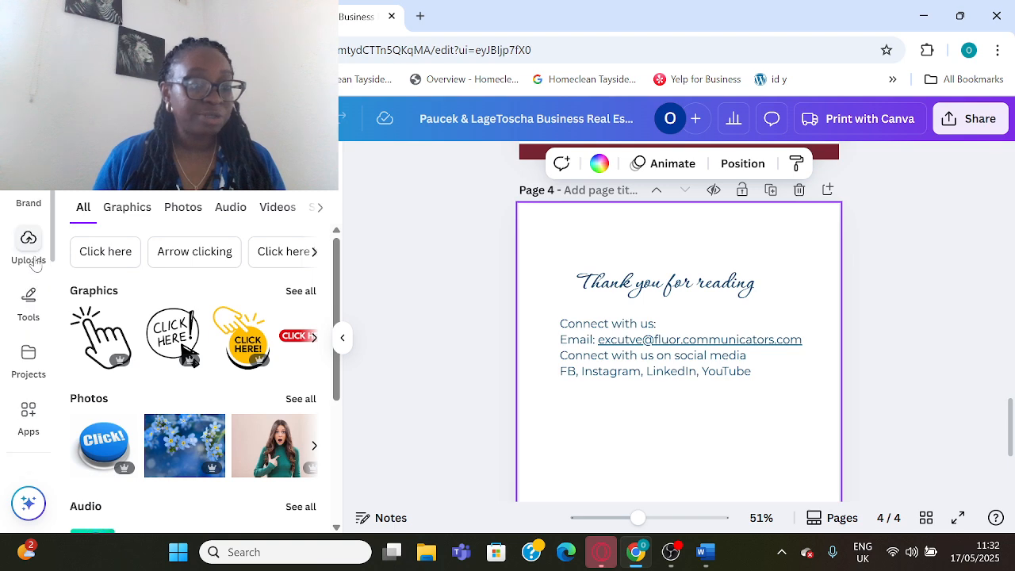
pyautogui.click(35, 265)
pyautogui.scroll(-10, 254, 357)
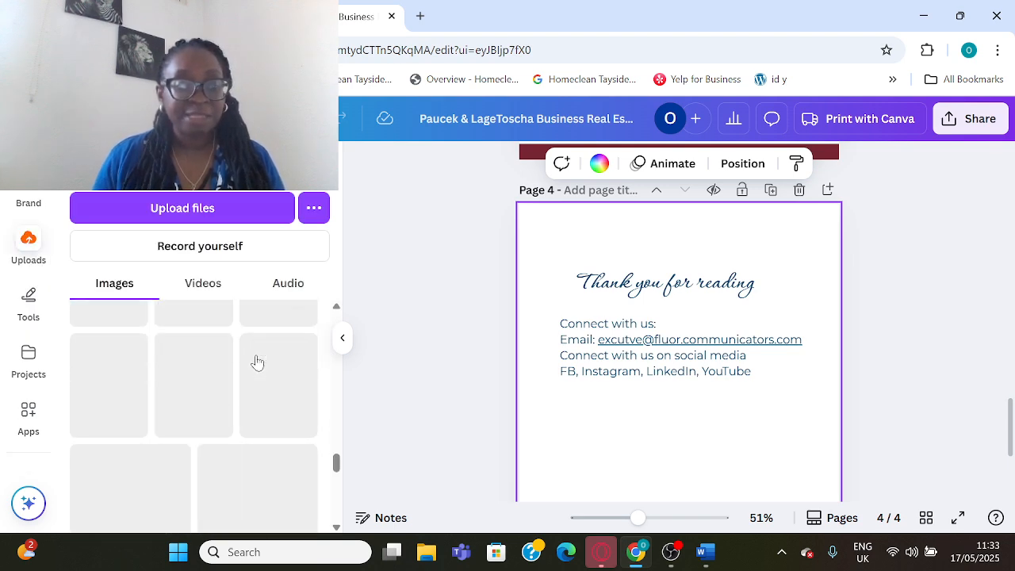
pyautogui.scroll(-5, 257, 362)
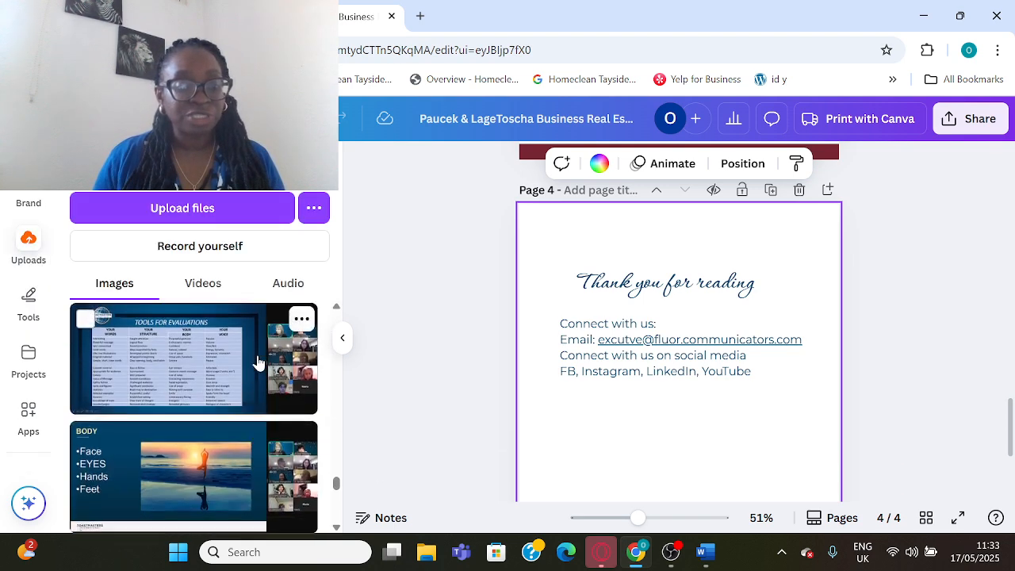
pyautogui.scroll(-8, 257, 363)
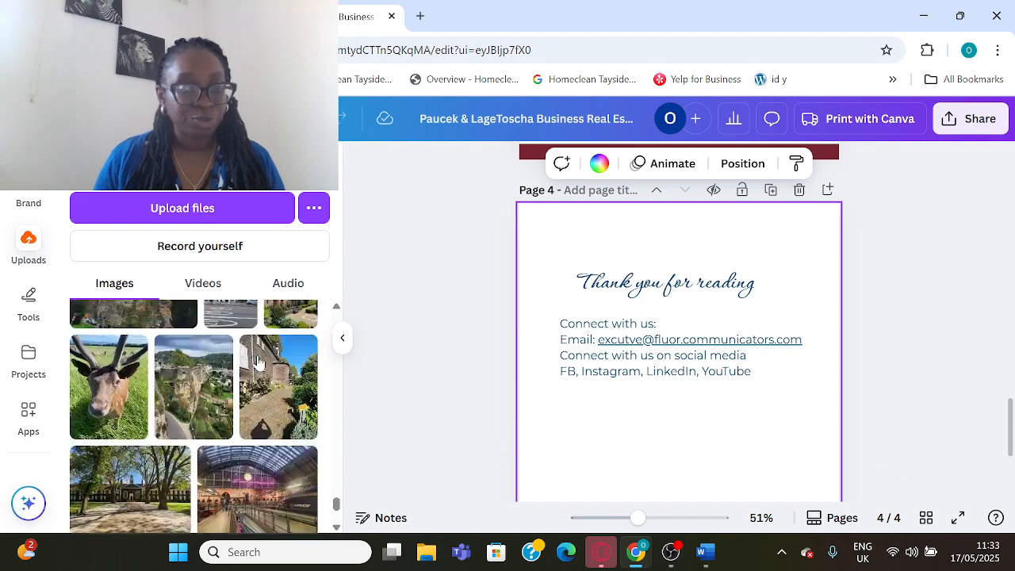
pyautogui.scroll(8, 257, 363)
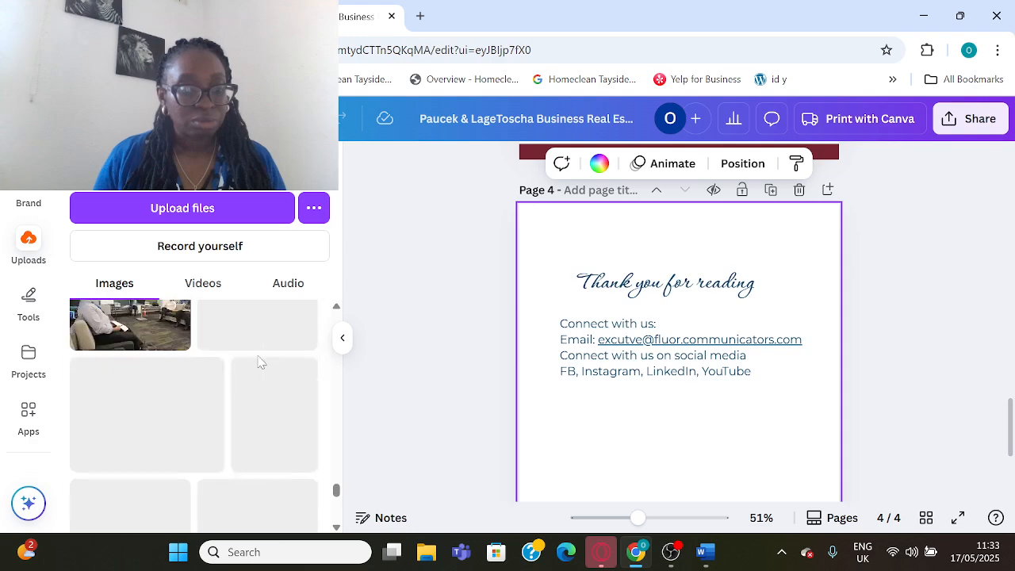
pyautogui.scroll(-5, 259, 361)
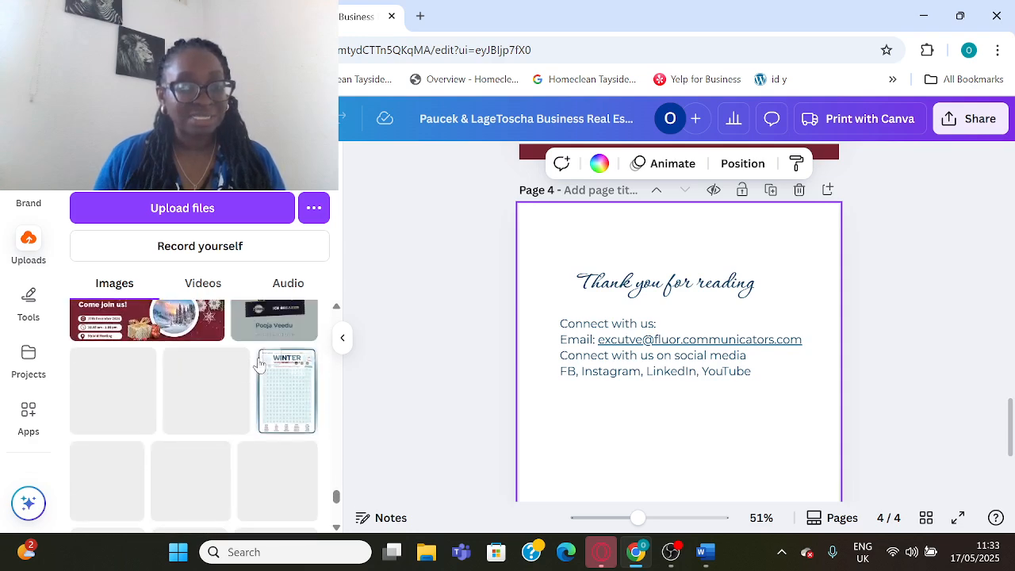
pyautogui.scroll(-6, 258, 363)
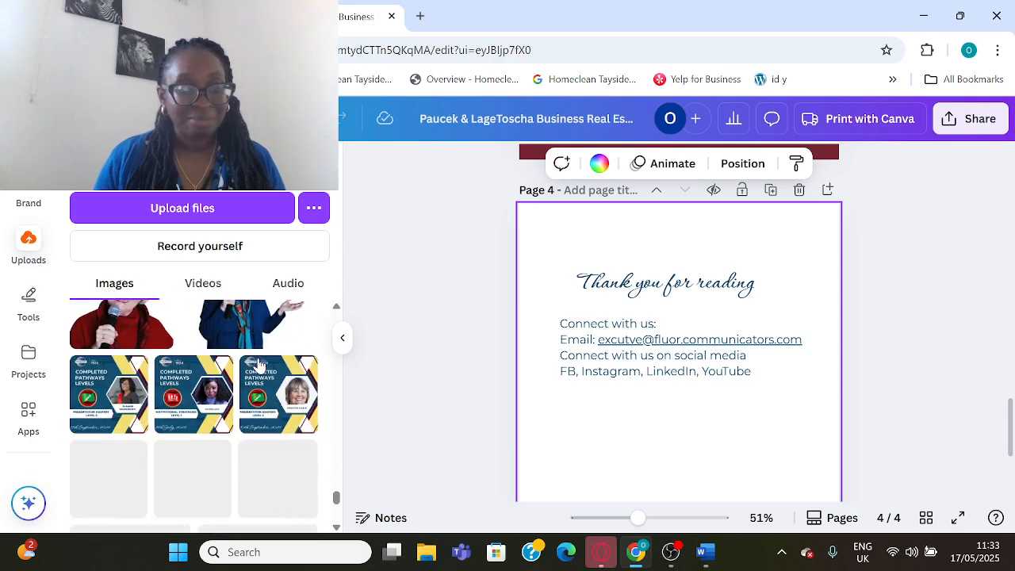
pyautogui.scroll(-6, 258, 364)
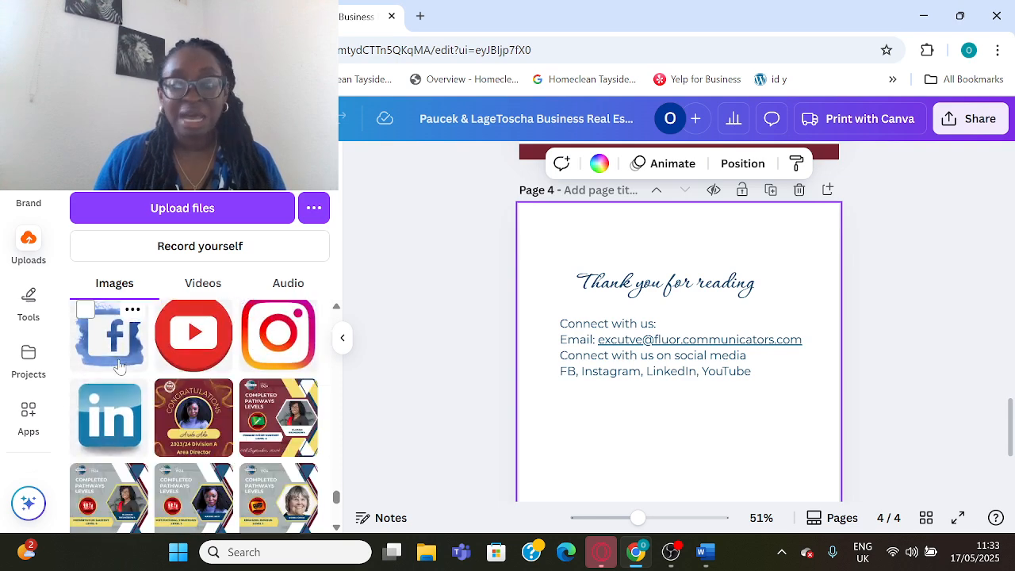
pyautogui.click(119, 364)
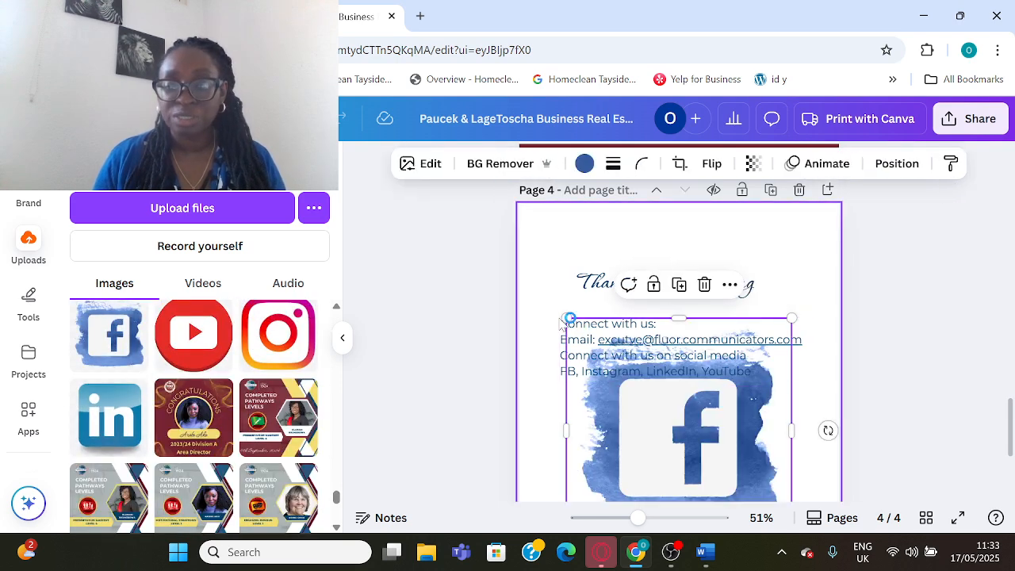
pyautogui.moveTo(566, 318); pyautogui.dragTo(610, 440)
# Find frames among the elements, add the rounded square frame, shrink it and place it below the contact text
pyautogui.scroll(2, 84, 353)
pyautogui.scroll(2, 43, 288)
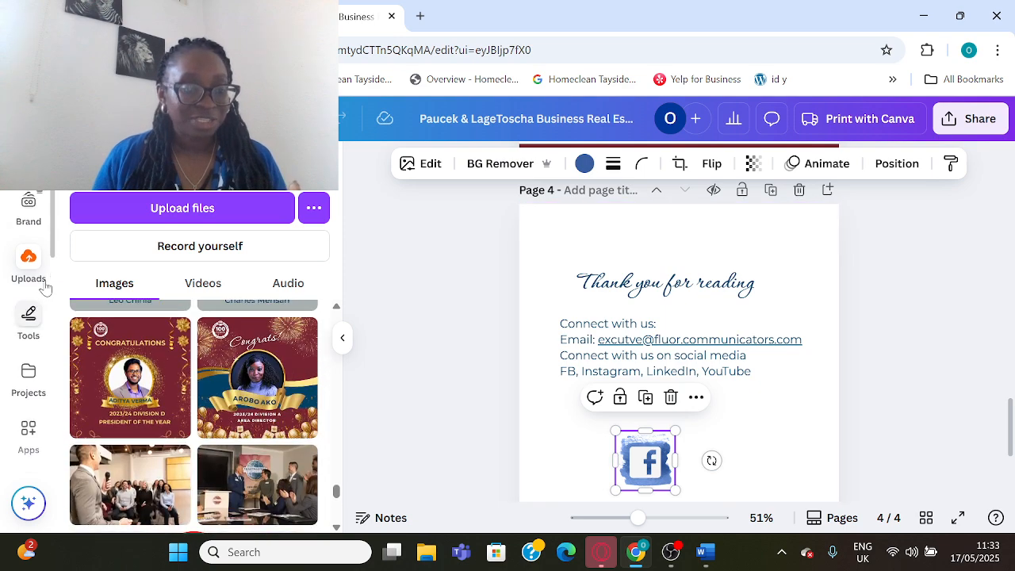
pyautogui.click(28, 230)
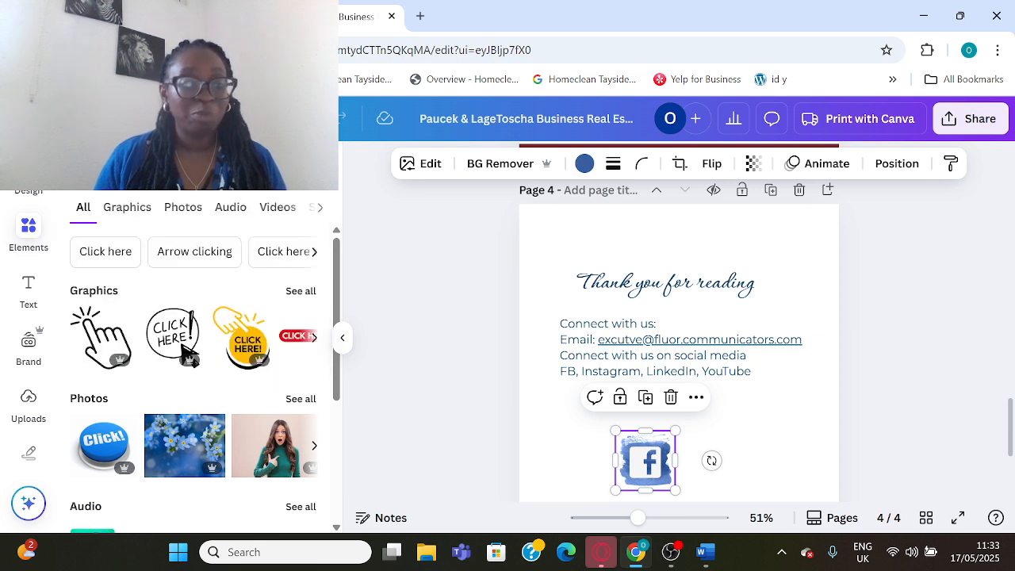
pyautogui.click(158, 171)
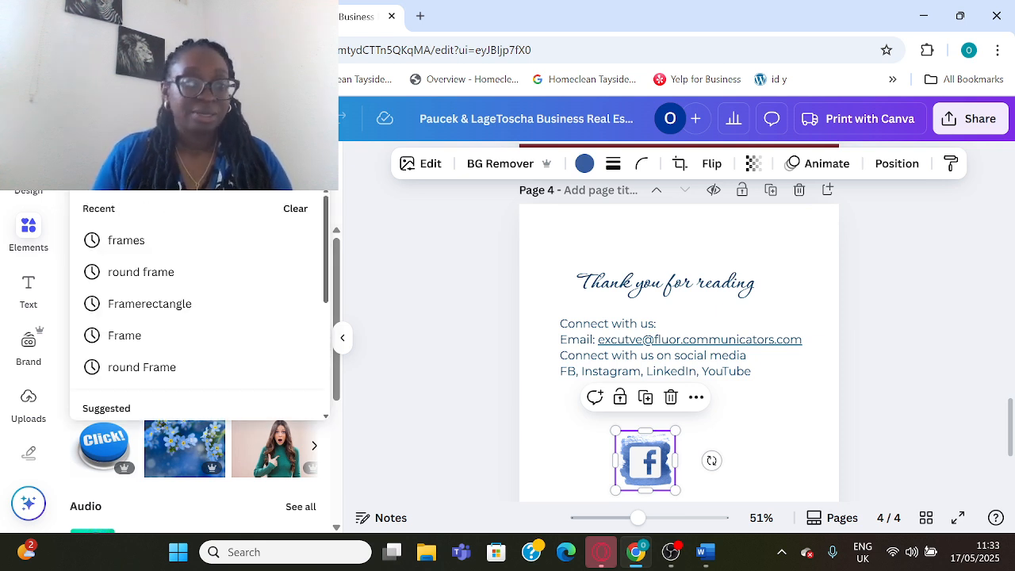
pyautogui.click(111, 240)
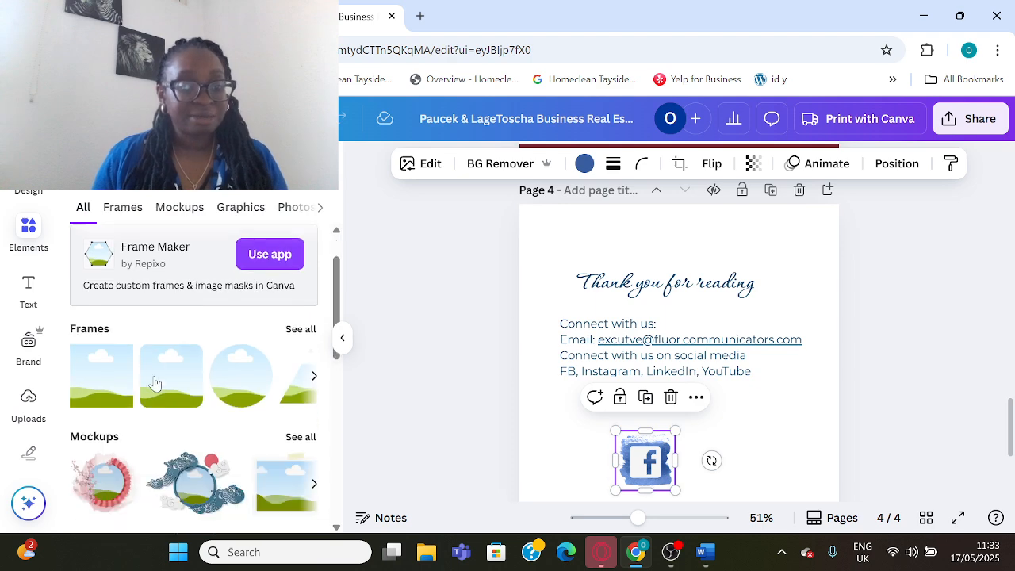
pyautogui.scroll(-1, 156, 383)
pyautogui.click(169, 378)
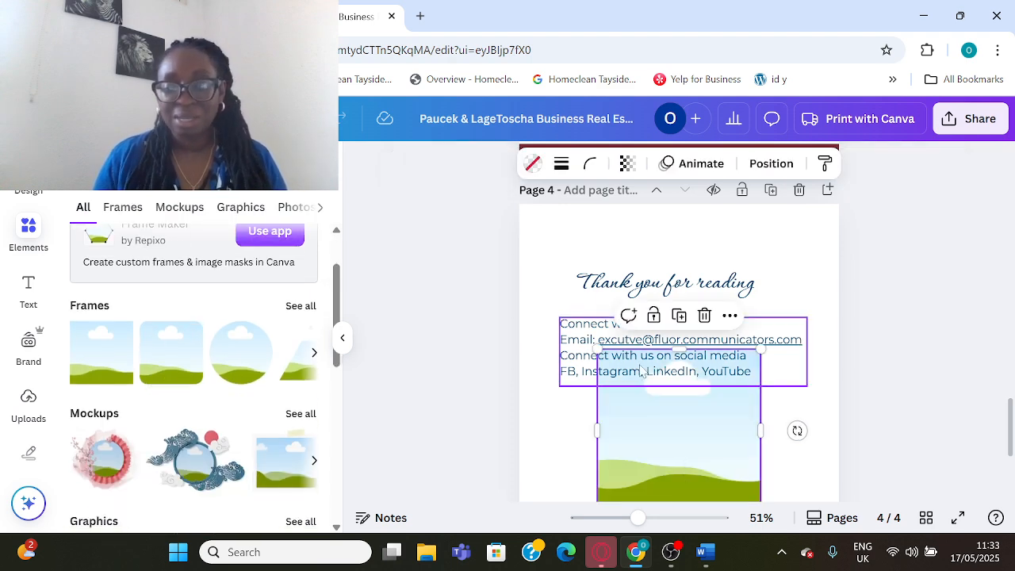
pyautogui.moveTo(602, 343); pyautogui.dragTo(640, 390)
pyautogui.moveTo(690, 442); pyautogui.dragTo(589, 432)
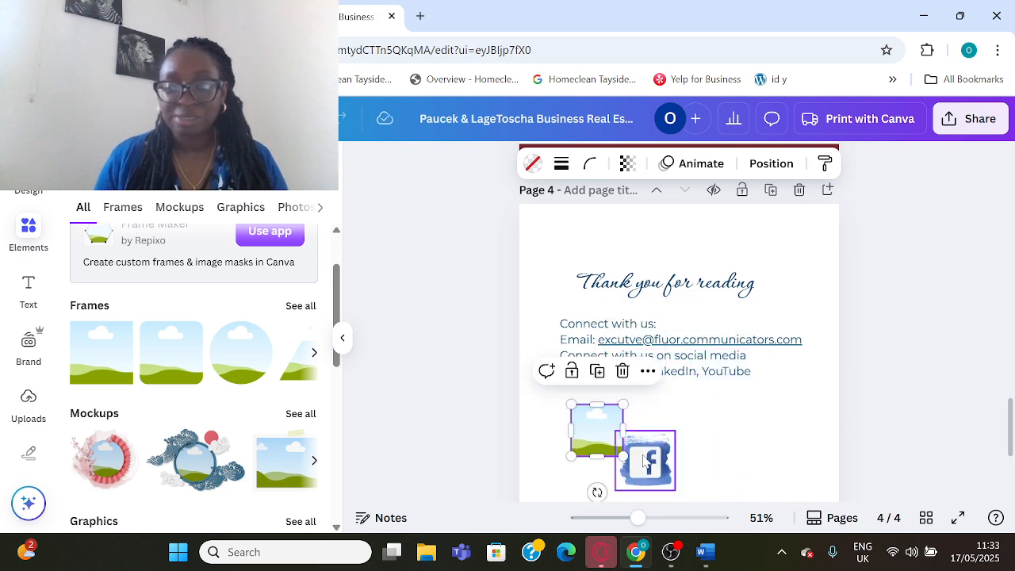
# Duplicate the small rounded frame repeatedly to get four copies below the contact text
pyautogui.rightClick(588, 434)
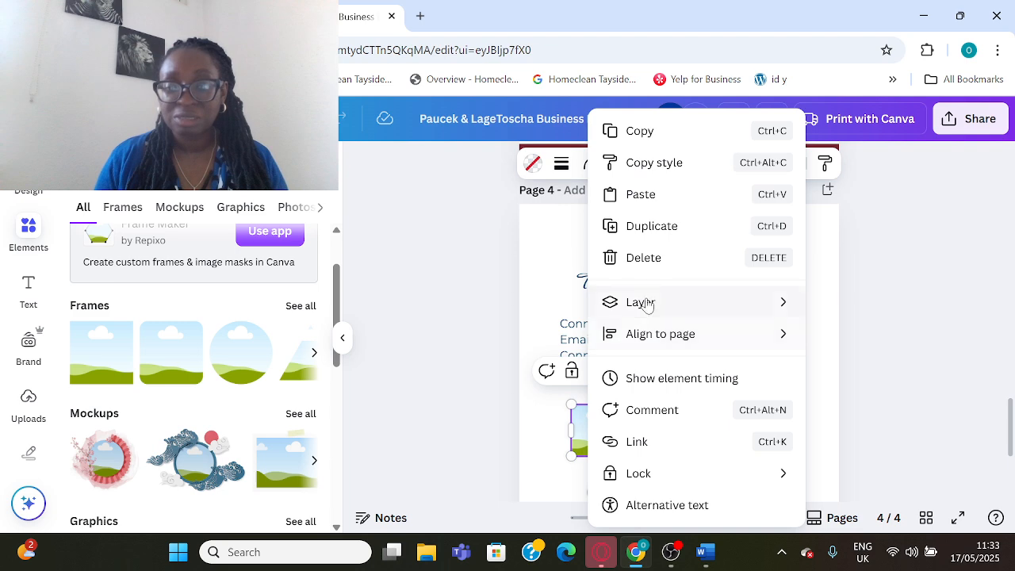
pyautogui.click(663, 228)
pyautogui.moveTo(583, 472); pyautogui.dragTo(652, 474)
pyautogui.click(652, 474)
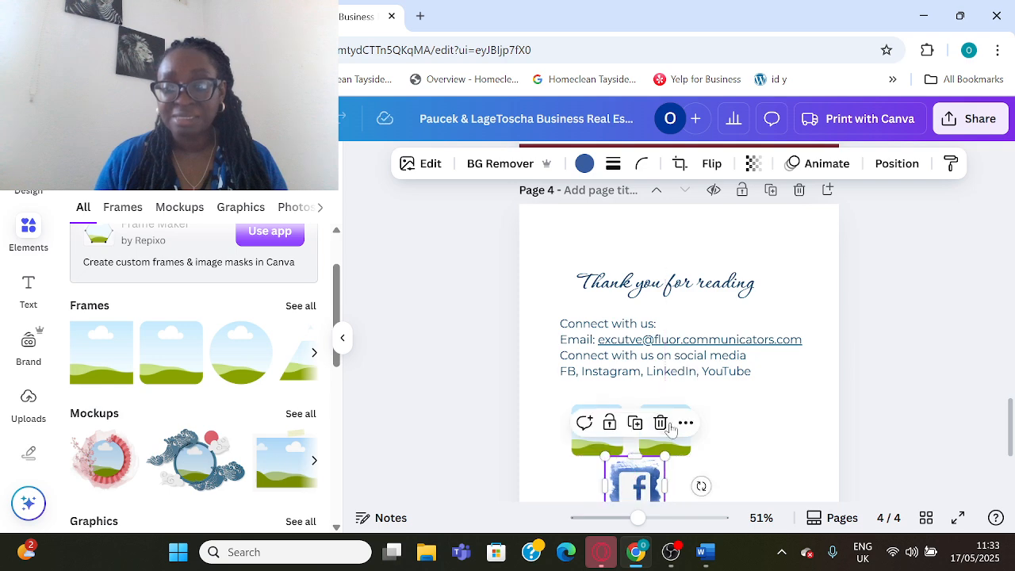
pyautogui.rightClick(675, 449)
pyautogui.click(728, 256)
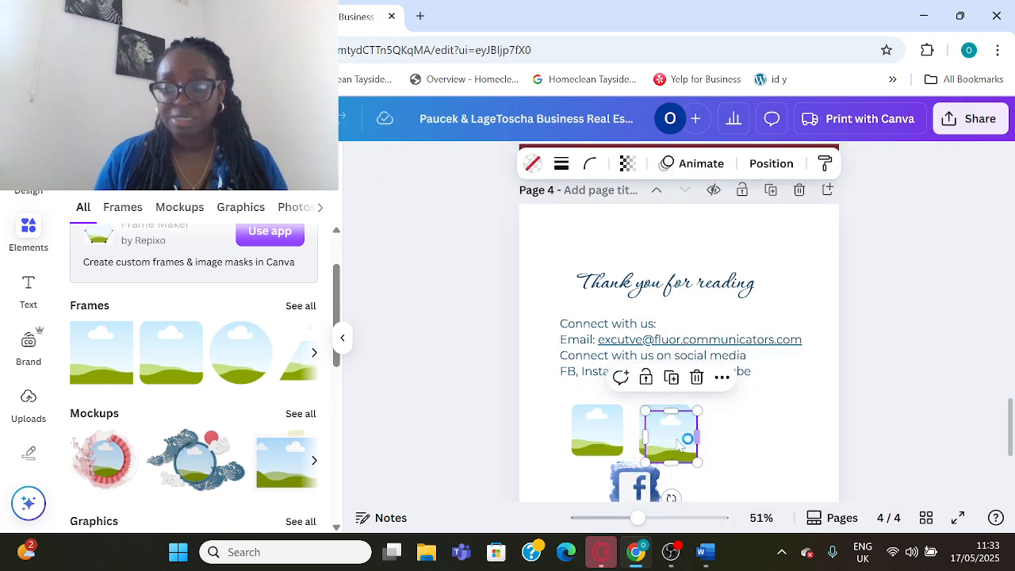
pyautogui.rightClick(676, 441)
pyautogui.click(739, 226)
# Arrange the four frames in one evenly spaced row below the contact text
pyautogui.moveTo(671, 436); pyautogui.dragTo(732, 427)
pyautogui.moveTo(610, 436); pyautogui.dragTo(646, 447)
pyautogui.click(657, 438)
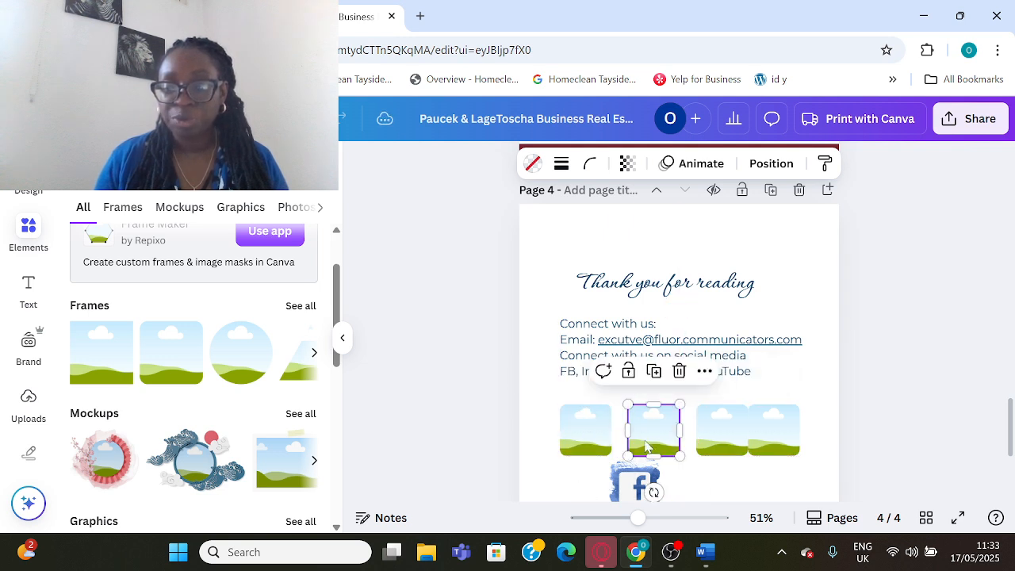
pyautogui.moveTo(718, 435); pyautogui.dragTo(708, 438)
pyautogui.moveTo(774, 437); pyautogui.dragTo(781, 432)
pyautogui.click(706, 436)
pyautogui.moveTo(706, 436); pyautogui.dragTo(771, 435)
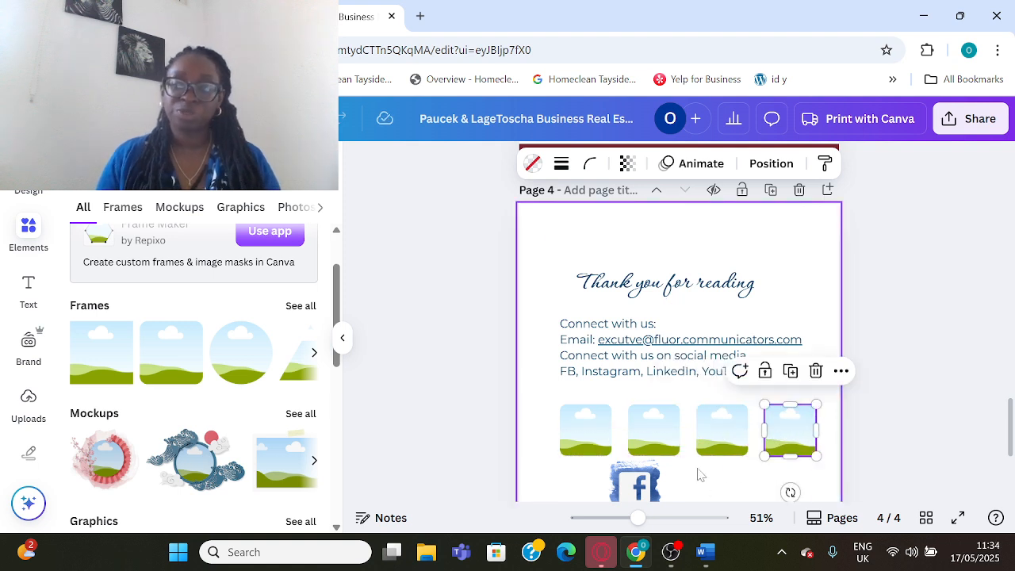
# Delete the loose Facebook logo beneath the row of frames
pyautogui.scroll(-2, 635, 444)
pyautogui.click(623, 412)
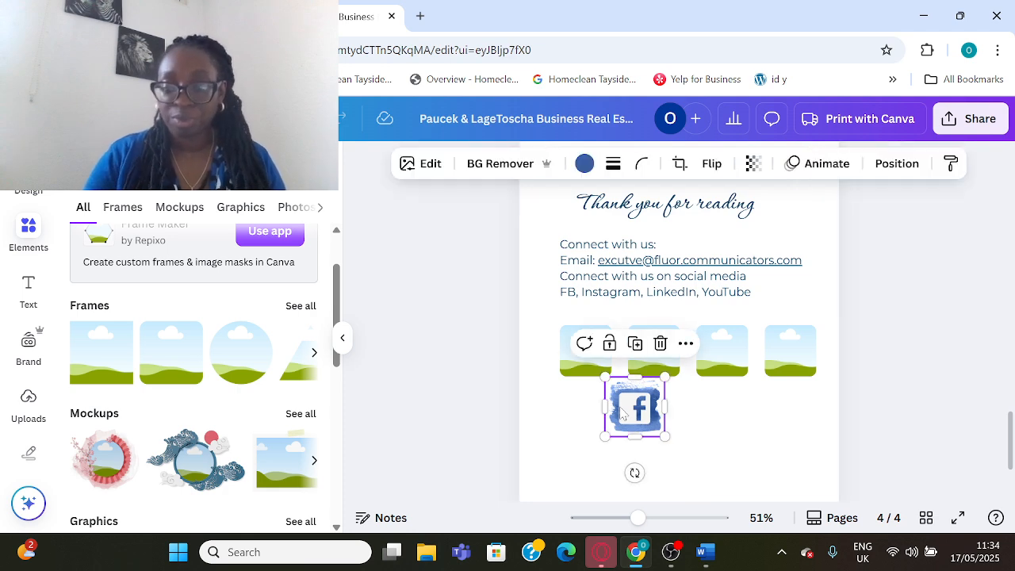
pyautogui.press('Delete')
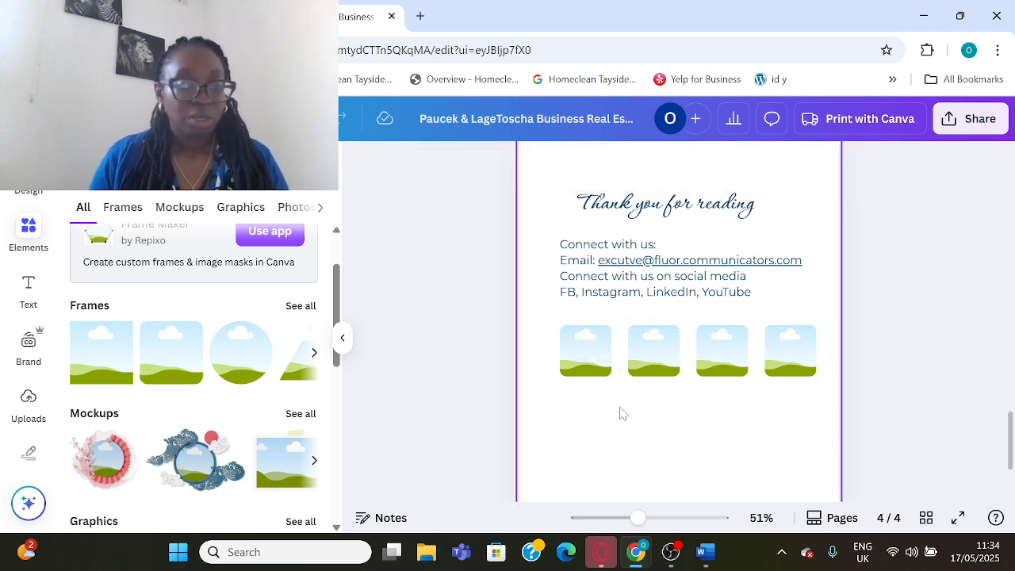
# Fill the first frame in the row with the uploaded Facebook logo
pyautogui.click(31, 403)
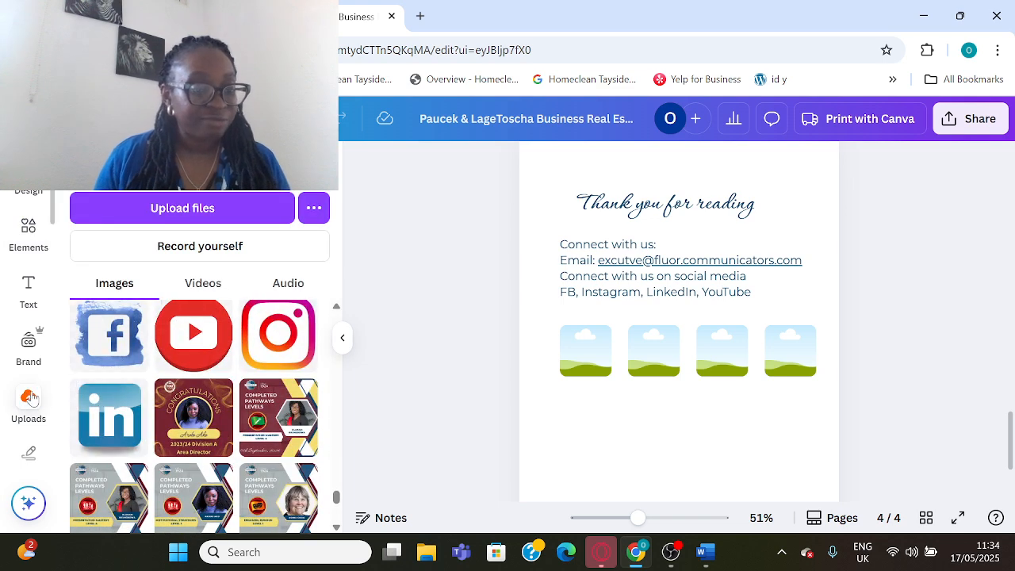
pyautogui.click(30, 396)
pyautogui.click(124, 359)
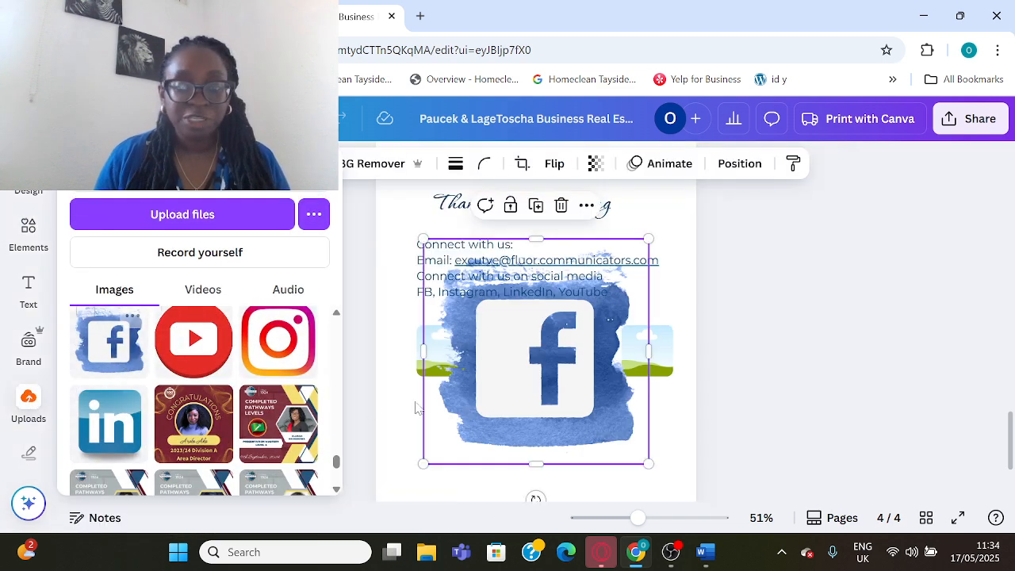
pyautogui.moveTo(515, 404); pyautogui.dragTo(442, 365)
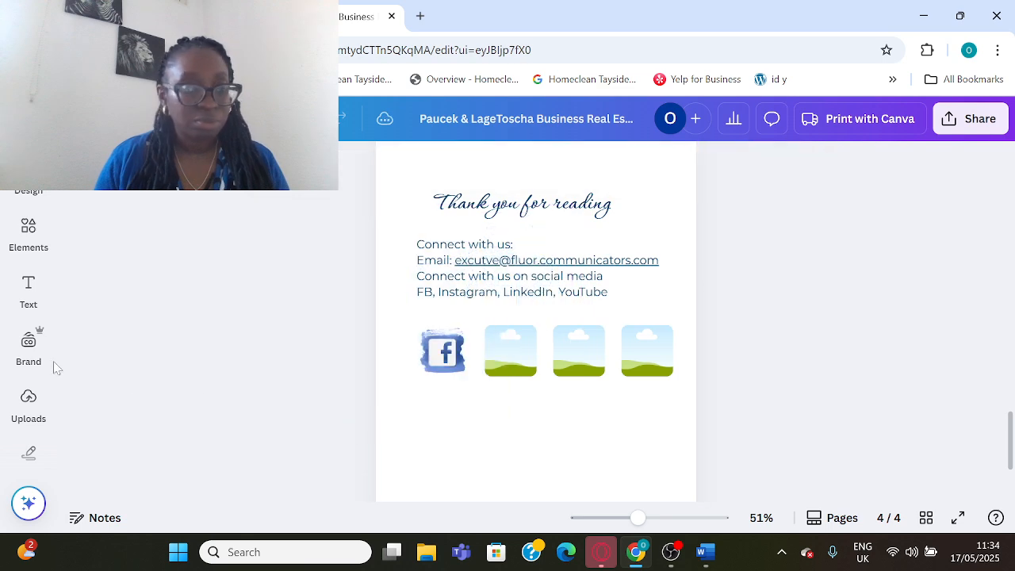
# Fill the second, third and fourth frames with the uploaded Instagram, LinkedIn and YouTube logos
pyautogui.click(29, 408)
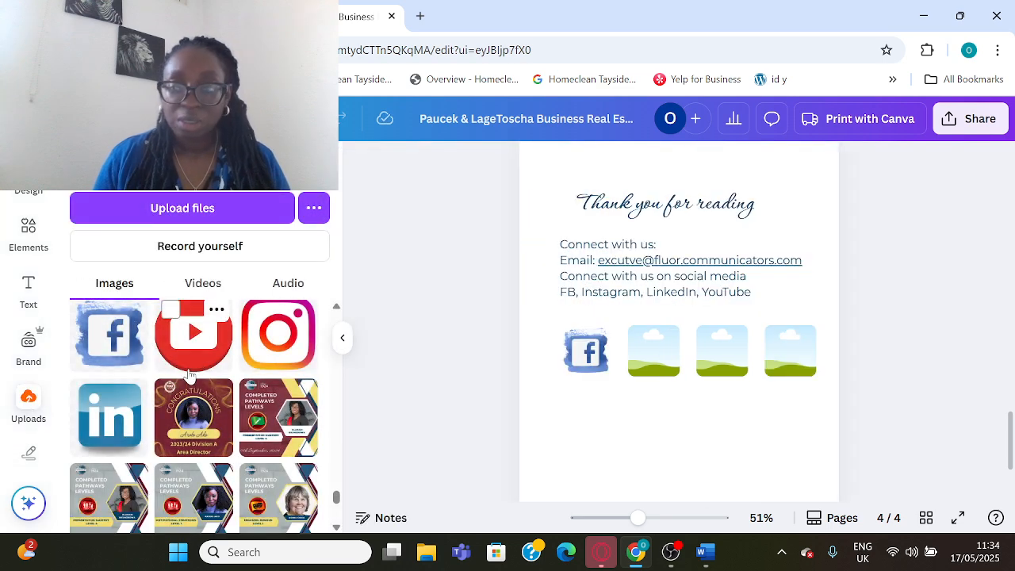
pyautogui.moveTo(649, 393); pyautogui.dragTo(640, 345)
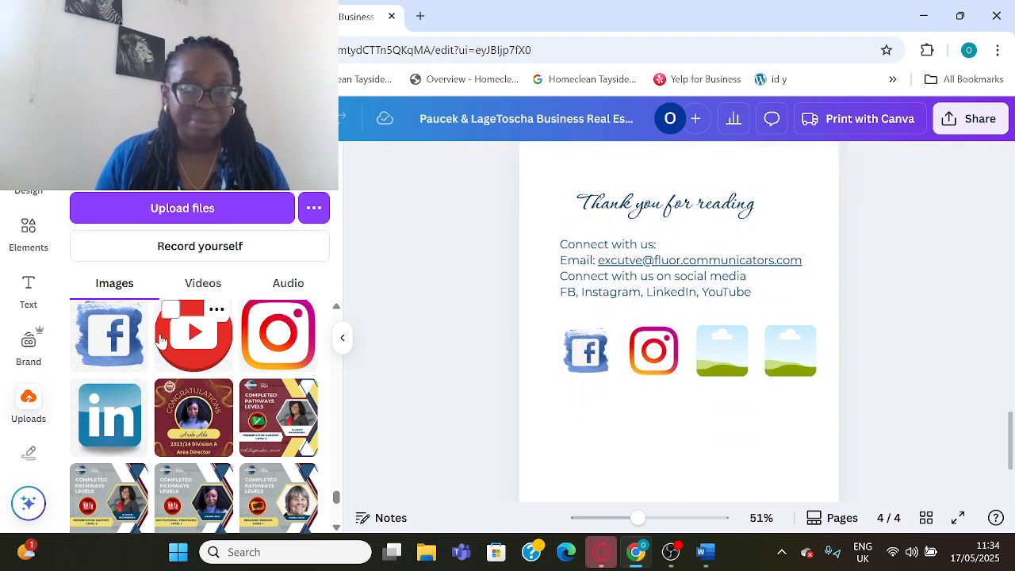
pyautogui.click(125, 432)
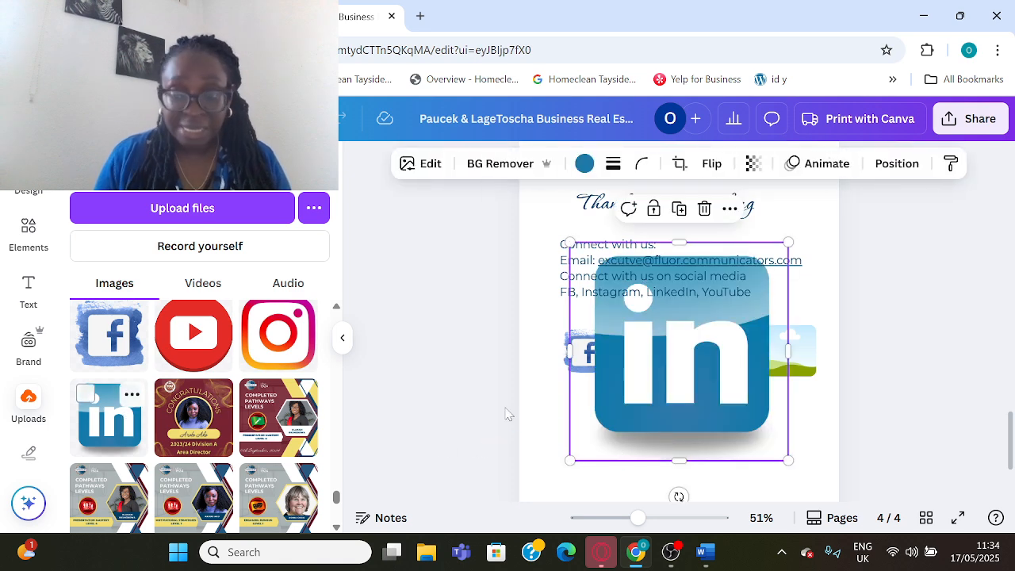
pyautogui.moveTo(637, 421); pyautogui.dragTo(721, 353)
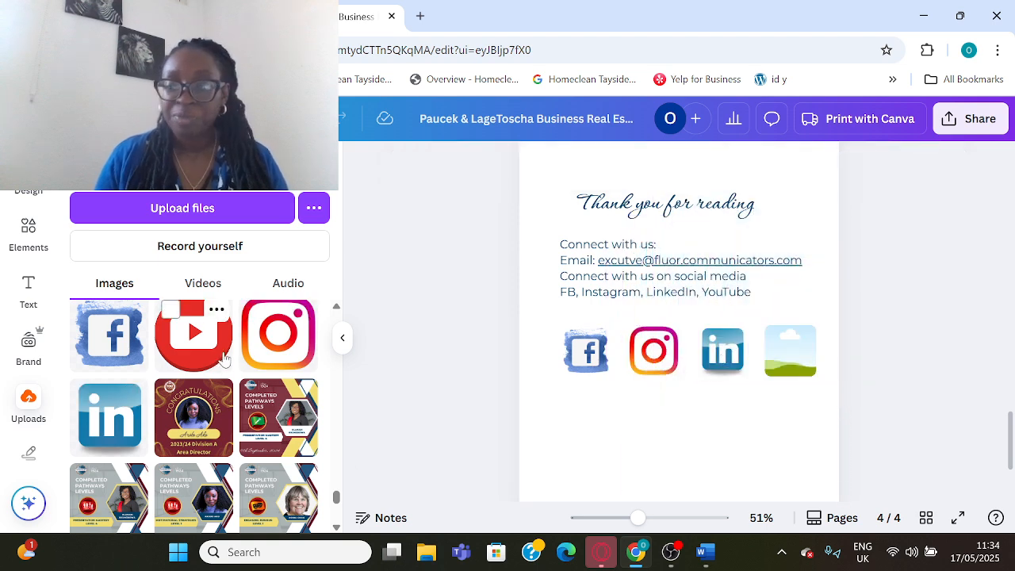
pyautogui.moveTo(220, 352); pyautogui.dragTo(772, 356)
# Group the four social media icons and shift the group slightly left under the contact text
pyautogui.click(586, 352)
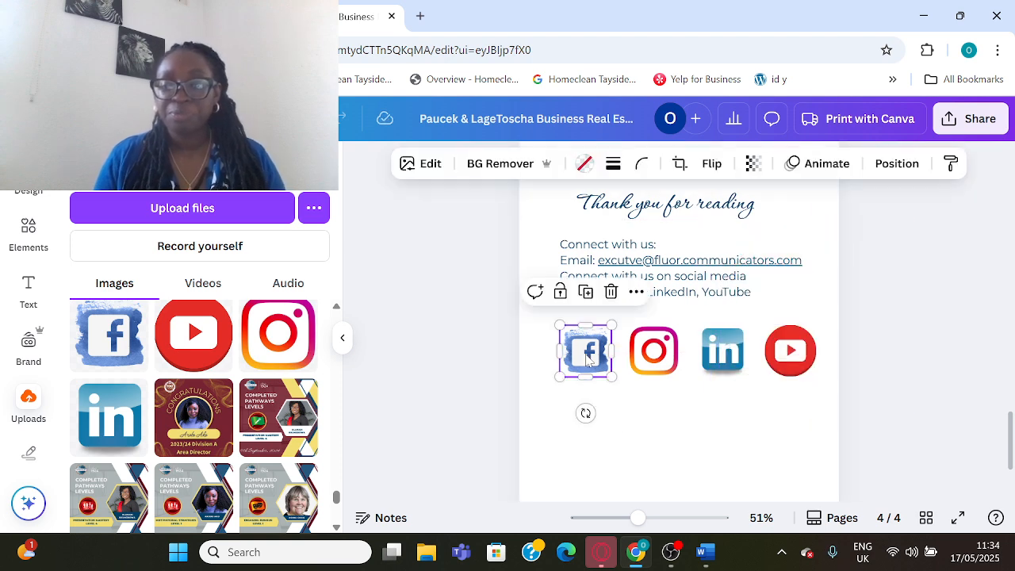
pyautogui.keyDown('shift'); pyautogui.click(654, 352); pyautogui.keyUp('shift')
pyautogui.keyDown('shift'); pyautogui.click(723, 351); pyautogui.keyUp('shift')
pyautogui.keyDown('shift'); pyautogui.click(791, 351); pyautogui.keyUp('shift')
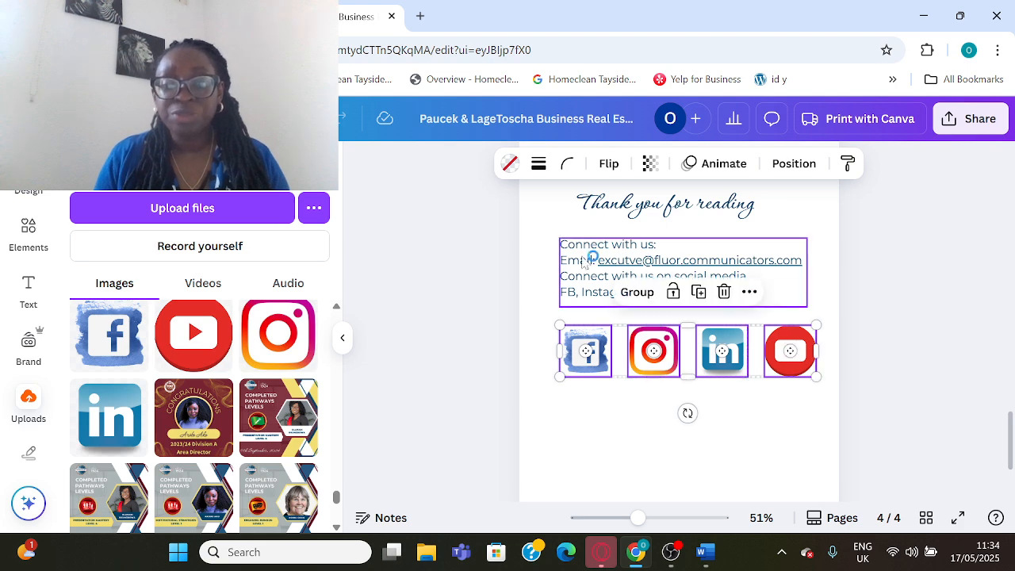
pyautogui.click(635, 292)
pyautogui.moveTo(746, 352); pyautogui.dragTo(737, 344)
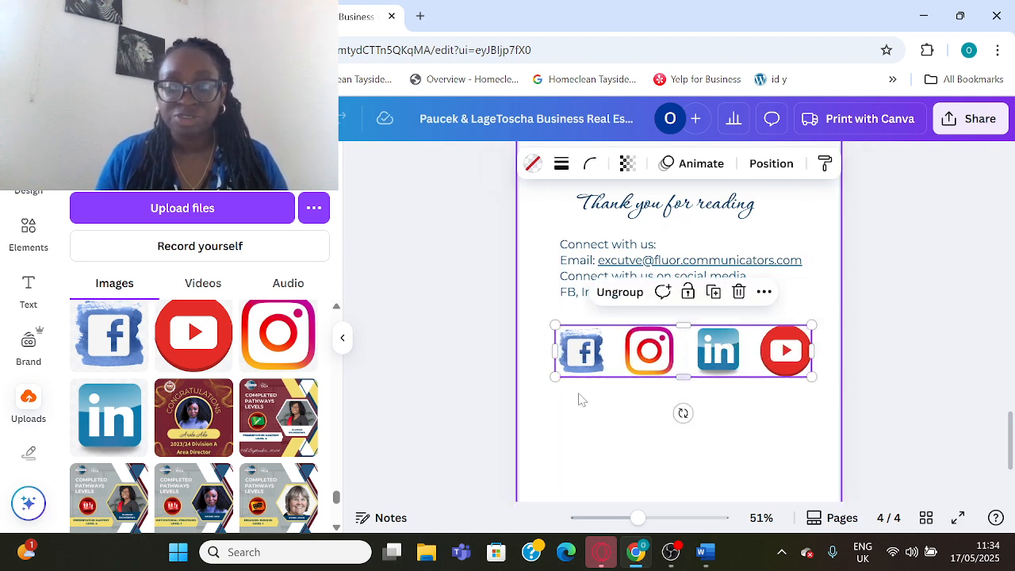
pyautogui.click(576, 402)
pyautogui.click(706, 552)
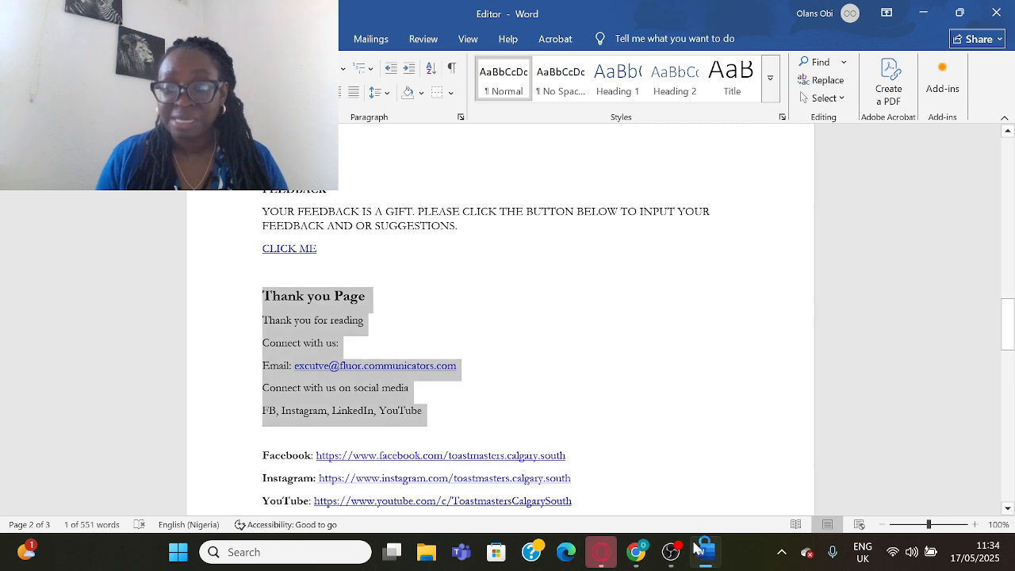
pyautogui.scroll(-1, 573, 405)
pyautogui.moveTo(566, 418)
pyautogui.mouseDown()
pyautogui.moveTo(321, 423)
pyautogui.moveTo(565, 418)
pyautogui.mouseUp()
pyautogui.click(329, 423)
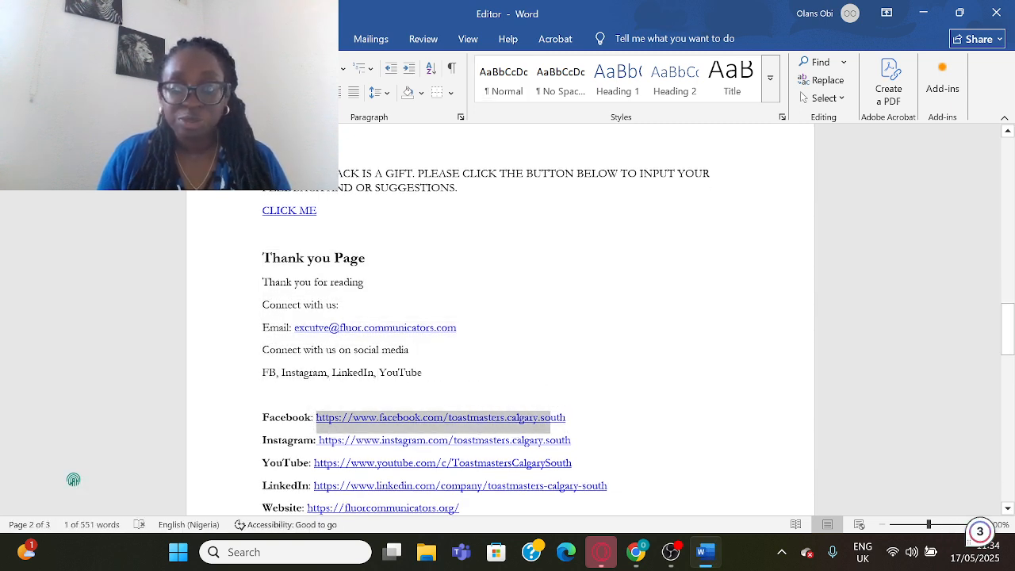
pyautogui.rightClick(543, 432)
pyautogui.click(575, 166)
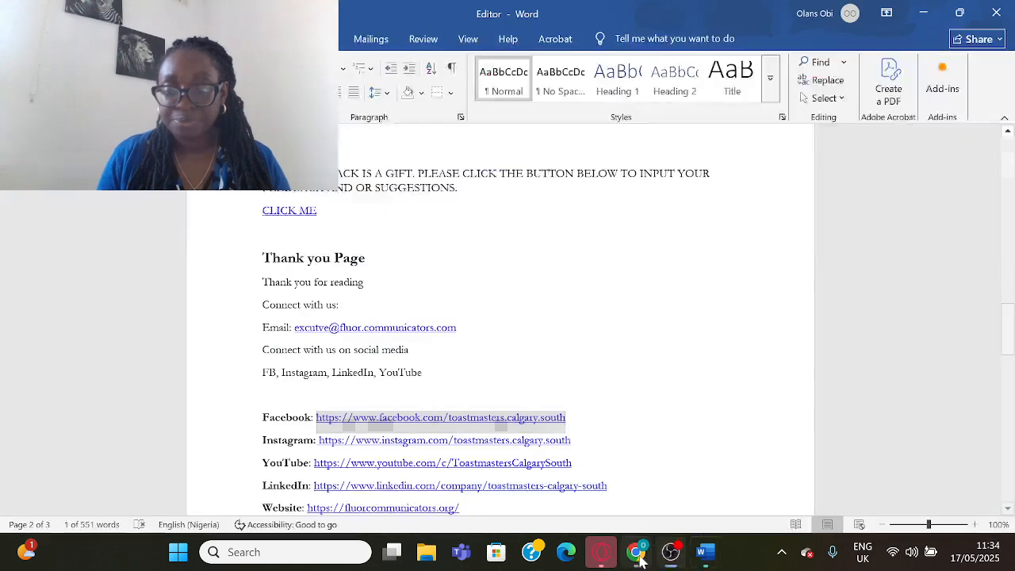
# Switch back to the Canva newsletter and ungroup the four social media icons on page 4
pyautogui.click(639, 555)
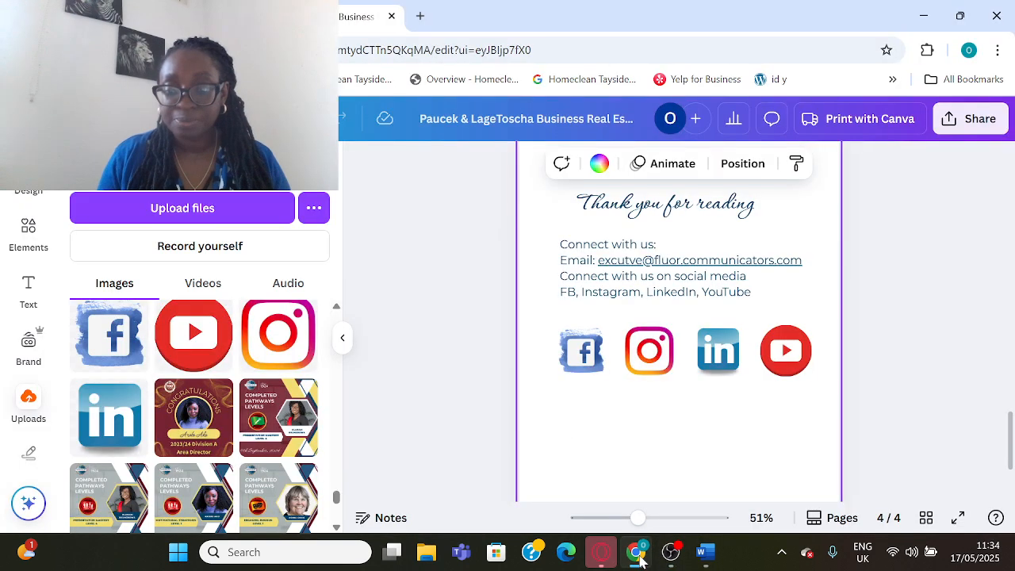
pyautogui.rightClick(557, 348)
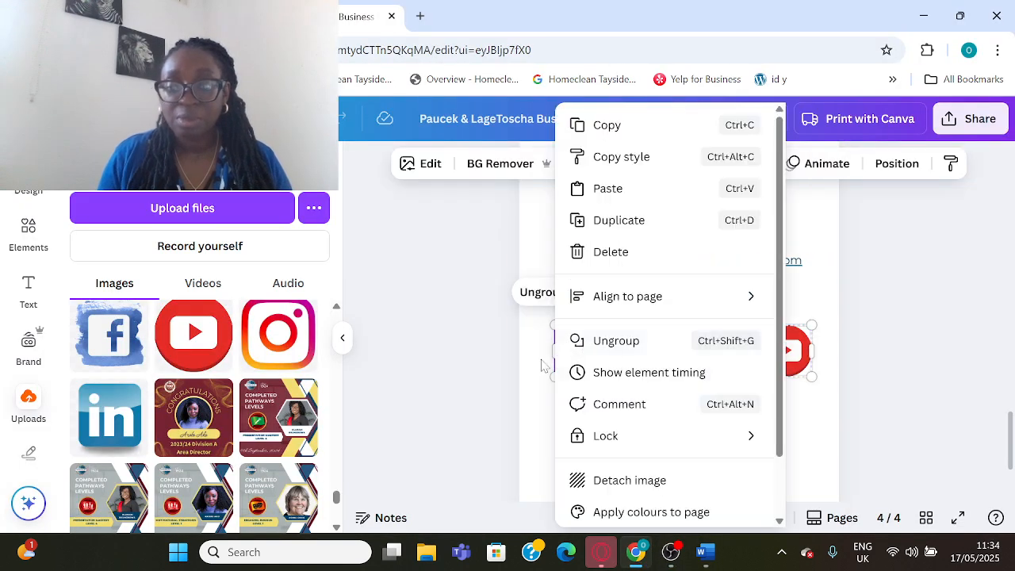
pyautogui.click(535, 295)
pyautogui.click(609, 417)
pyautogui.click(580, 338)
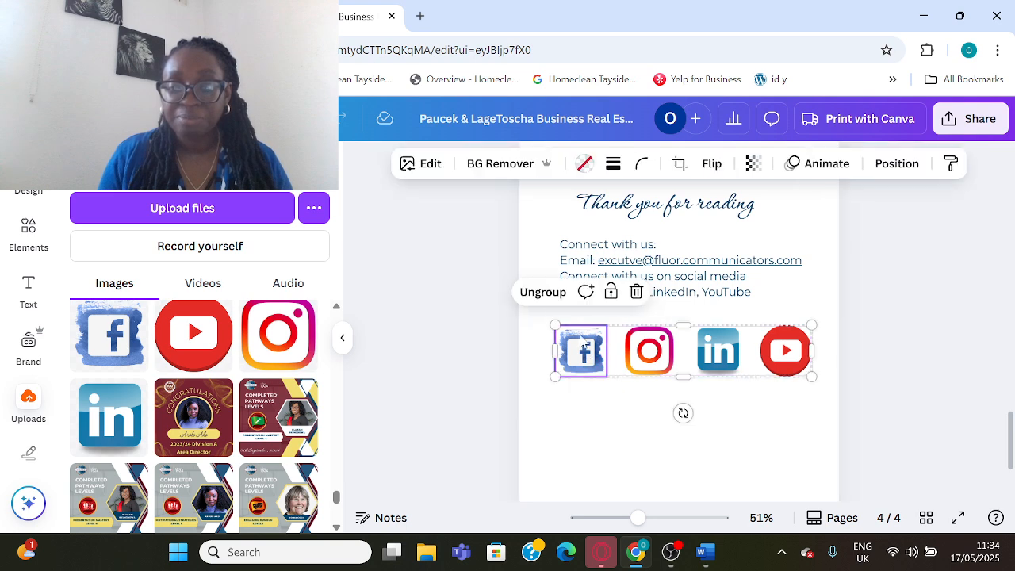
pyautogui.click(543, 292)
pyautogui.click(593, 389)
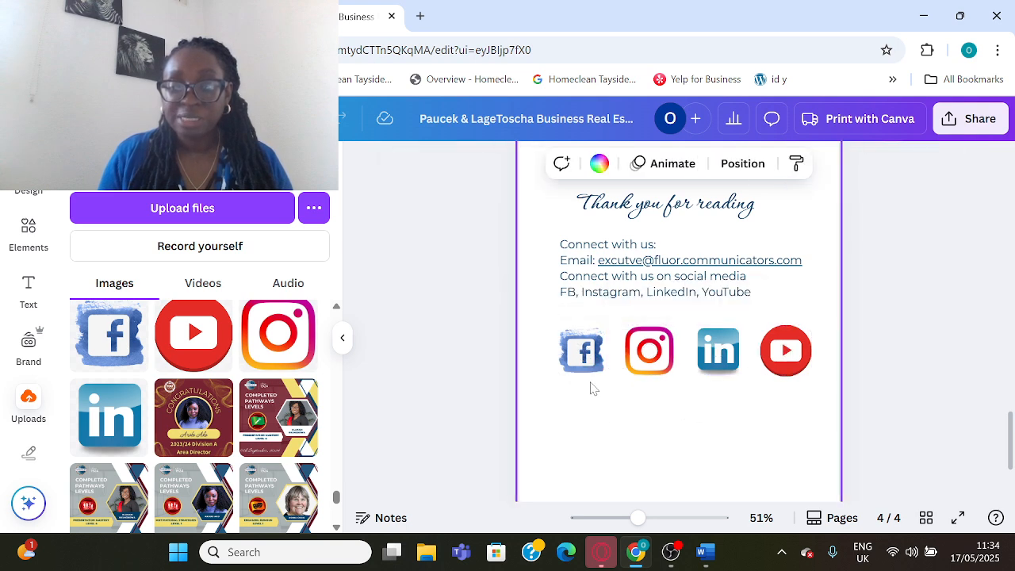
pyautogui.rightClick(594, 366)
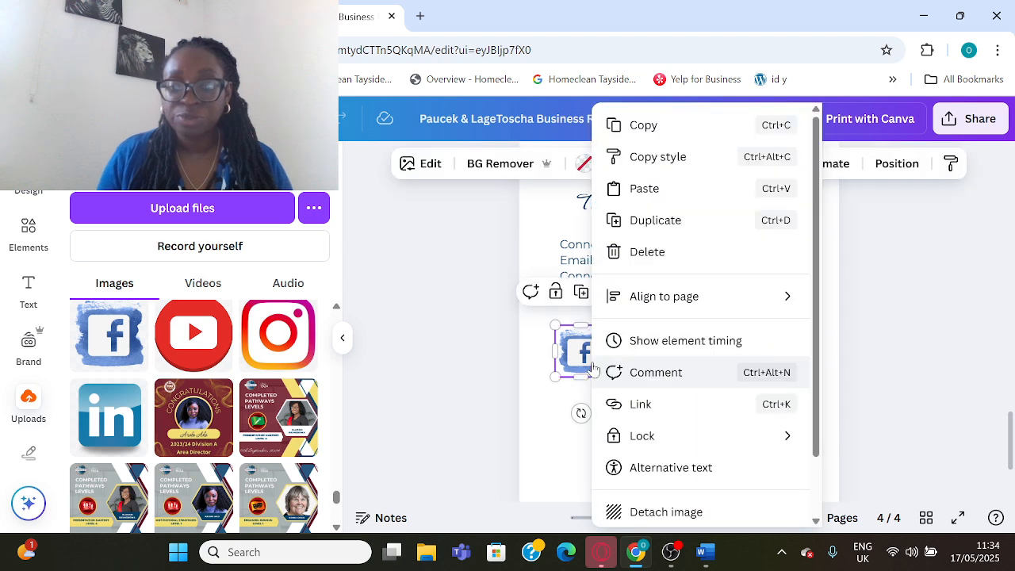
pyautogui.click(642, 405)
pyautogui.hotkey('ctrl', 'v')
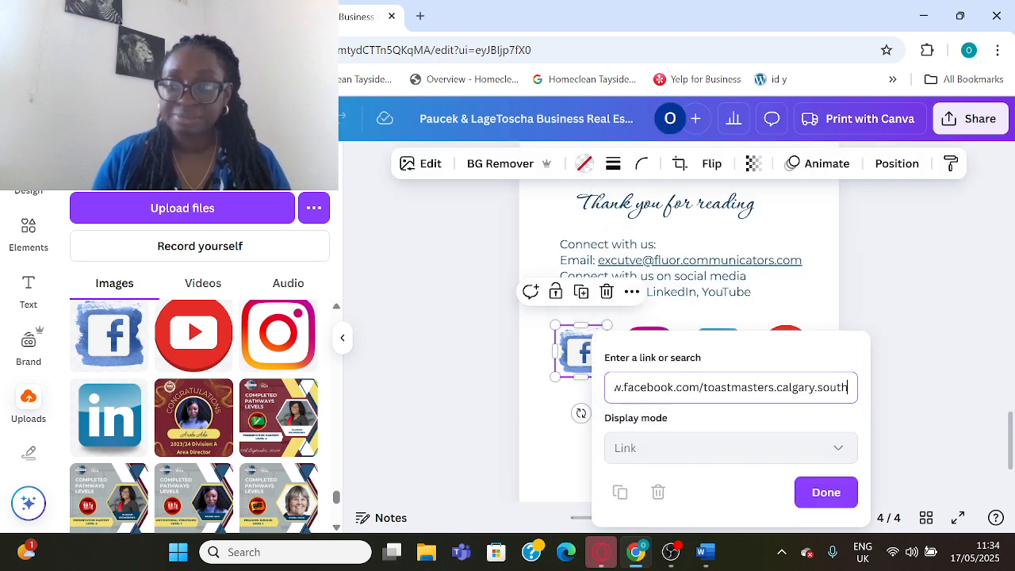
pyautogui.click(827, 493)
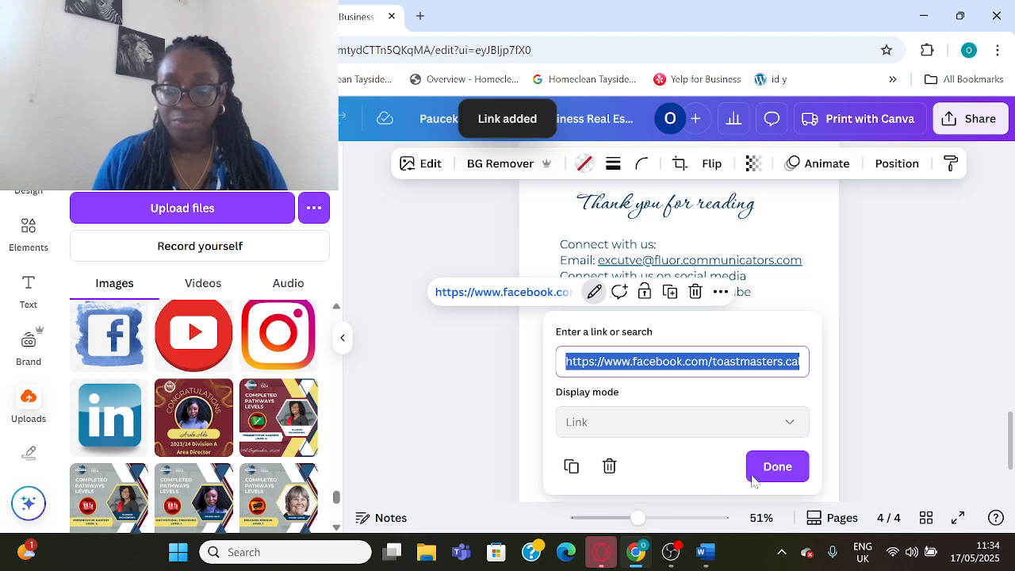
pyautogui.click(757, 474)
pyautogui.click(635, 366)
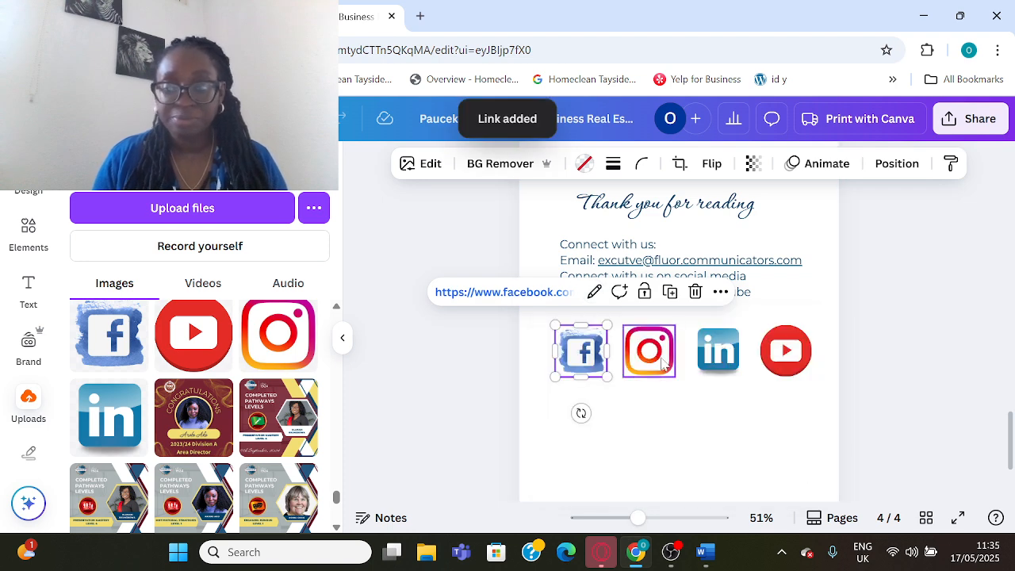
pyautogui.click(705, 553)
pyautogui.moveTo(570, 440); pyautogui.dragTo(319, 440)
pyautogui.hotkey('ctrl', 'c')
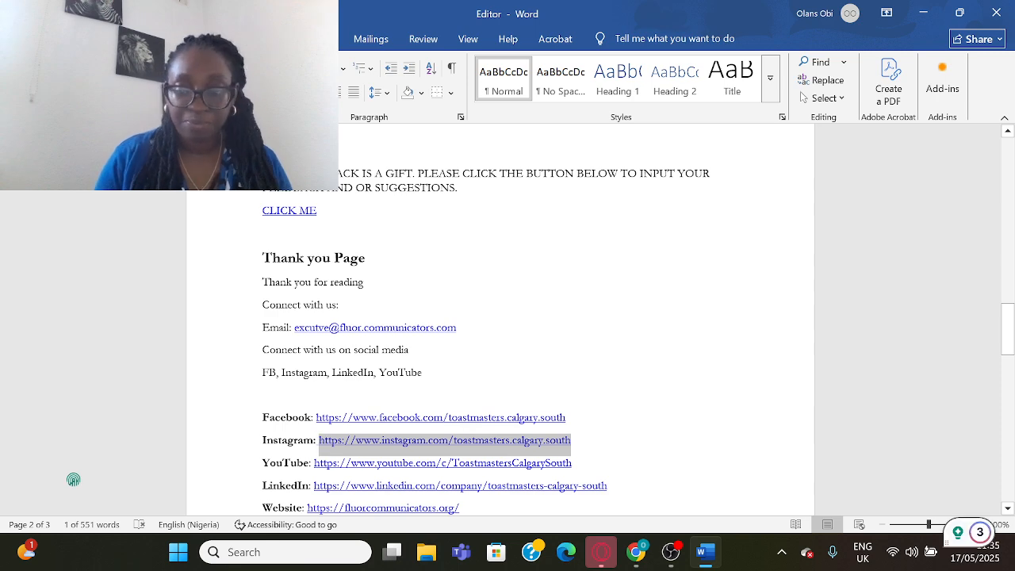
pyautogui.click(636, 553)
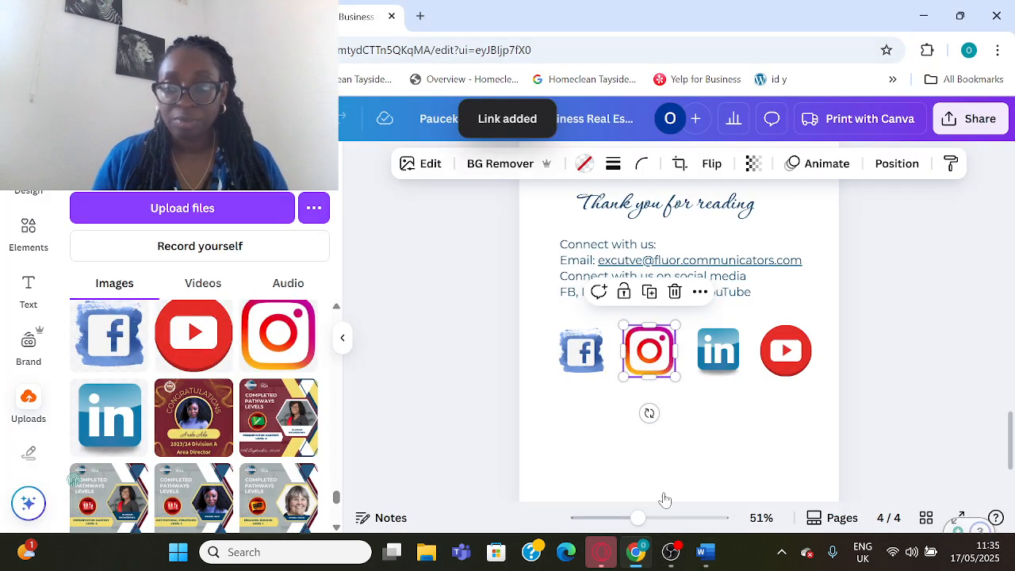
pyautogui.rightClick(669, 357)
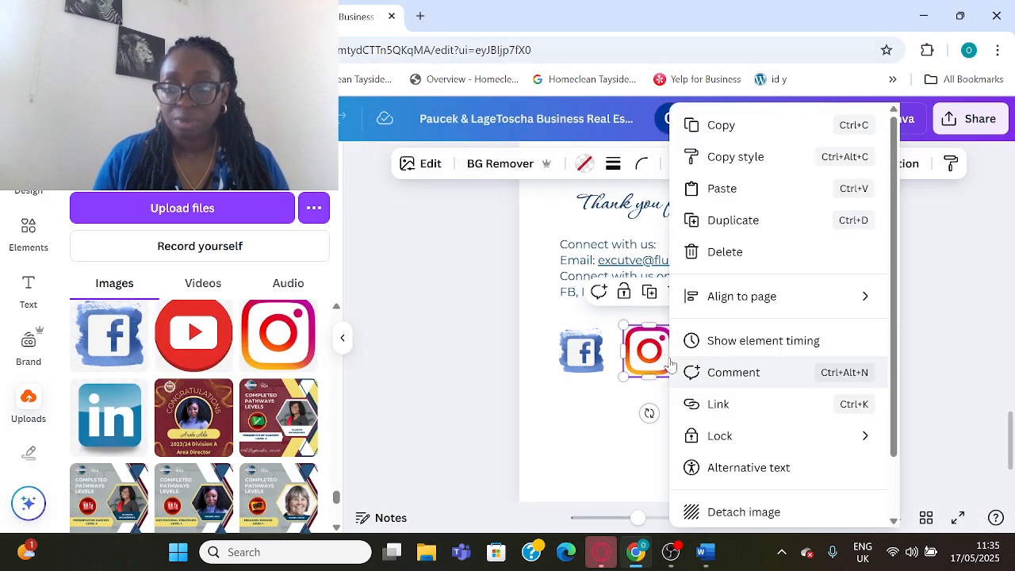
pyautogui.click(724, 420)
pyautogui.hotkey('ctrl', 'v')
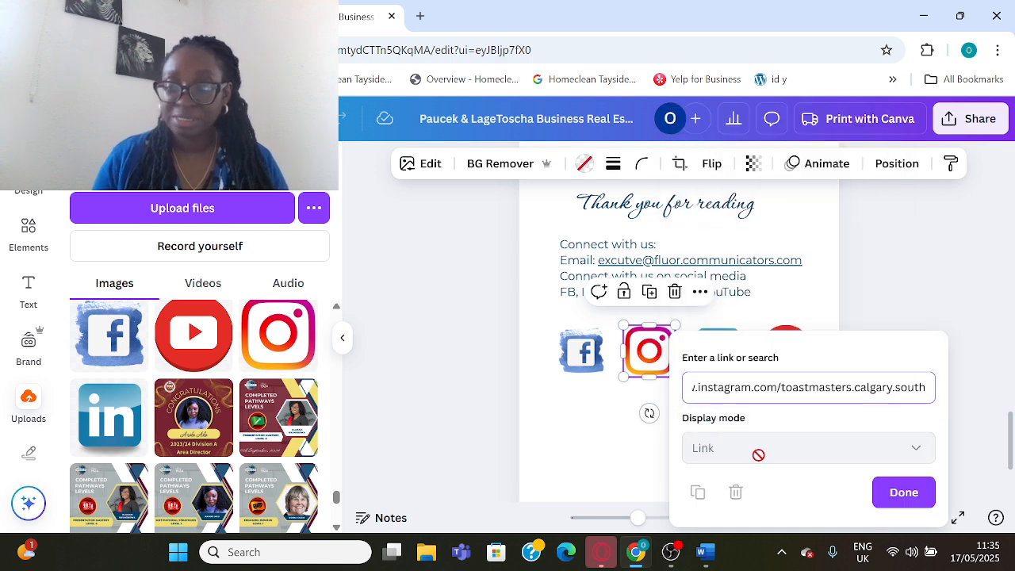
pyautogui.click(882, 492)
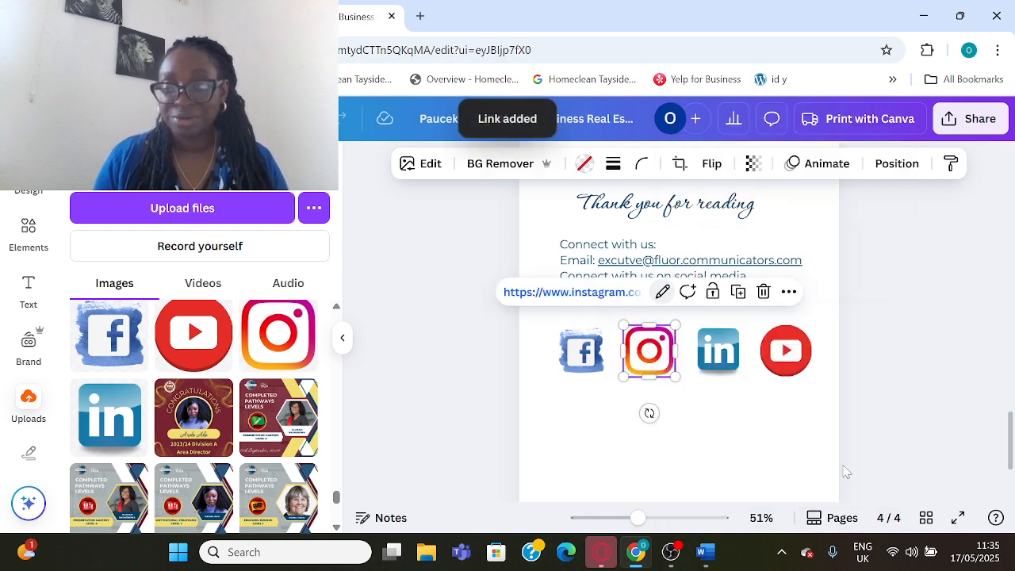
pyautogui.click(724, 356)
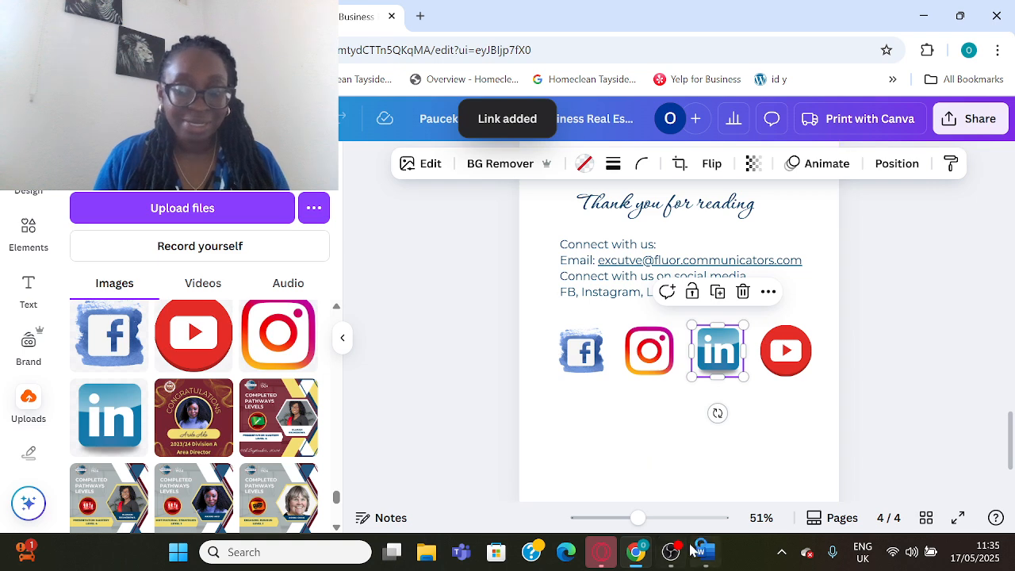
pyautogui.click(643, 555)
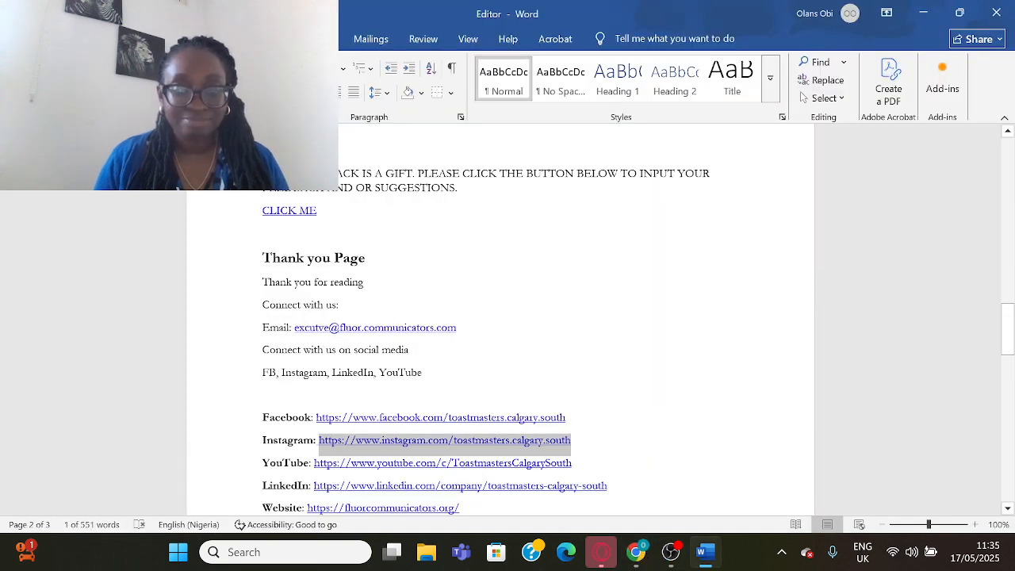
pyautogui.moveTo(607, 486); pyautogui.dragTo(314, 486)
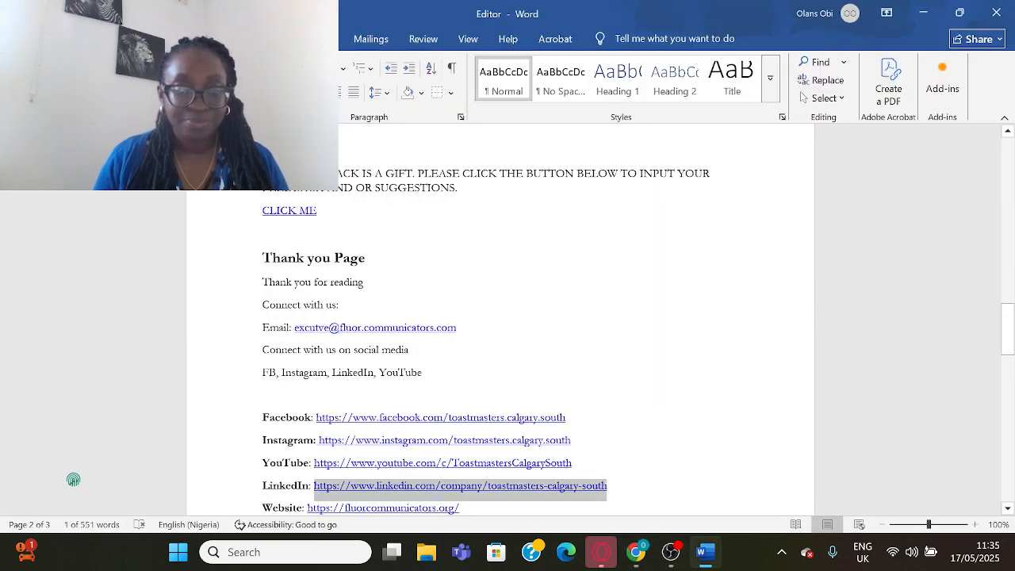
pyautogui.click(637, 552)
pyautogui.rightClick(718, 365)
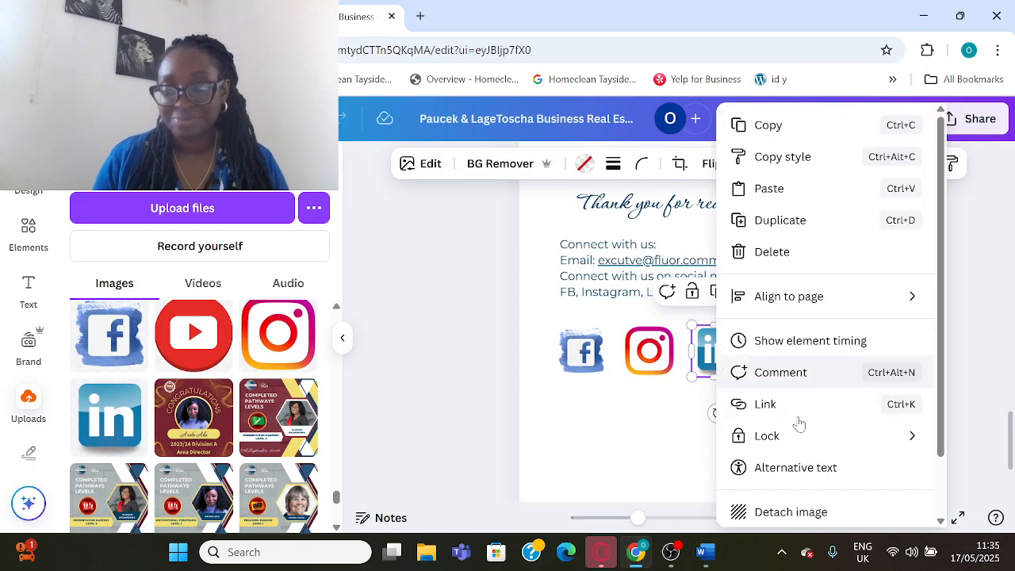
pyautogui.click(791, 413)
pyautogui.hotkey('ctrl', 'v')
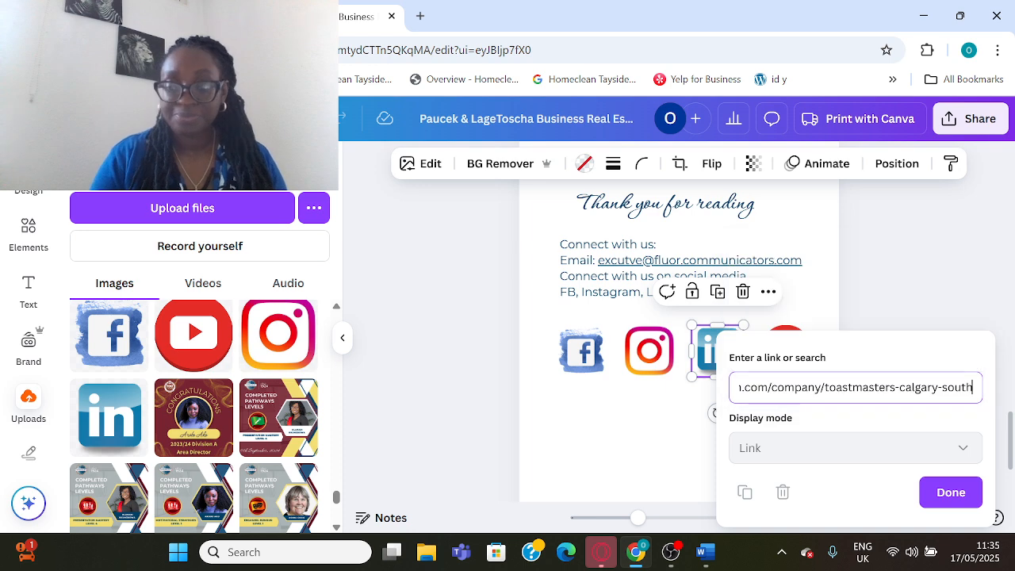
pyautogui.click(951, 493)
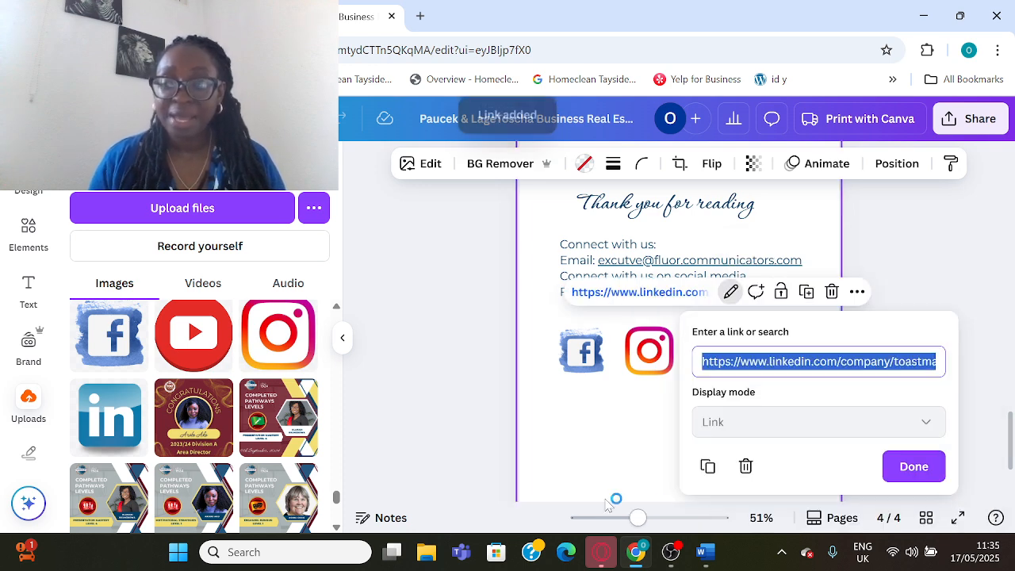
pyautogui.click(897, 480)
pyautogui.click(716, 567)
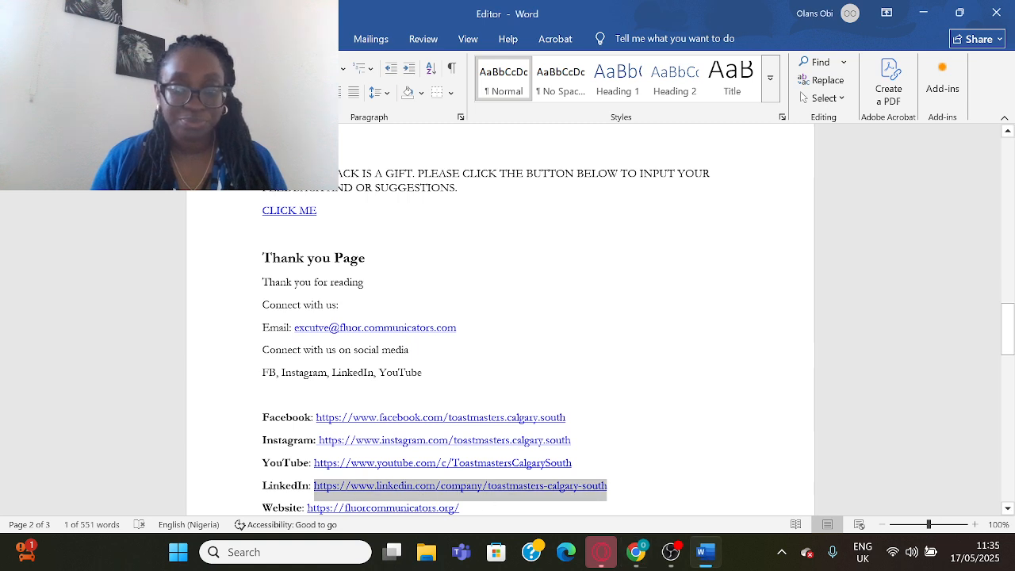
pyautogui.moveTo(572, 462); pyautogui.dragTo(314, 462)
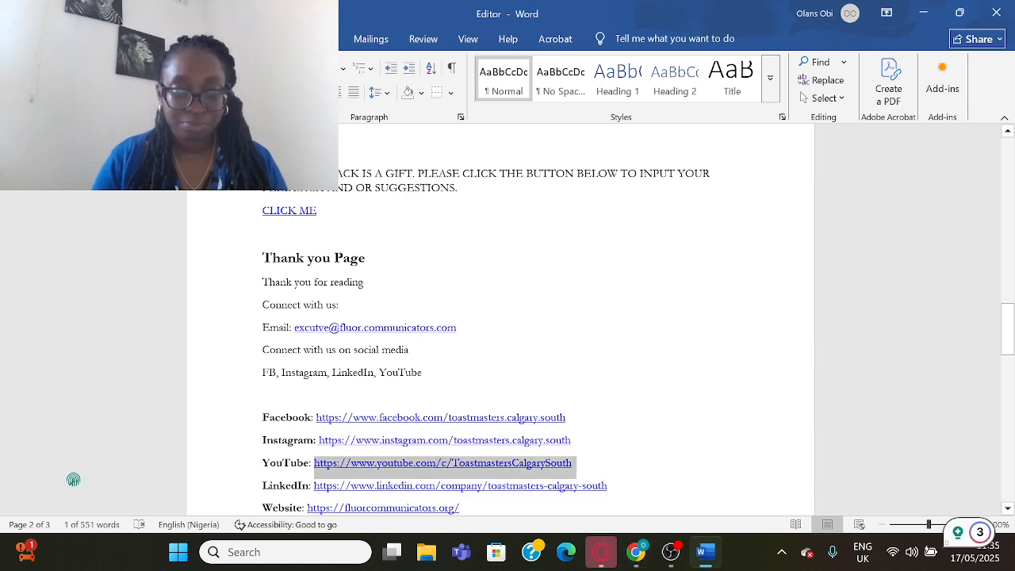
pyautogui.click(636, 552)
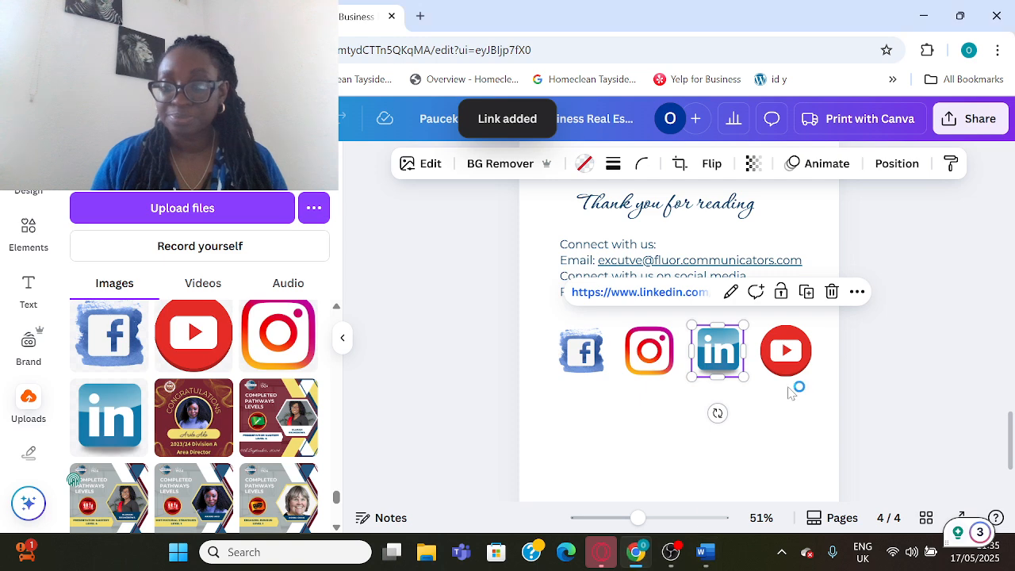
pyautogui.click(801, 361)
pyautogui.rightClick(803, 359)
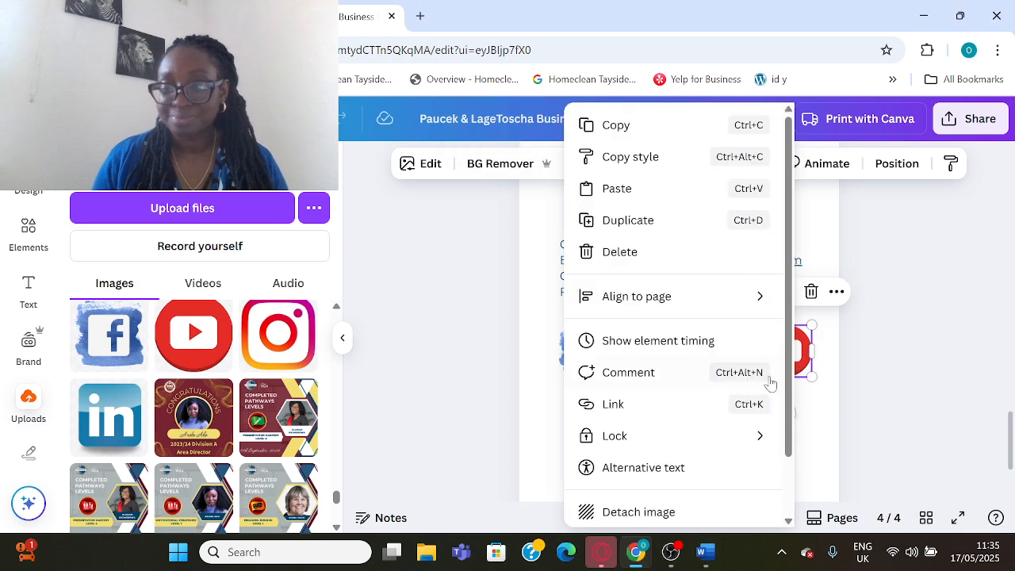
pyautogui.click(680, 408)
pyautogui.hotkey('ctrl', 'v')
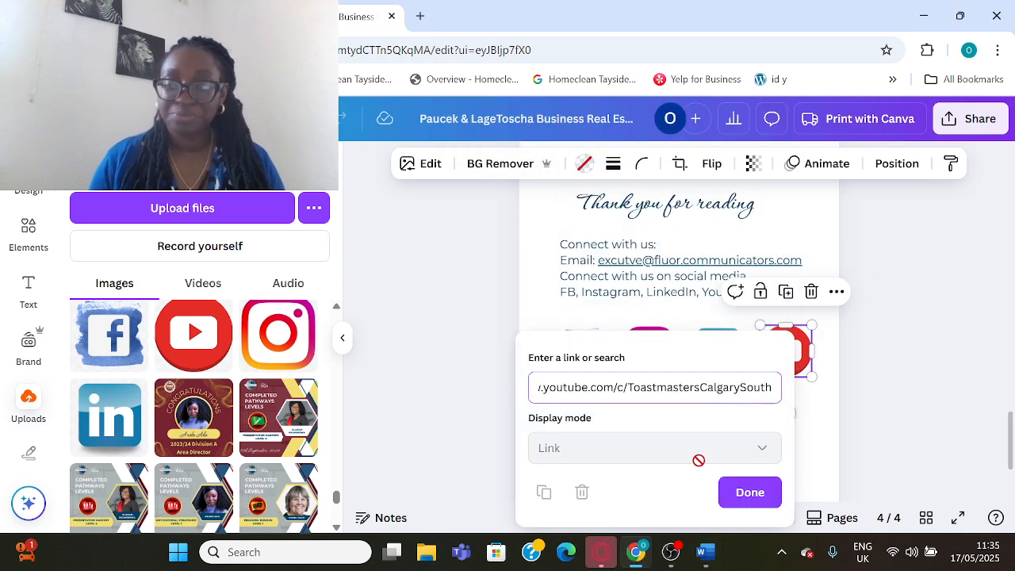
pyautogui.click(748, 492)
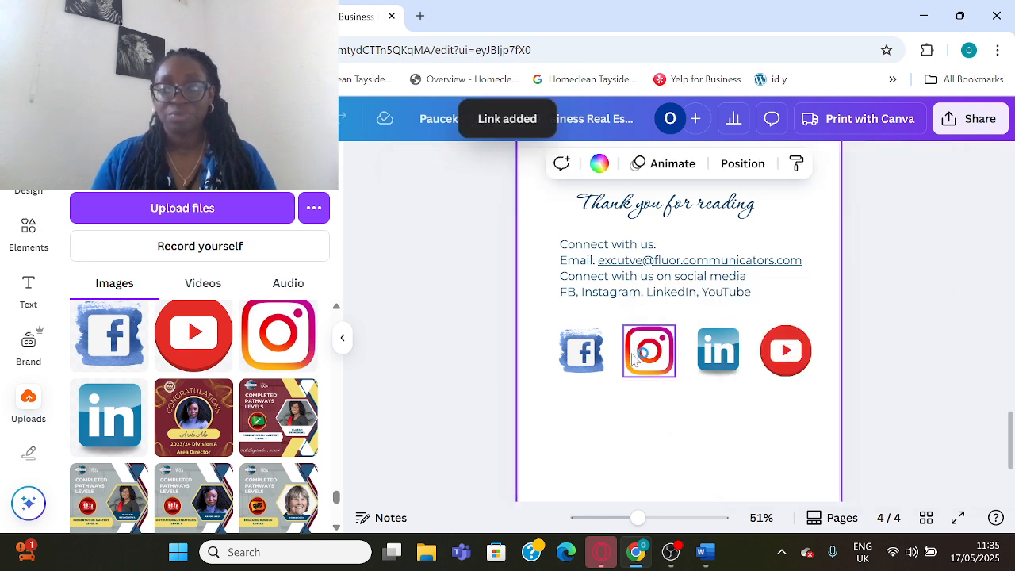
# Group the linked Facebook, Instagram, LinkedIn and YouTube icons again
pyautogui.click(580, 354)
pyautogui.keyDown('shift'); pyautogui.click(652, 356); pyautogui.keyUp('shift')
pyautogui.keyDown('shift'); pyautogui.click(719, 353); pyautogui.keyUp('shift')
pyautogui.keyDown('shift'); pyautogui.click(777, 356); pyautogui.keyUp('shift')
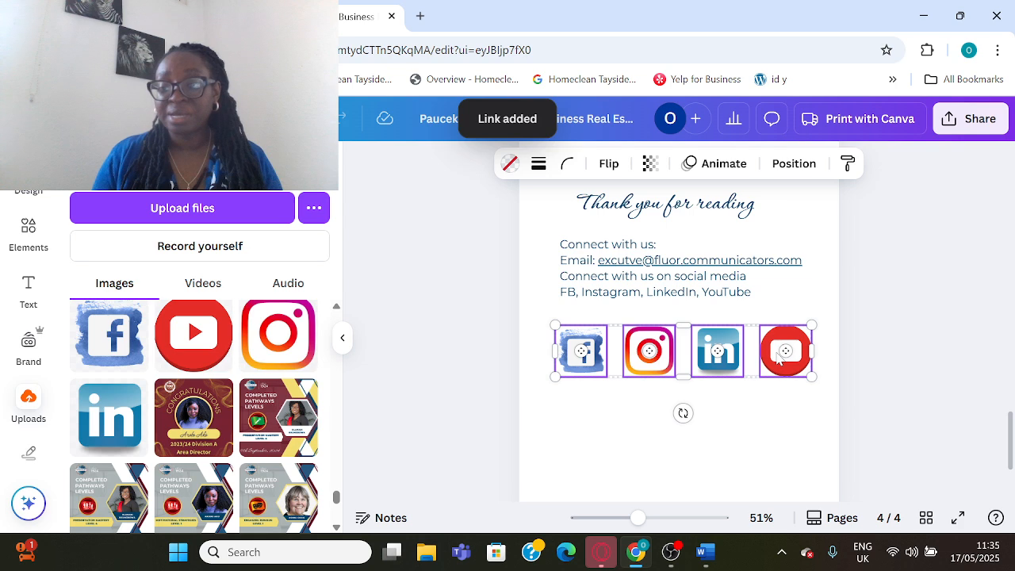
pyautogui.click(632, 292)
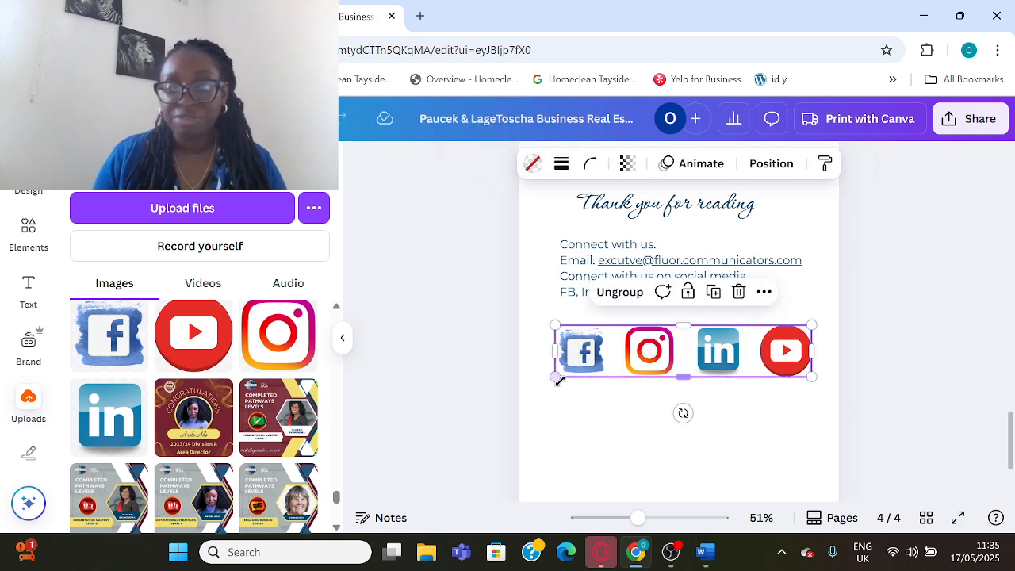
# Shrink the social media icon group slightly and centre it under the contact text
pyautogui.moveTo(556, 375); pyautogui.dragTo(609, 361)
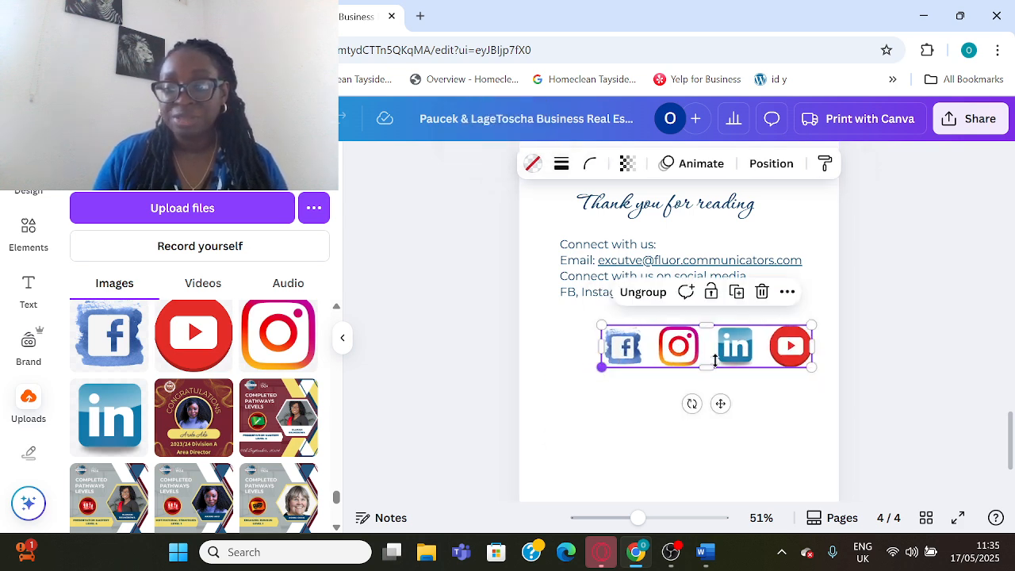
pyautogui.click(759, 390)
pyautogui.moveTo(732, 344); pyautogui.dragTo(704, 342)
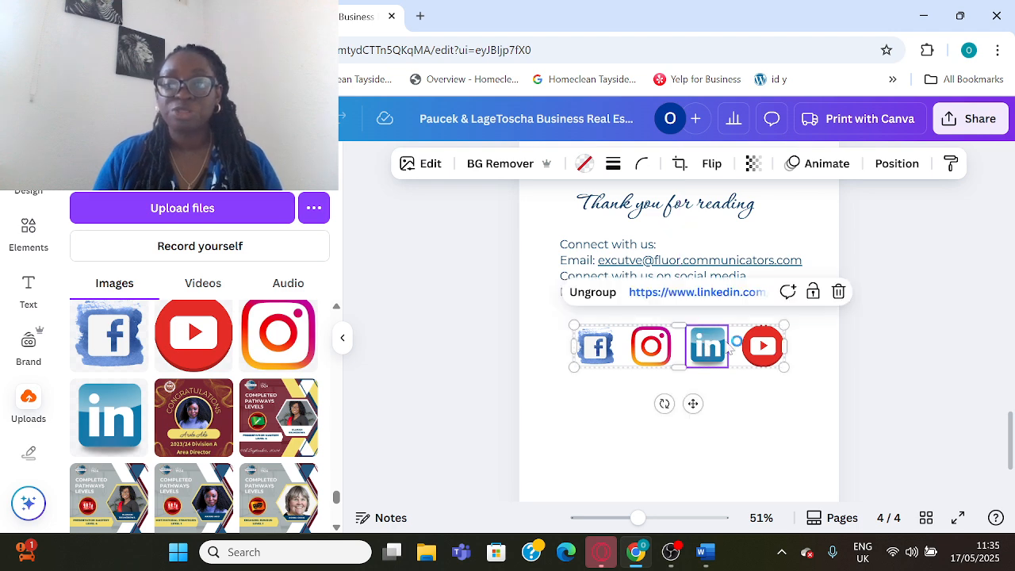
pyautogui.click(876, 351)
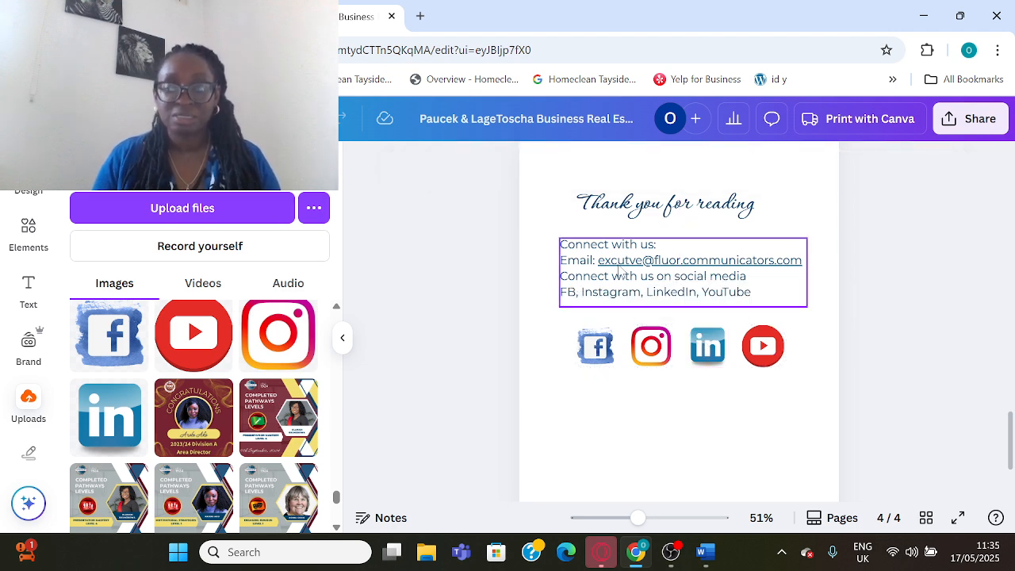
# Delete the "FB, Instagram, LinkedIn, YouTube" line from the contact text and insert a blank line after the email line
pyautogui.click(635, 300)
pyautogui.moveTo(752, 292); pyautogui.dragTo(582, 293)
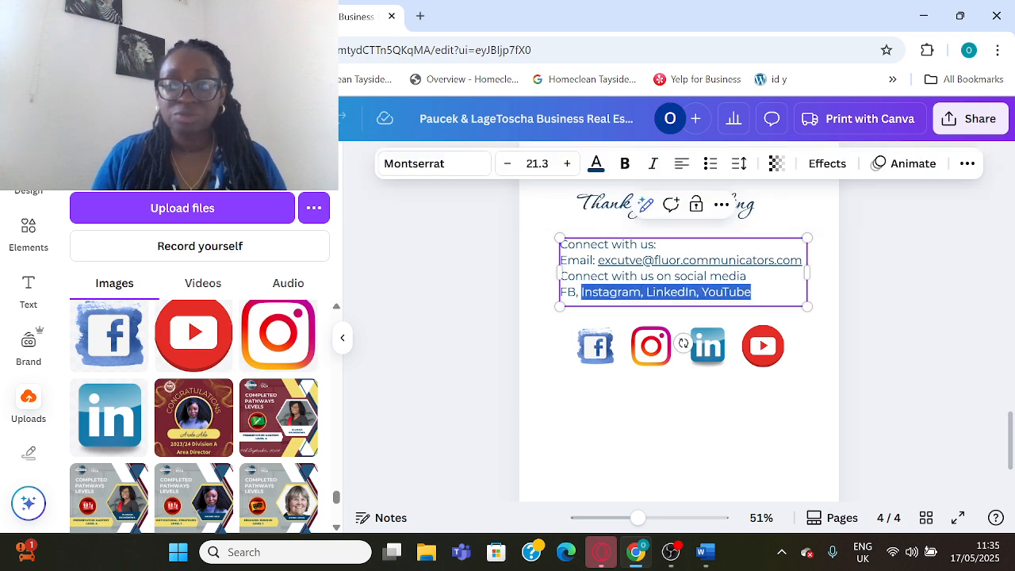
pyautogui.press('BackSpace')
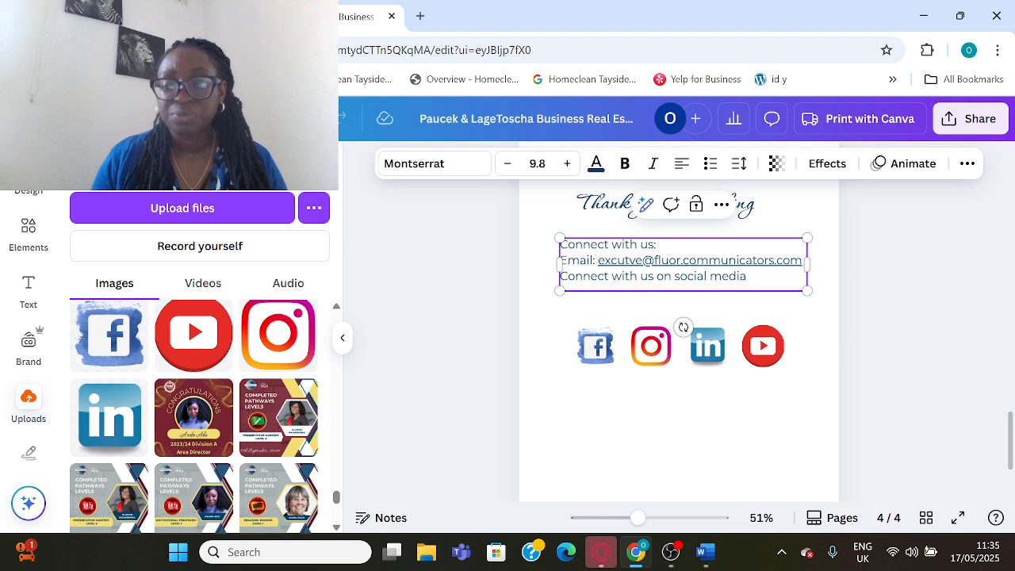
pyautogui.click(802, 260)
pyautogui.press('Return')
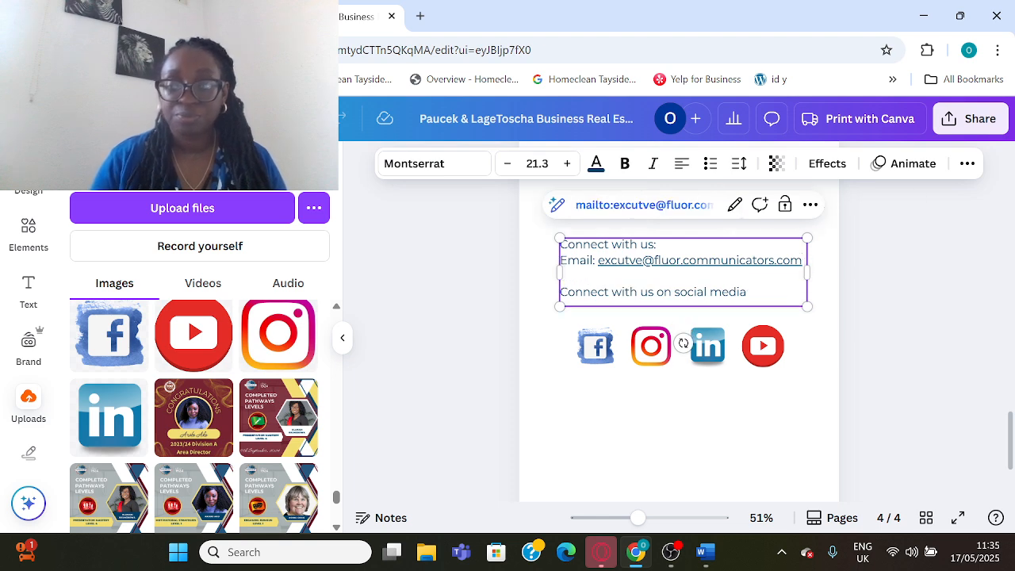
pyautogui.click(879, 320)
# Make the "Email" label and the "Connect with us:" line bold in the contact text
pyautogui.click(633, 293)
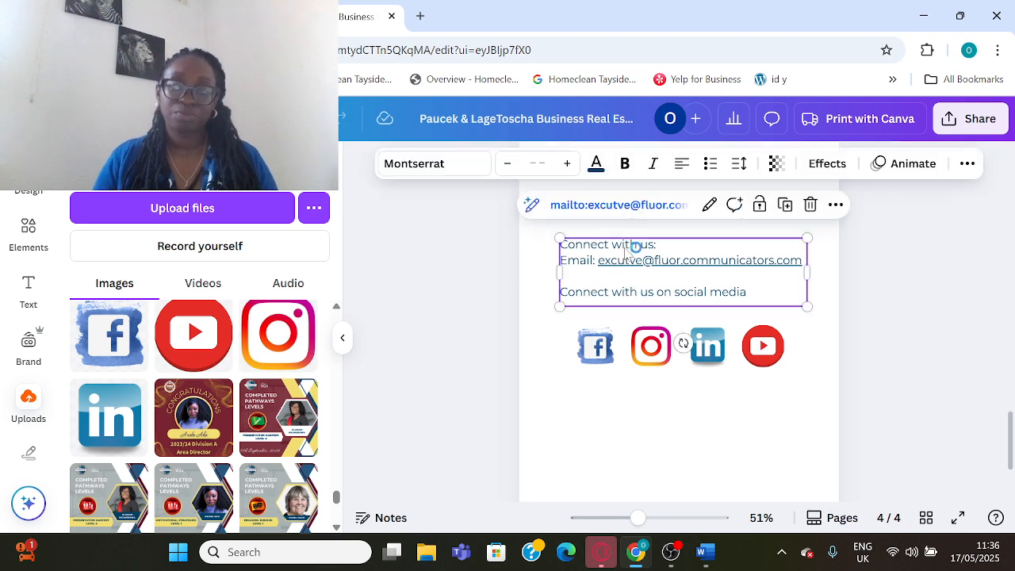
pyautogui.click(644, 246)
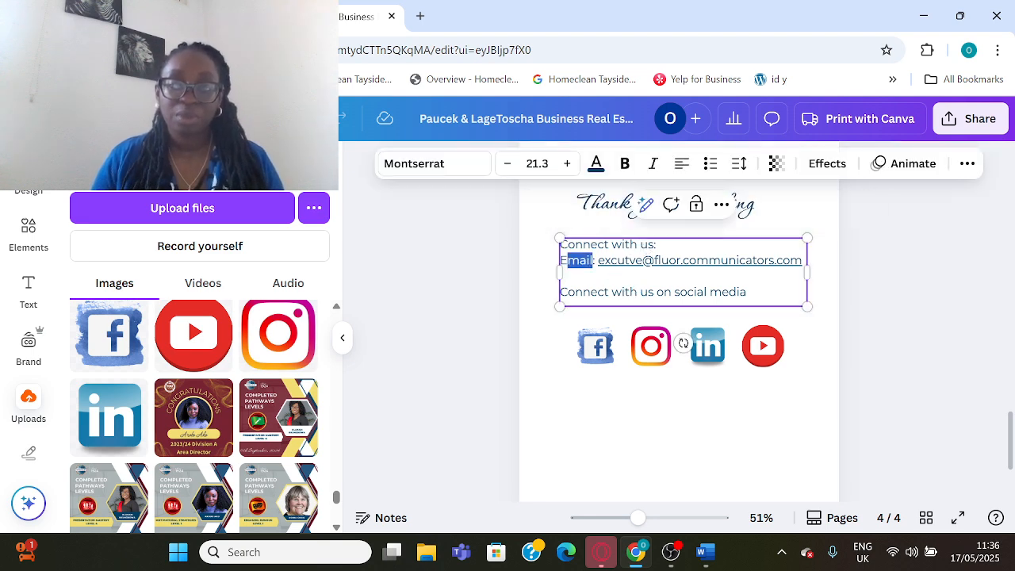
pyautogui.click(625, 164)
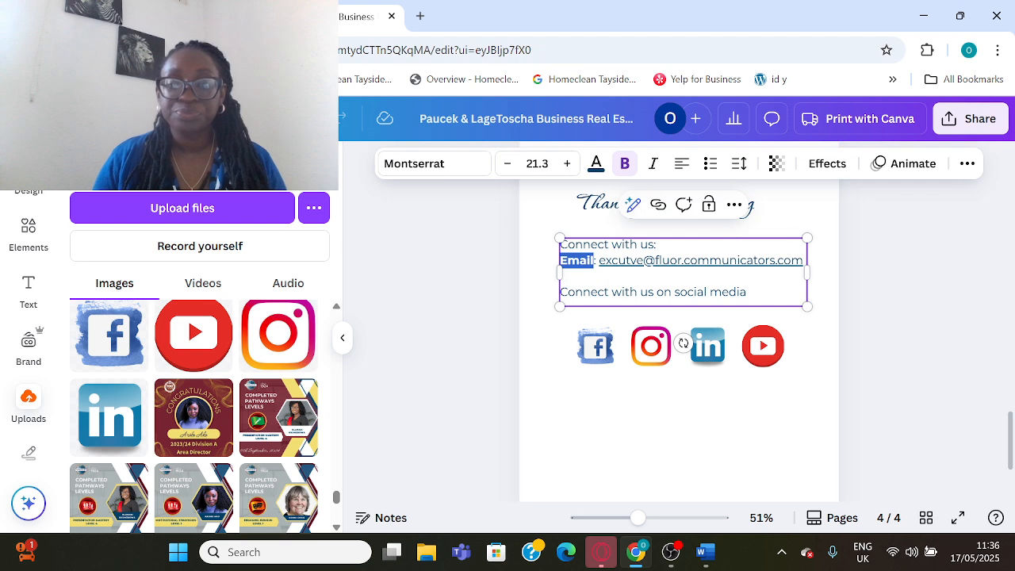
pyautogui.click(622, 292)
pyautogui.moveTo(658, 245); pyautogui.dragTo(560, 238)
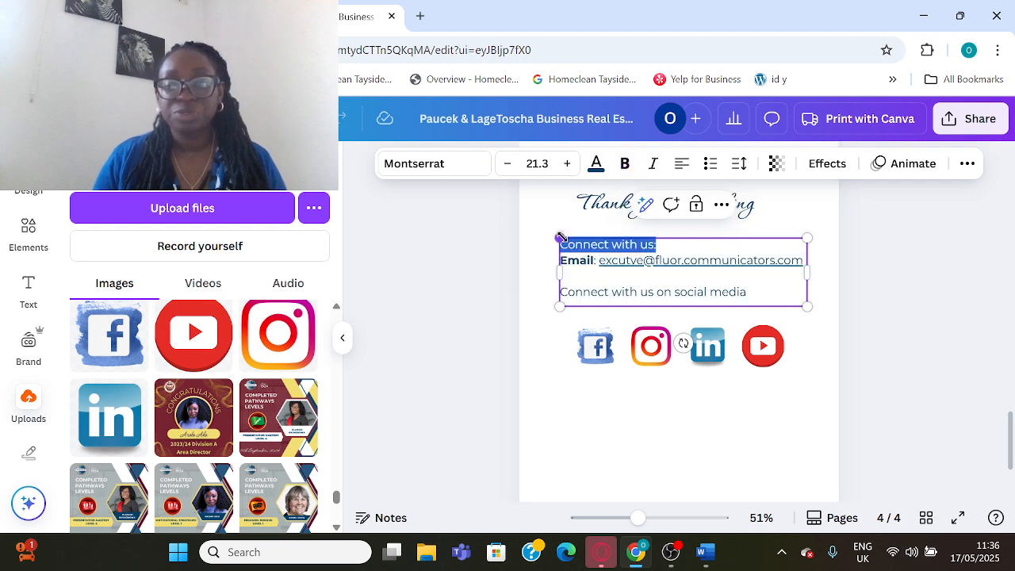
pyautogui.click(626, 165)
pyautogui.click(854, 345)
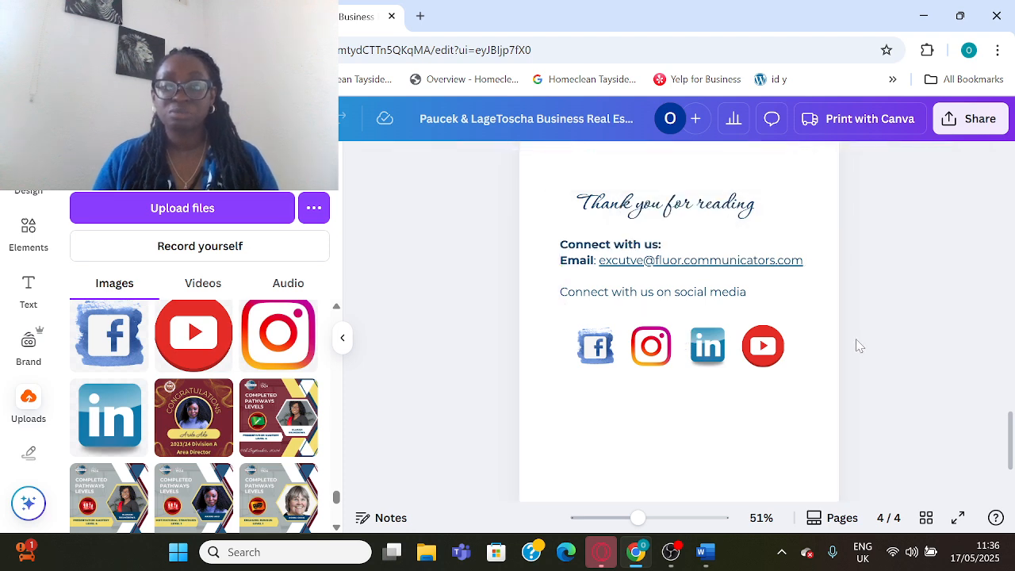
# Cut the "Connect with us on social media" line from the contact text, remove the leftover blank lines and paste it as a separate text box
pyautogui.doubleClick(679, 293)
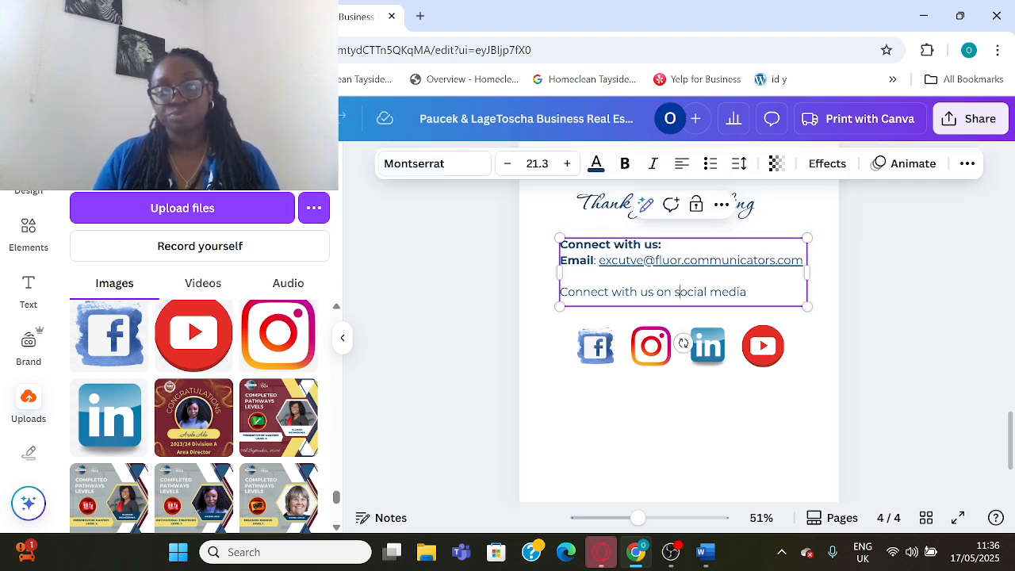
pyautogui.moveTo(747, 292); pyautogui.dragTo(574, 292)
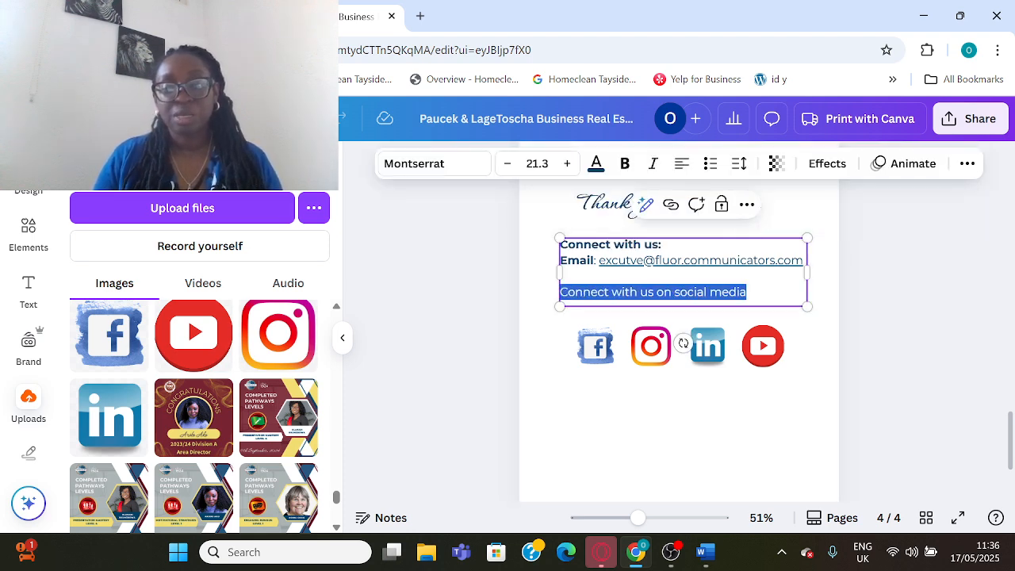
pyautogui.rightClick(608, 295)
pyautogui.click(608, 204)
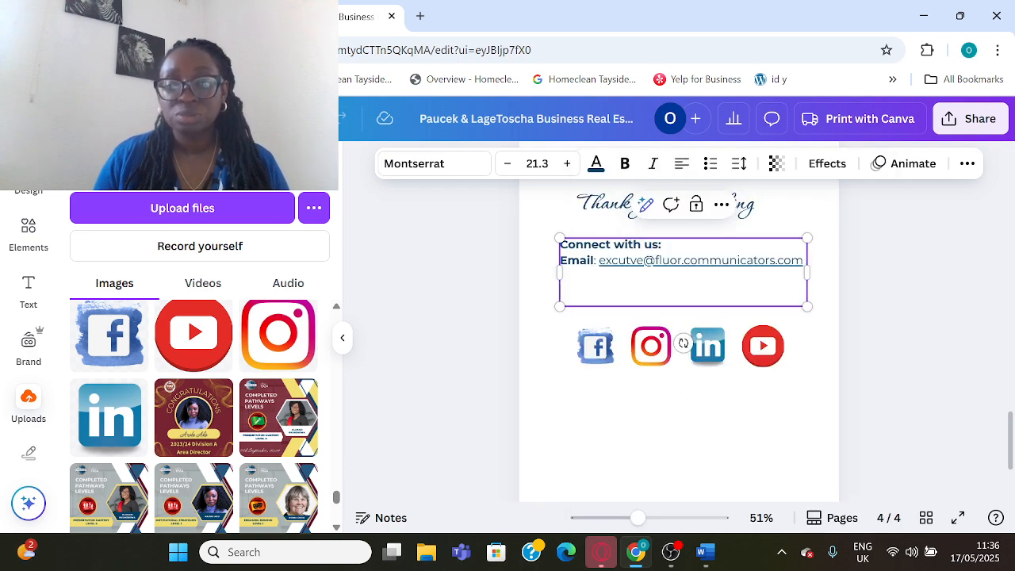
pyautogui.press('BackSpace')
pyautogui.press('BackSpace')
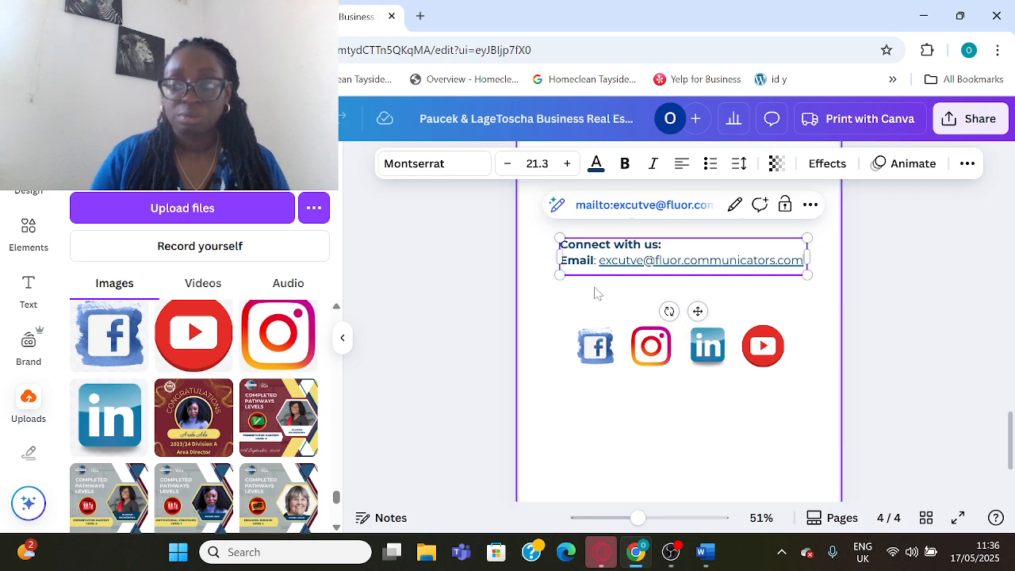
pyautogui.click(599, 303)
pyautogui.write('CONNECT WITH US ON SOCIAL MEDIA')
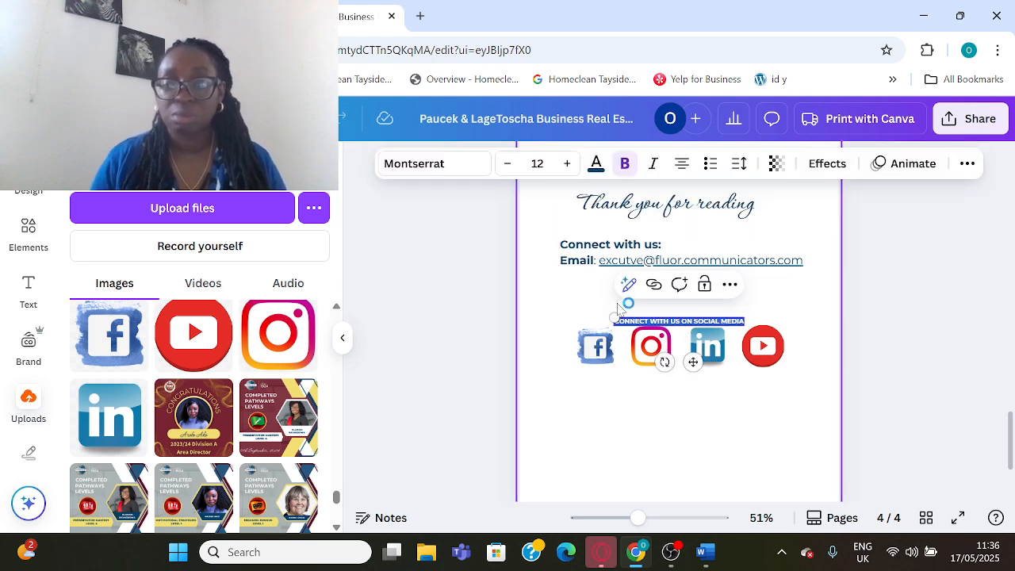
# Enlarge the "CONNECT WITH US ON SOCIAL MEDIA" text box and position it just above the social media icons
pyautogui.moveTo(615, 320); pyautogui.dragTo(563, 288)
pyautogui.click(690, 329)
pyautogui.moveTo(689, 320); pyautogui.dragTo(710, 312)
# Check the contact text's font size, try 21.3 on the "CONNECT WITH US ON SOCIAL MEDIA" heading and settle on 21
pyautogui.click(625, 245)
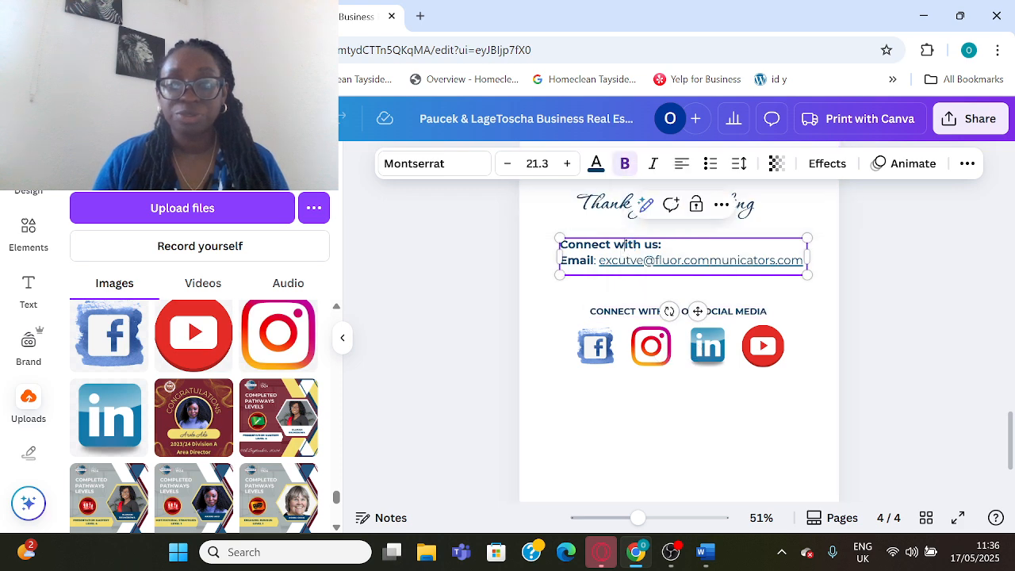
pyautogui.click(675, 311)
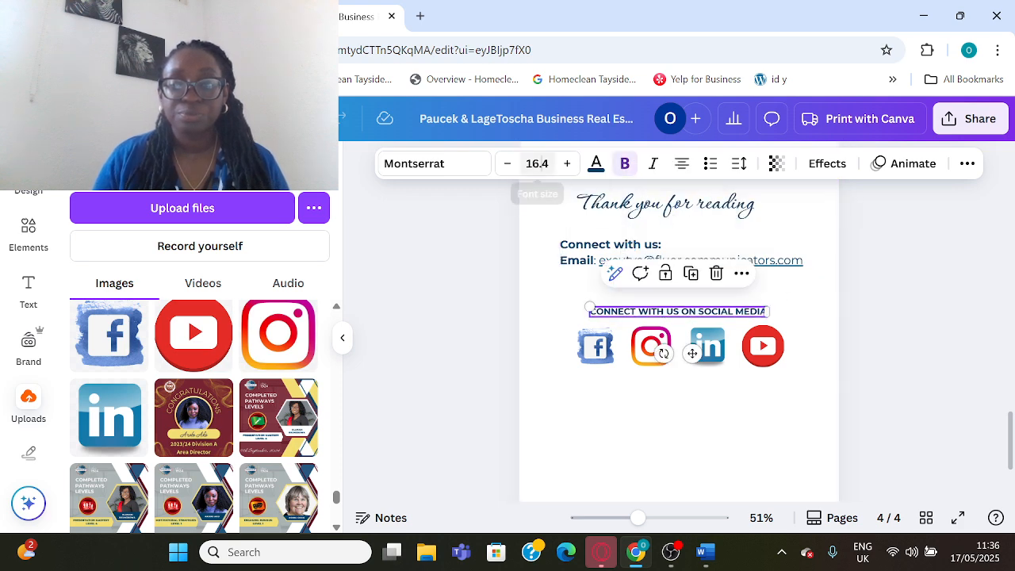
pyautogui.click(537, 163)
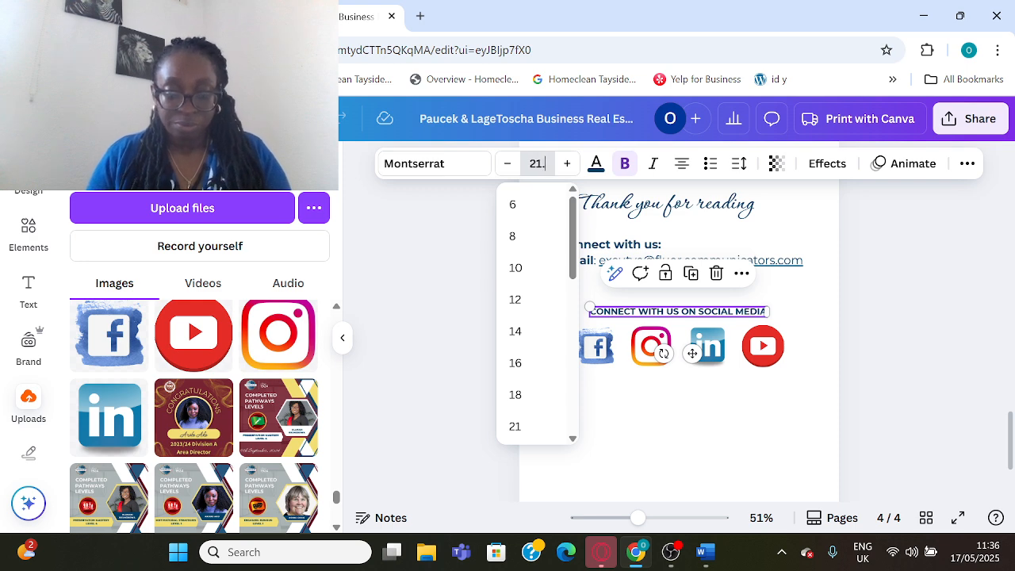
pyautogui.press('Return')
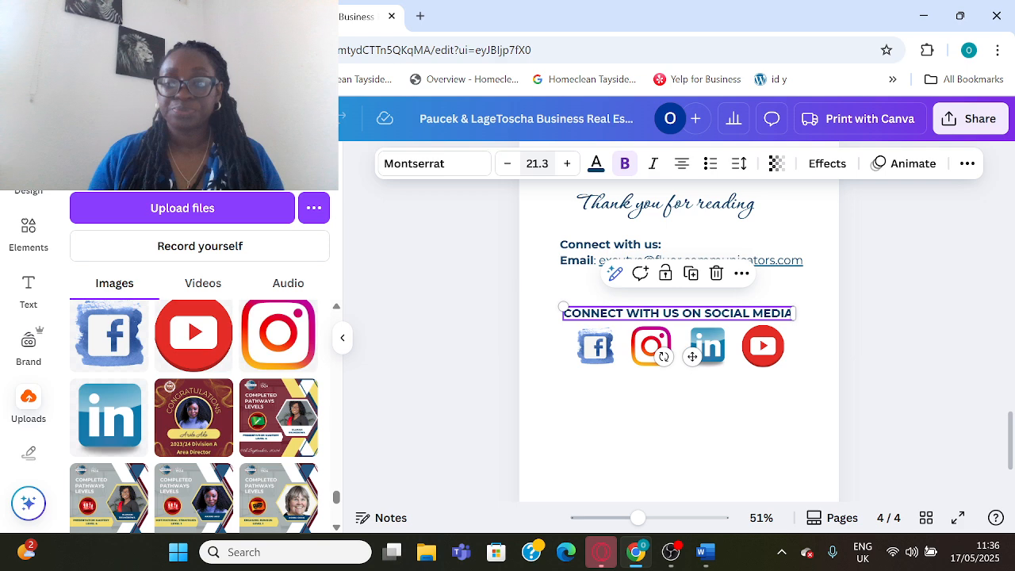
pyautogui.click(711, 433)
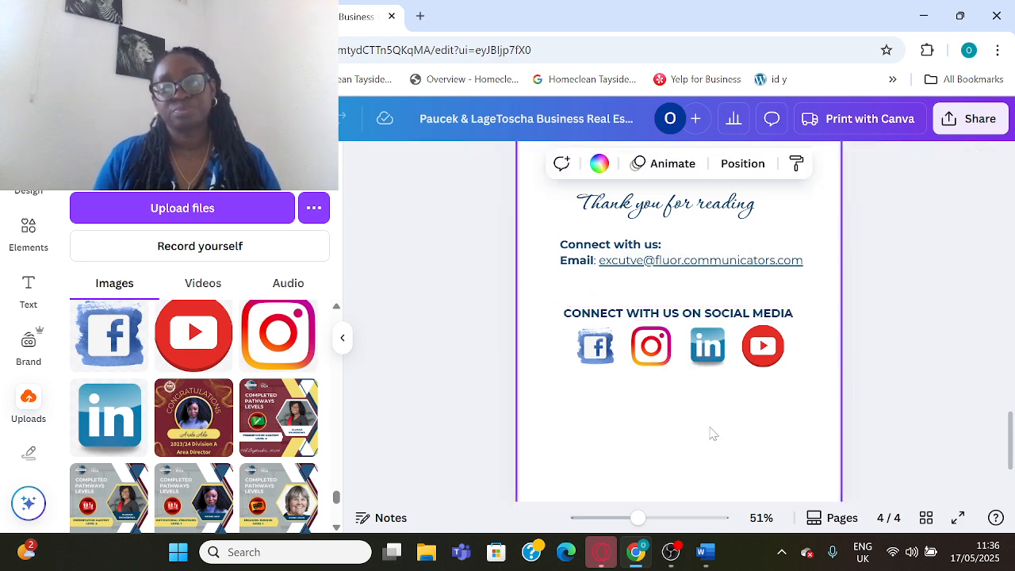
pyautogui.click(714, 318)
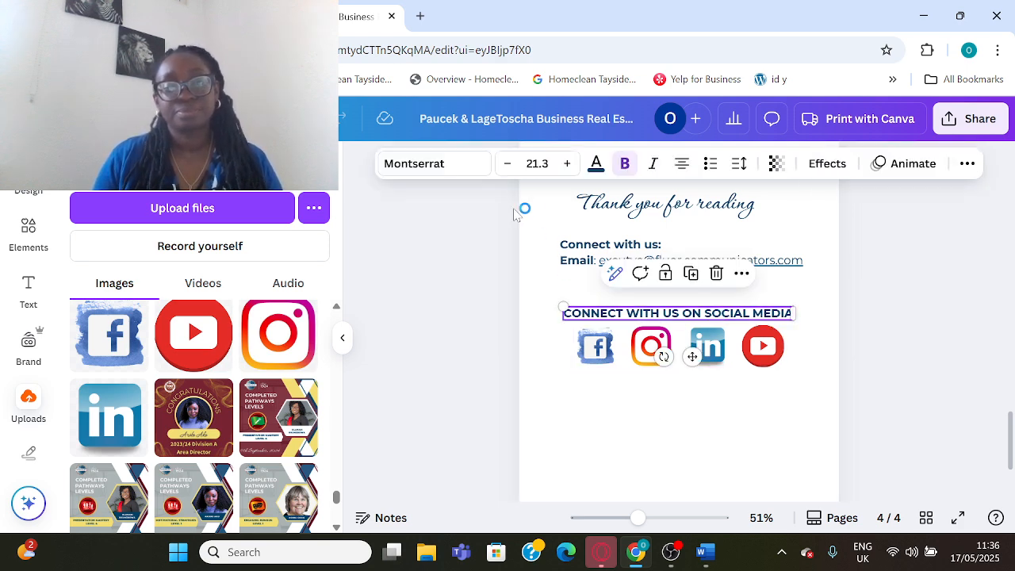
pyautogui.click(537, 163)
pyautogui.write('21')
pyautogui.press('Return')
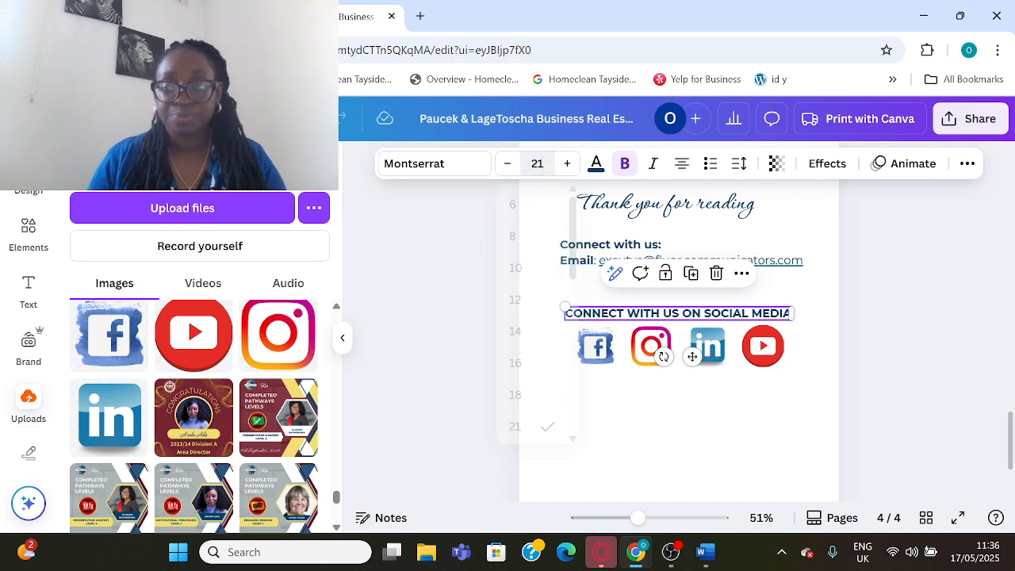
# Set the font size of the "Connect with us:" line and the "Email" label to 21
pyautogui.doubleClick(614, 246)
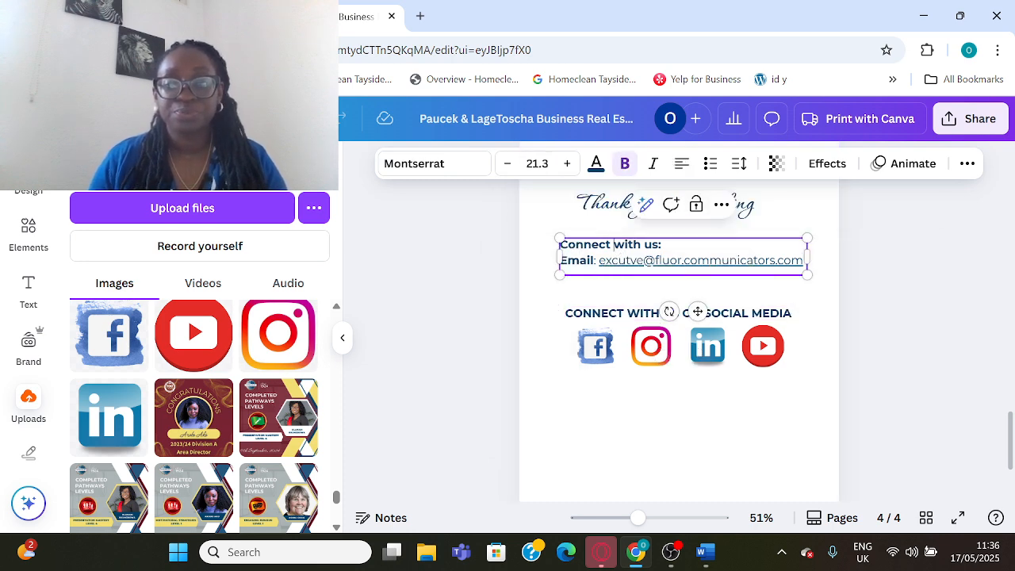
pyautogui.moveTo(661, 244); pyautogui.dragTo(559, 244)
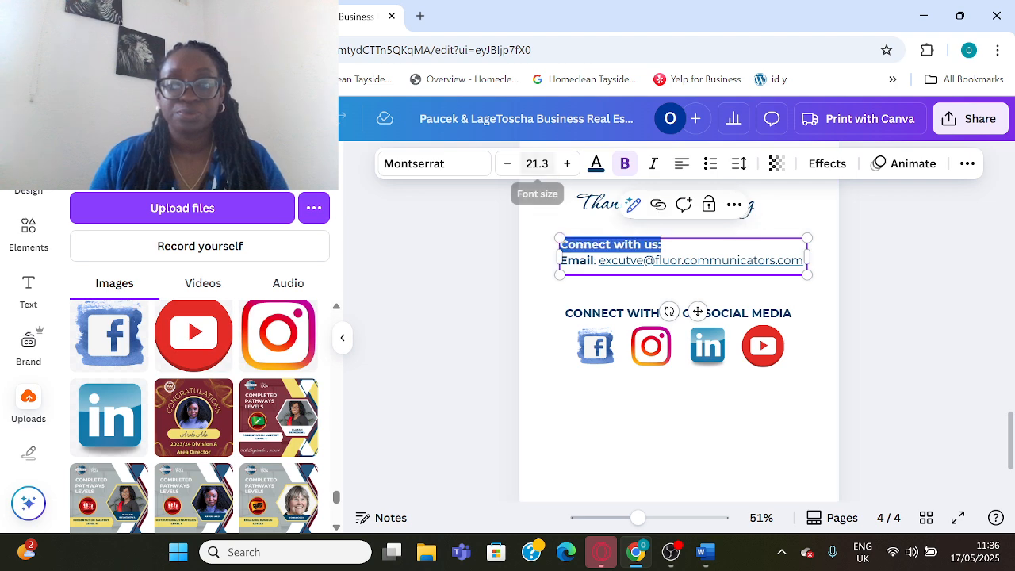
pyautogui.click(537, 164)
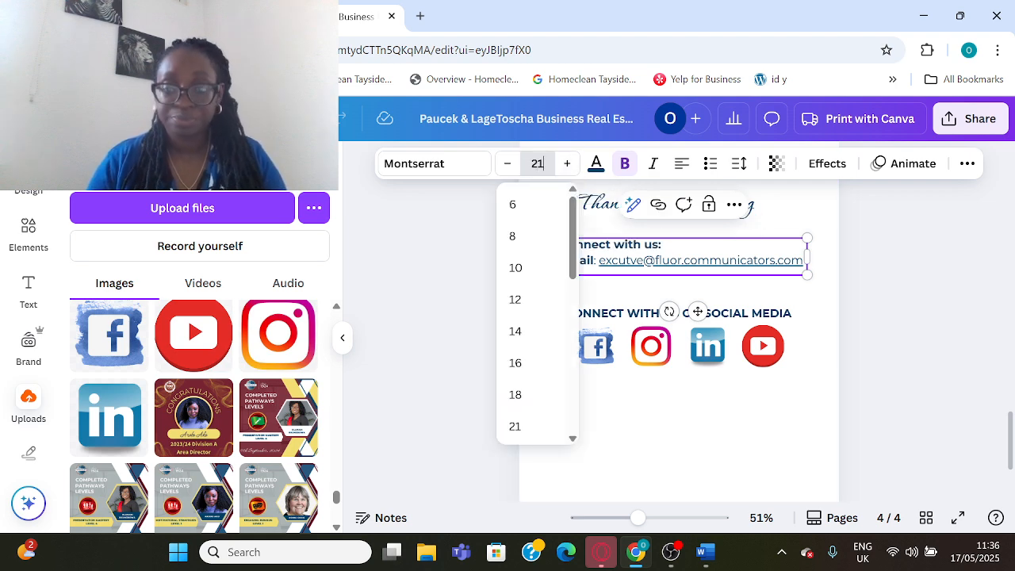
pyautogui.write('21')
pyautogui.press('Escape')
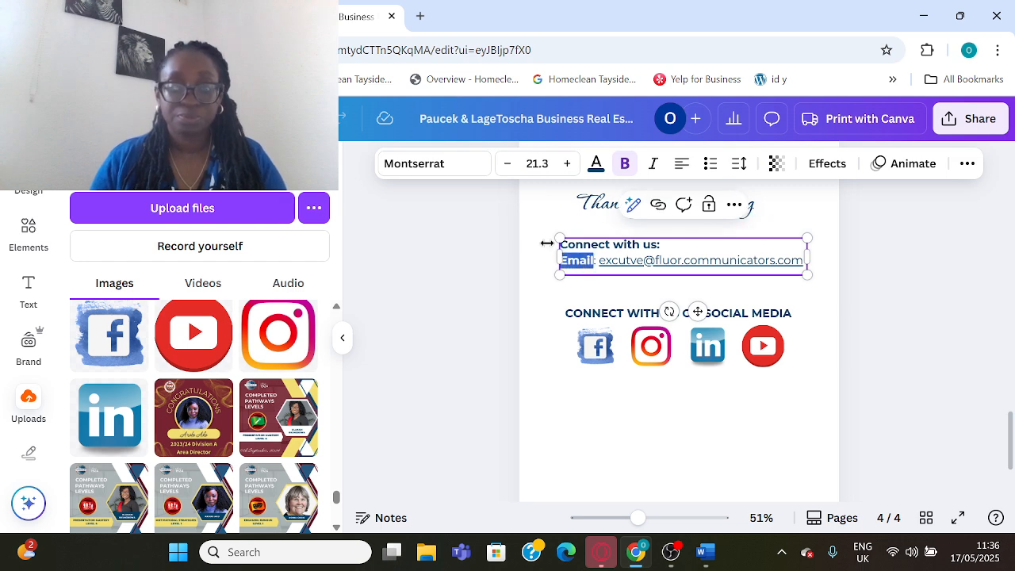
pyautogui.click(537, 164)
pyautogui.write('21')
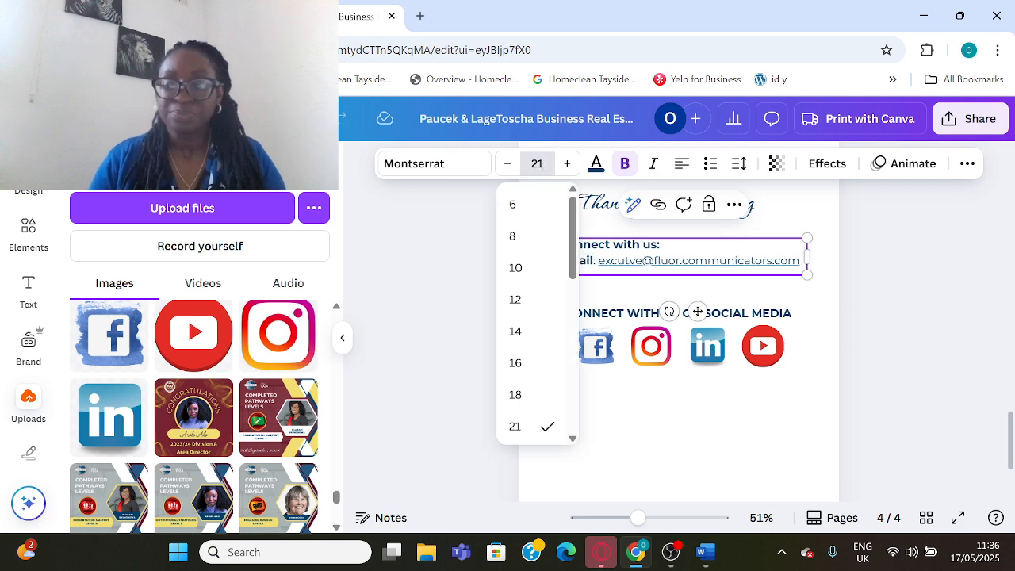
pyautogui.click(584, 430)
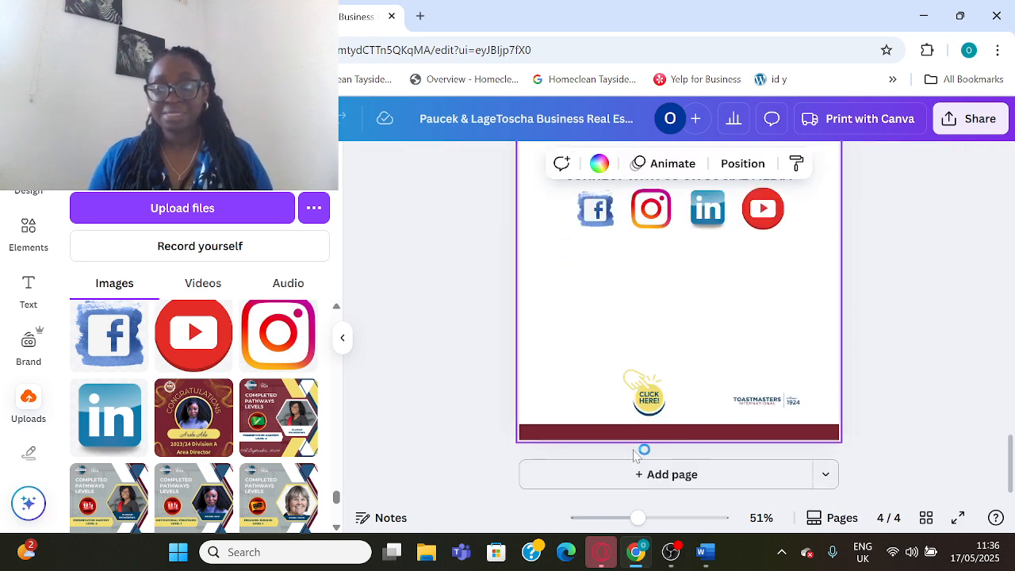
# Delete the "CLICK HERE!" graphic from page 4 and move the Toastmasters International logo closer to the page's lower-right corner
pyautogui.click(634, 403)
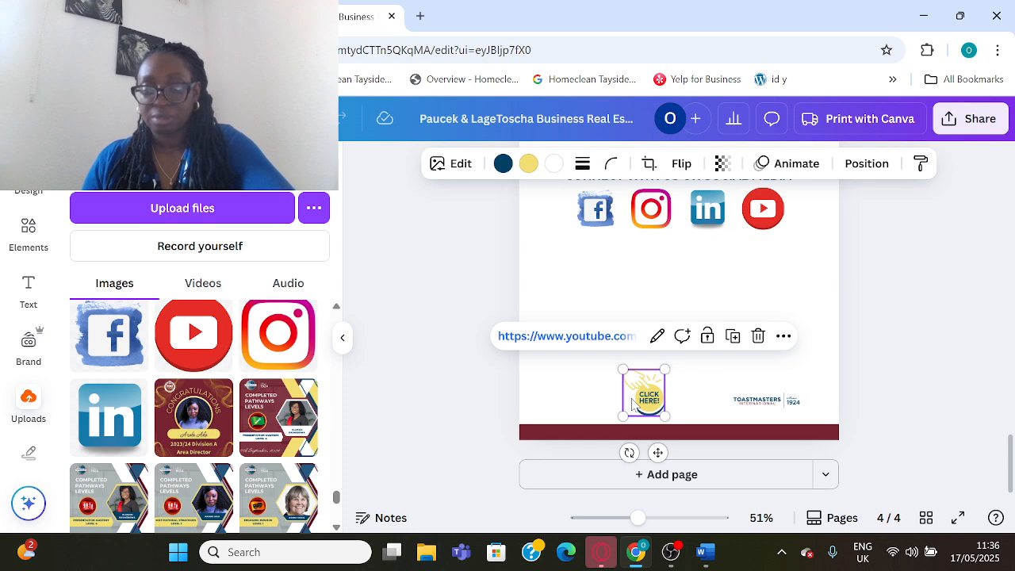
pyautogui.press('Delete')
pyautogui.moveTo(761, 393); pyautogui.dragTo(780, 401)
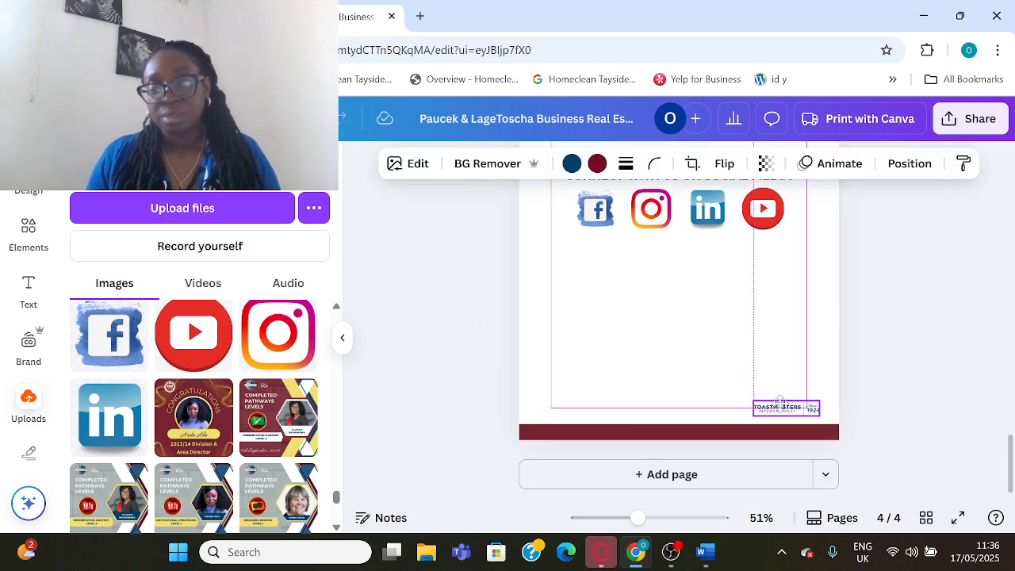
# Copy the "Success is the sum of small efforts" quote from the Word document, paste it onto page 4 in Canva and place it above the footer bar
pyautogui.click(706, 552)
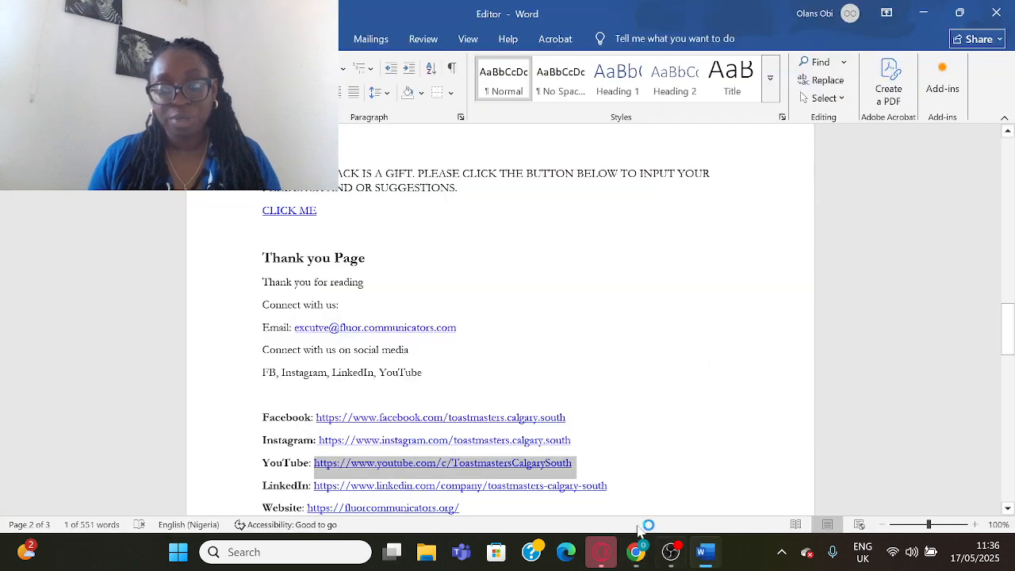
pyautogui.scroll(-3, 500, 318)
pyautogui.scroll(-8, 349, 412)
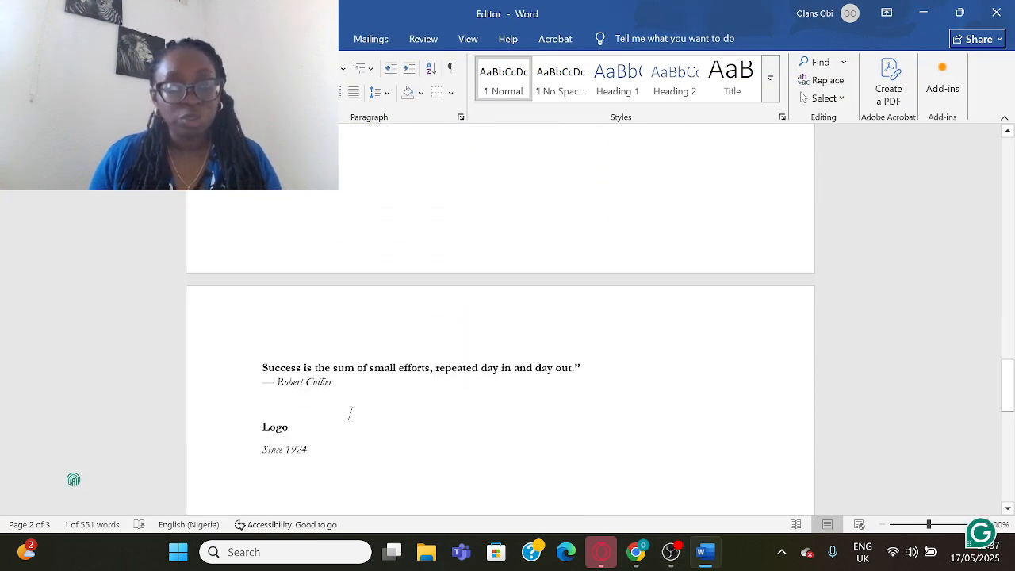
pyautogui.tripleClick(396, 382)
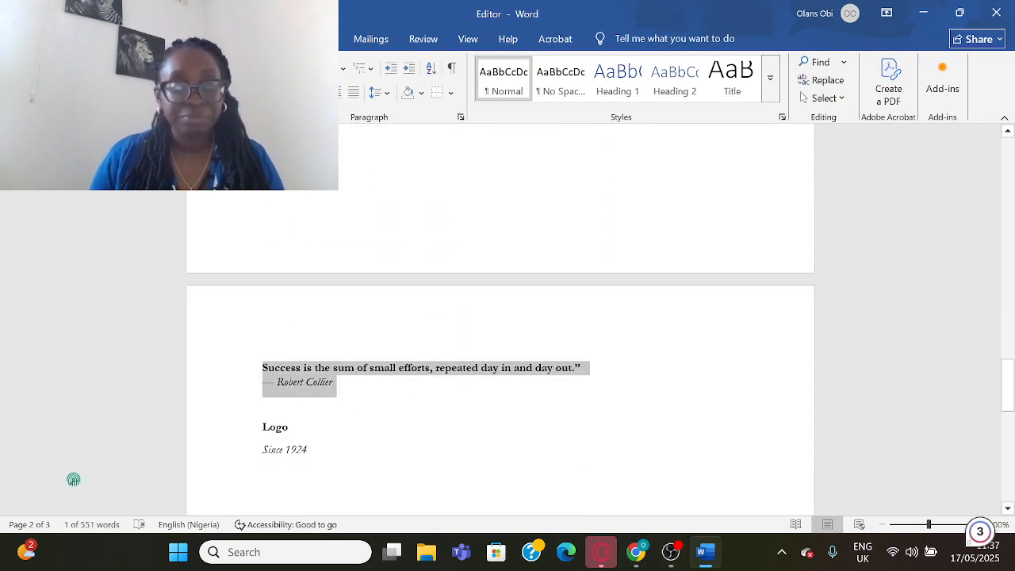
pyautogui.click(637, 552)
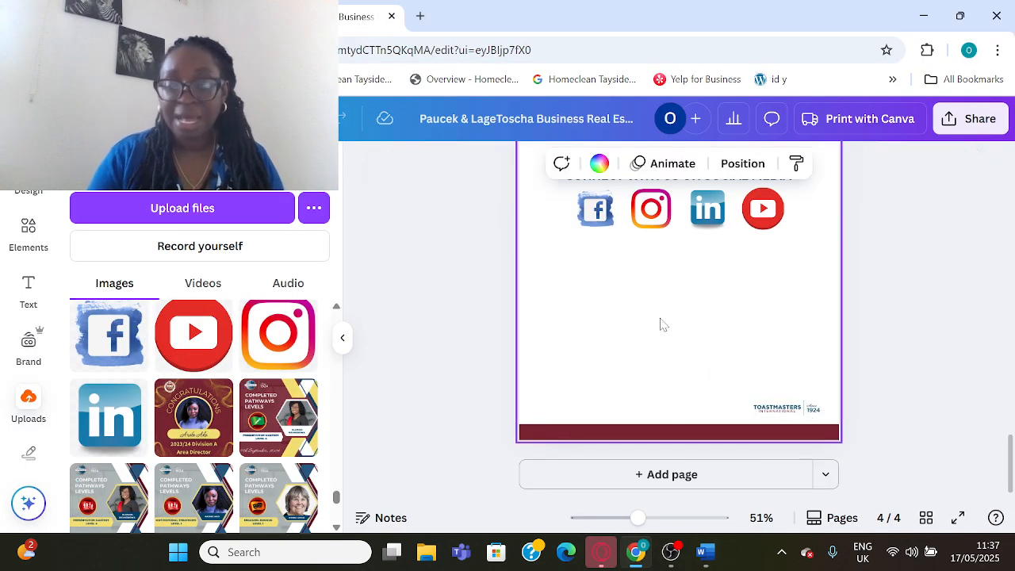
pyautogui.write('SUCCESS IS THE SUM OF SMALL EFFORTS, REPEATED DAY IN AND DAY OUT. — ROBERT COLLIER')
pyautogui.moveTo(709, 302); pyautogui.dragTo(715, 405)
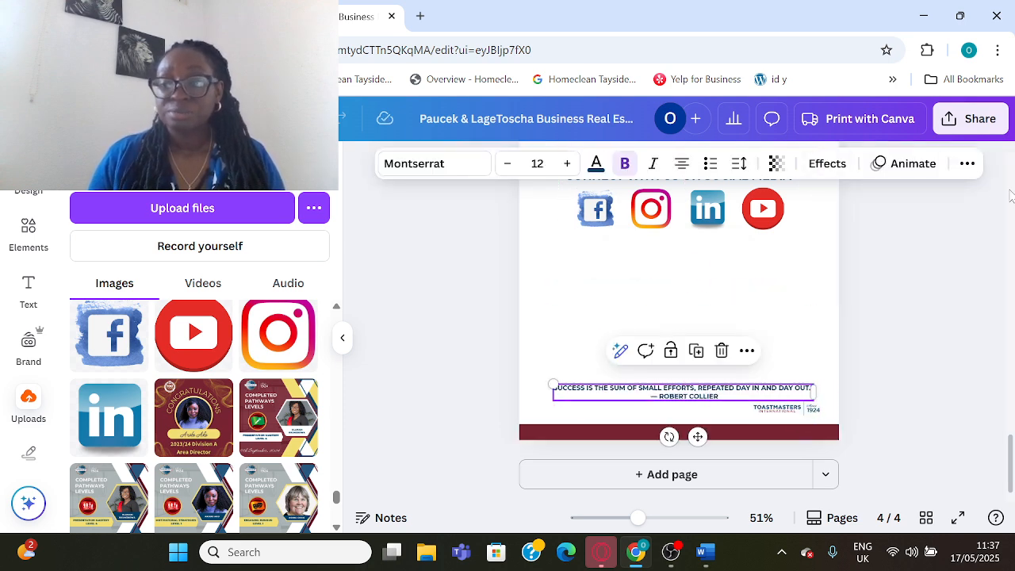
# Turn off uppercase and bold for the "Success is the sum of small efforts" quote
pyautogui.click(968, 163)
pyautogui.click(837, 198)
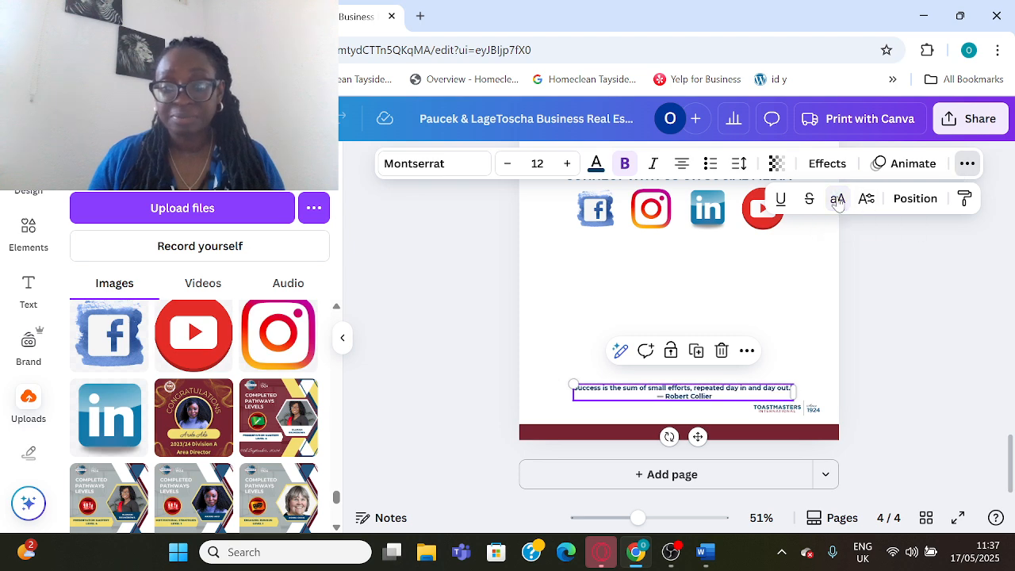
pyautogui.click(625, 165)
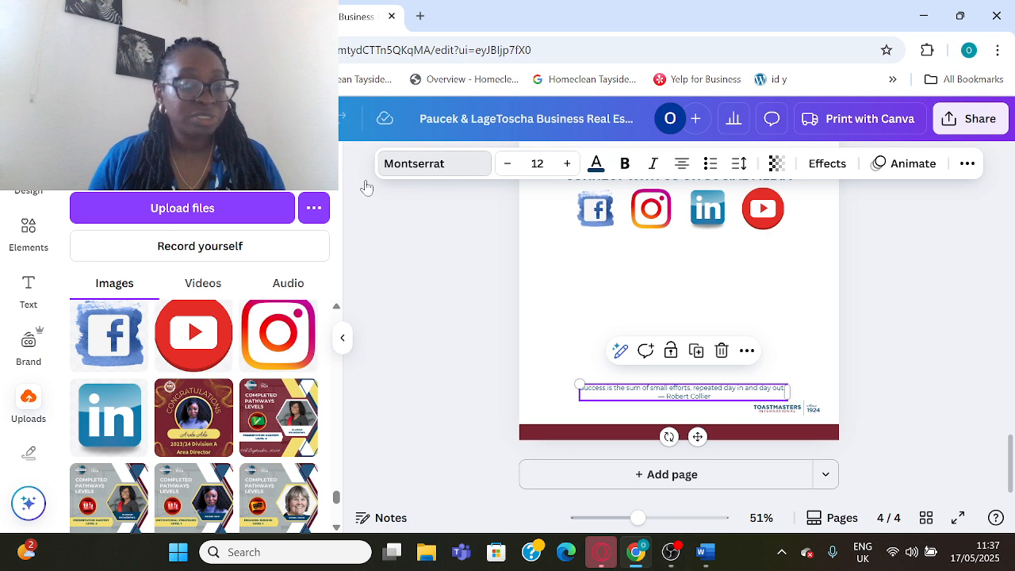
# Change the quote's font to Corinthia and increase its size to 27
pyautogui.click(449, 165)
pyautogui.click(124, 354)
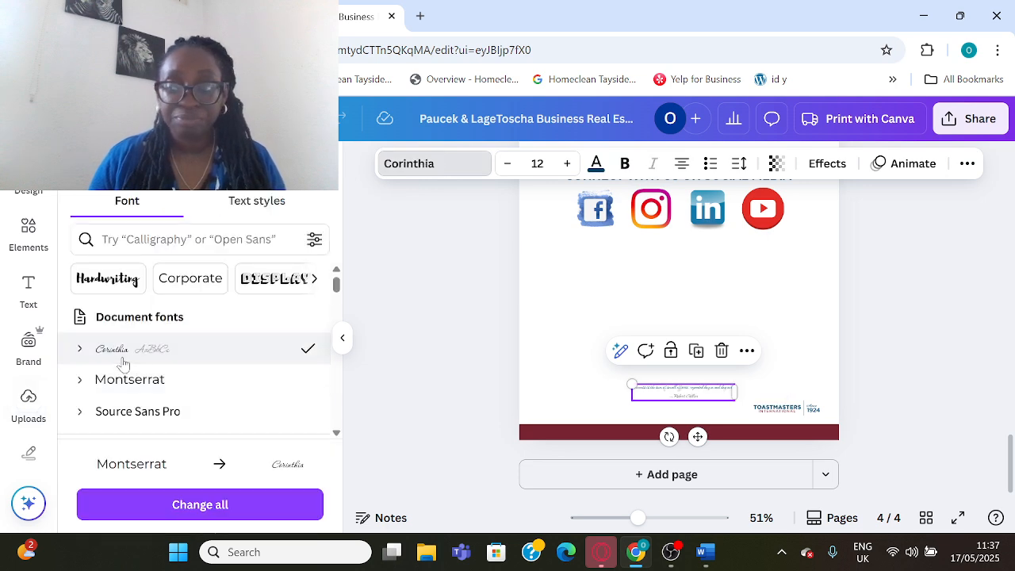
pyautogui.click(567, 163)
pyautogui.click(566, 163)
pyautogui.click(566, 163)
pyautogui.click(566, 163)
pyautogui.click(567, 164)
pyautogui.tripleClick(566, 163)
pyautogui.tripleClick(566, 163)
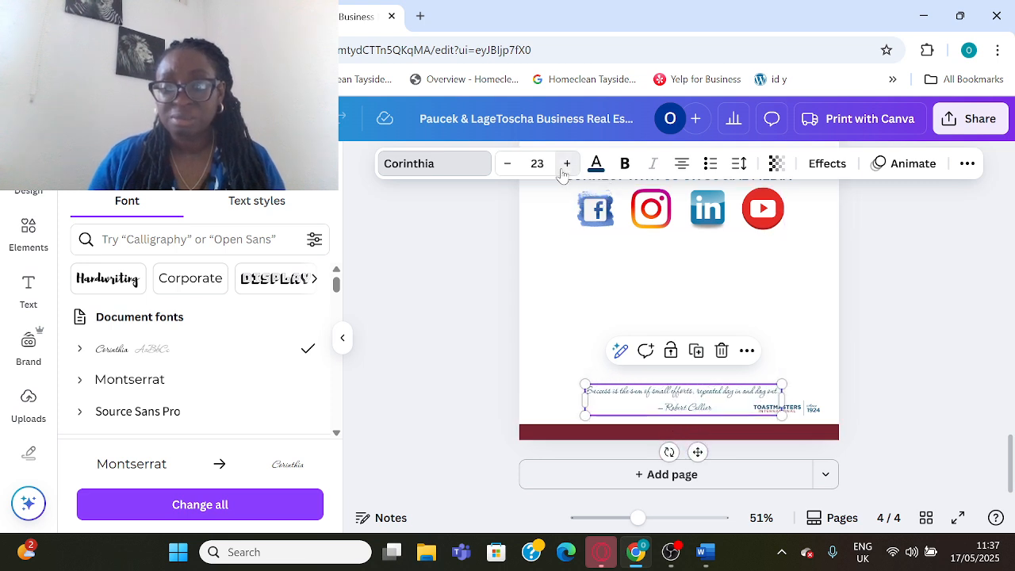
pyautogui.tripleClick(567, 163)
pyautogui.click(566, 164)
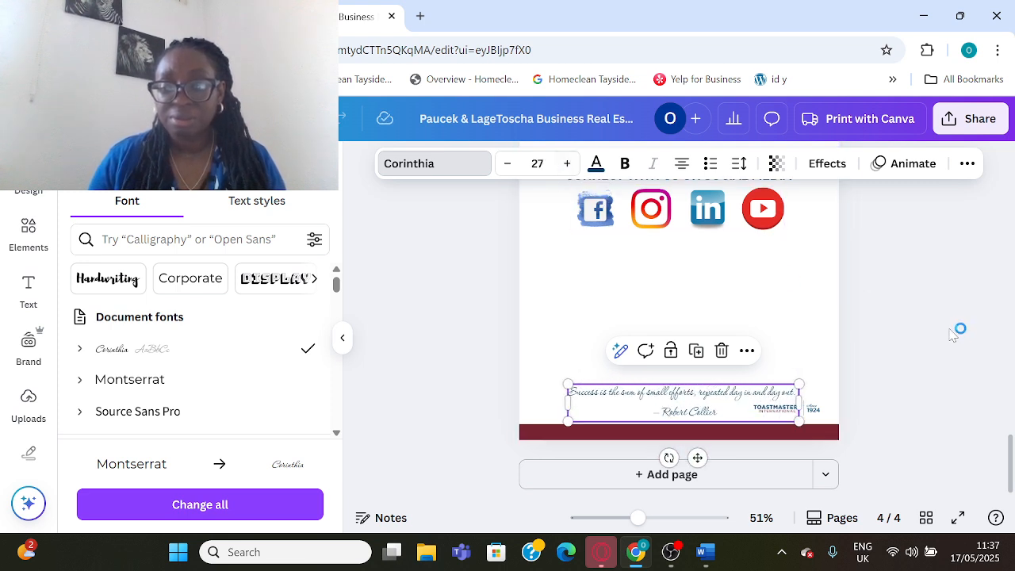
# Add an opening quotation mark before "Success" in the closing quote on page 4
pyautogui.click(935, 377)
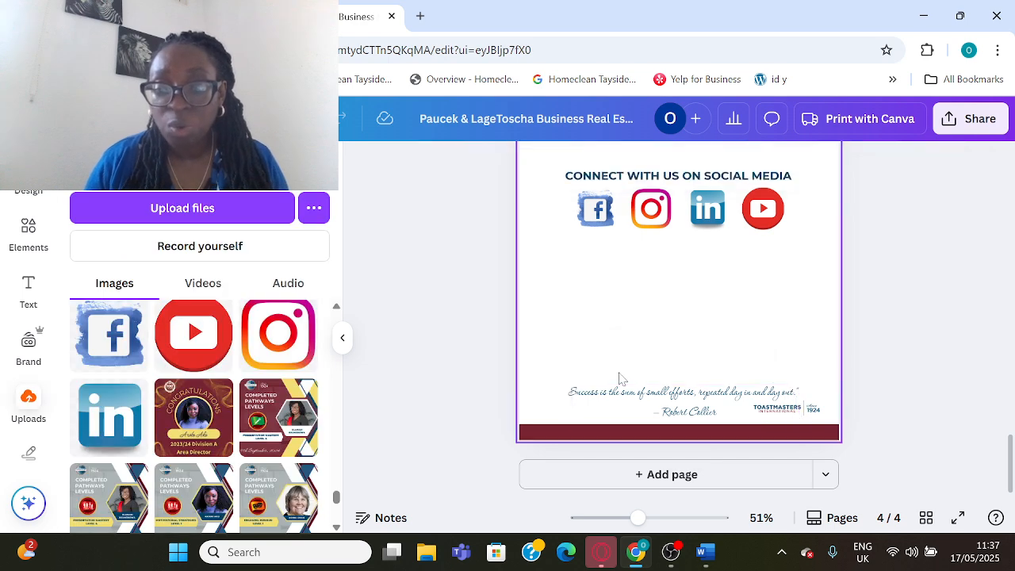
pyautogui.click(574, 395)
pyautogui.click(572, 393)
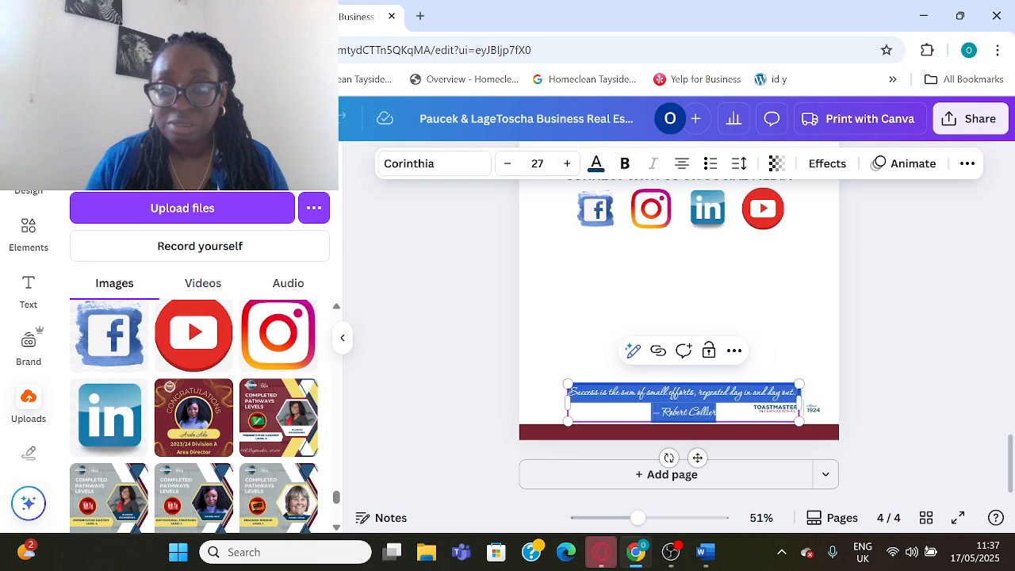
pyautogui.click(573, 393)
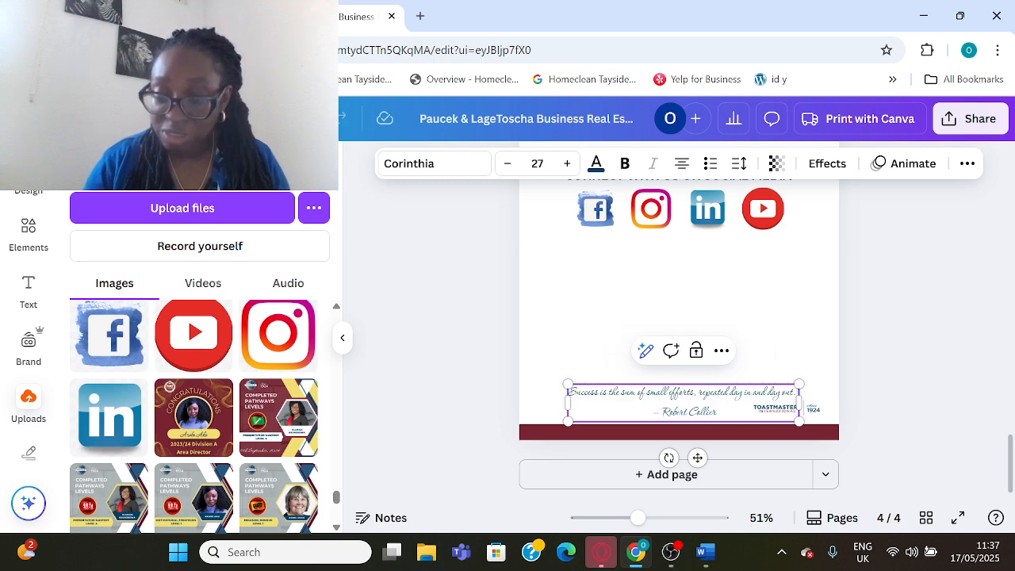
pyautogui.write('"')
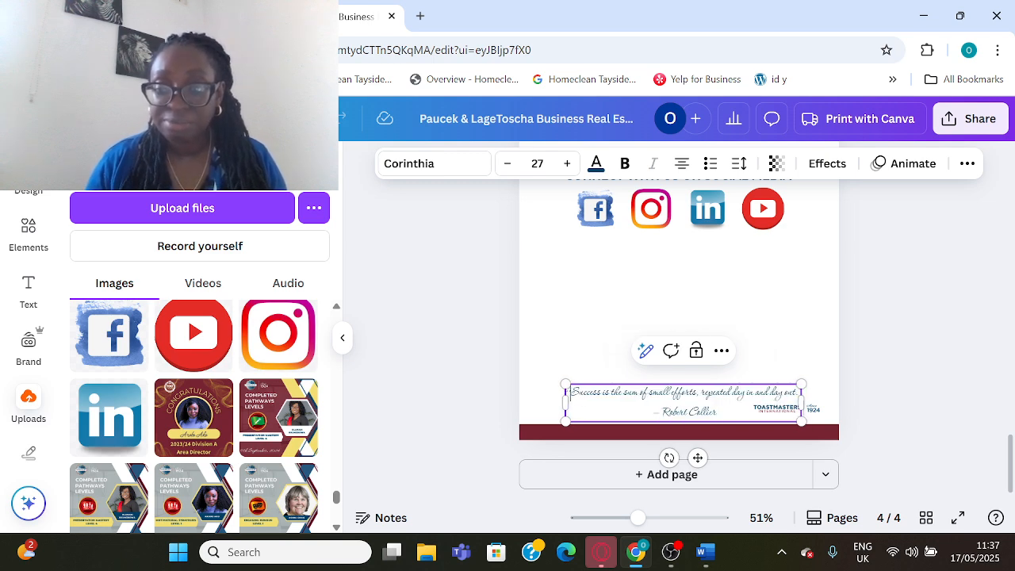
# Redo the closing quotation mark after "day out." in the quote, keeping only a single mark
pyautogui.click(821, 403)
pyautogui.click(804, 399)
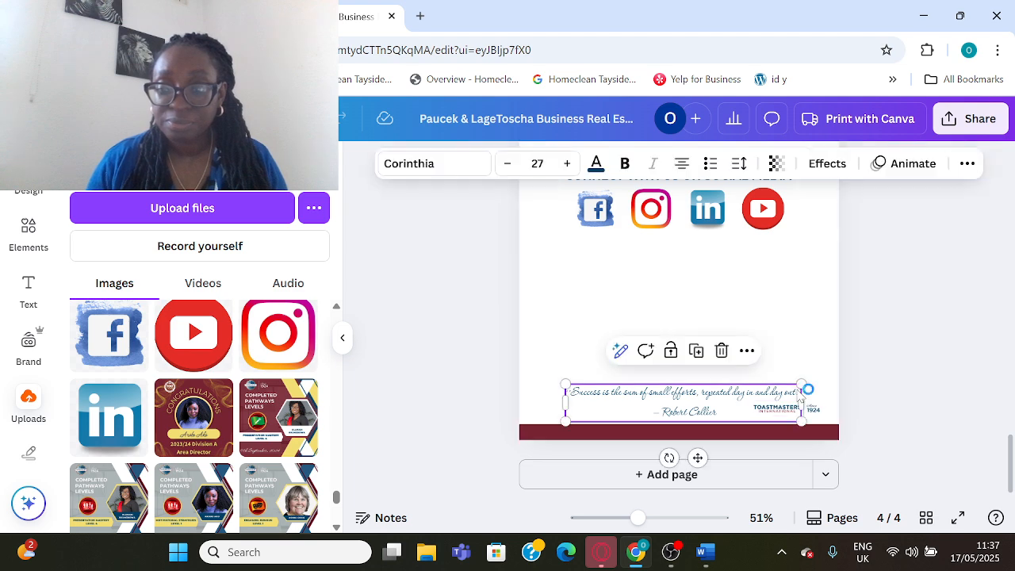
pyautogui.click(797, 392)
pyautogui.write('"')
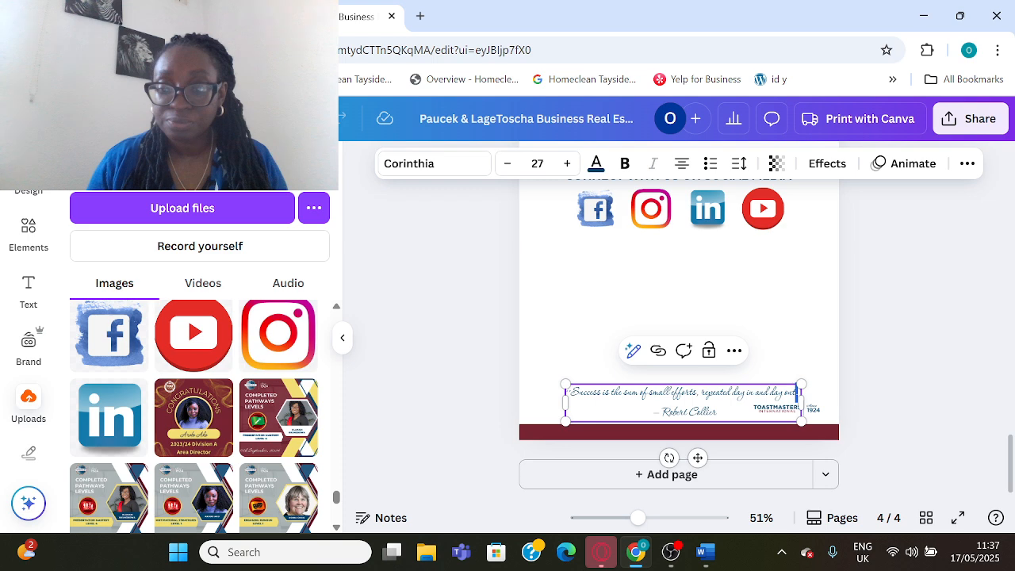
pyautogui.hotkey('shift', 'Left')
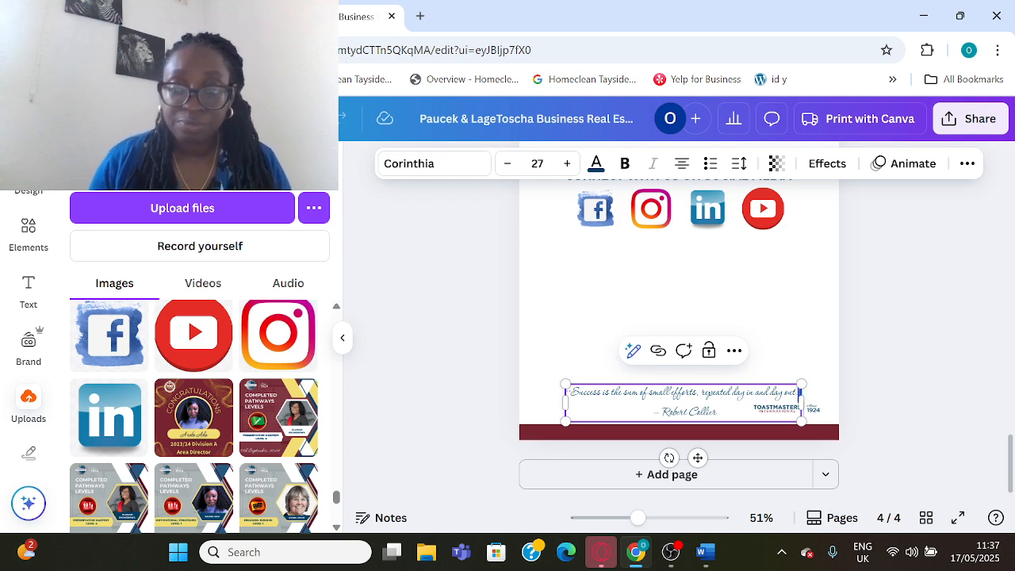
pyautogui.press('BackSpace')
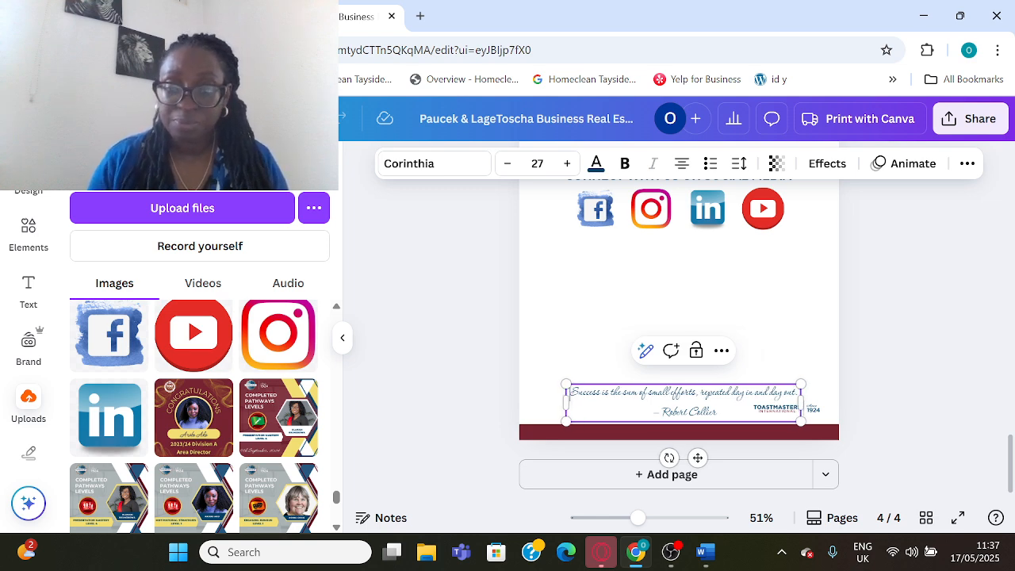
pyautogui.click(589, 370)
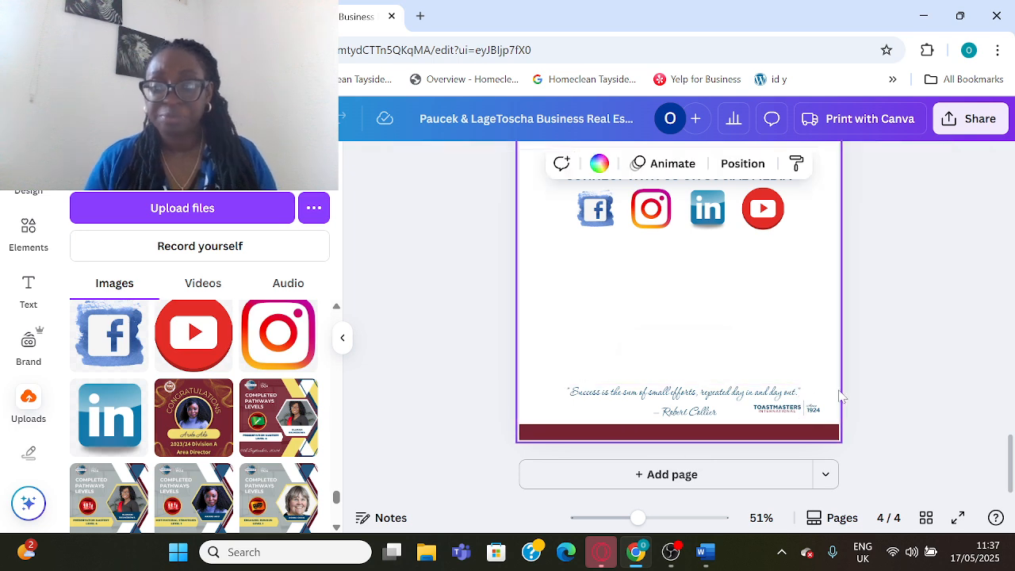
# Increase the quote's font size to 29 and move the quote slightly left, away from the Toastmasters International logo
pyautogui.click(707, 406)
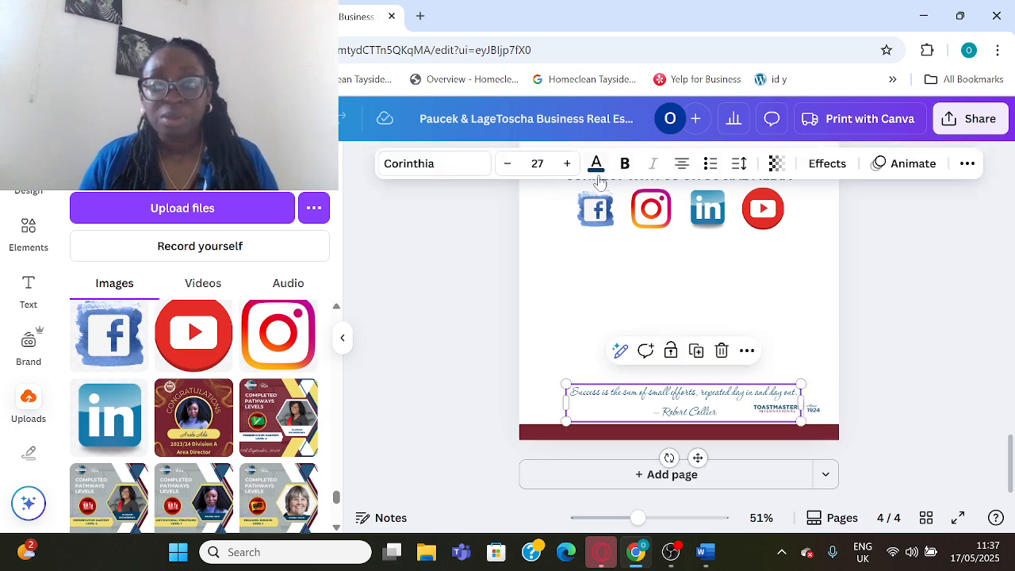
pyautogui.click(568, 165)
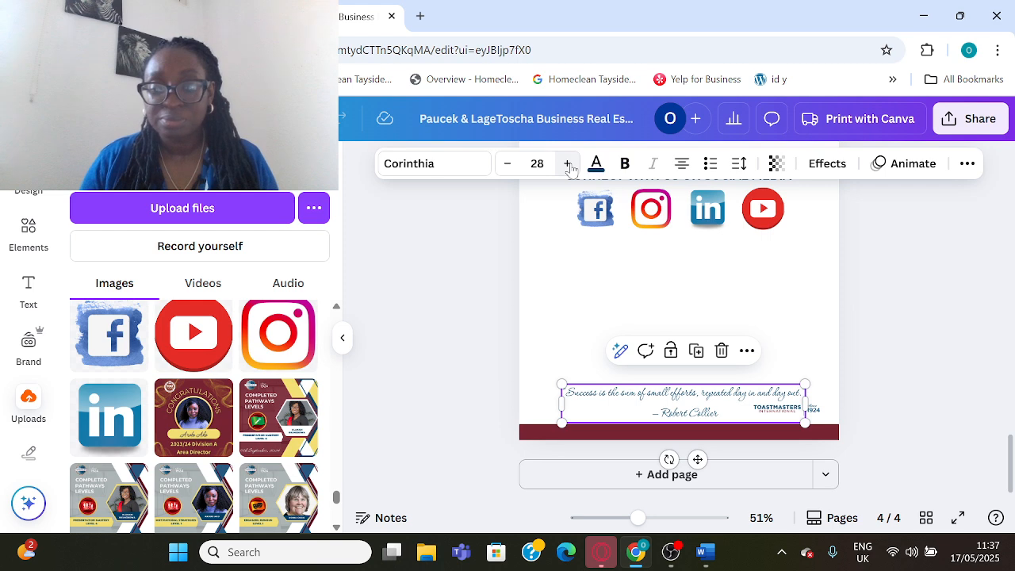
pyautogui.click(568, 165)
pyautogui.click(637, 181)
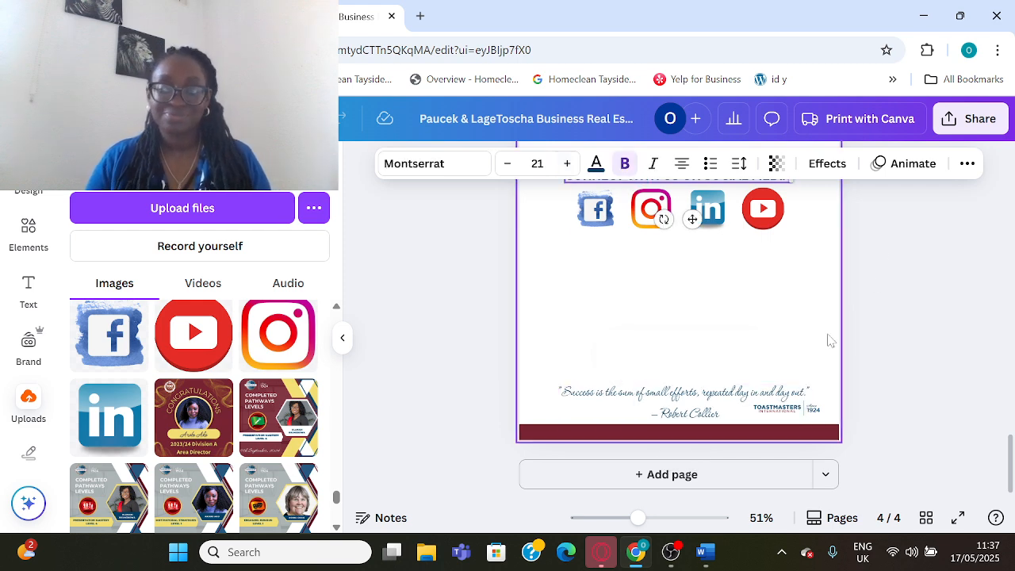
pyautogui.moveTo(708, 405); pyautogui.dragTo(691, 404)
# Shrink the Toastmasters International logo on page 4 from its upper-left corner so it clears the quote
pyautogui.click(809, 409)
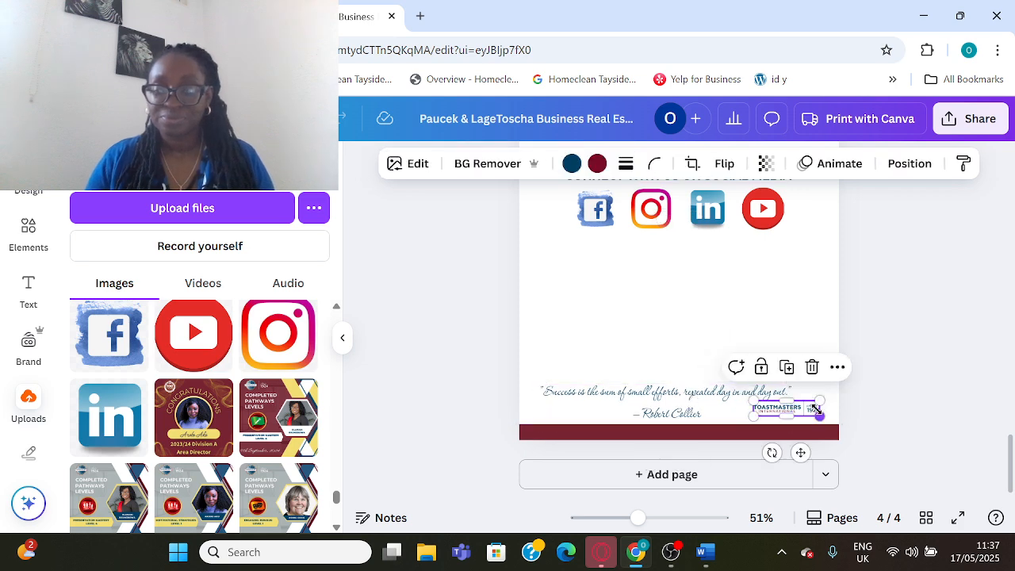
pyautogui.moveTo(752, 399); pyautogui.dragTo(761, 406)
pyautogui.click(945, 351)
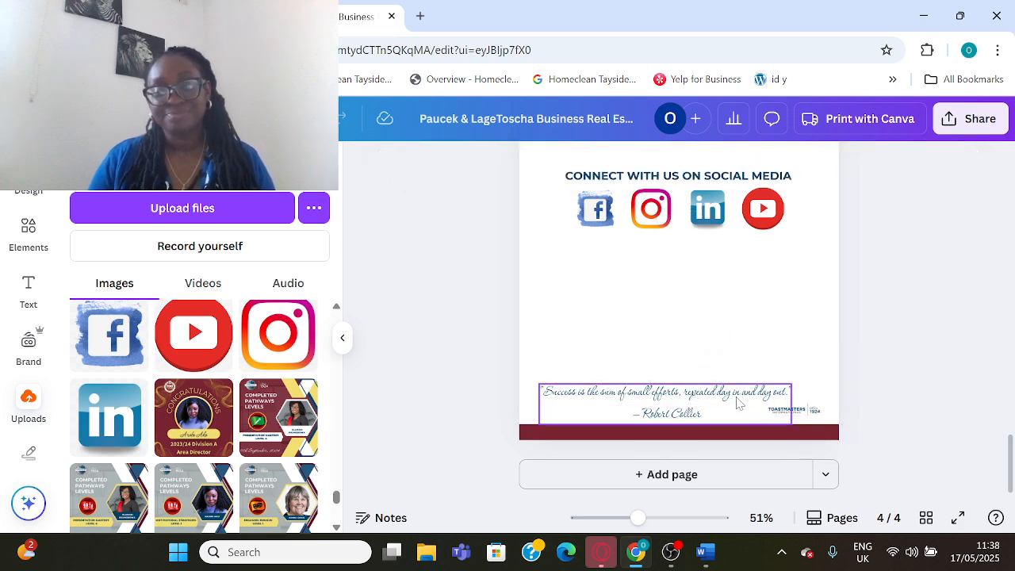
# Review all four newsletter pages, checking the cover, editor's message, member section and closing page
pyautogui.click(686, 404)
pyautogui.scroll(15, 854, 330)
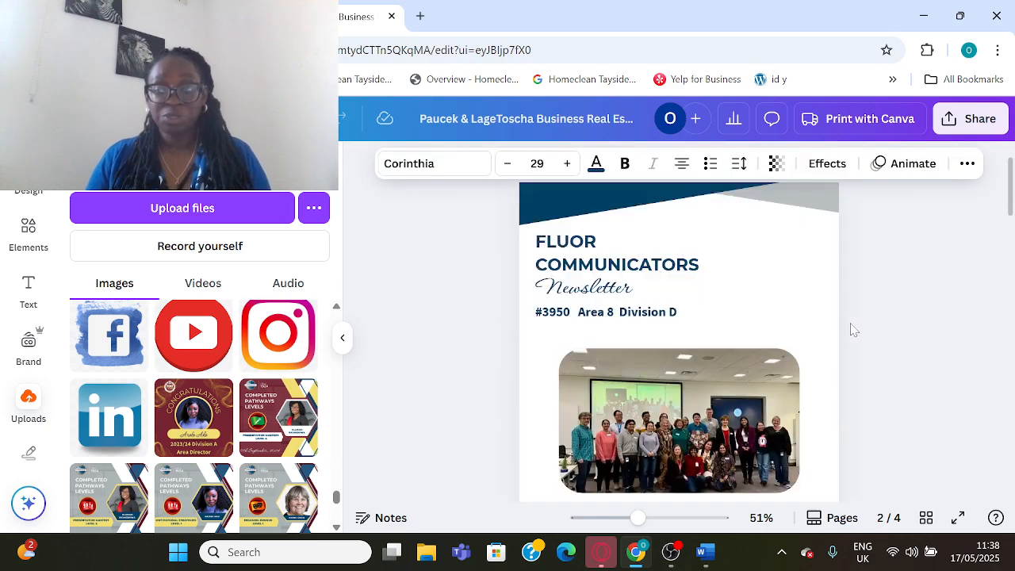
pyautogui.scroll(-7, 856, 325)
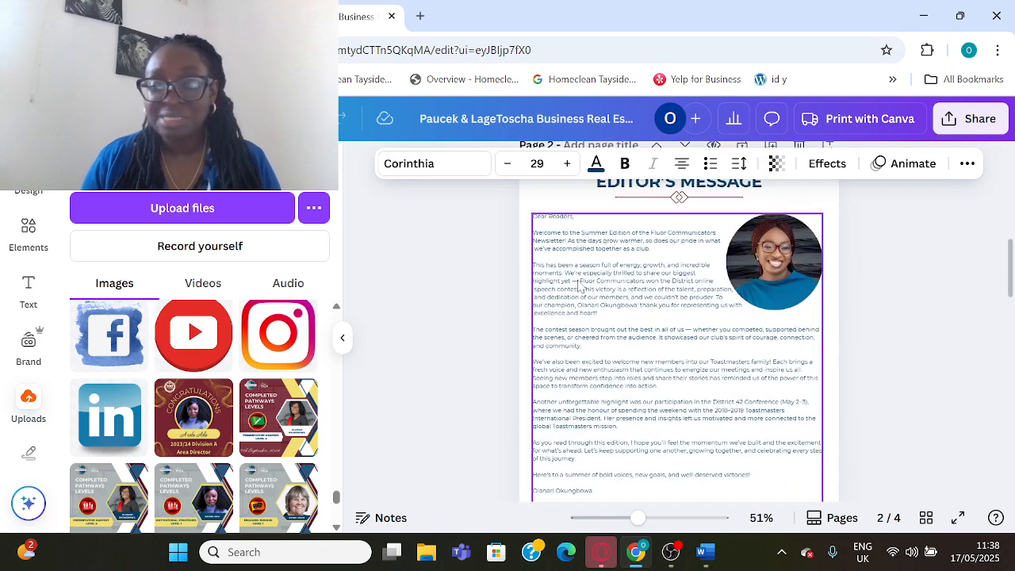
pyautogui.click(580, 285)
pyautogui.scroll(-5, 599, 300)
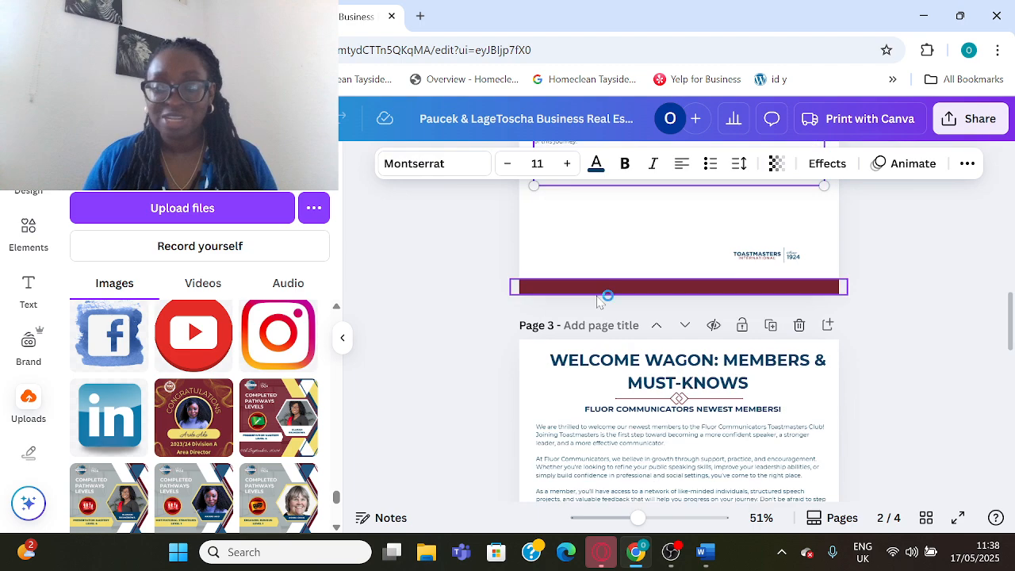
pyautogui.scroll(-8, 599, 300)
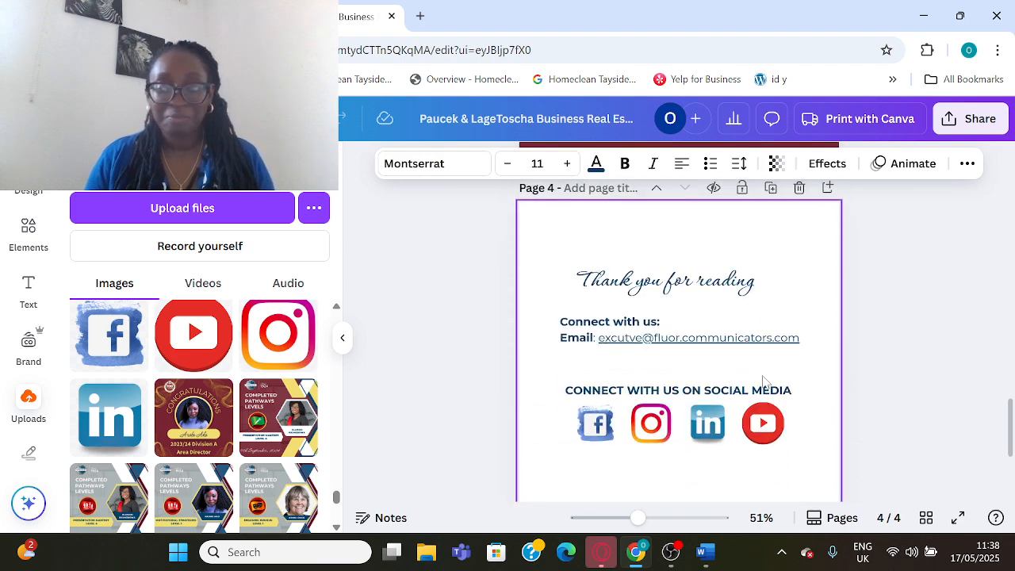
pyautogui.scroll(-3, 763, 381)
pyautogui.scroll(10, 861, 380)
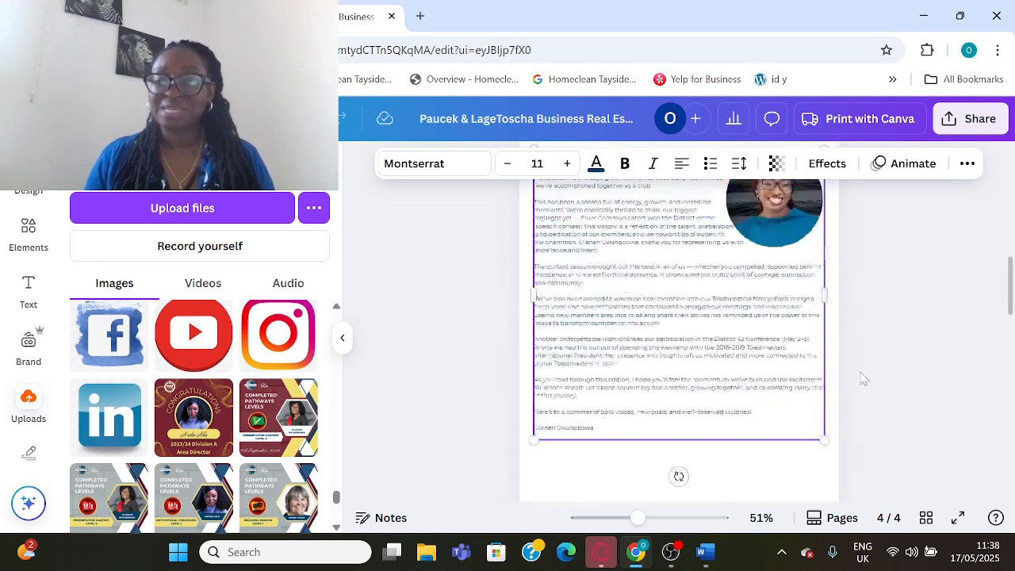
pyautogui.scroll(6, 857, 372)
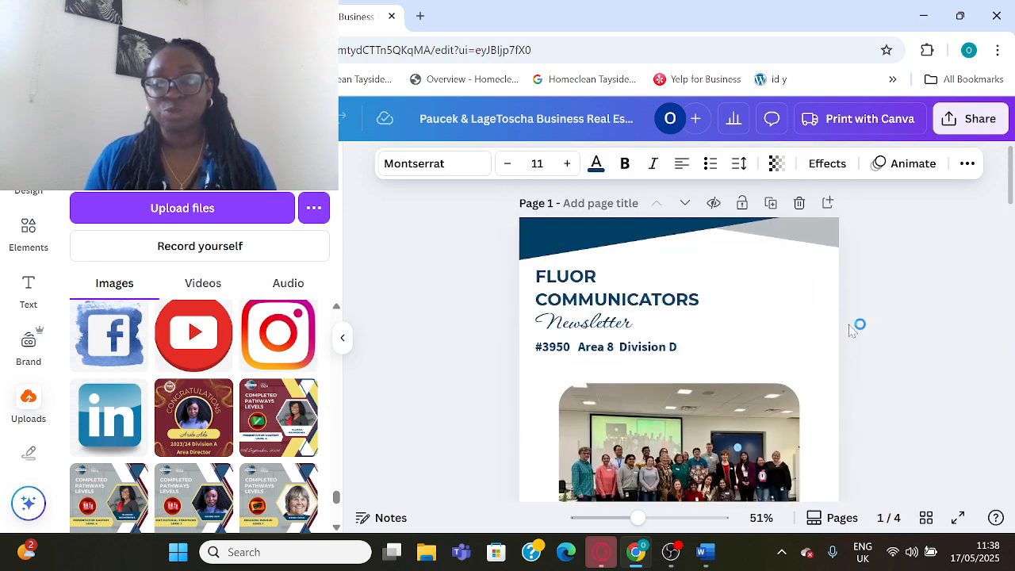
# Download the newsletter with the file type set to PDF Print
pyautogui.click(964, 124)
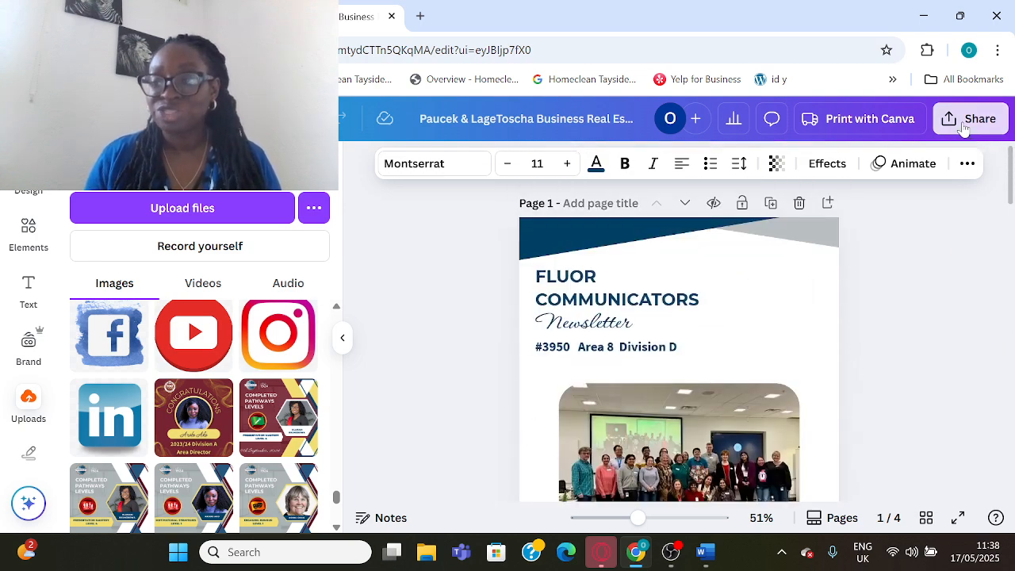
pyautogui.scroll(-1, 733, 411)
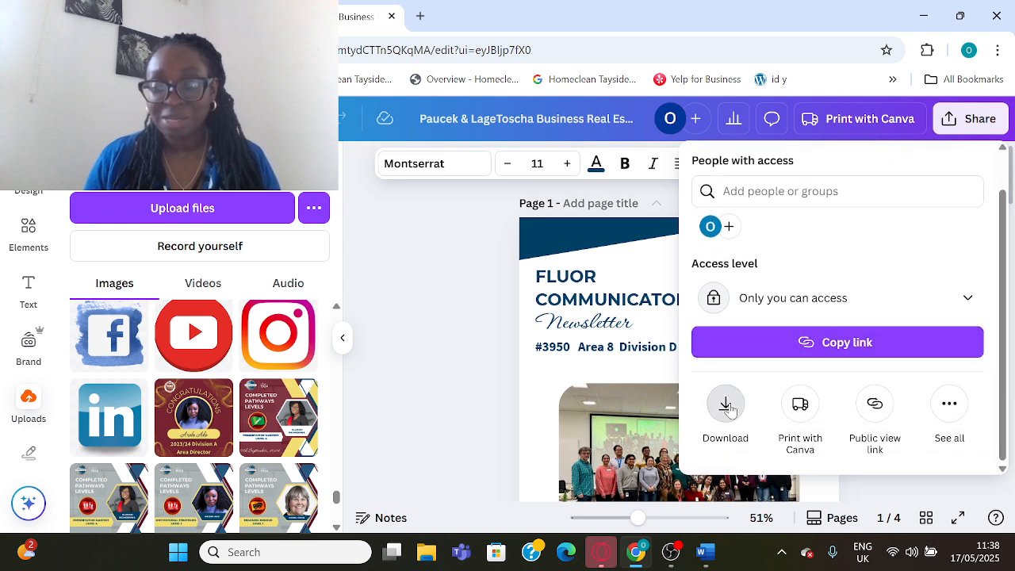
pyautogui.click(726, 404)
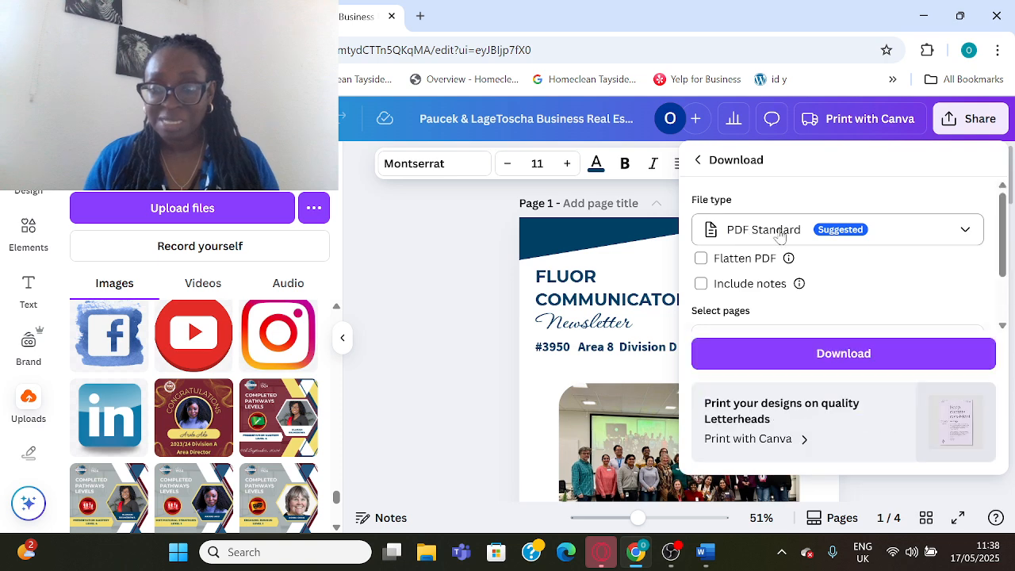
pyautogui.click(965, 231)
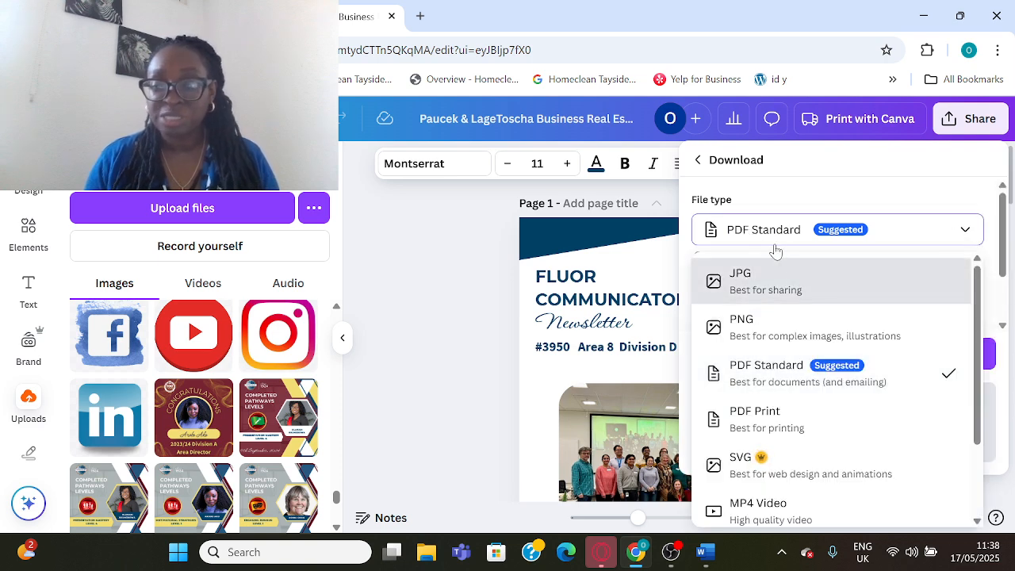
pyautogui.click(768, 419)
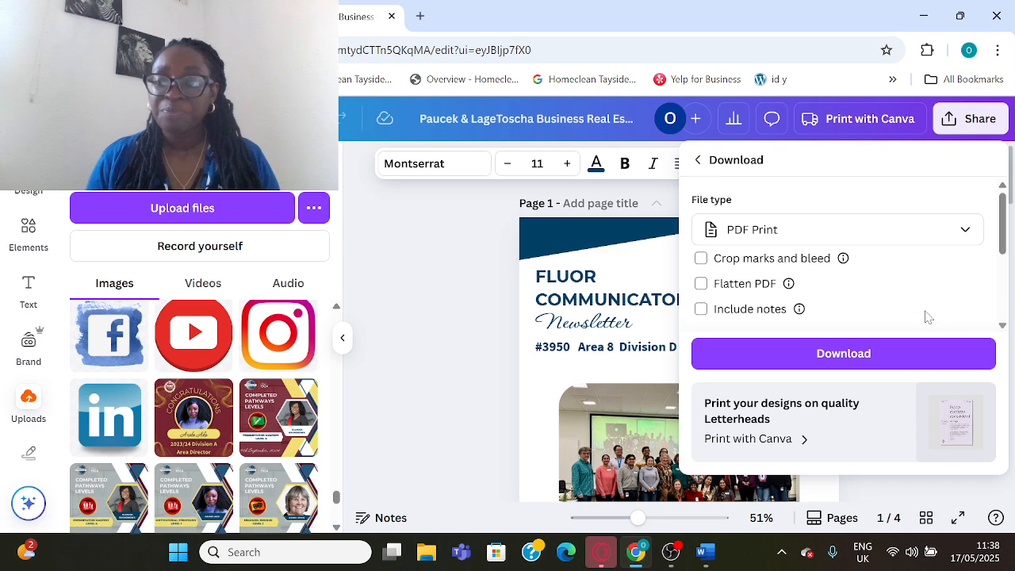
pyautogui.scroll(-2, 926, 314)
pyautogui.scroll(2, 930, 317)
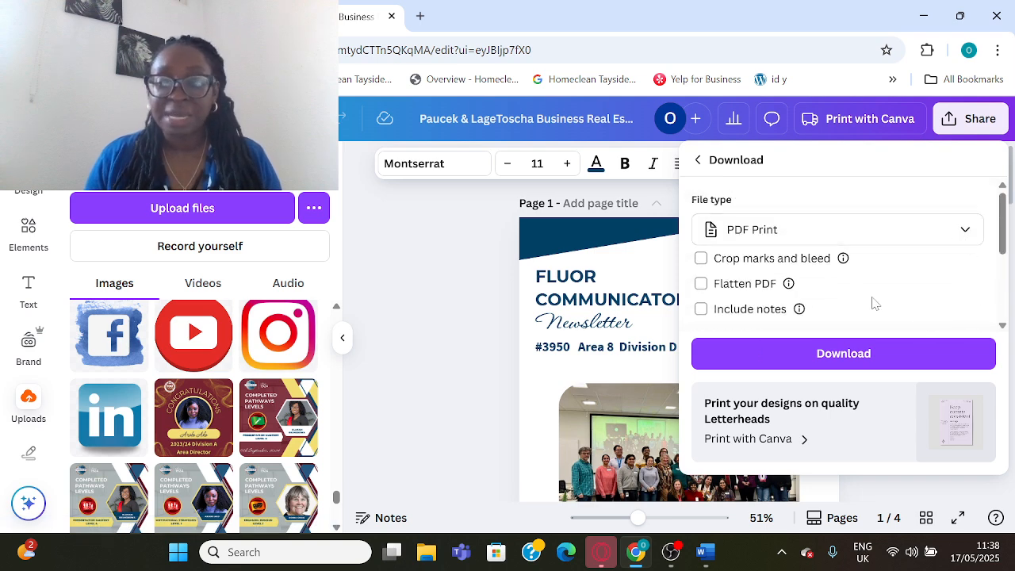
pyautogui.click(854, 357)
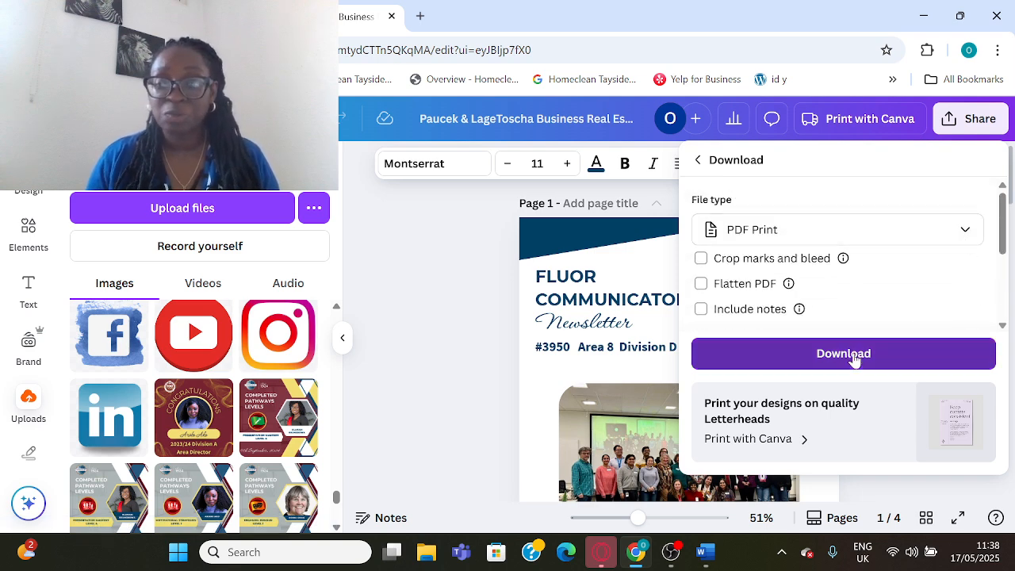
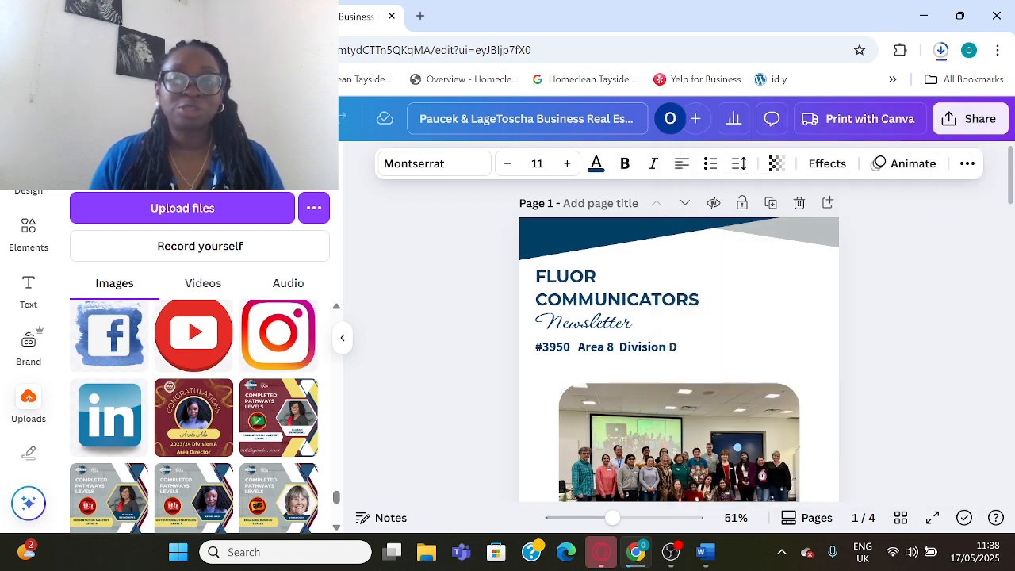
# Rename the design as "Demo Newsletter"
pyautogui.click(606, 118)
pyautogui.hotkey('ctrl', 'a')
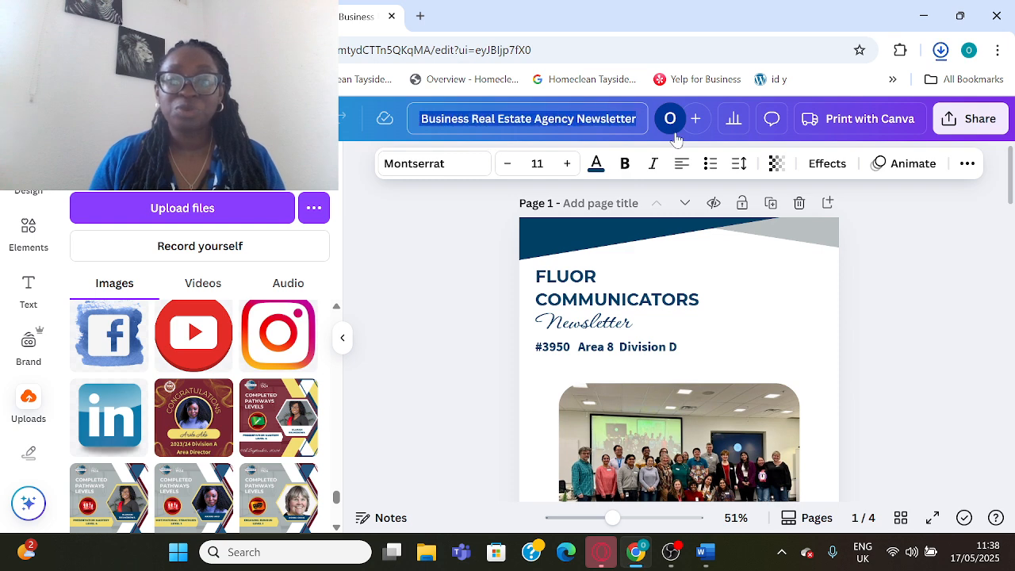
pyautogui.write('D')
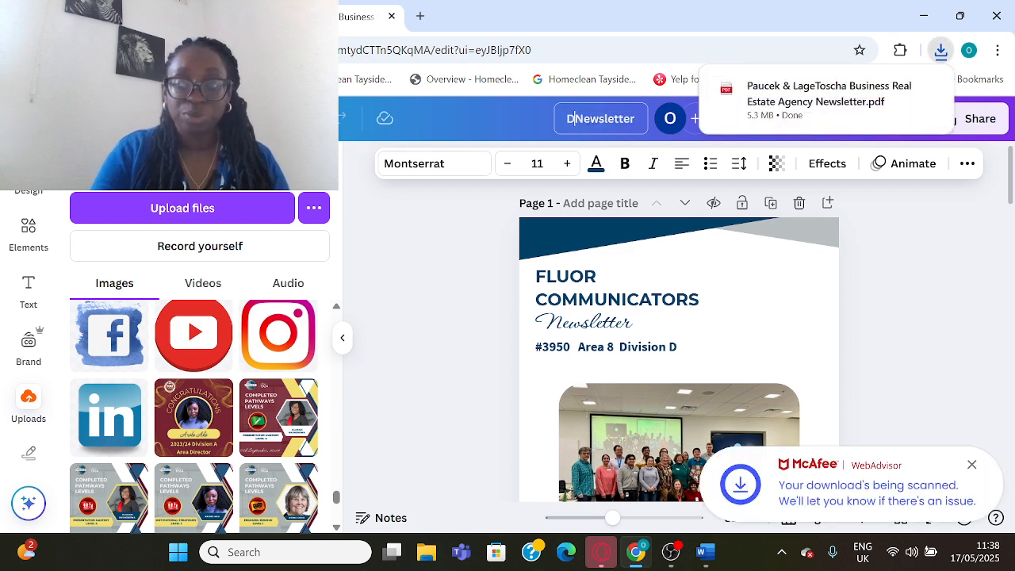
pyautogui.write('emo')
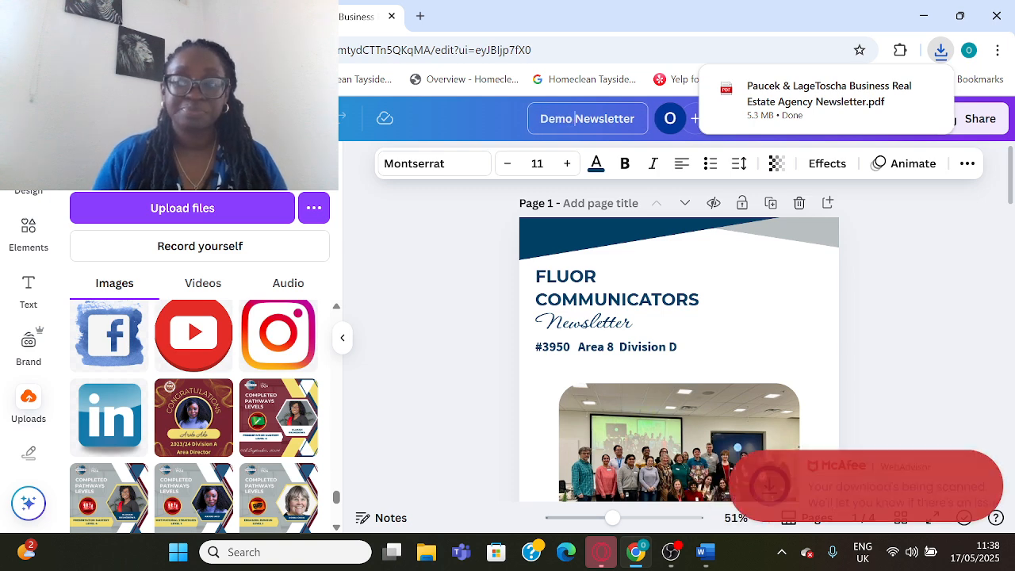
pyautogui.click(544, 171)
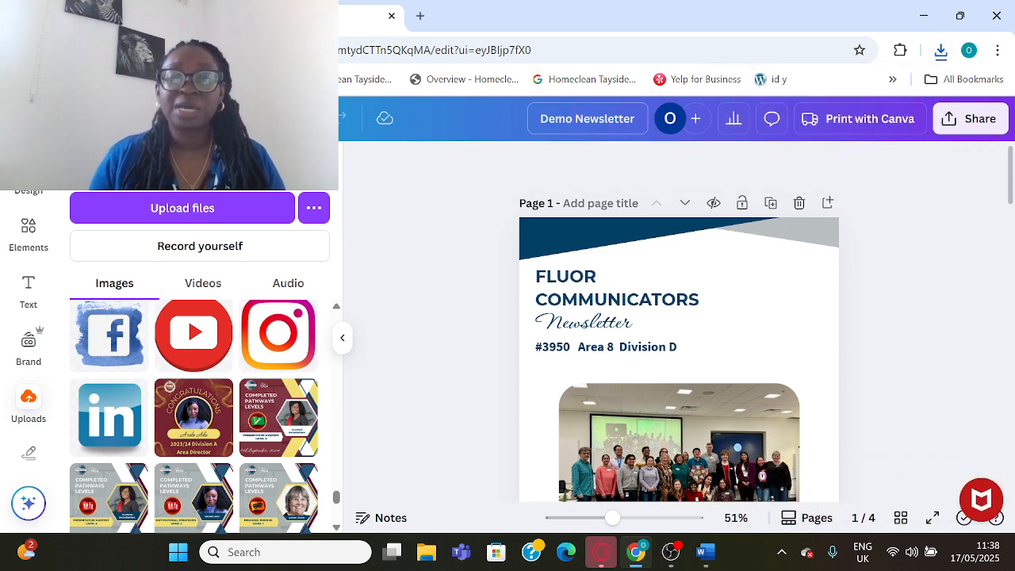
# Copy the design title "Demo Newsletter", switch to the Downloads folder in File Explorer and rename the newly downloaded newsletter PDF with it
pyautogui.moveTo(608, 119); pyautogui.dragTo(515, 116)
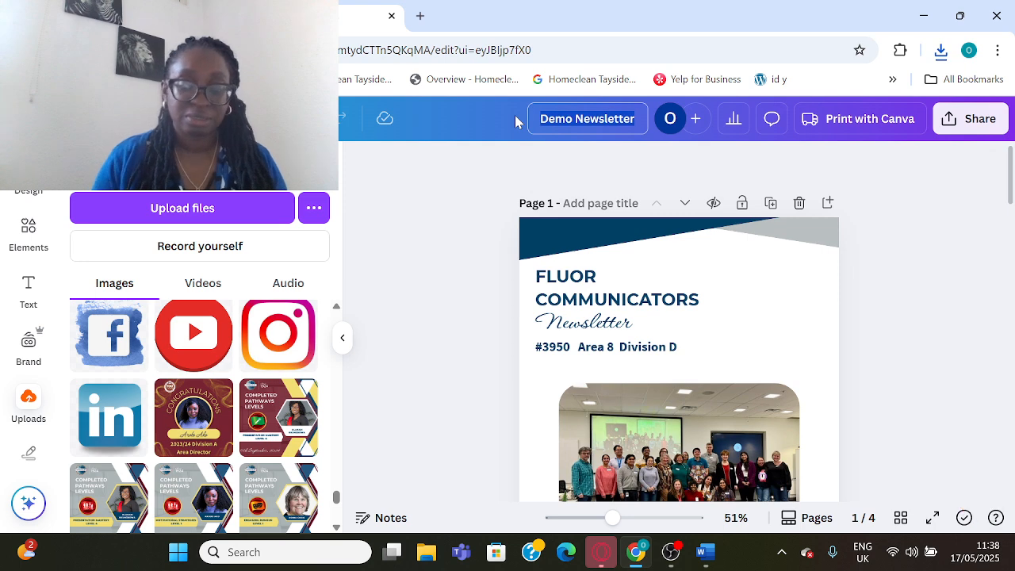
pyautogui.click(433, 552)
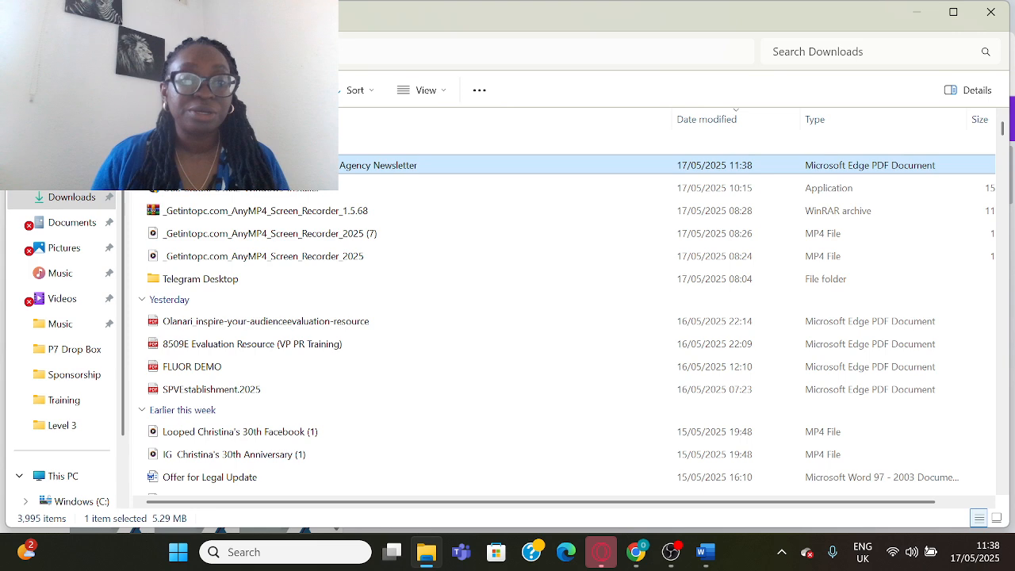
pyautogui.rightClick(212, 165)
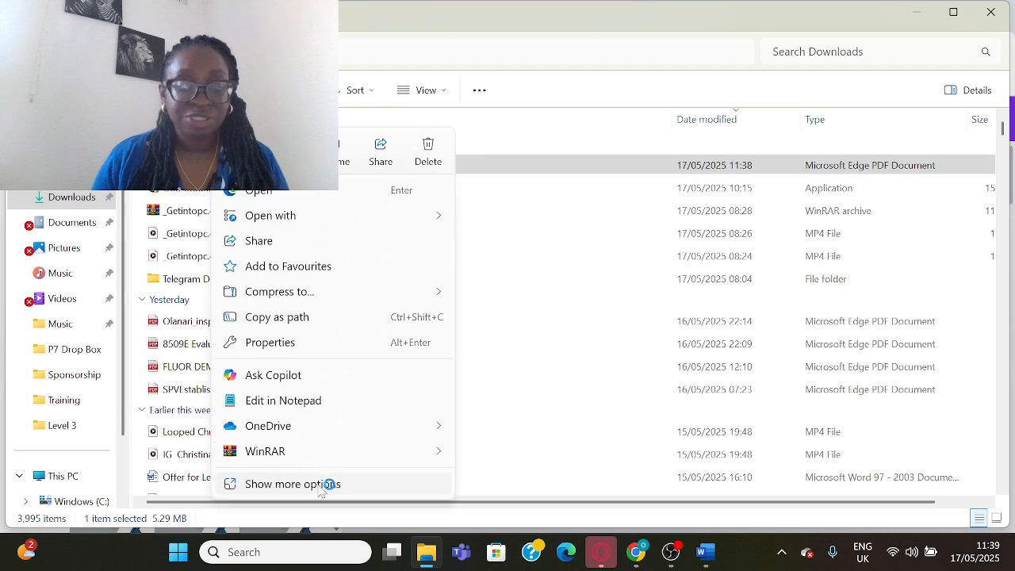
pyautogui.click(326, 483)
pyautogui.click(301, 503)
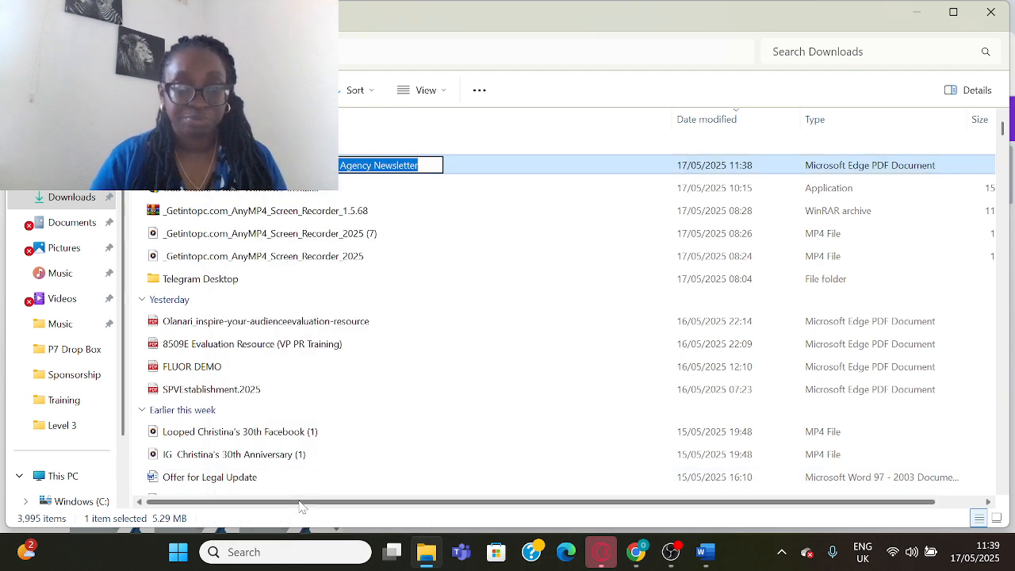
pyautogui.press('Return')
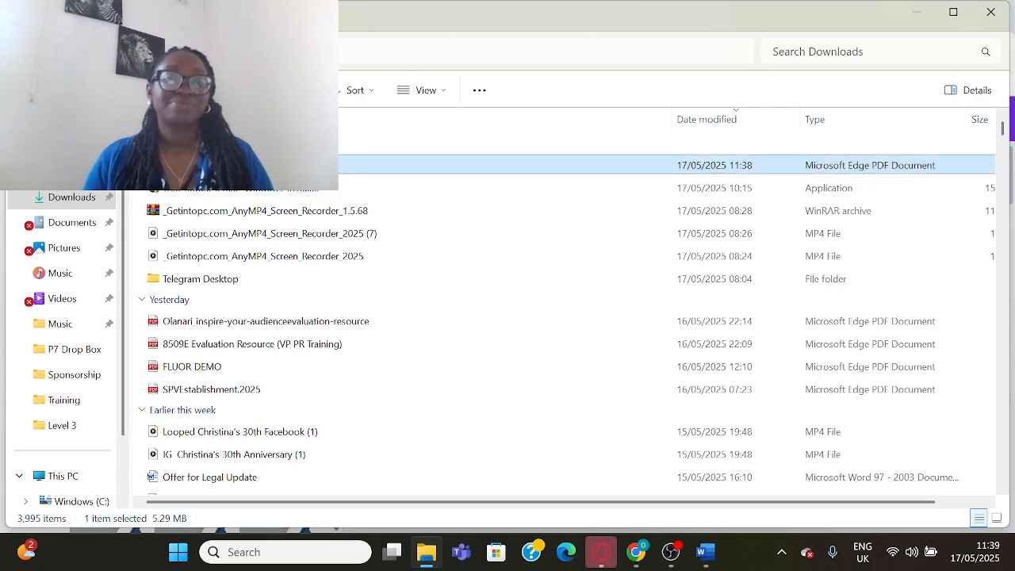
# Open the renamed newsletter PDF in Microsoft Edge and review its pages from the cover to the social media links on page 4
pyautogui.doubleClick(446, 163)
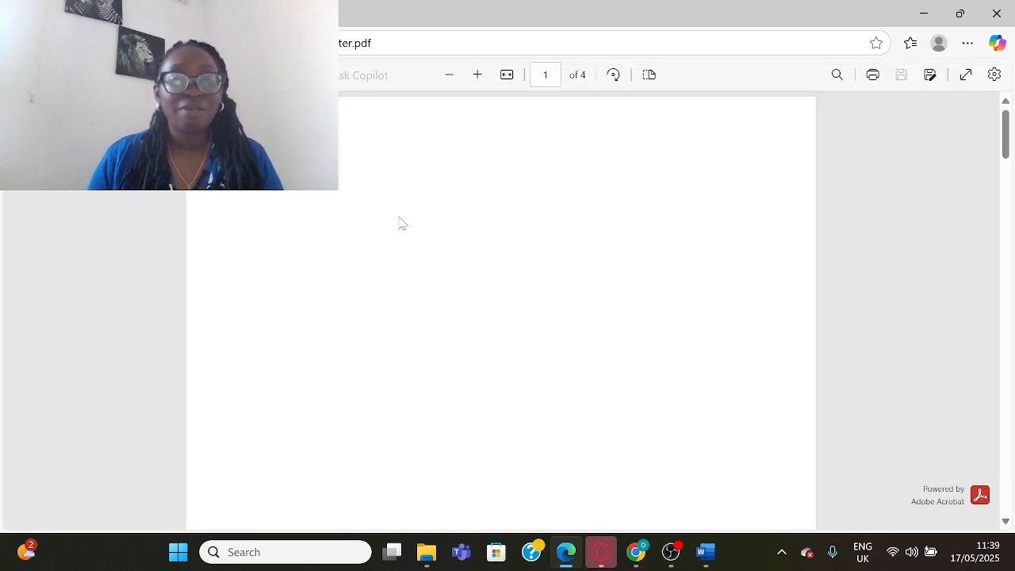
pyautogui.scroll(-15, 609, 286)
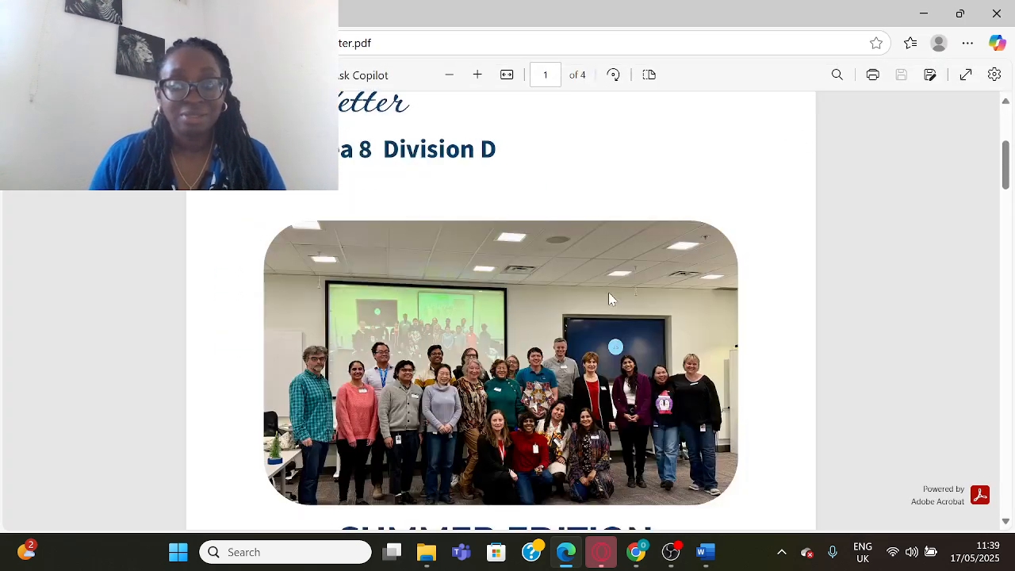
pyautogui.scroll(-15, 611, 300)
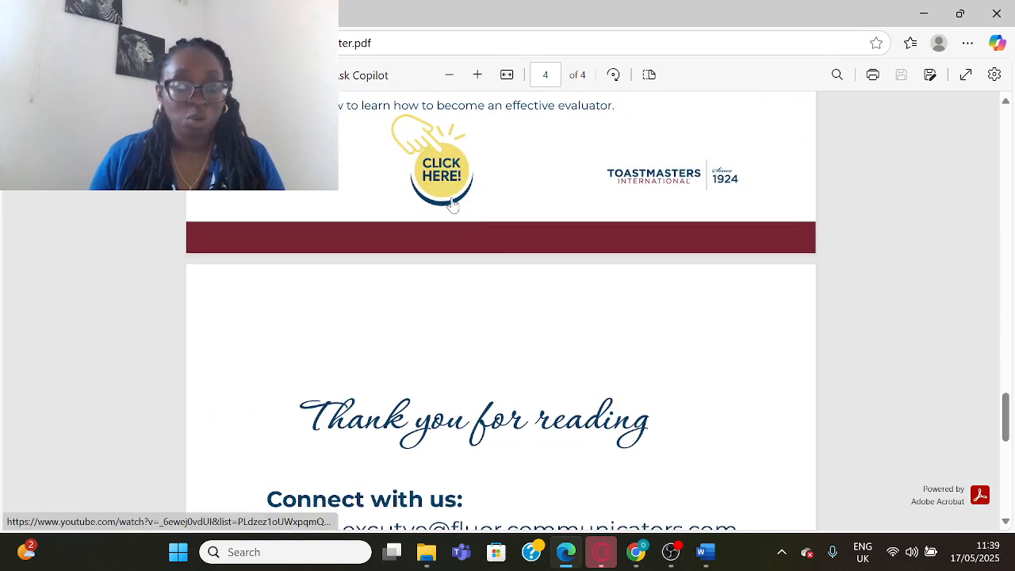
pyautogui.scroll(-5, 465, 243)
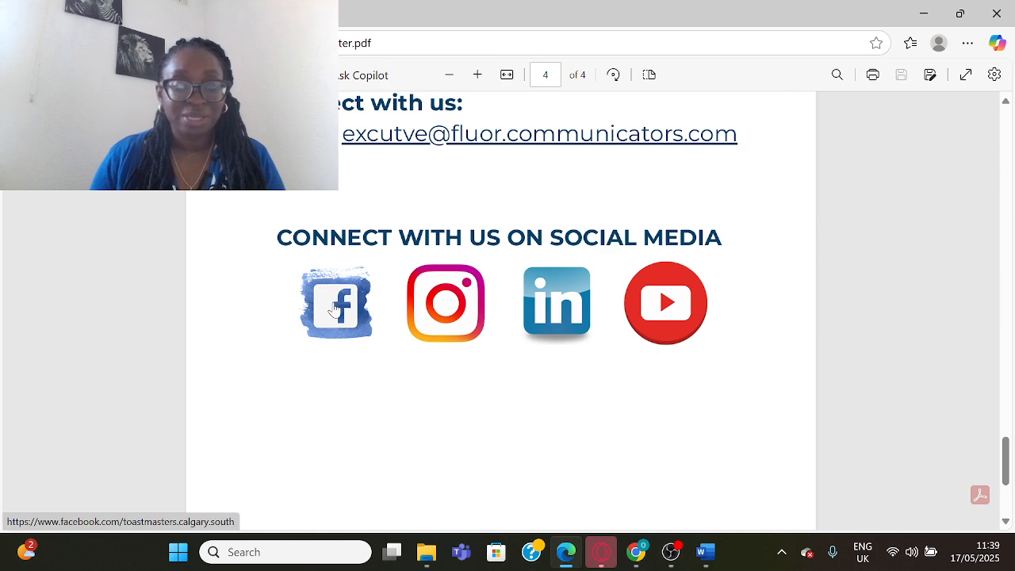
# Test the Facebook icon's link on the closing page, then return to the PDF and review it back to the first page
pyautogui.click(340, 316)
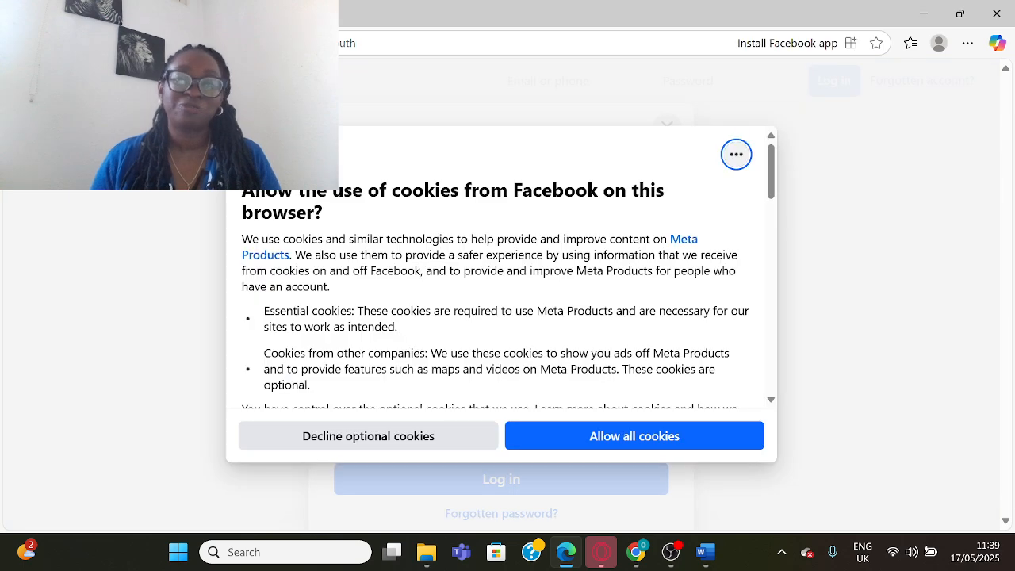
pyautogui.hotkey('alt', 'Left')
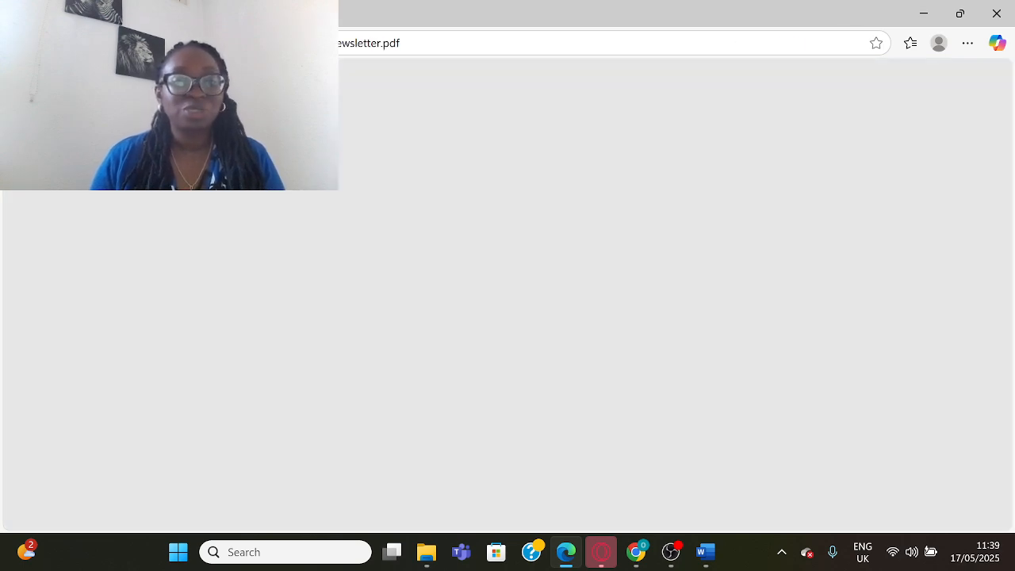
pyautogui.scroll(20, 469, 311)
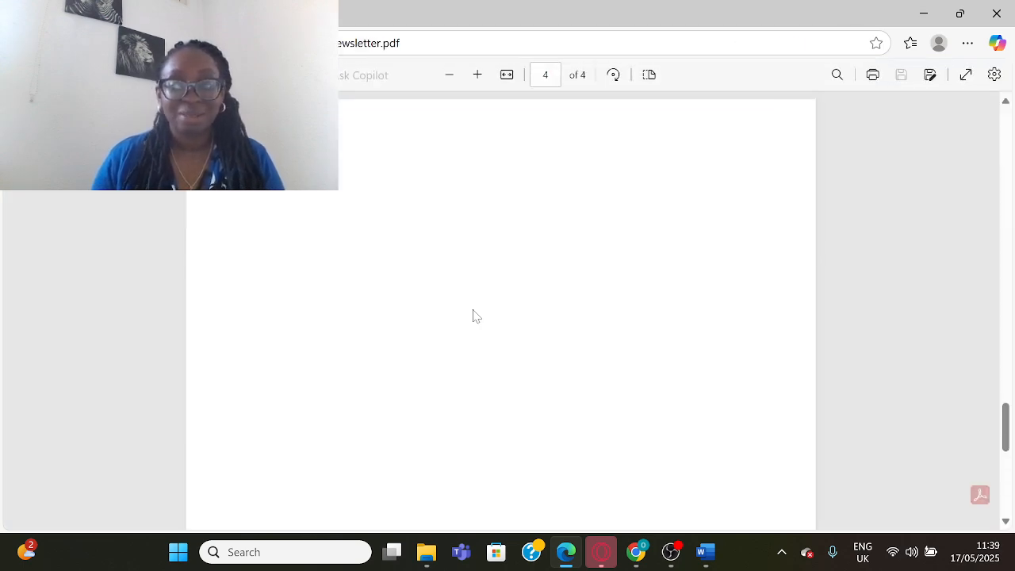
pyautogui.scroll(10, 489, 333)
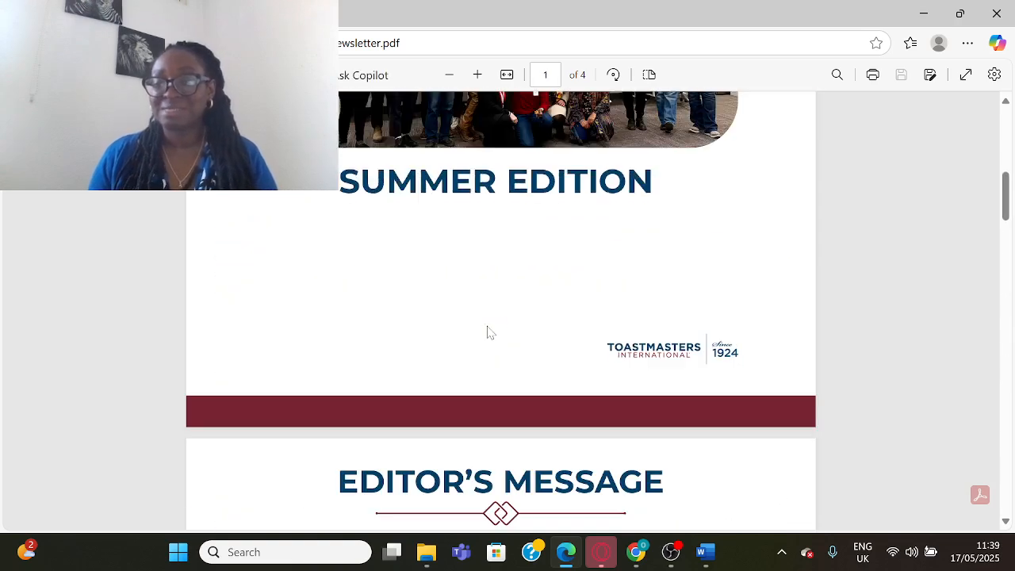